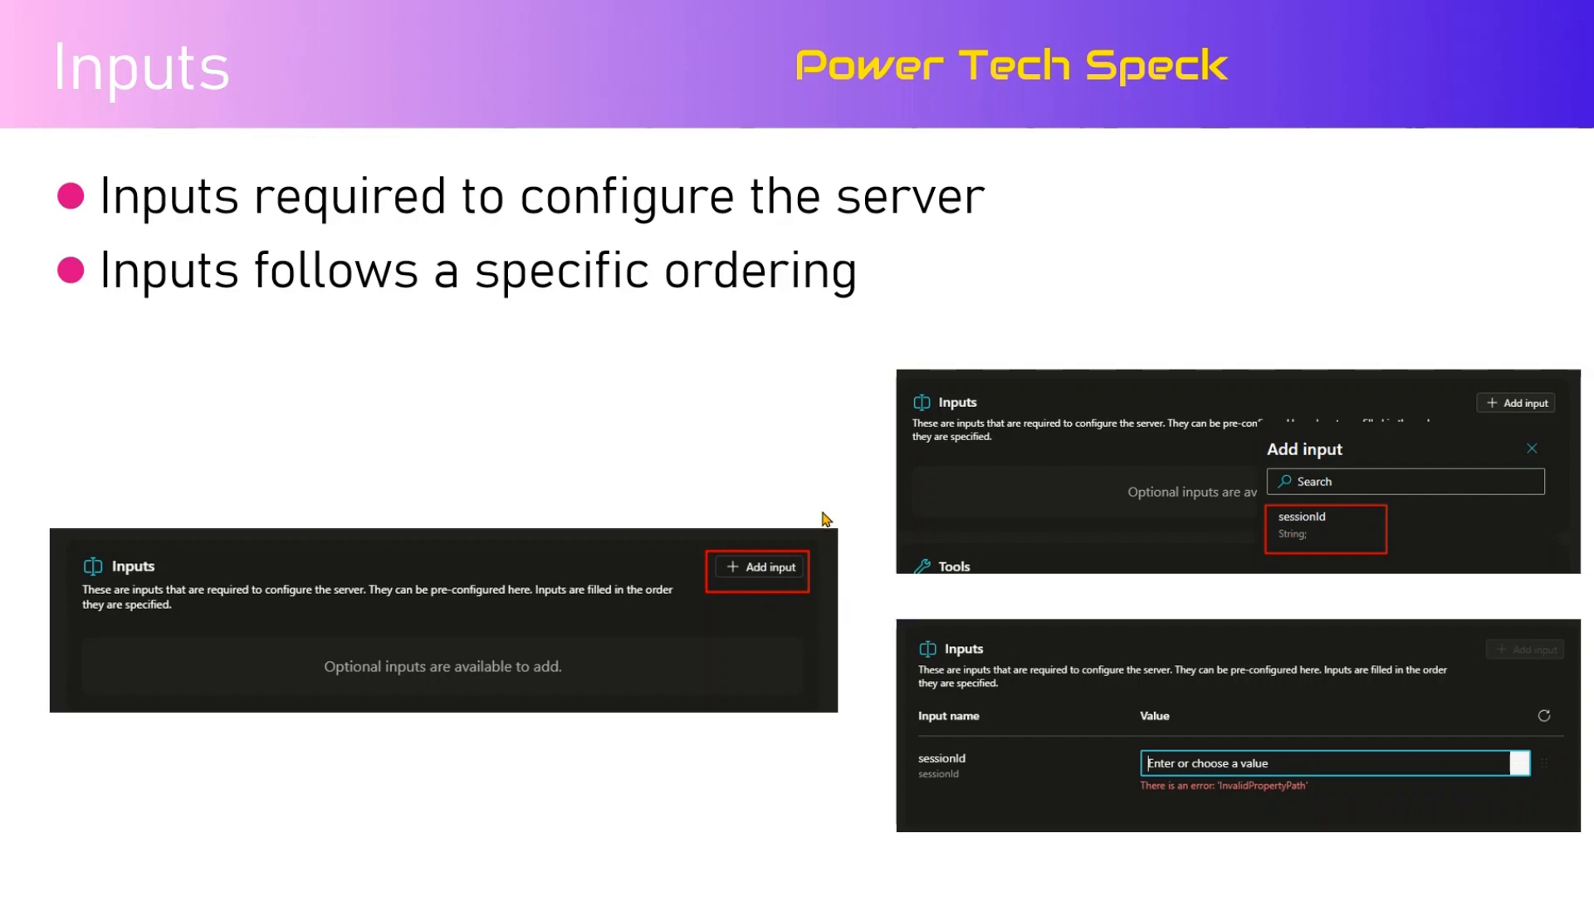
{"action": "left_click", "coordinate": [811, 444]}
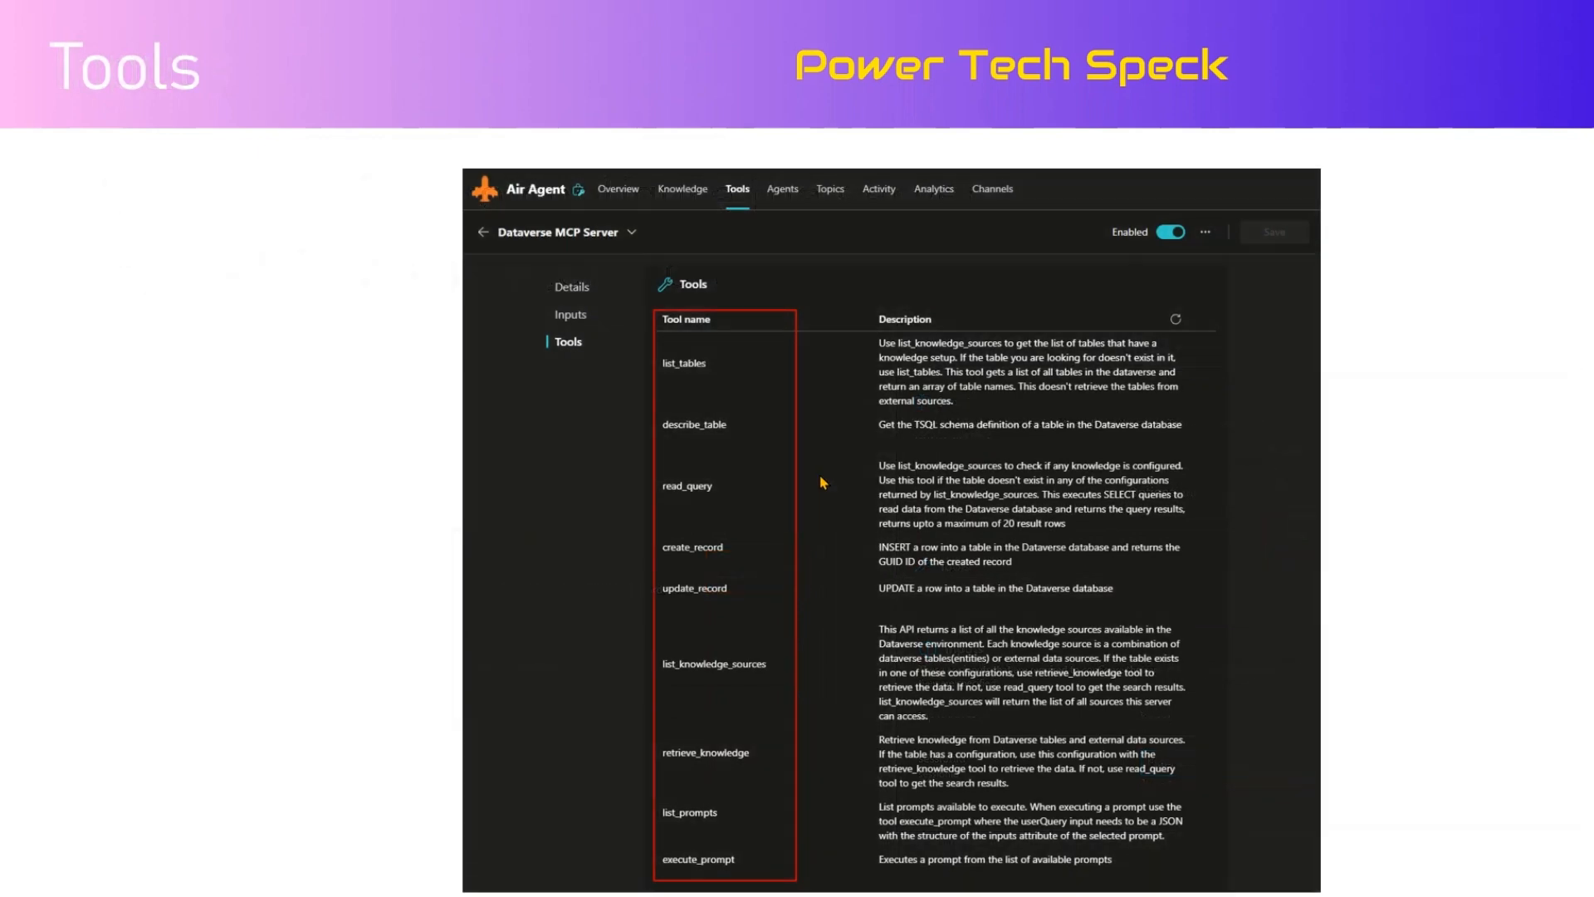
{"action": "left_click", "coordinate": [766, 366]}
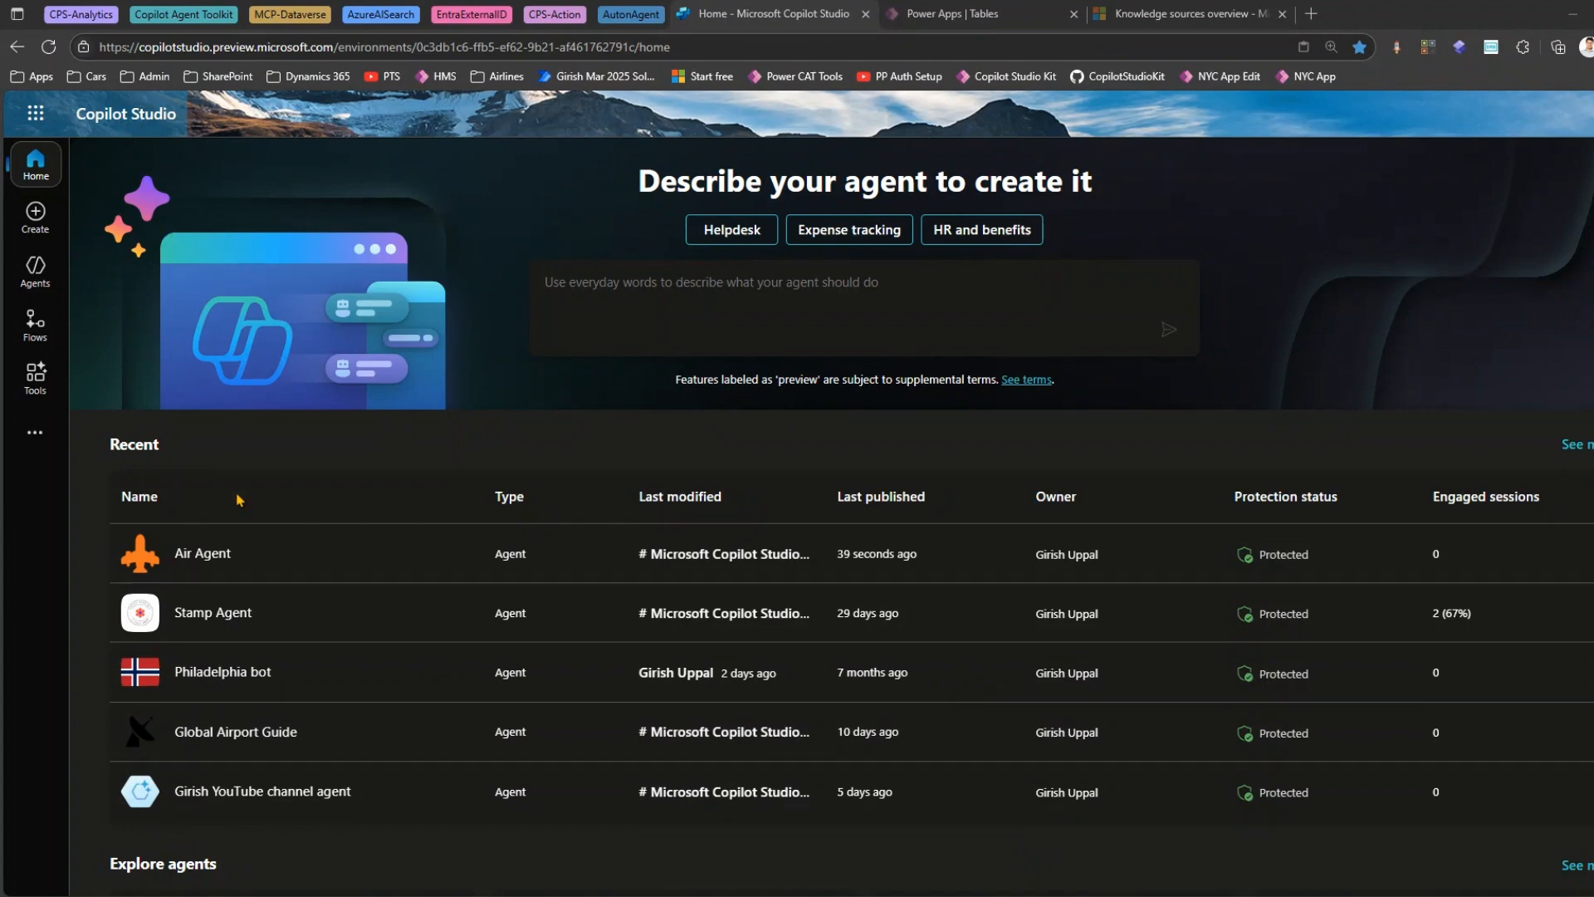
Add the Model Context Protocol tool Dataverse MCP Server to Air Agent using the existing connection, and open its configuration.
{"action": "left_click", "coordinate": [213, 558]}
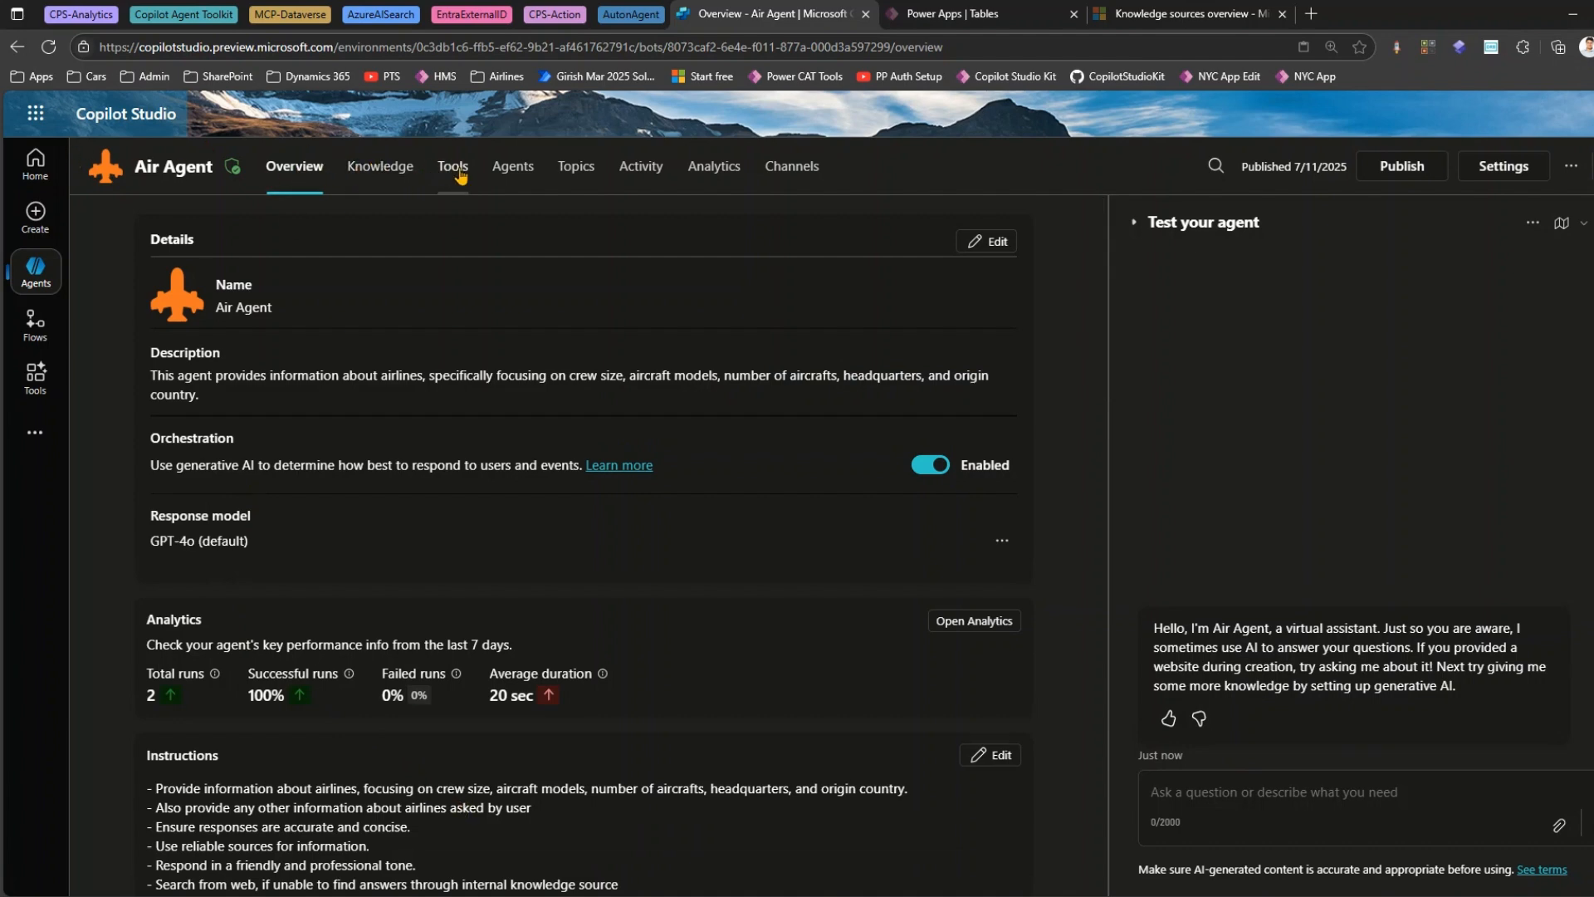
{"action": "left_click", "coordinate": [455, 168]}
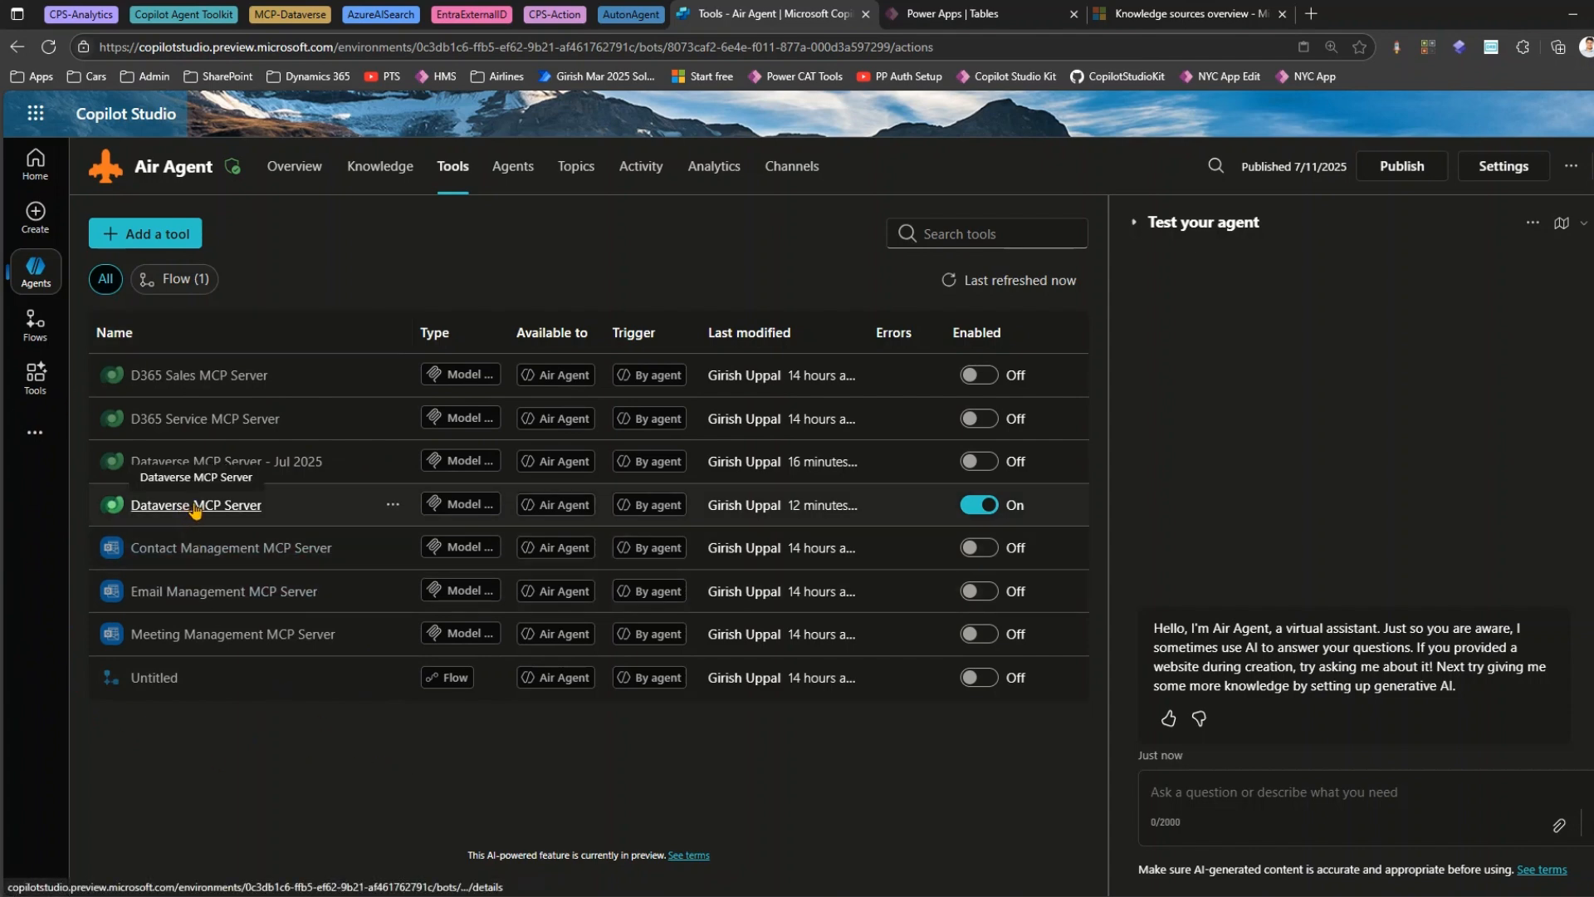
{"action": "left_click", "coordinate": [141, 237]}
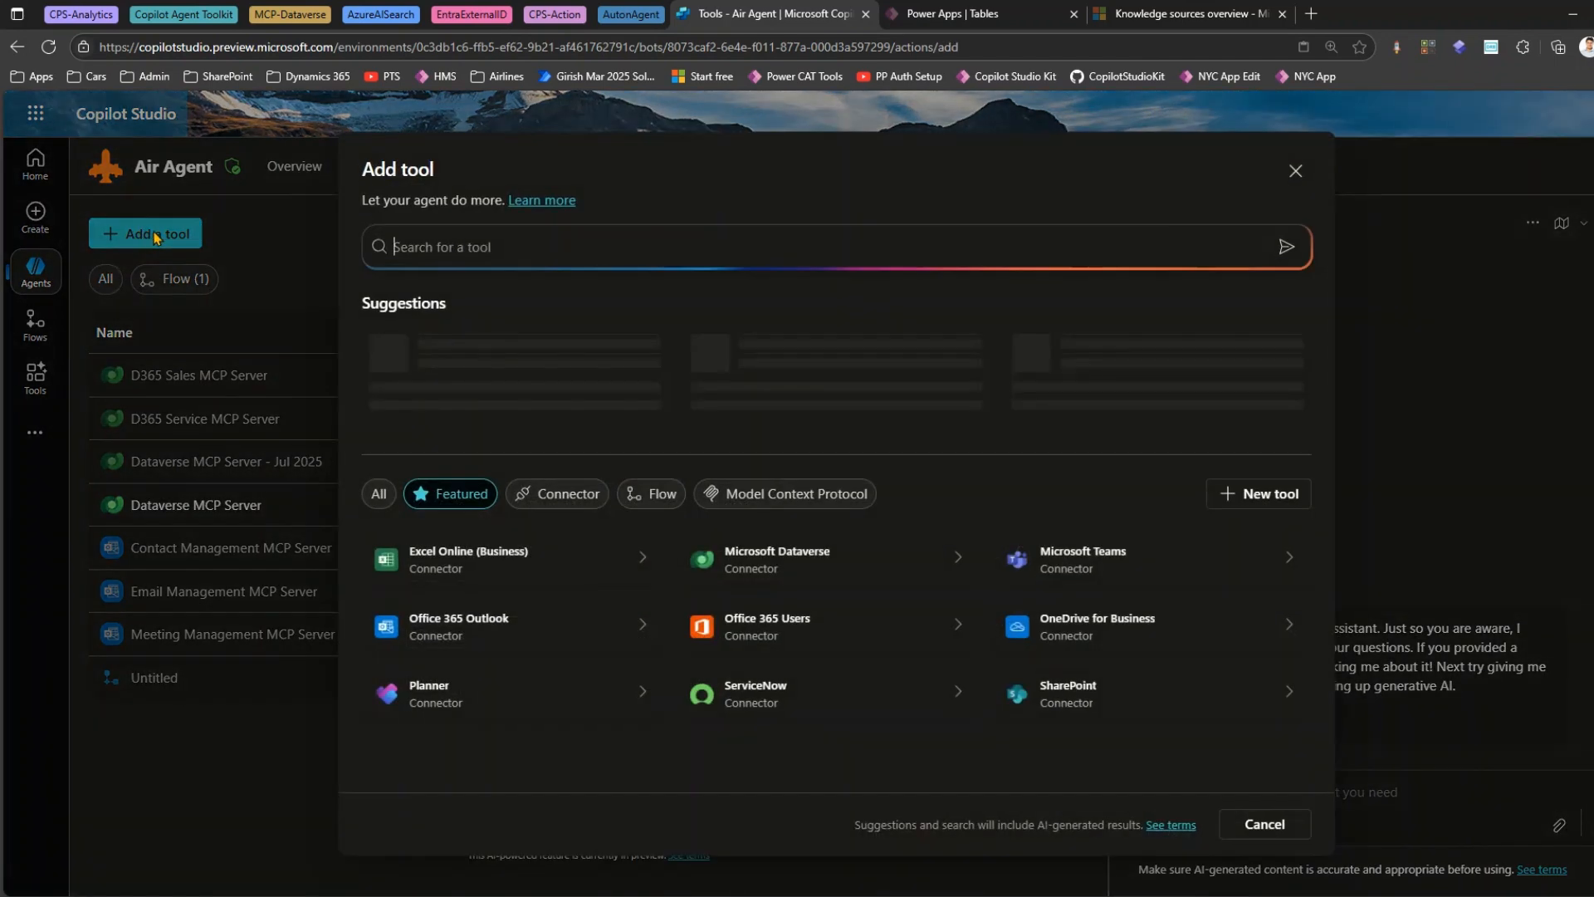
{"action": "left_click", "coordinate": [781, 493]}
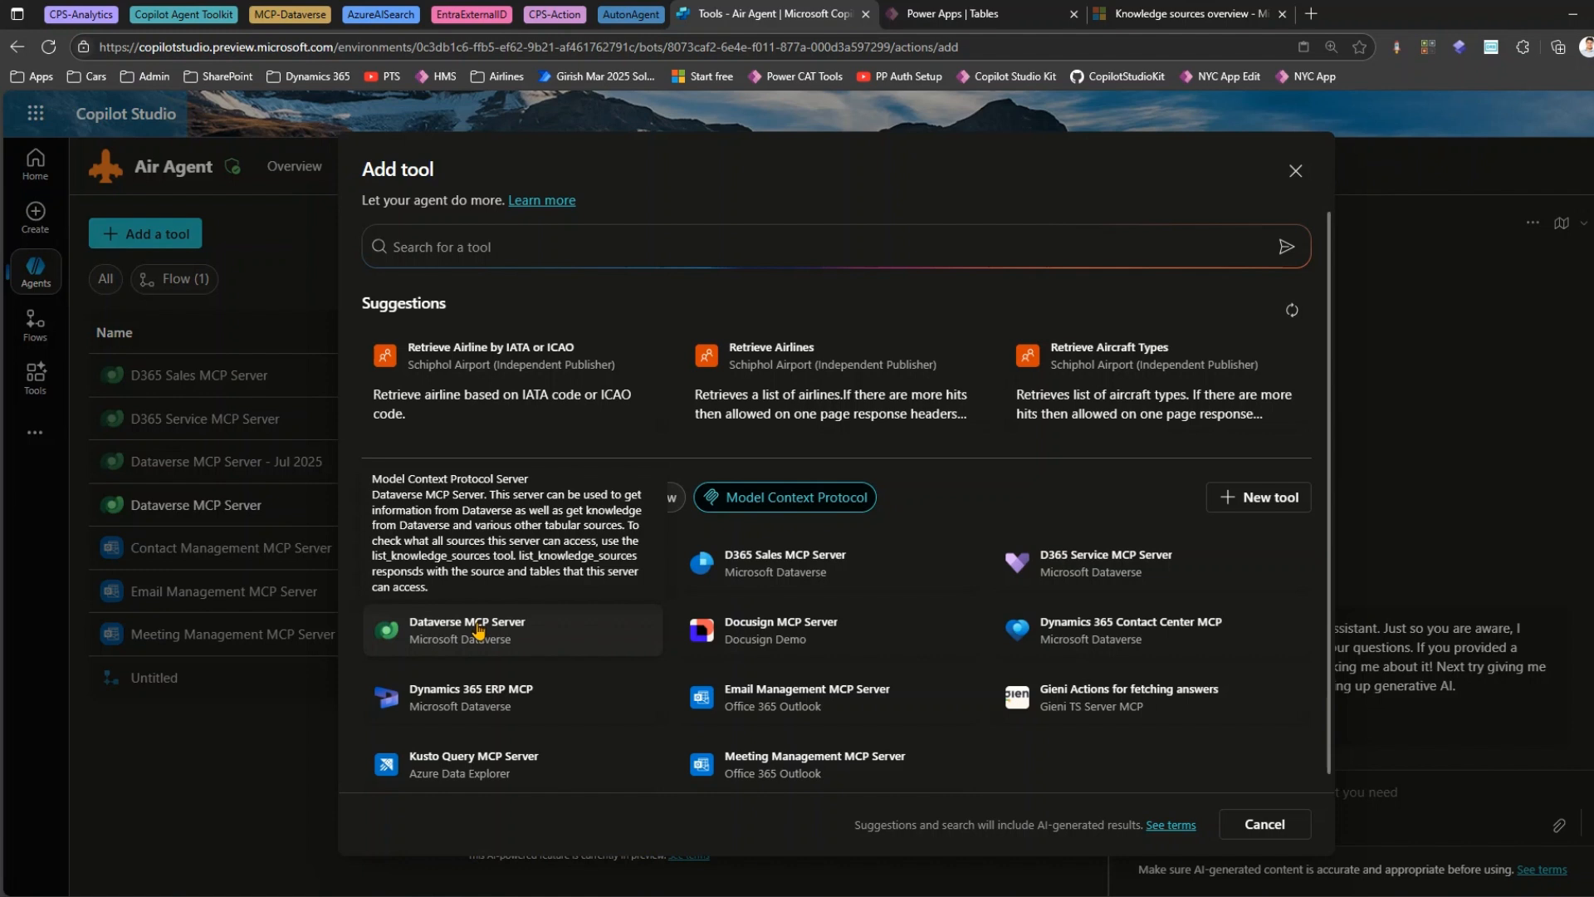
{"action": "left_click", "coordinate": [451, 635]}
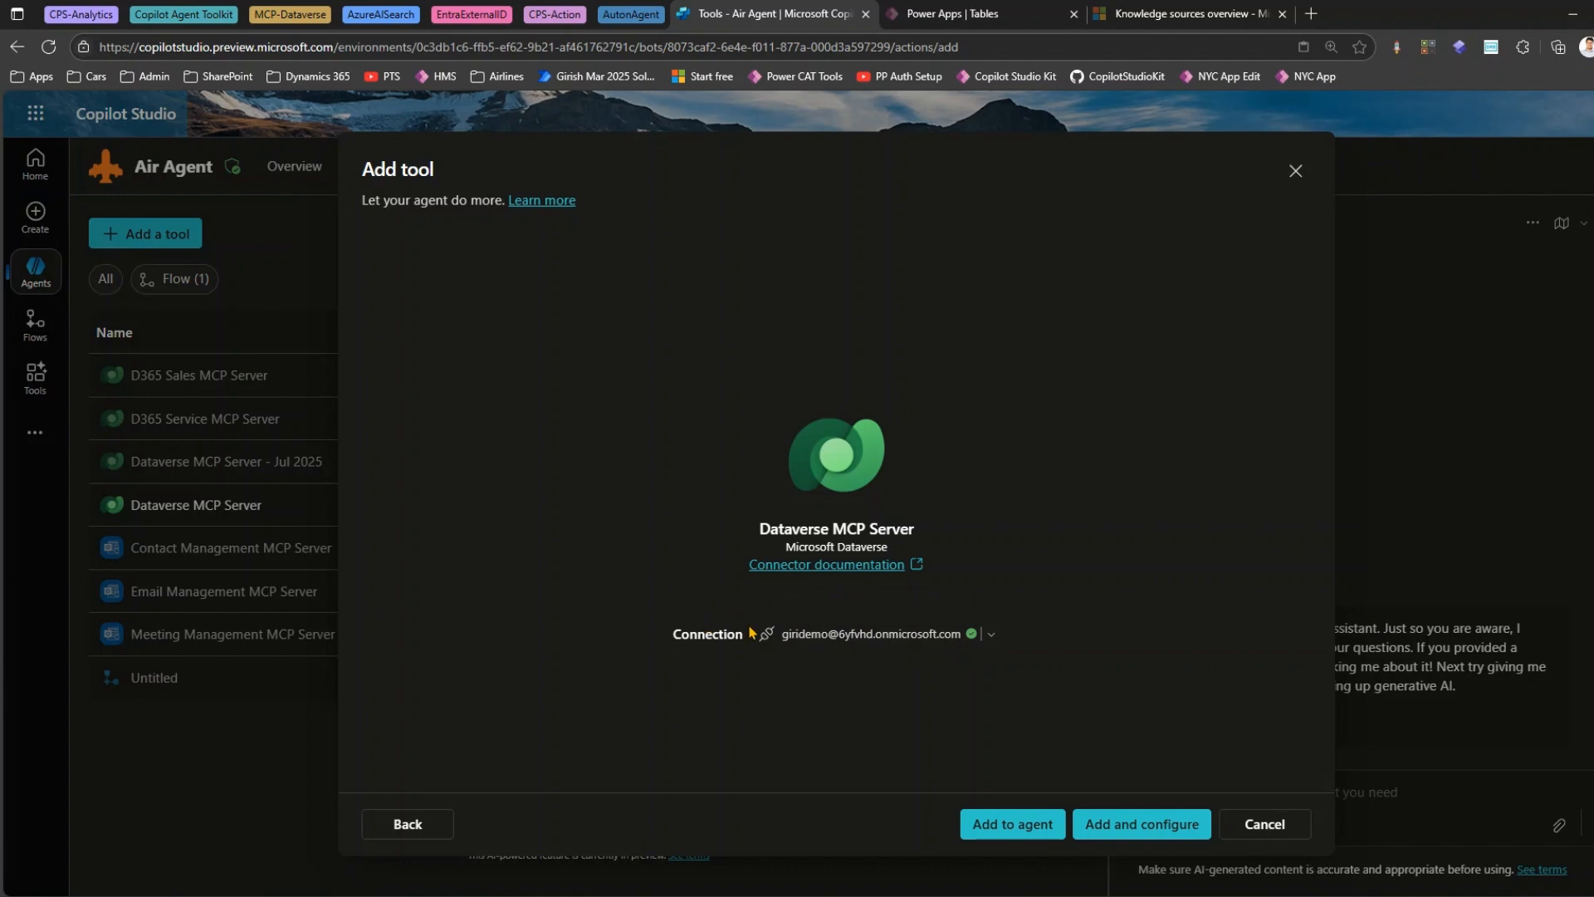
{"action": "left_click", "coordinate": [992, 635]}
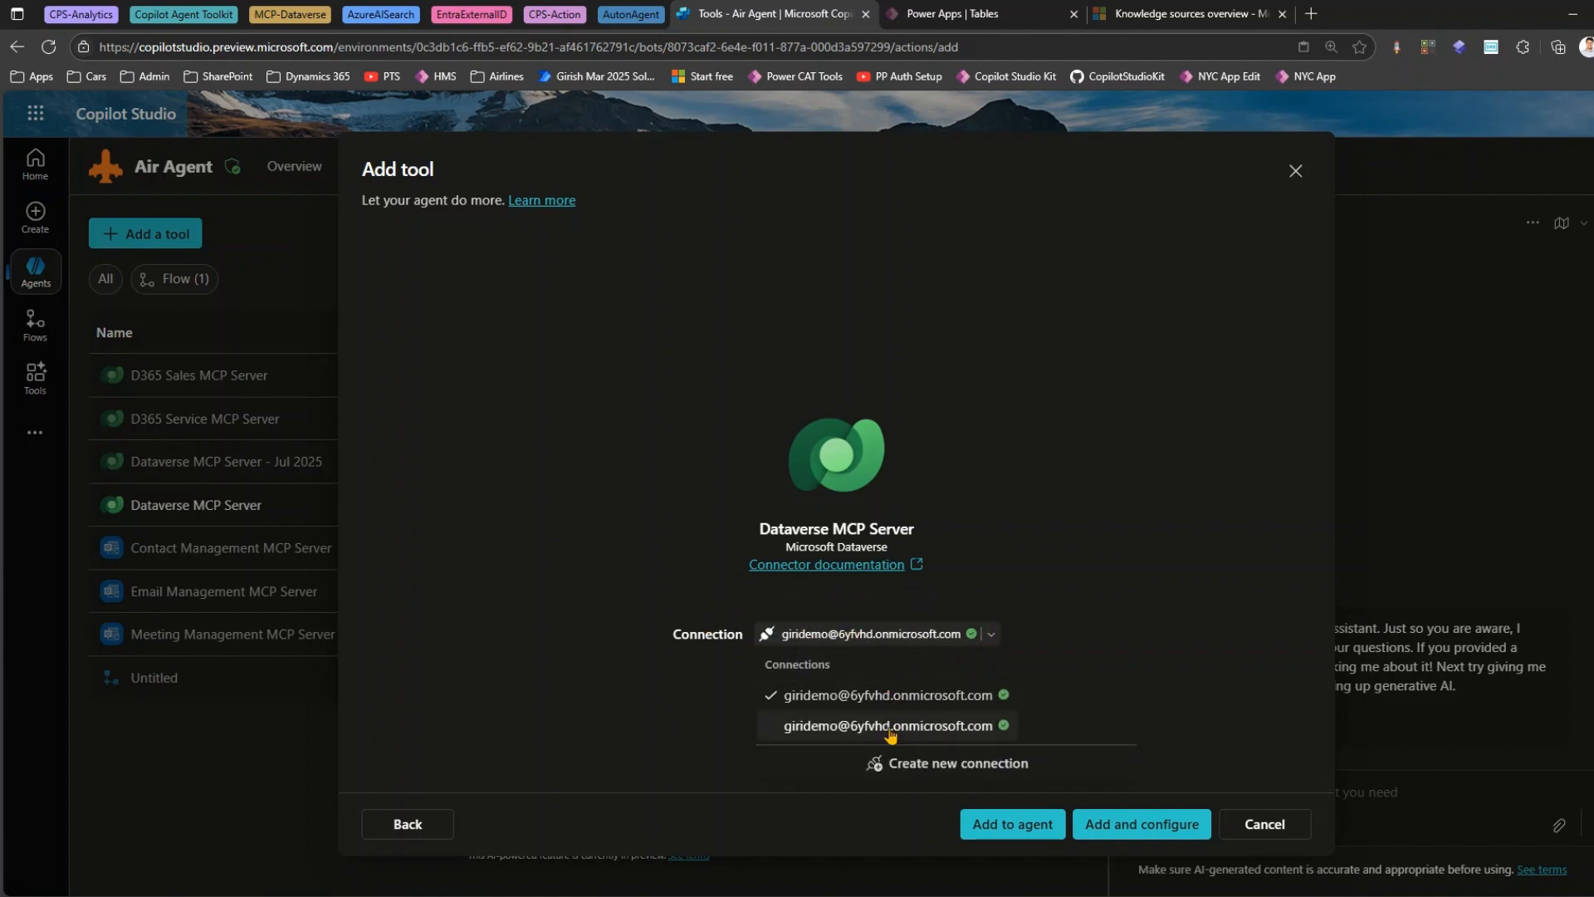
{"action": "left_click", "coordinate": [936, 764]}
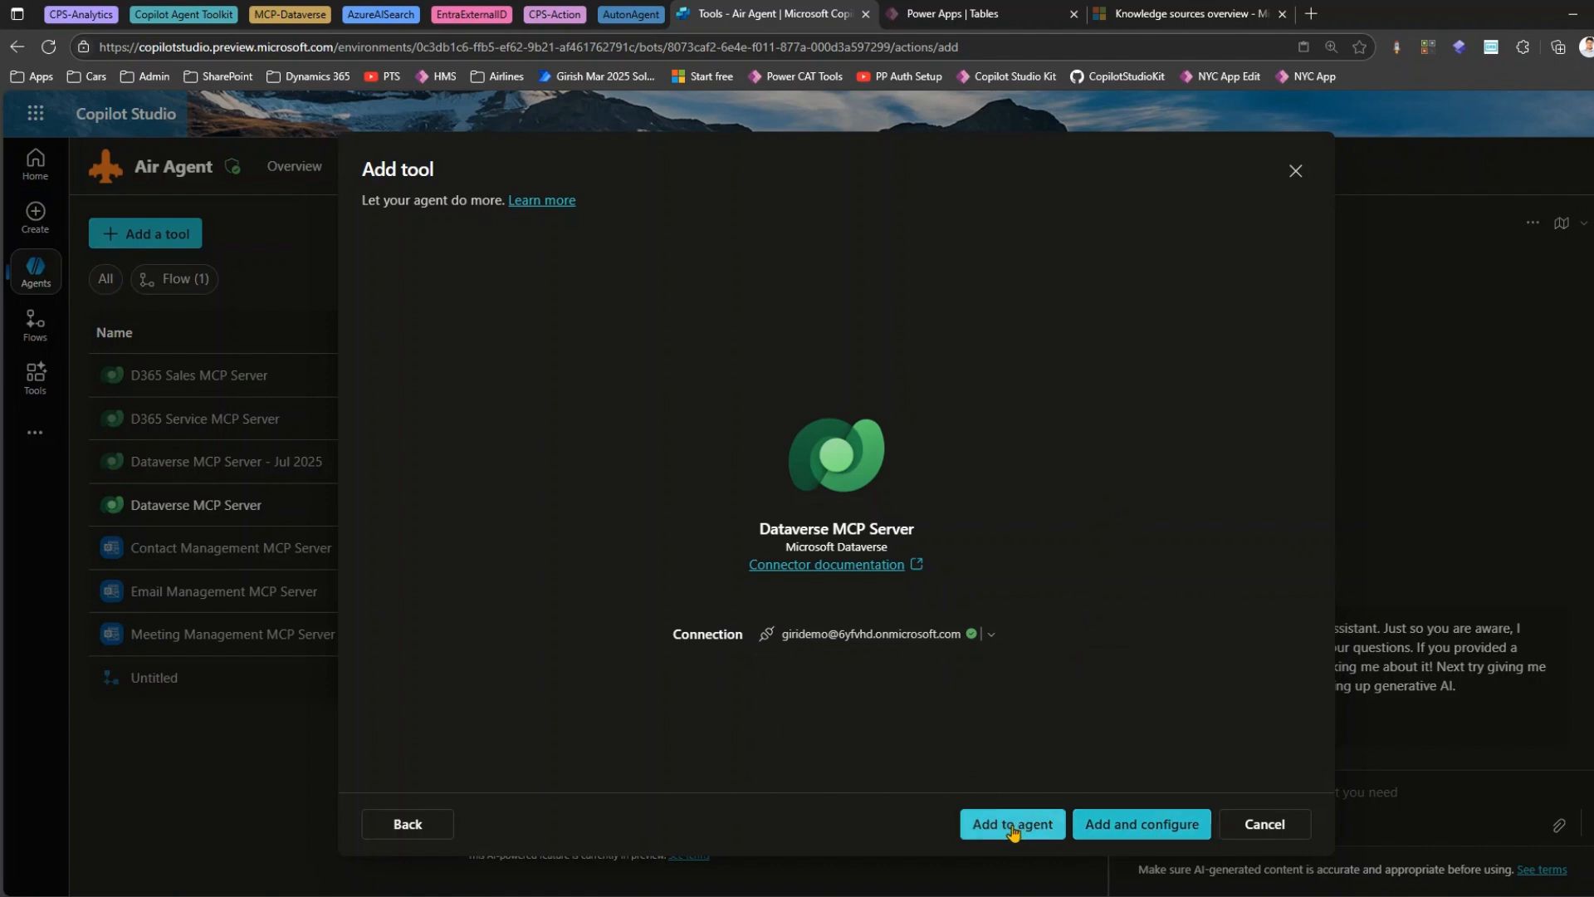
{"action": "left_click", "coordinate": [1112, 826]}
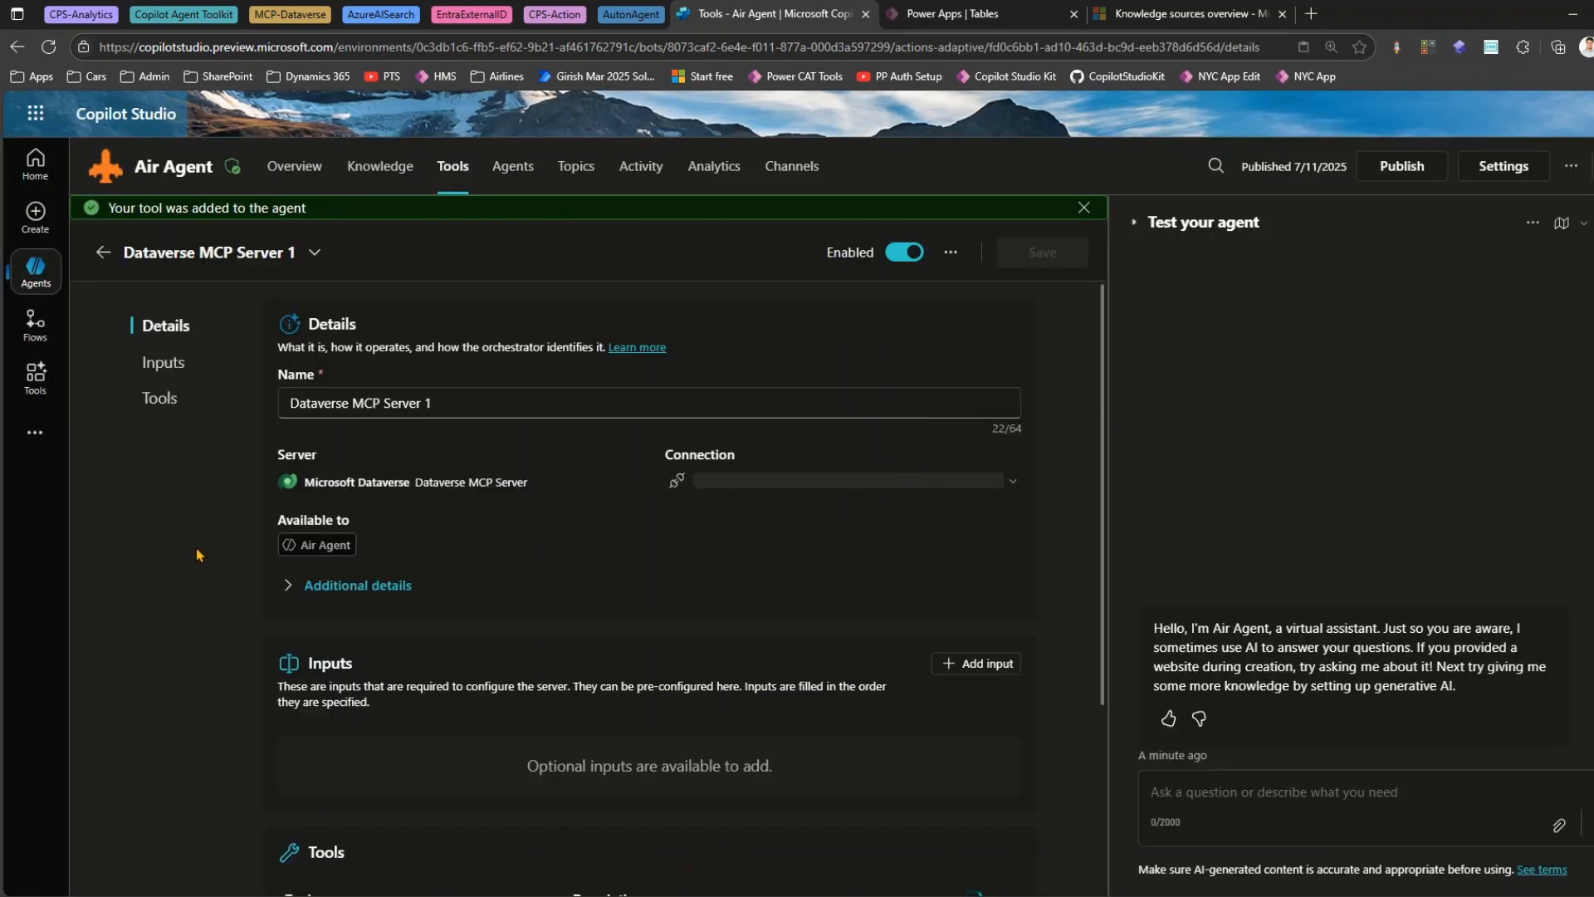
Rename the added tool to Dataverse MCP Server July 2025.
{"action": "left_click", "coordinate": [448, 404]}
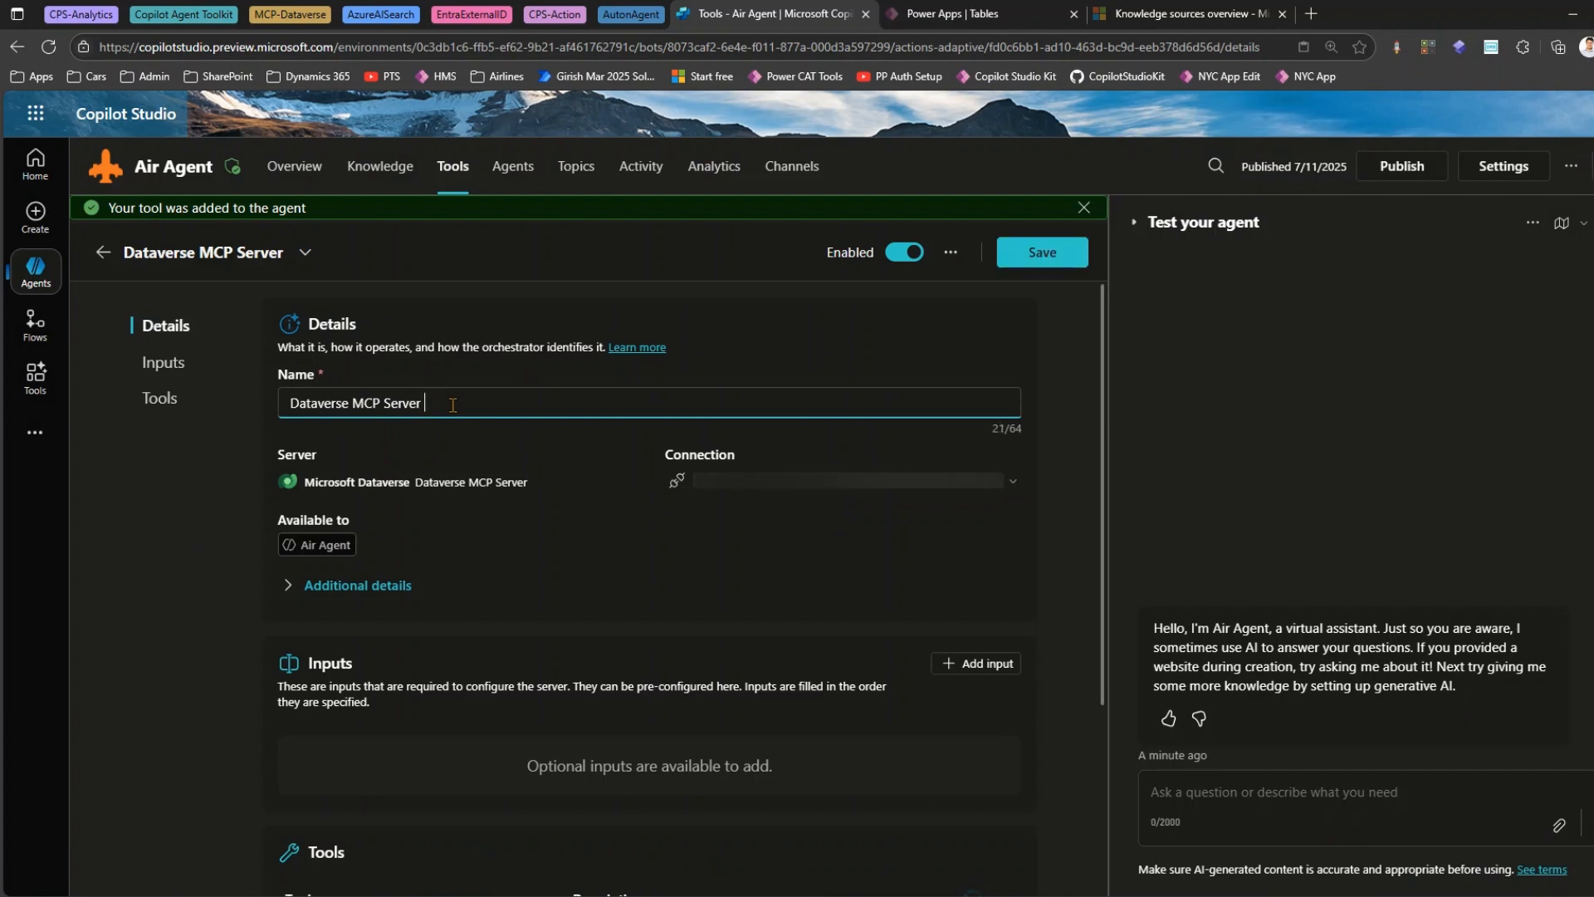
{"action": "type", "text": "July 2025"}
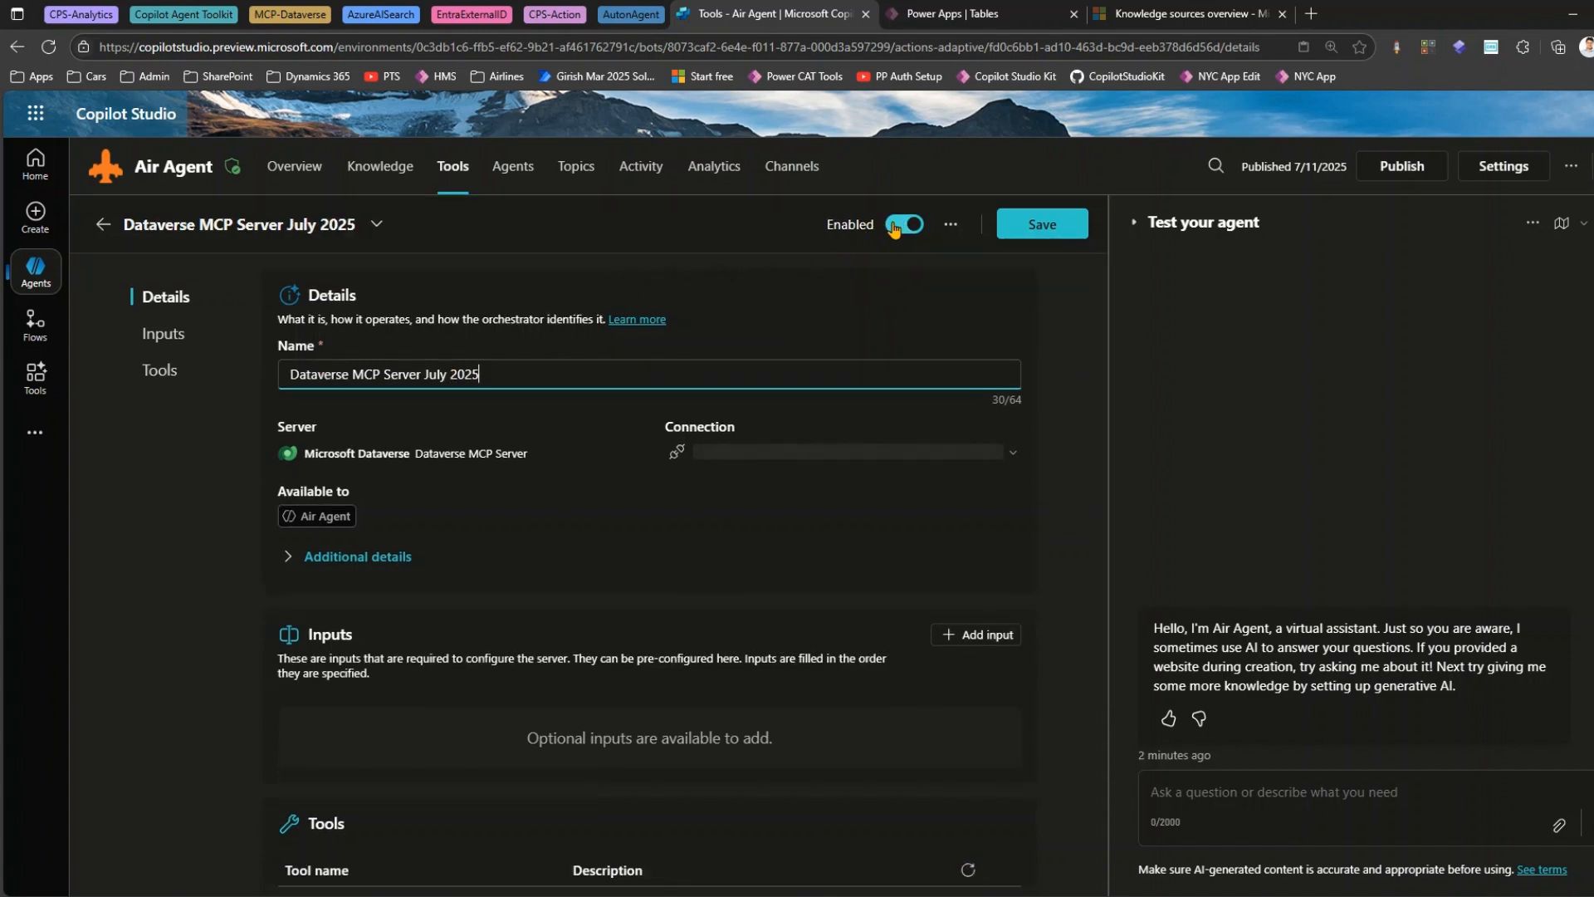
Examine the MCP server tool's definition in code view and return to its details form.
{"action": "left_click", "coordinate": [951, 224]}
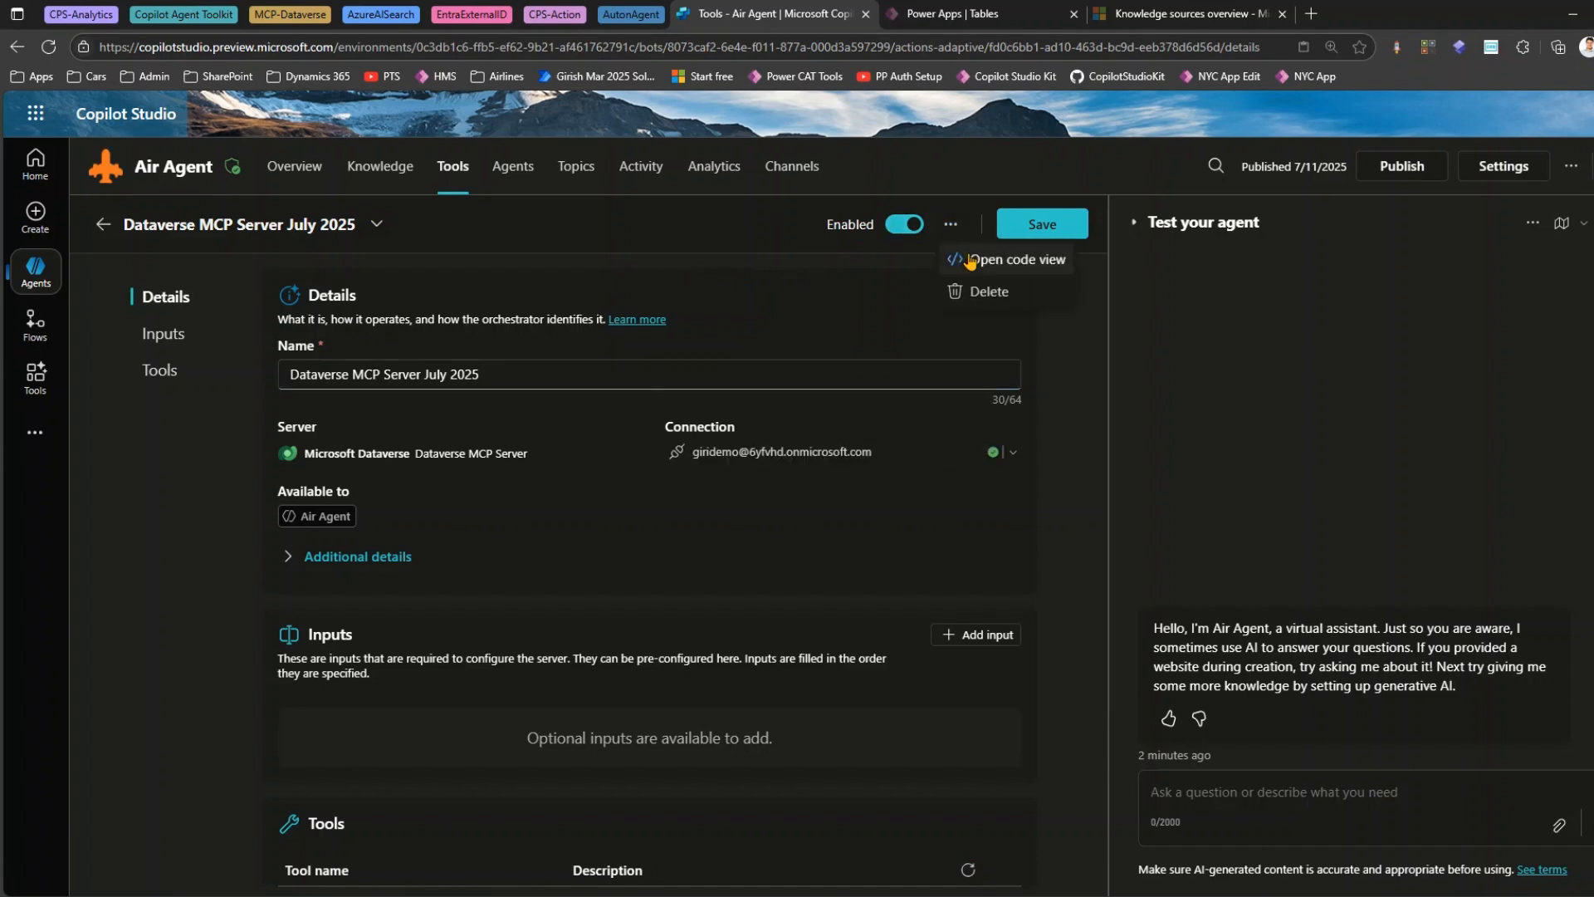
{"action": "left_click", "coordinate": [971, 261]}
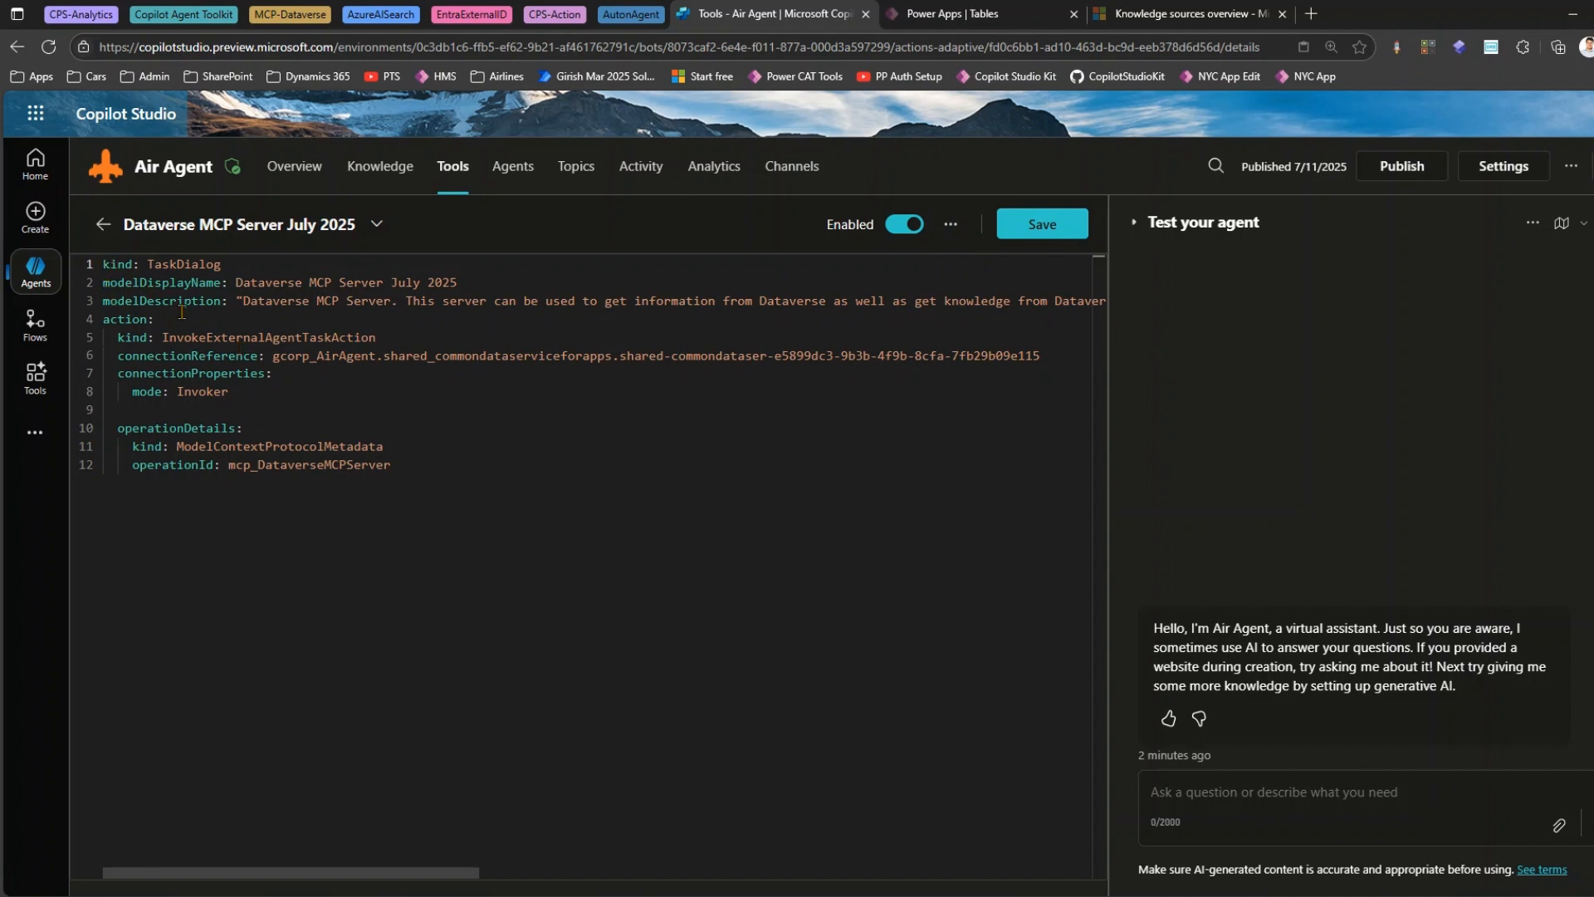
{"action": "left_click_drag", "start_coordinate": [427, 467], "coordinate": [91, 268]}
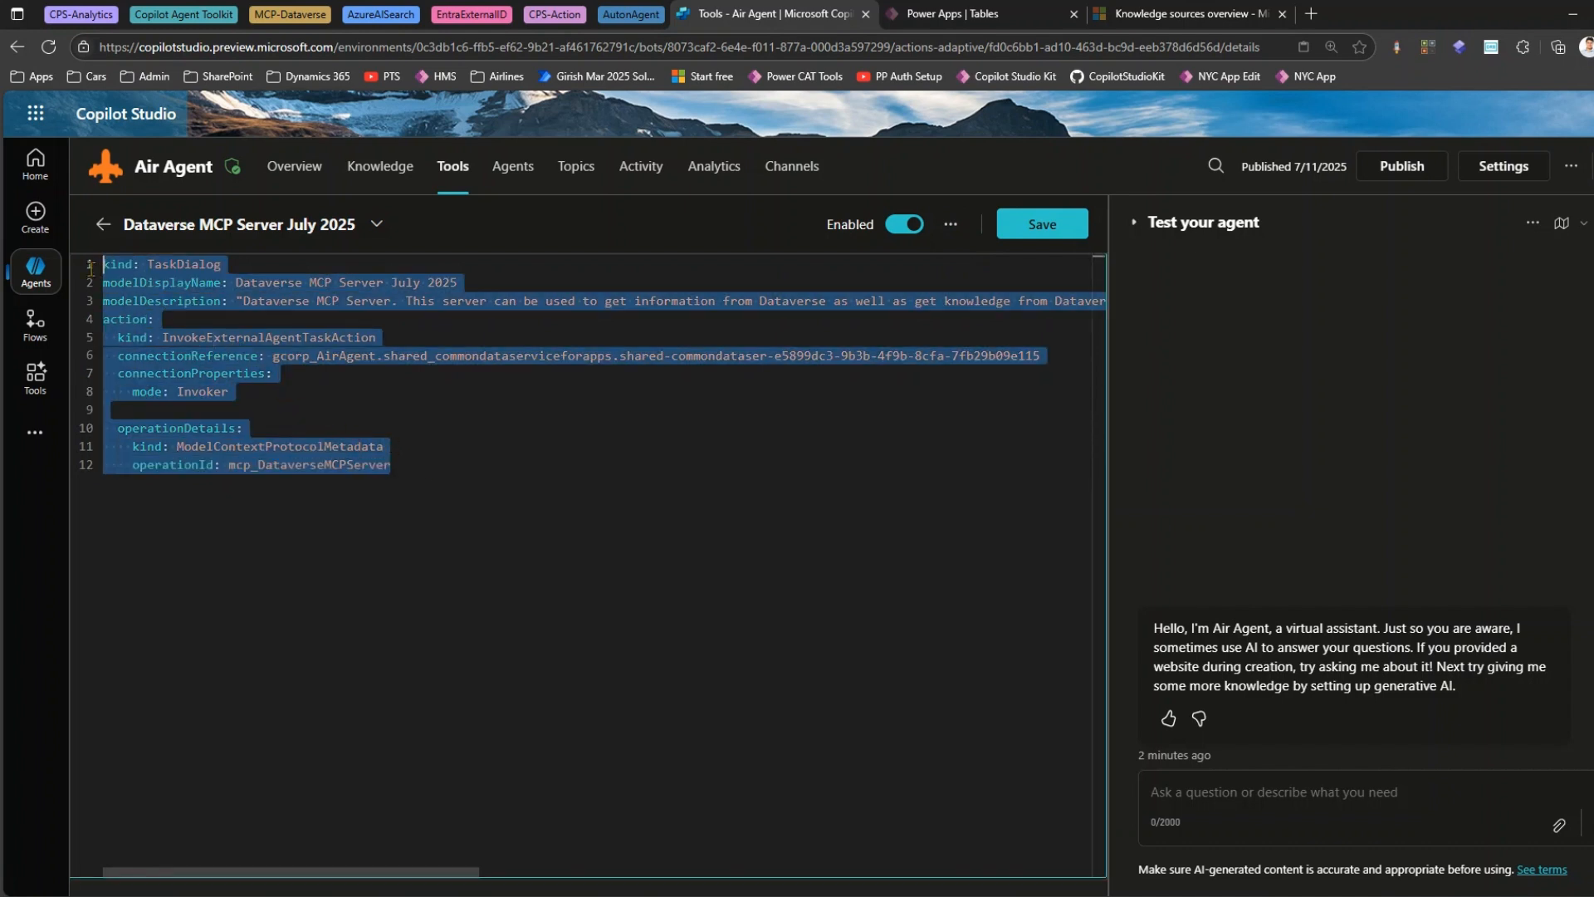
{"action": "left_click", "coordinate": [416, 442]}
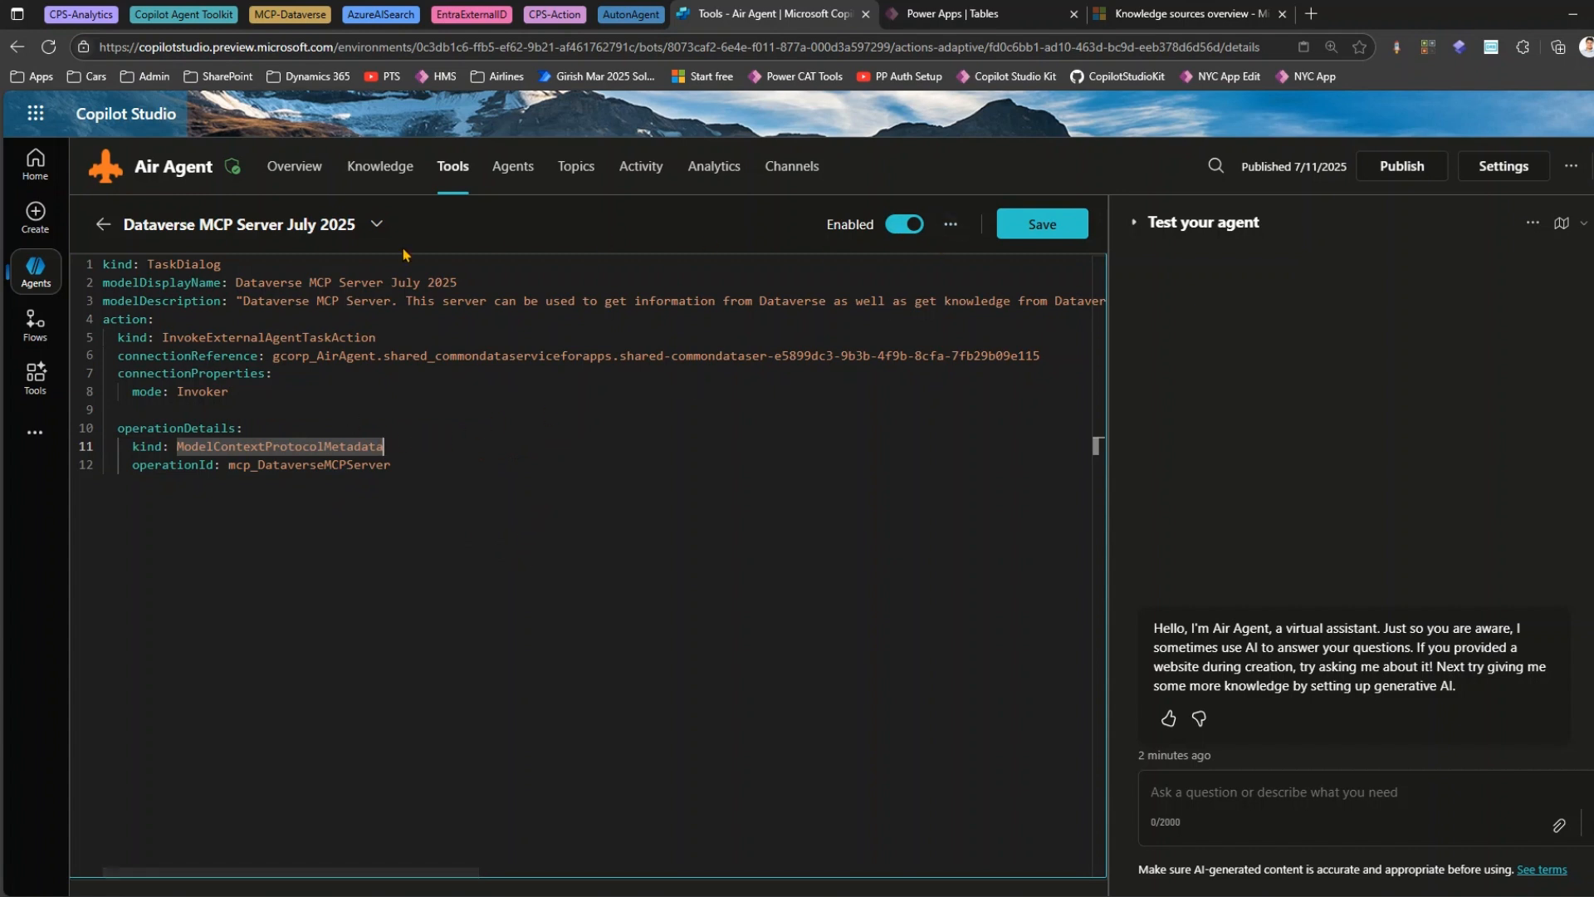
{"action": "left_click", "coordinate": [951, 224]}
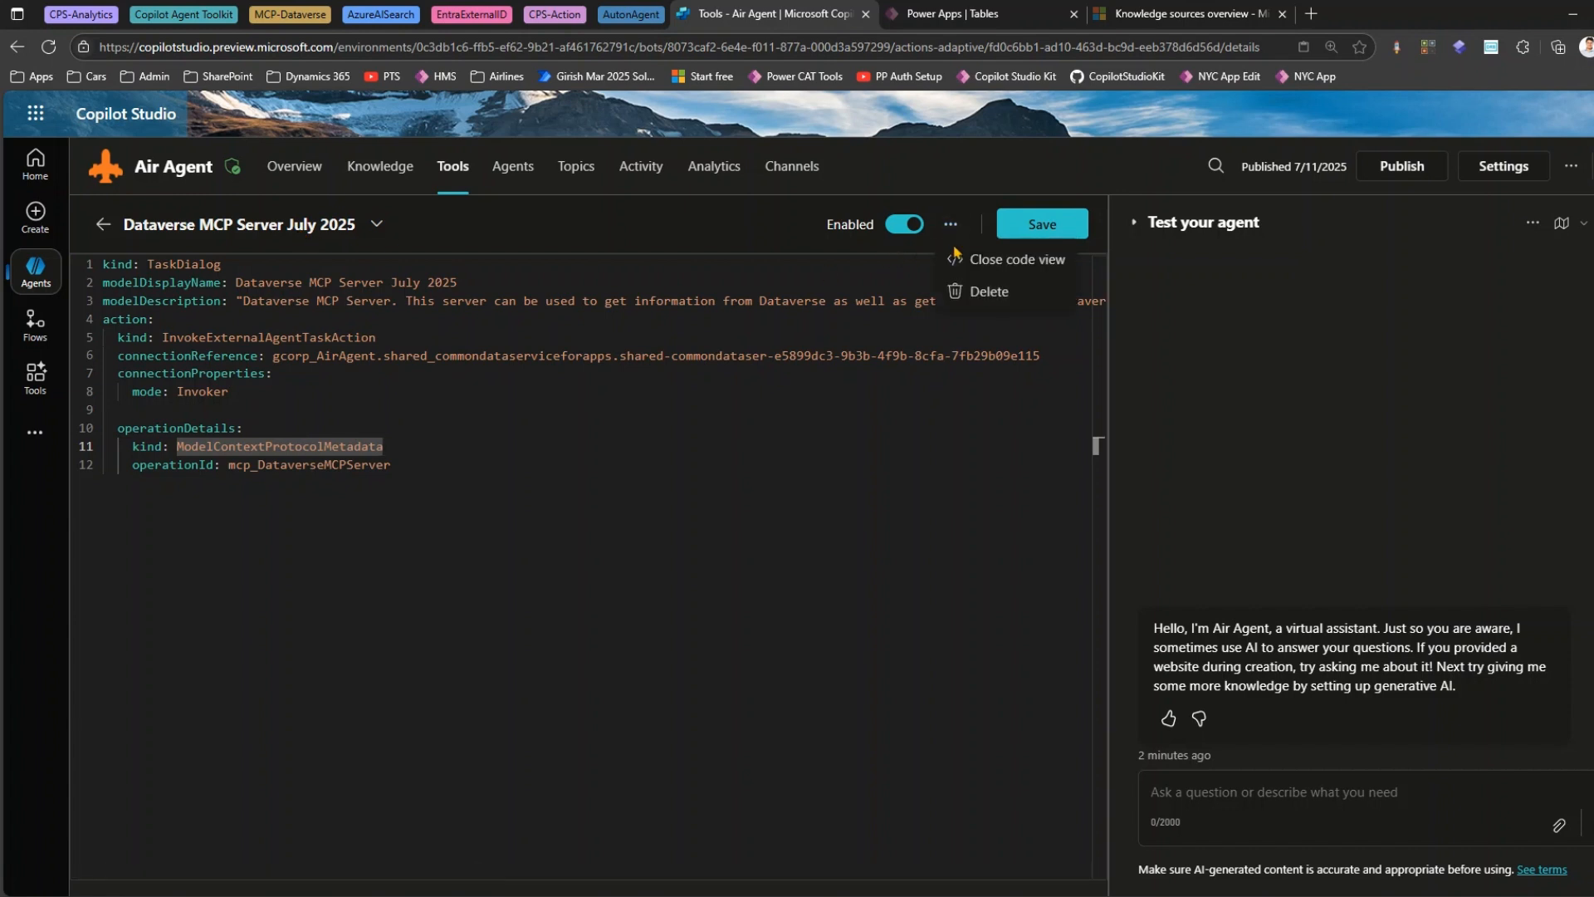
{"action": "left_click", "coordinate": [997, 263]}
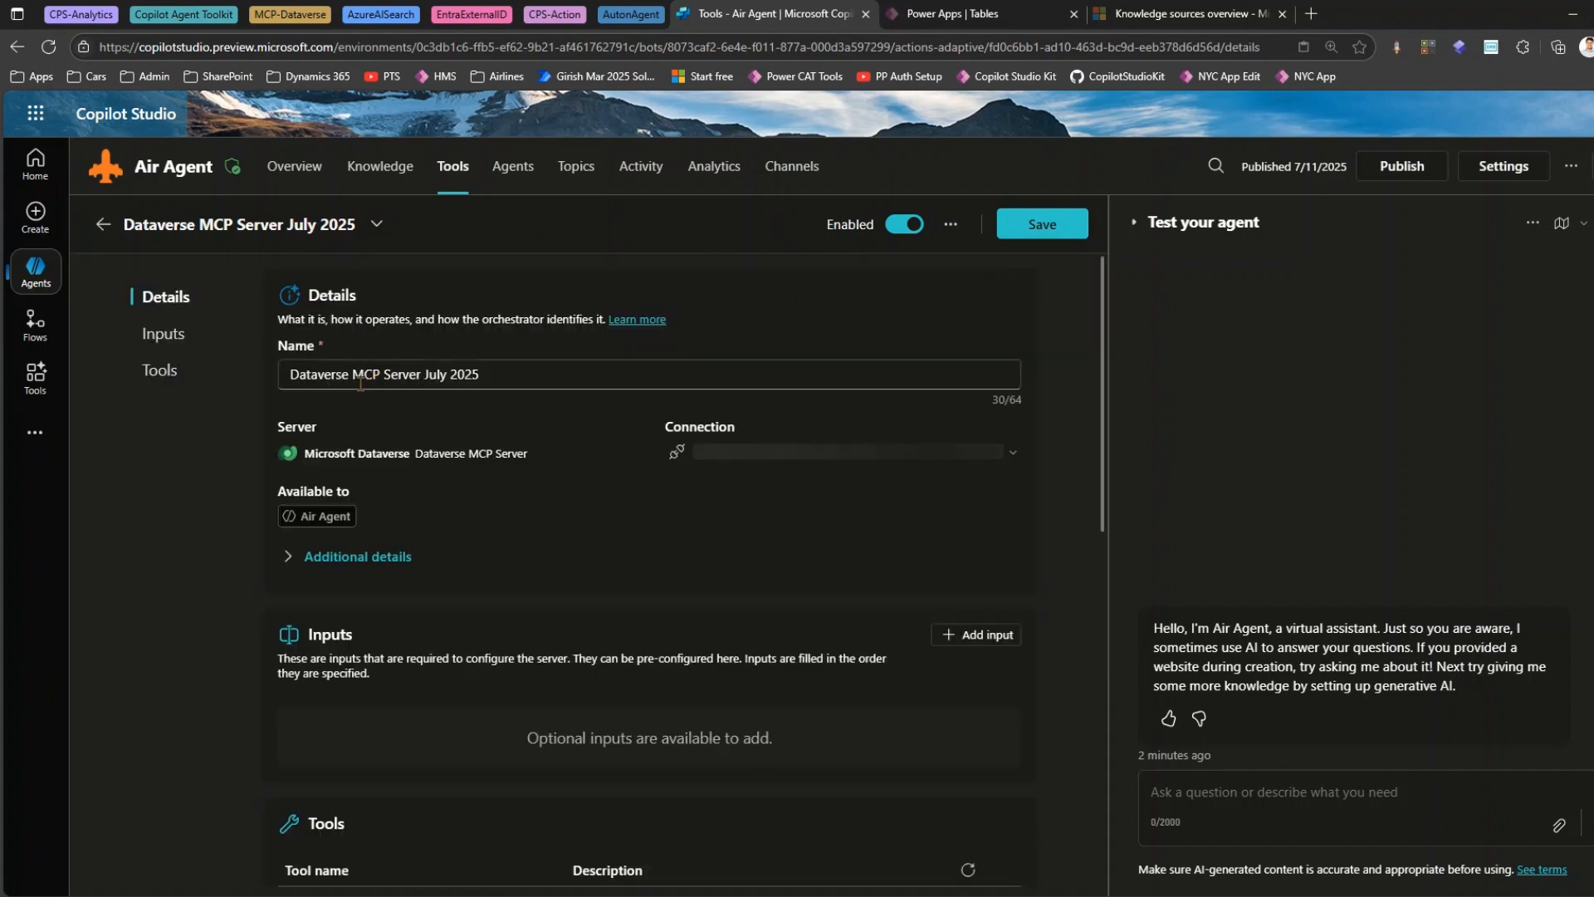
Check which connections are available for the MCP server tool, keeping the selected one.
{"action": "left_click_drag", "start_coordinate": [498, 378], "coordinate": [222, 384]}
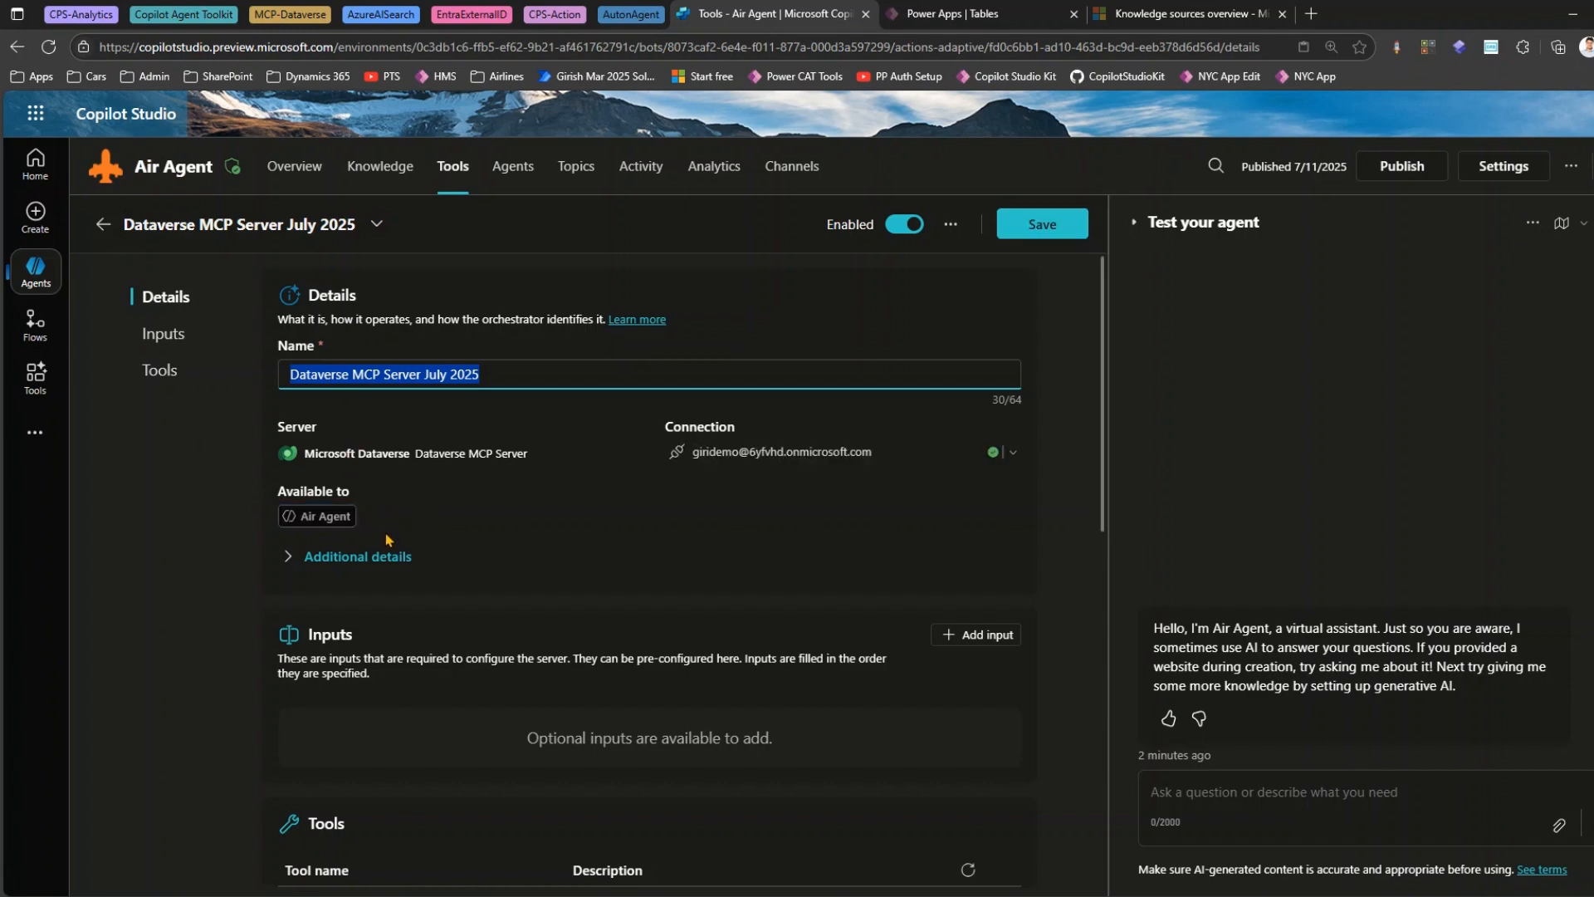
{"action": "left_click", "coordinate": [1012, 455]}
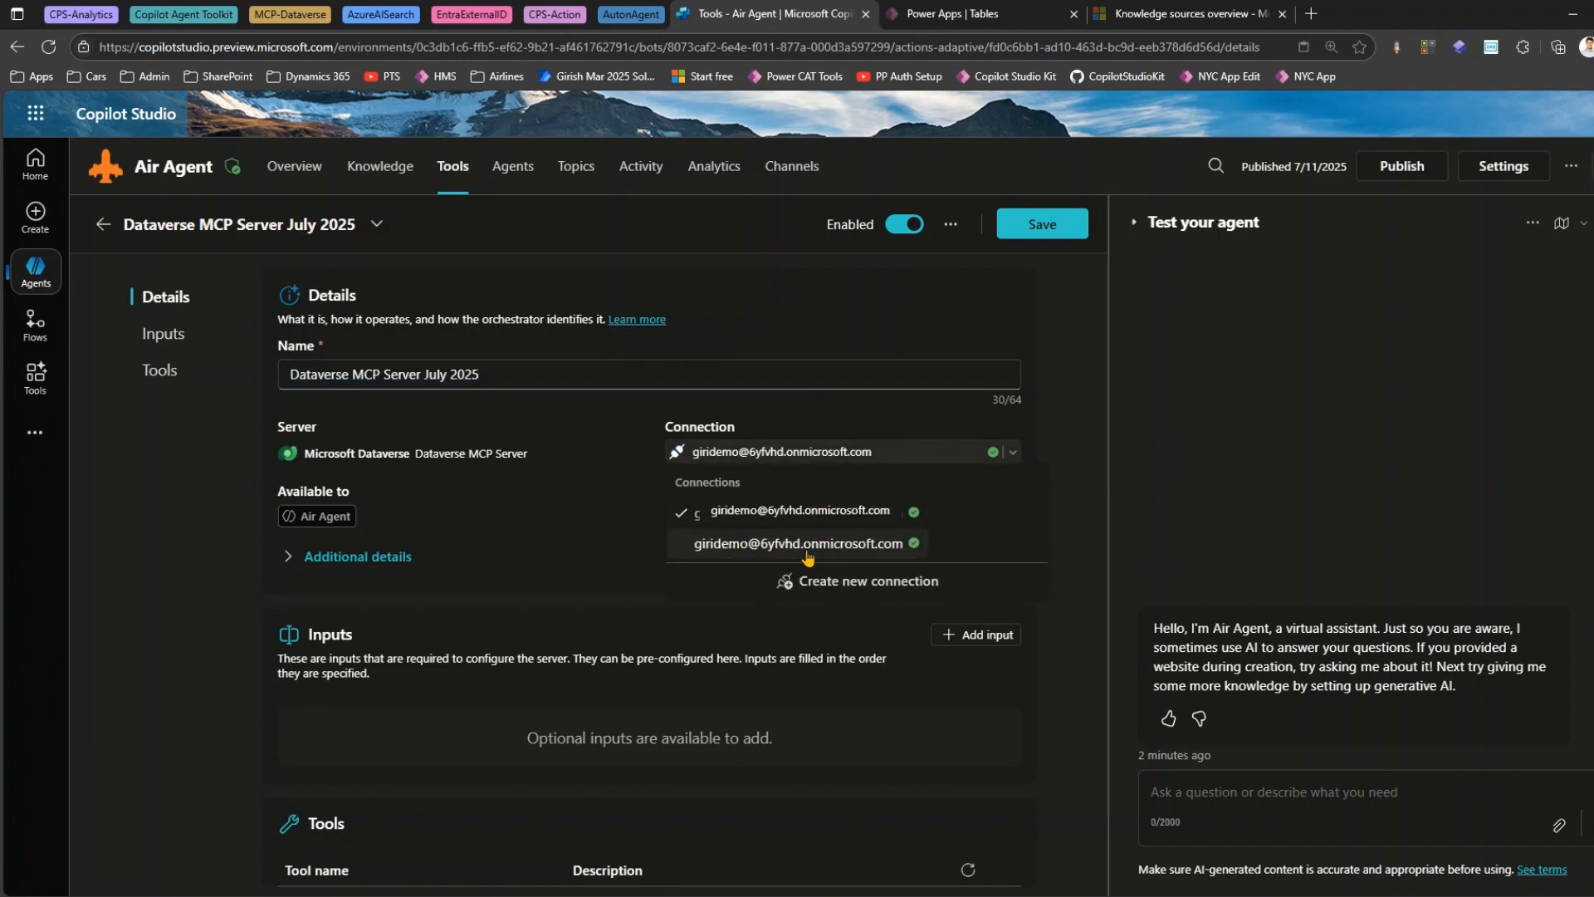
{"action": "left_click", "coordinate": [531, 529]}
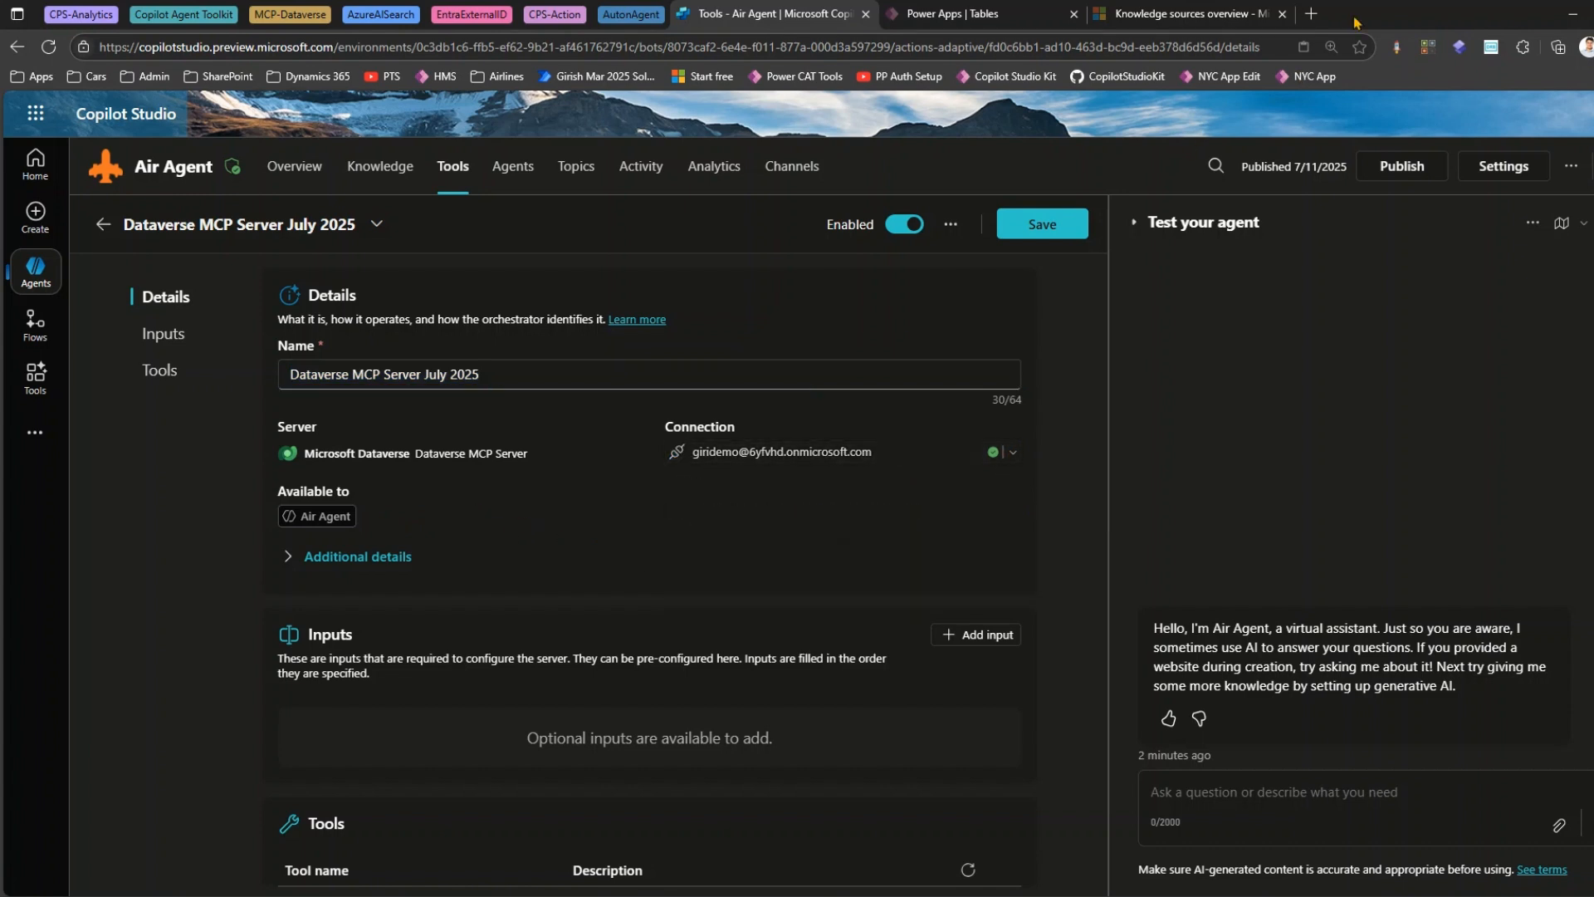
Open Power Automate in a new browser tab and go to the new connection page under Connections.
{"action": "left_click", "coordinate": [1312, 13]}
{"action": "left_click", "coordinate": [33, 76]}
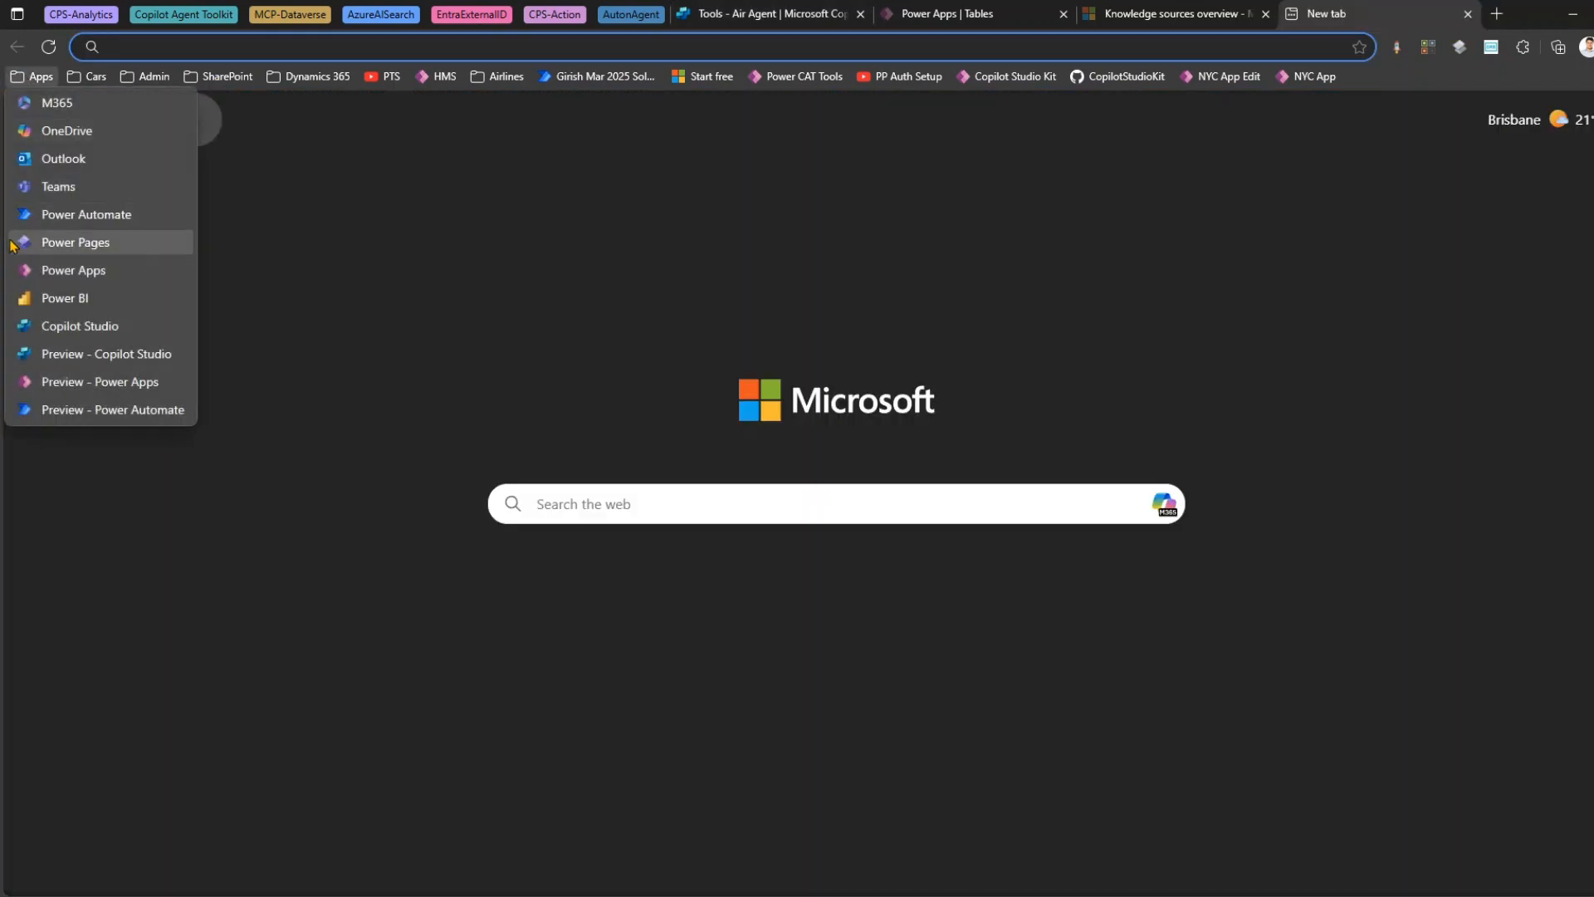
{"action": "left_click", "coordinate": [96, 217]}
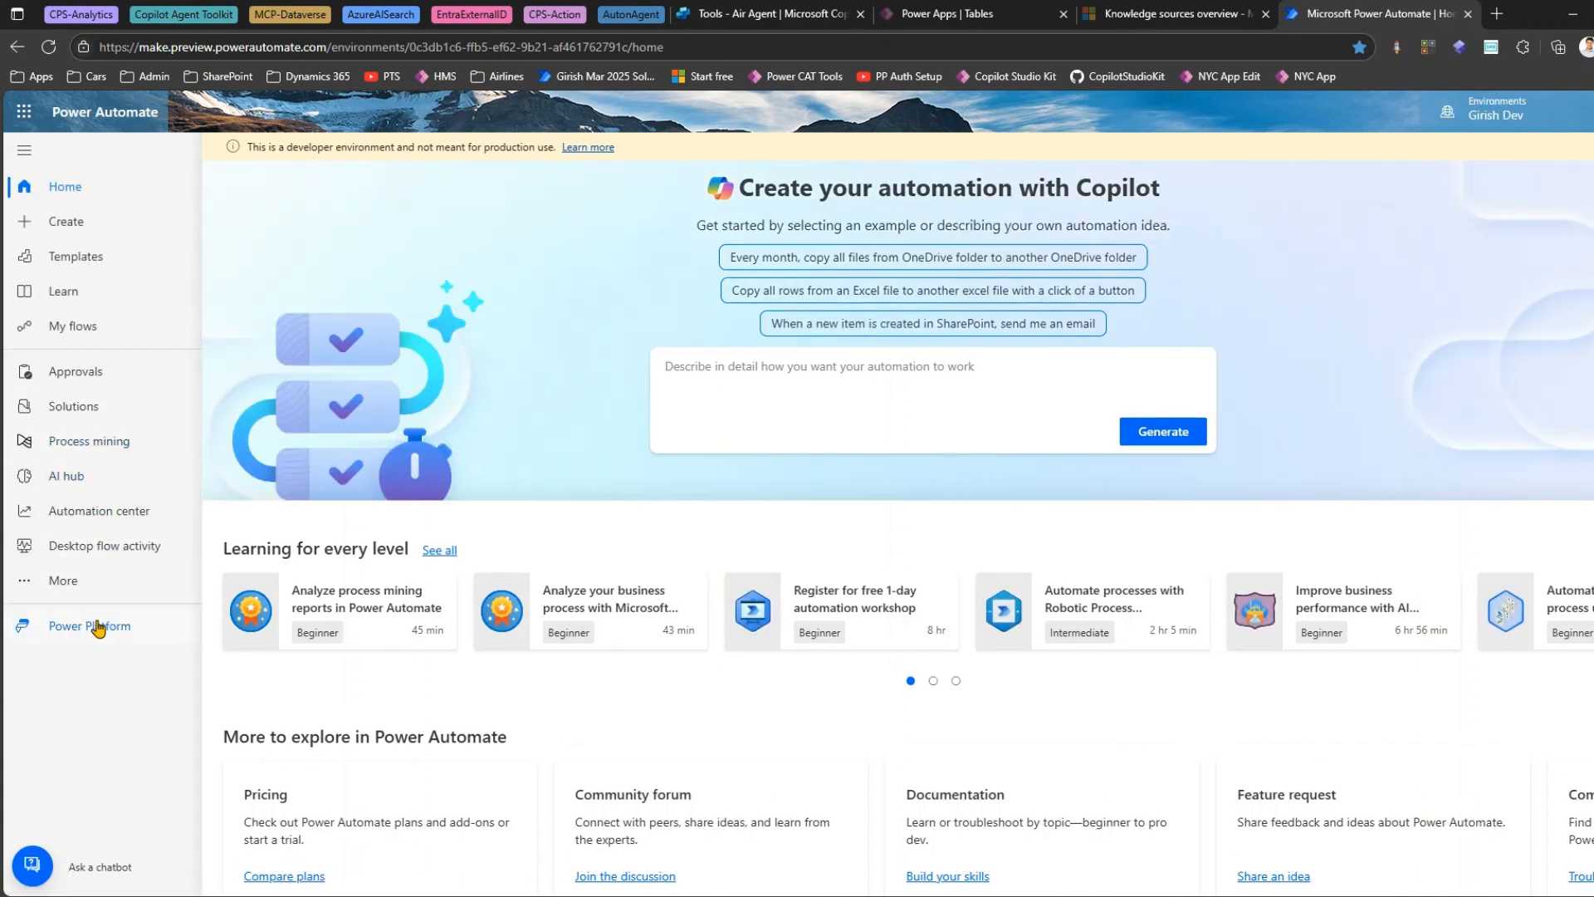
{"action": "left_click", "coordinate": [67, 593]}
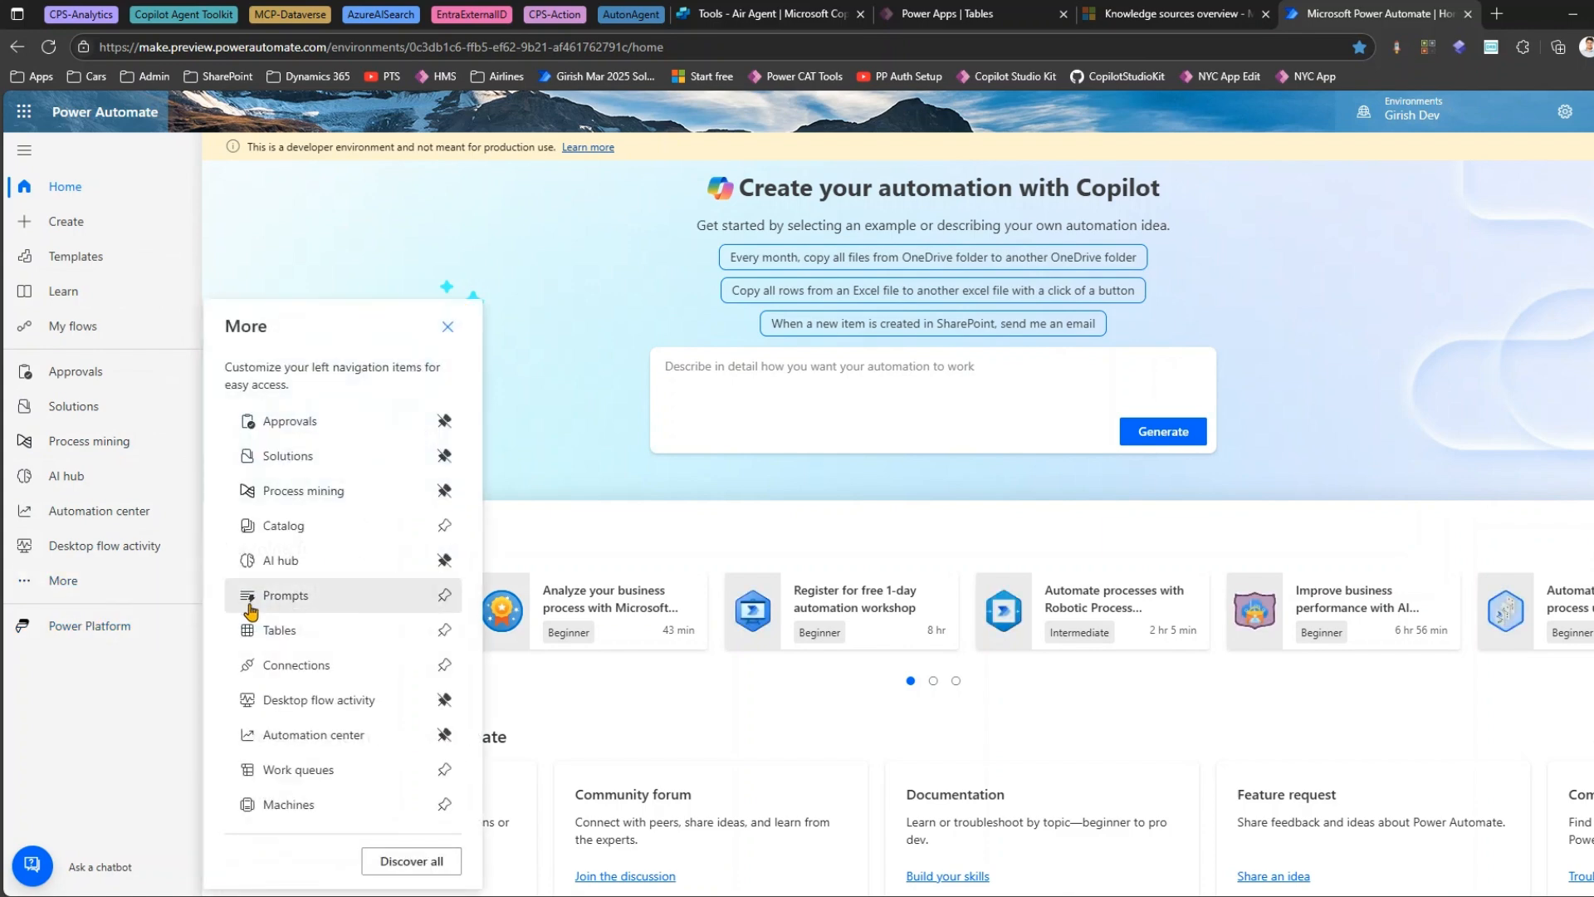
{"action": "left_click", "coordinate": [312, 668]}
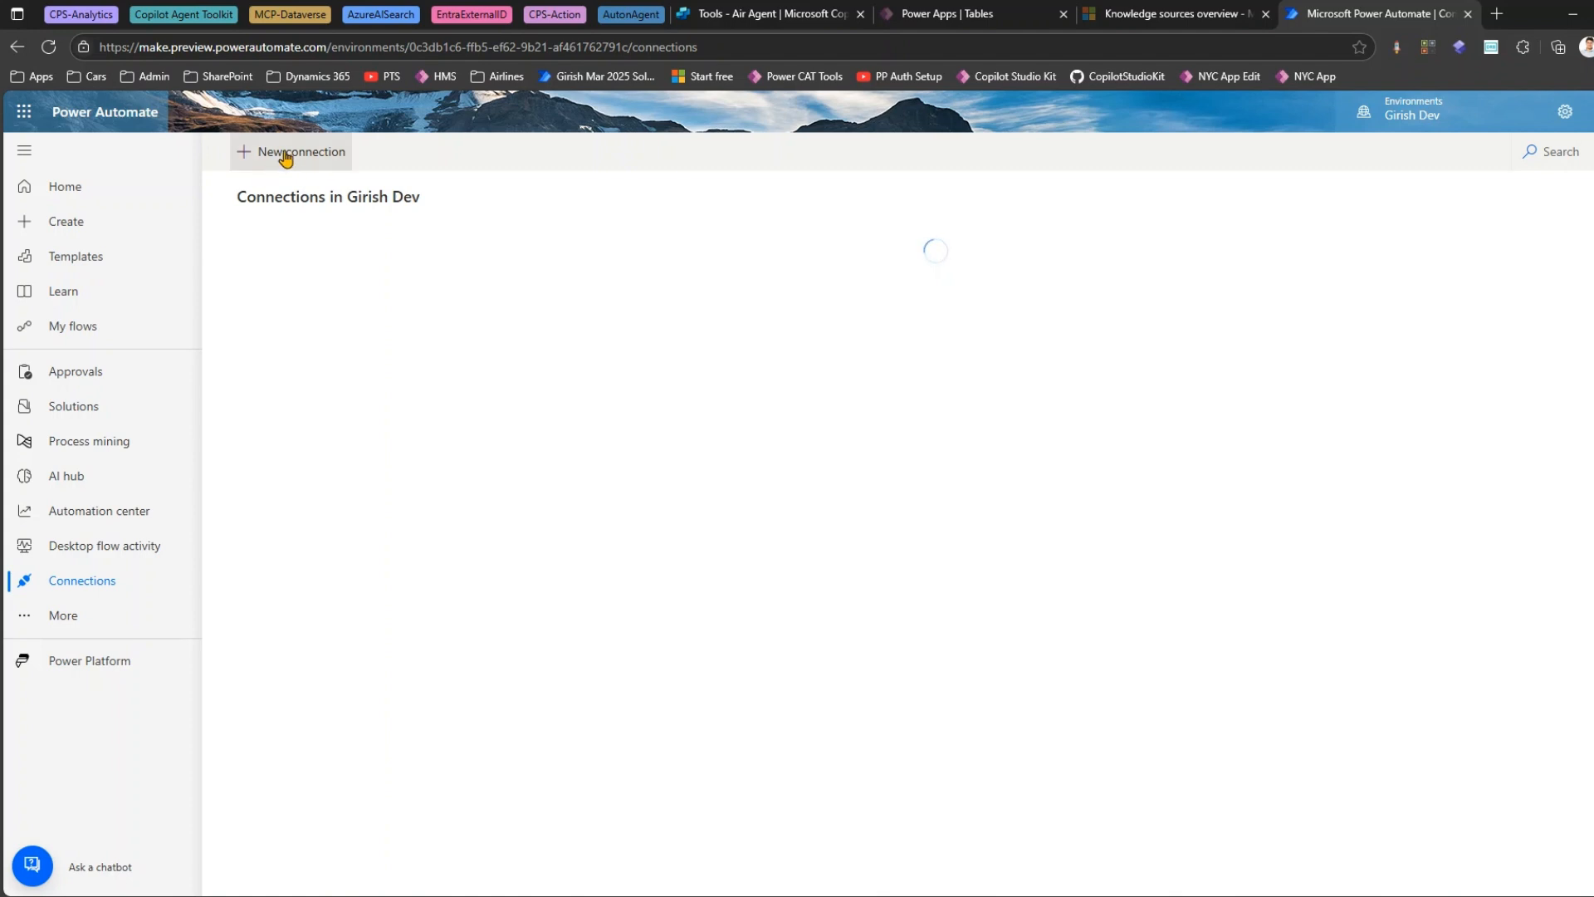
{"action": "left_click", "coordinate": [286, 158]}
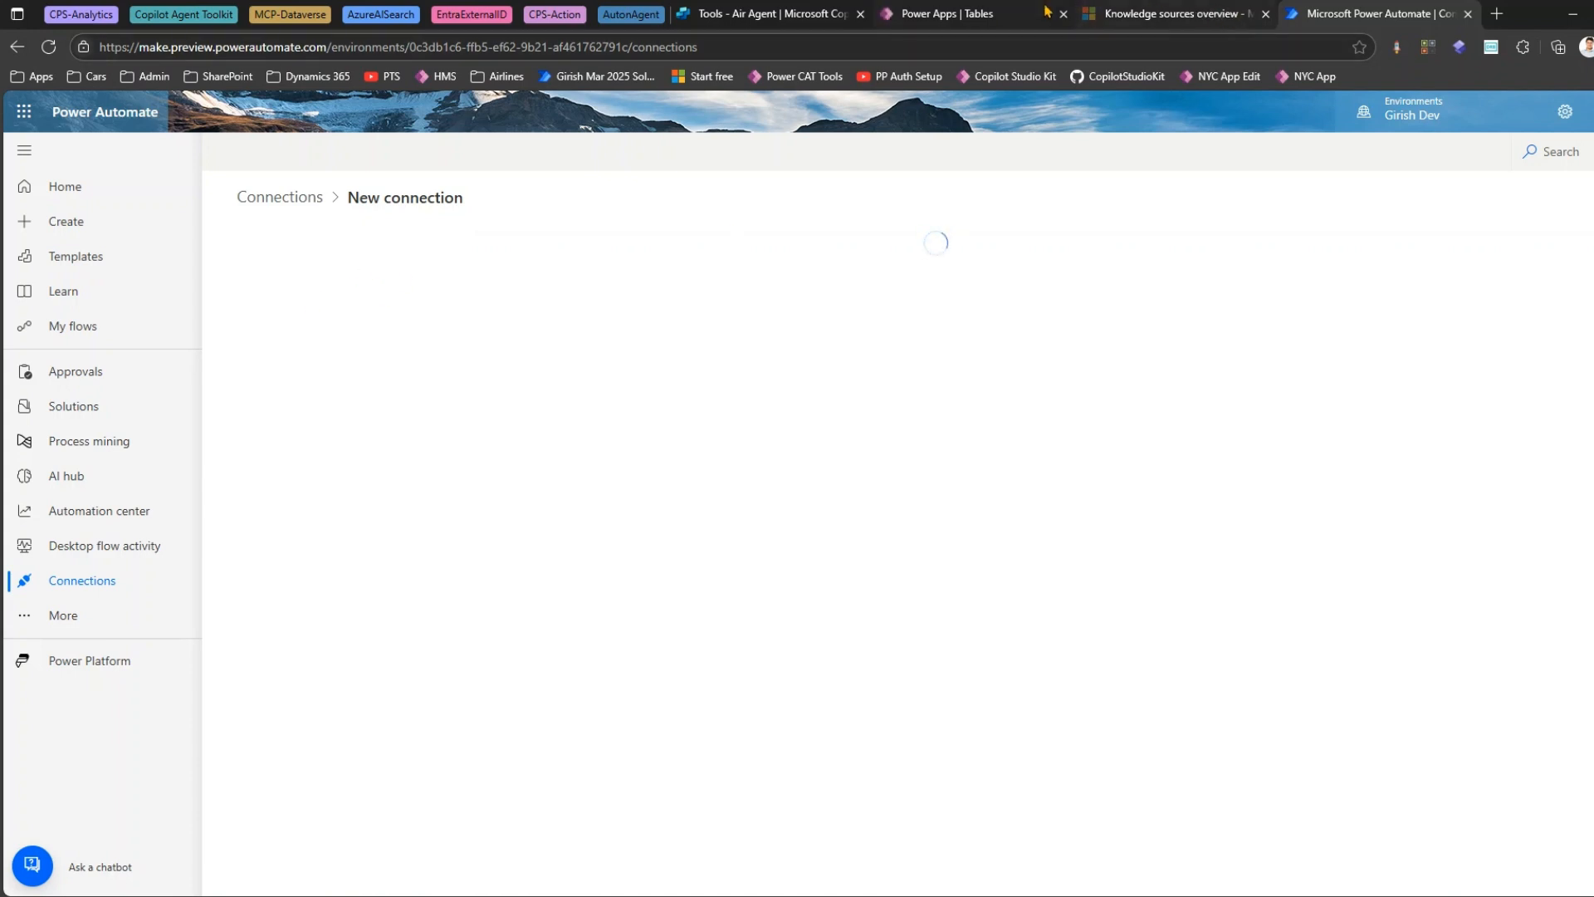
Switch back to Copilot Studio and review the tool's additional details: dynamic use, end-user confirmation, authentication and description.
{"action": "left_click", "coordinate": [776, 12]}
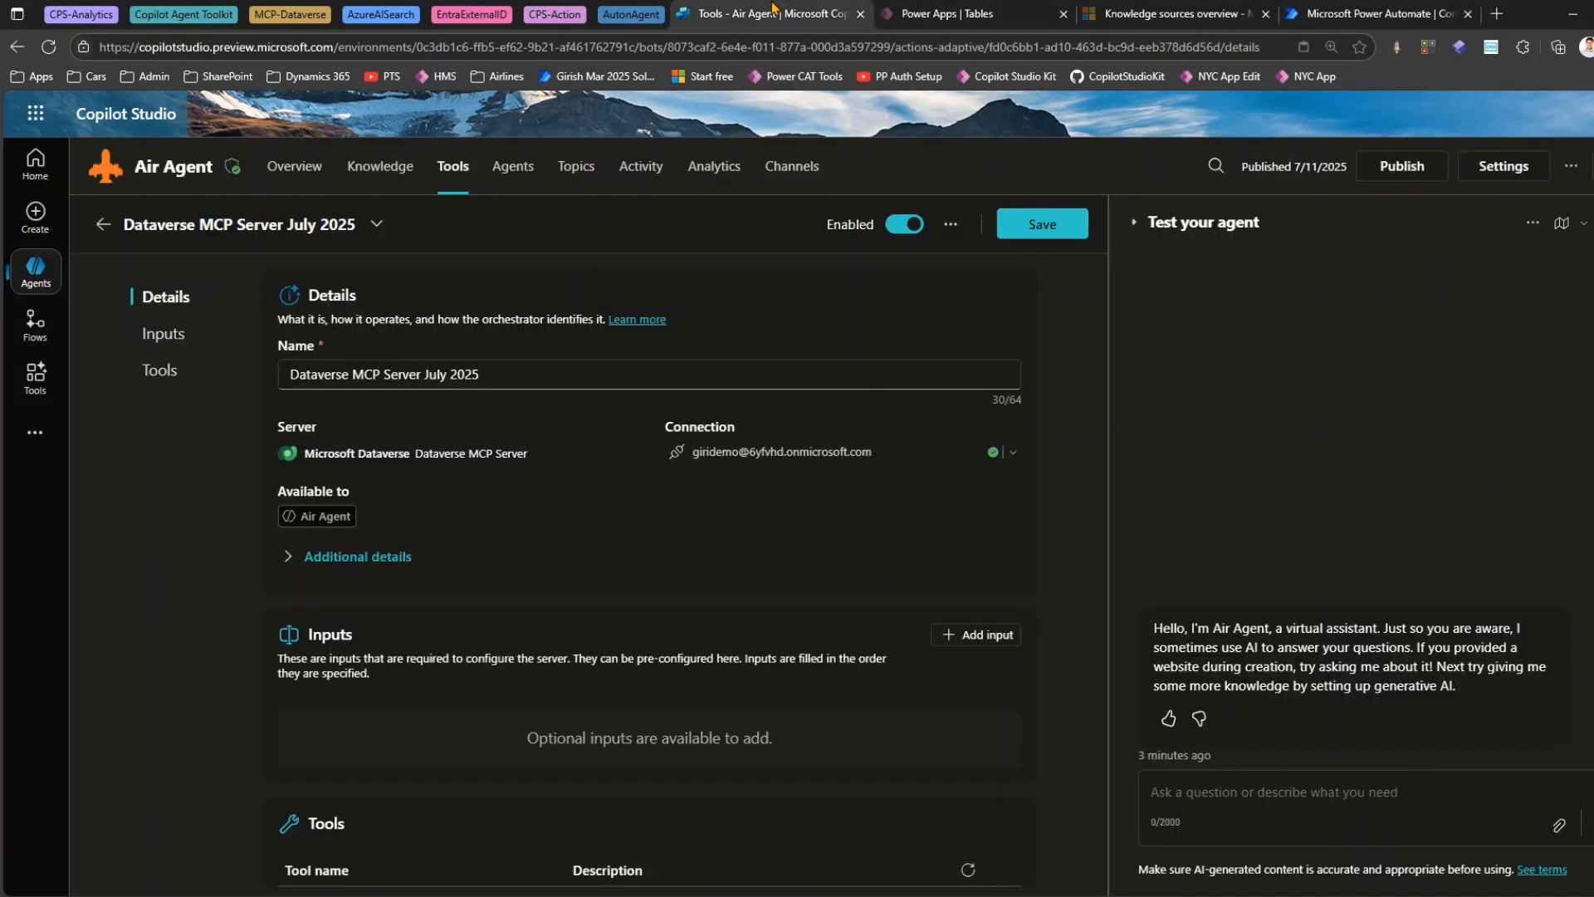
{"action": "left_click", "coordinate": [289, 558]}
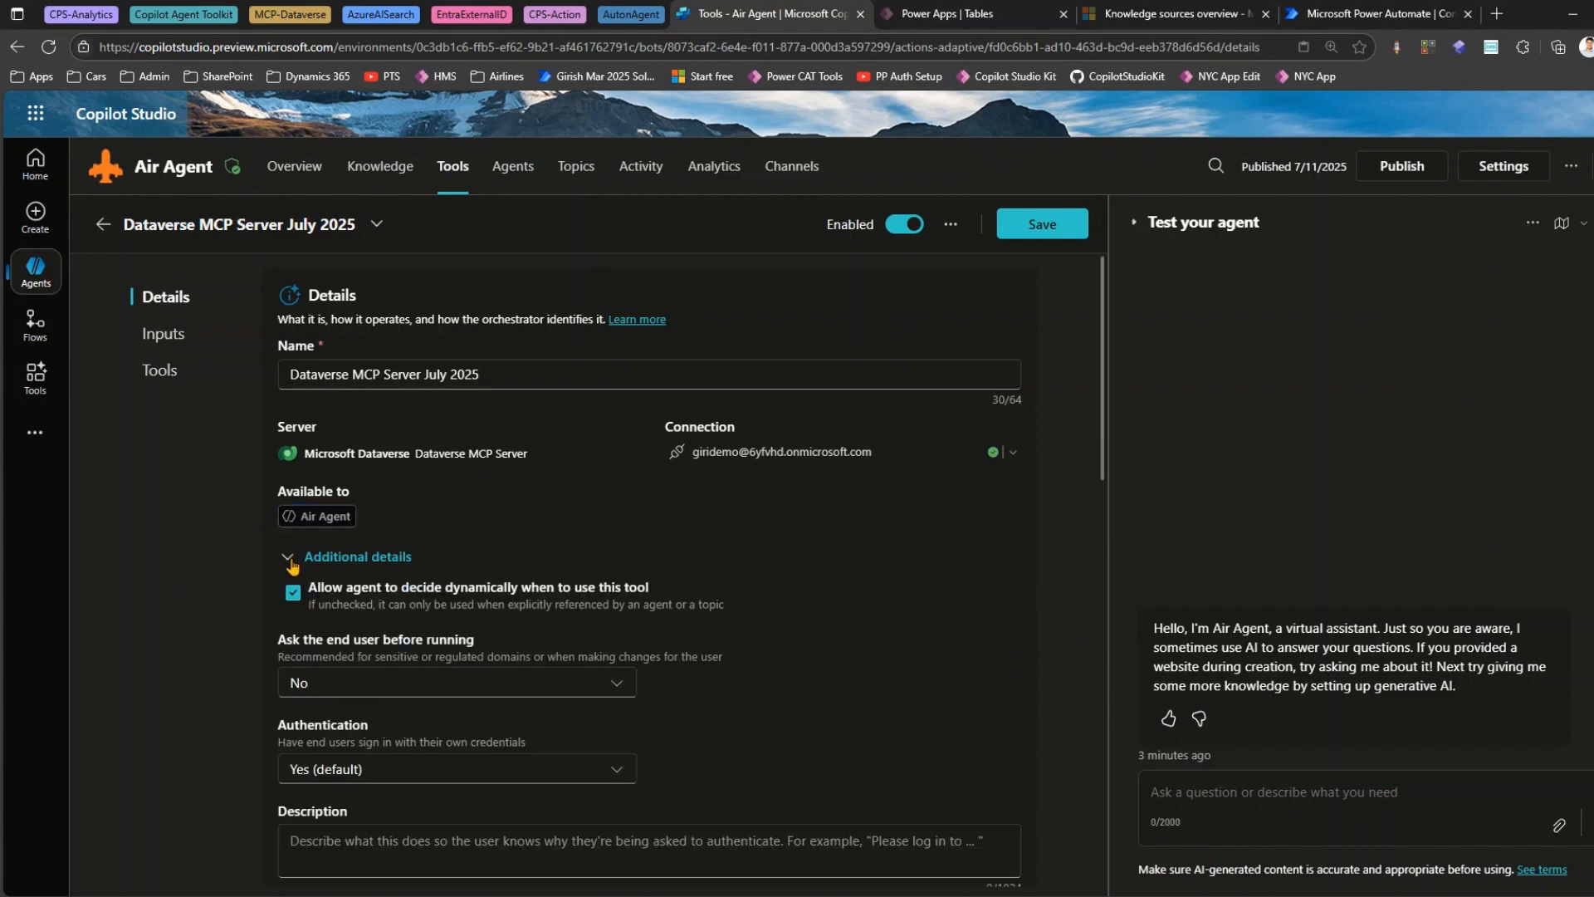
{"action": "scroll", "coordinate": [305, 586], "scroll_direction": "down", "scroll_amount": 2}
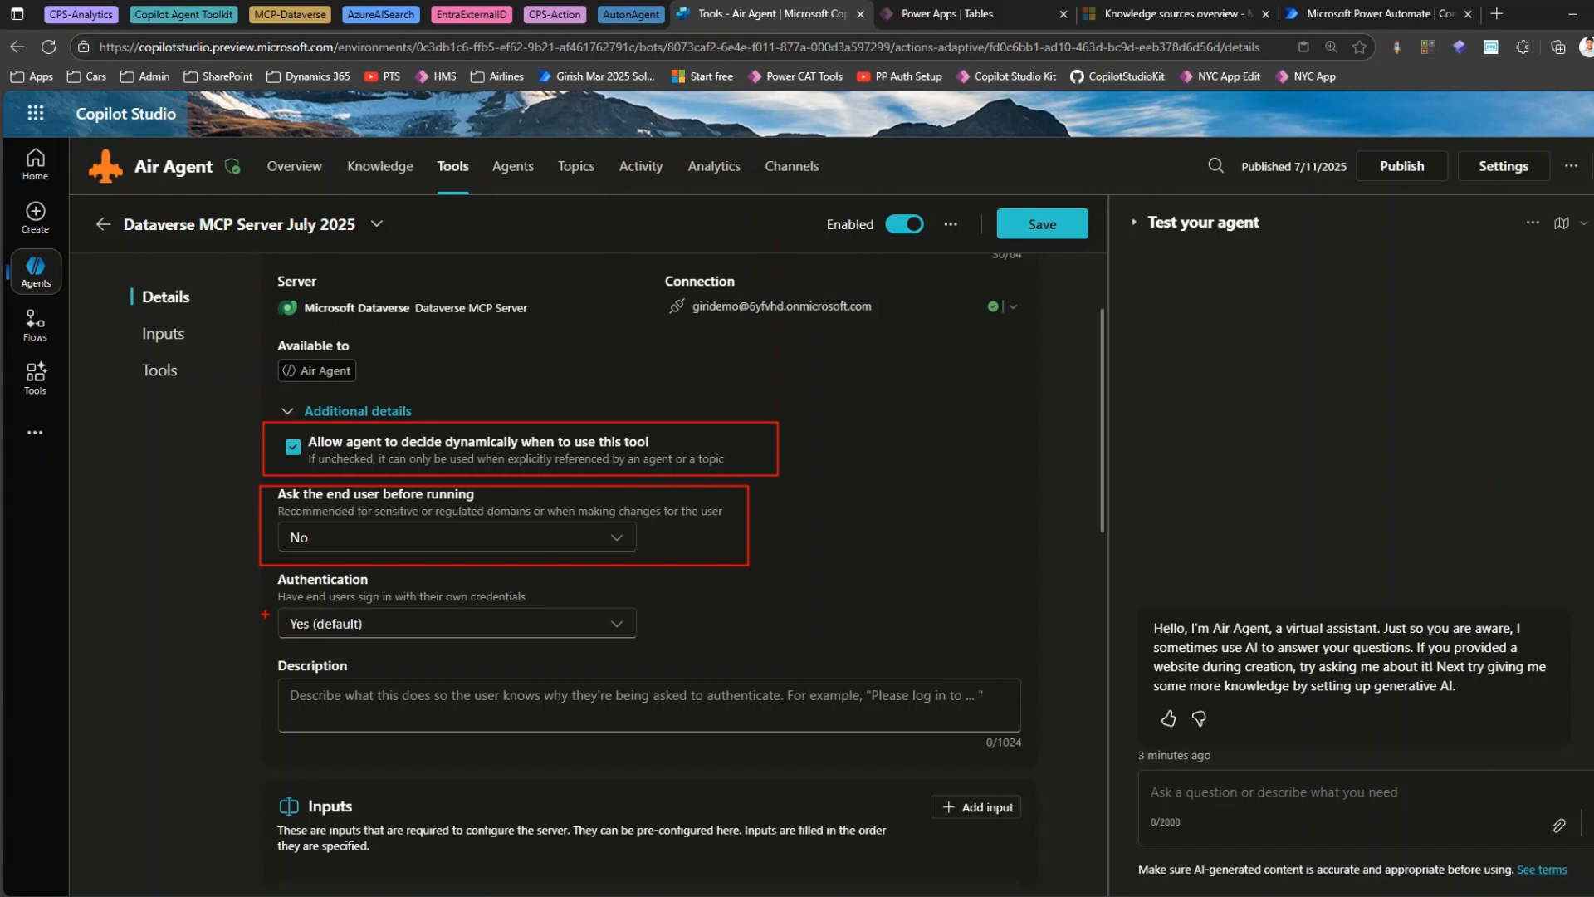
{"action": "mouse_move", "coordinate": [242, 572]}
{"action": "left_mouse_down"}
{"action": "mouse_move", "coordinate": [424, 618]}
{"action": "mouse_move", "coordinate": [713, 649]}
{"action": "left_mouse_up"}
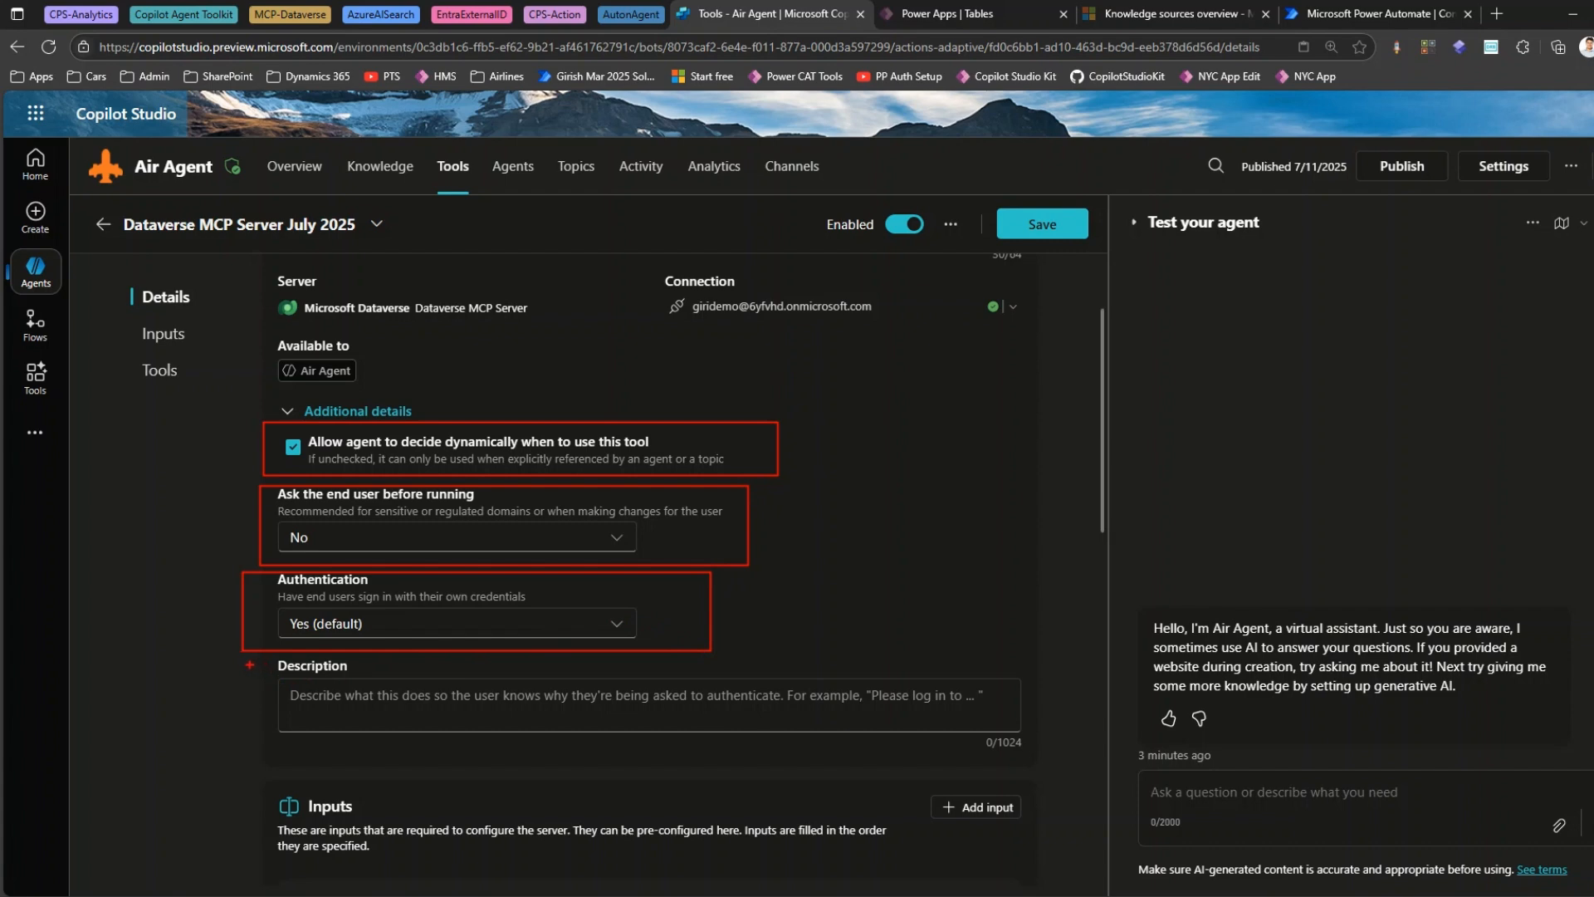
{"action": "mouse_move", "coordinate": [243, 664]}
{"action": "left_mouse_down"}
{"action": "mouse_move", "coordinate": [877, 756]}
{"action": "mouse_move", "coordinate": [1013, 747]}
{"action": "left_mouse_up"}
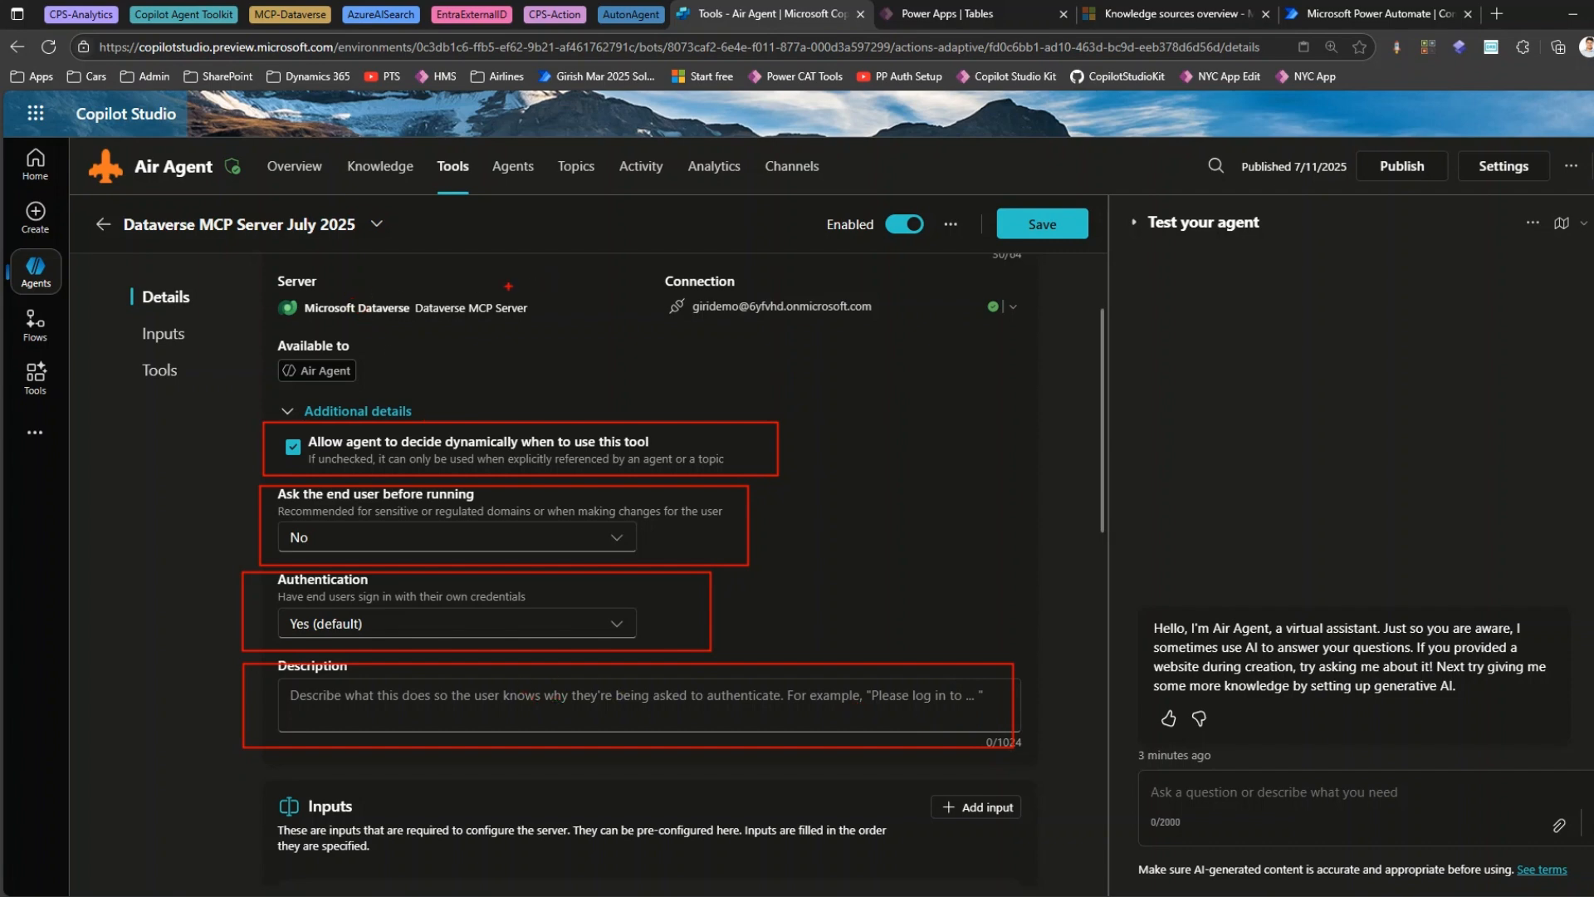
{"action": "left_click_drag", "start_coordinate": [551, 708], "coordinate": [559, 638]}
{"action": "key", "text": "Escape"}
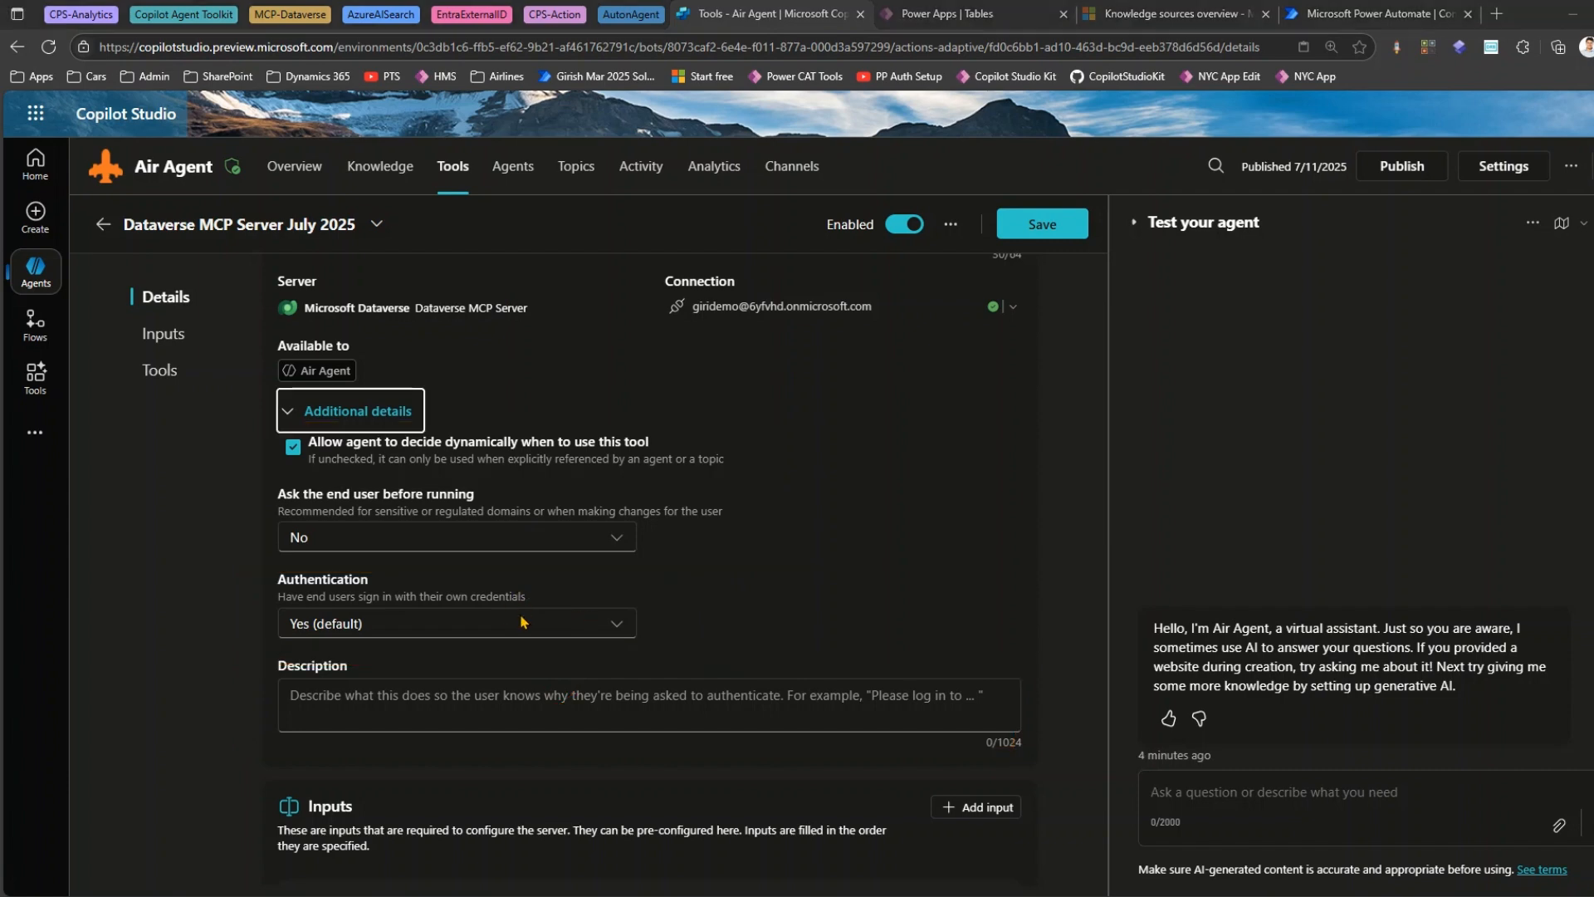
{"action": "left_click", "coordinate": [287, 411]}
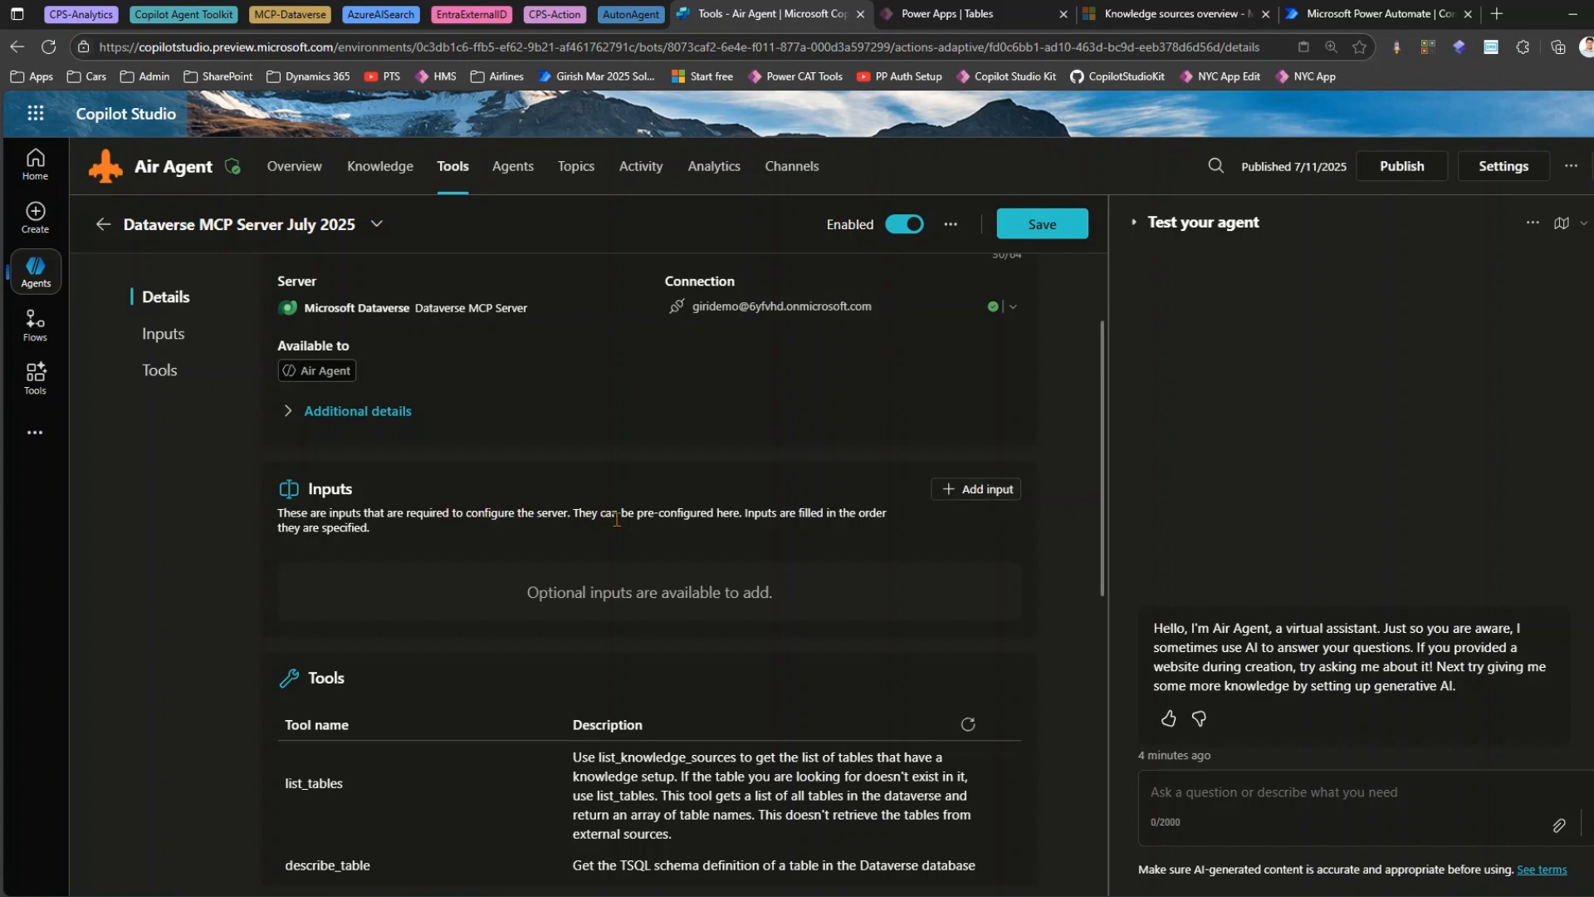
Check which optional inputs can be added to the MCP server without adding any.
{"action": "left_click", "coordinate": [965, 491]}
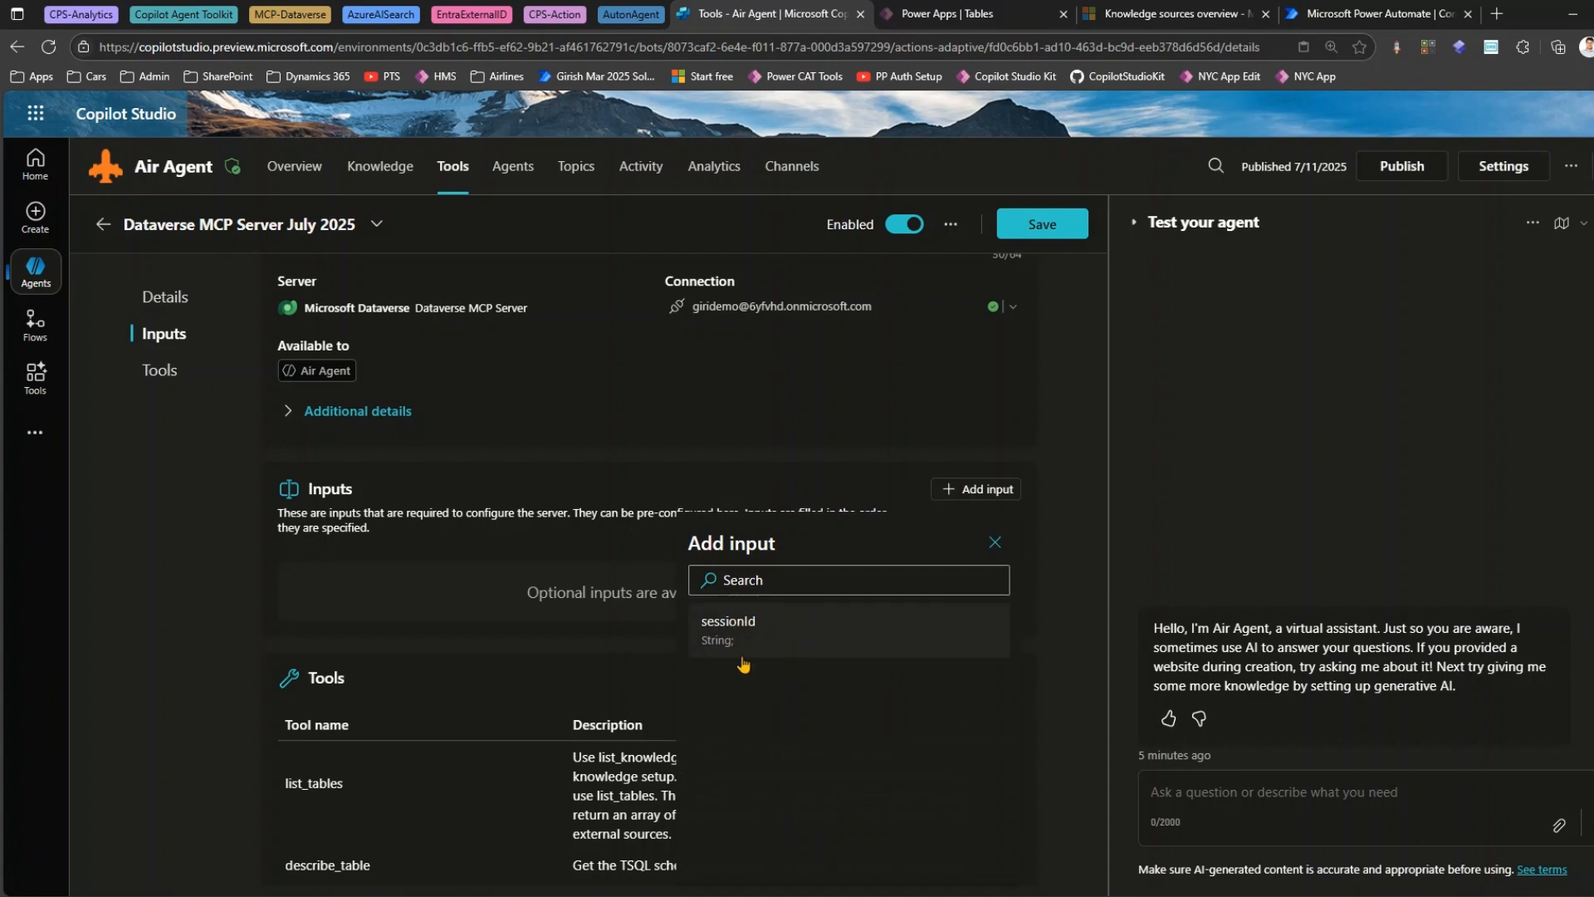
{"action": "left_click", "coordinate": [995, 542]}
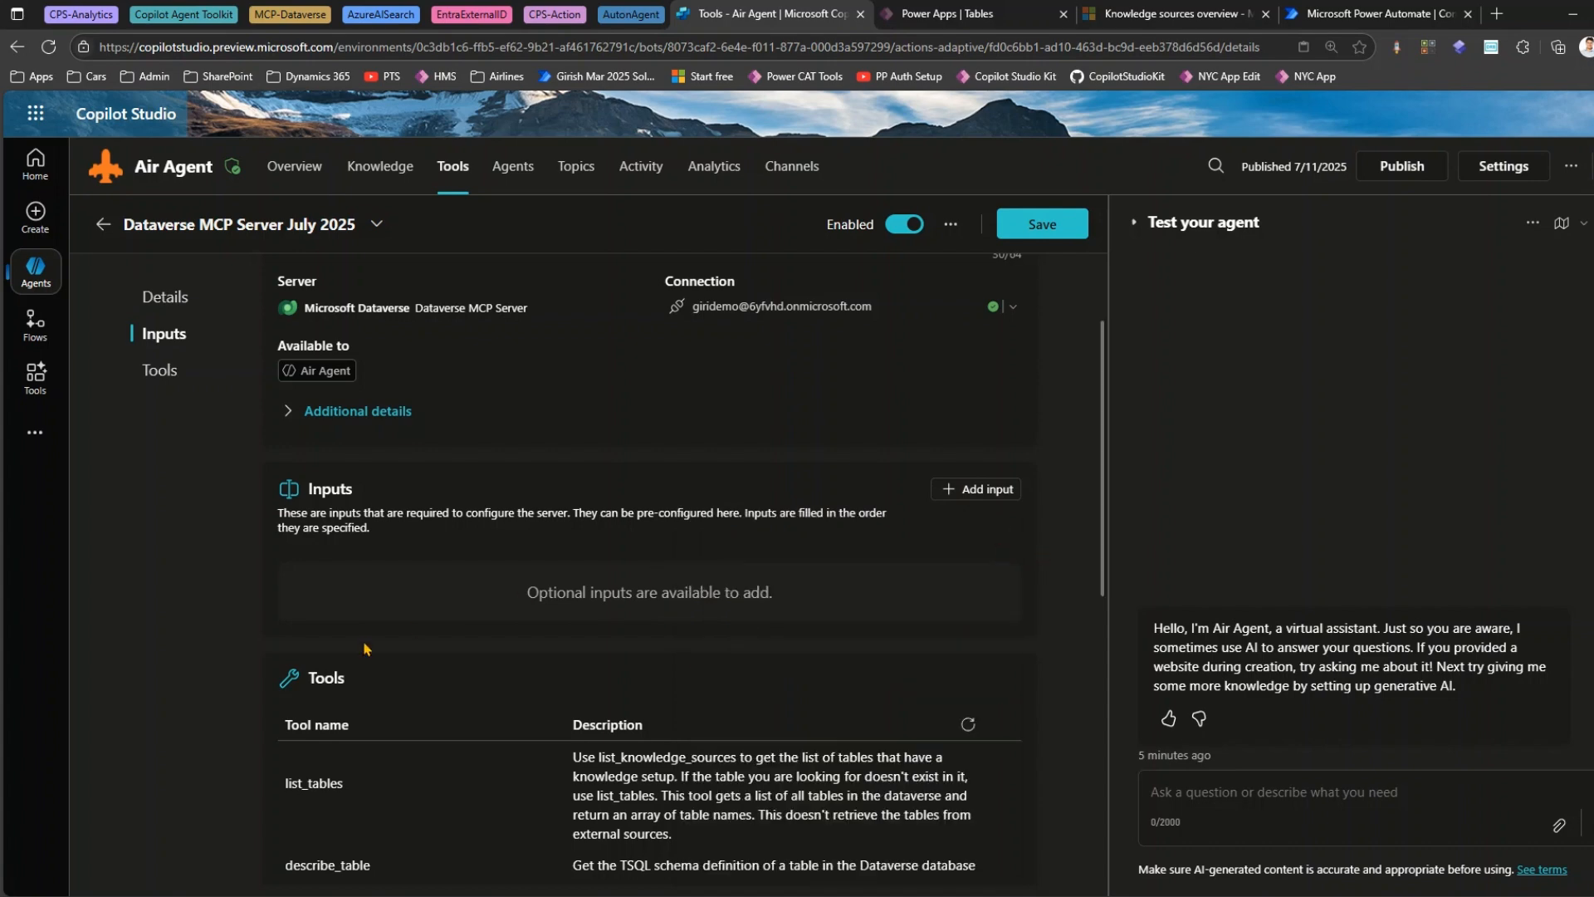
Review the names and descriptions of the tools exposed by the Dataverse MCP server.
{"action": "scroll", "coordinate": [365, 649], "scroll_direction": "down", "scroll_amount": 4}
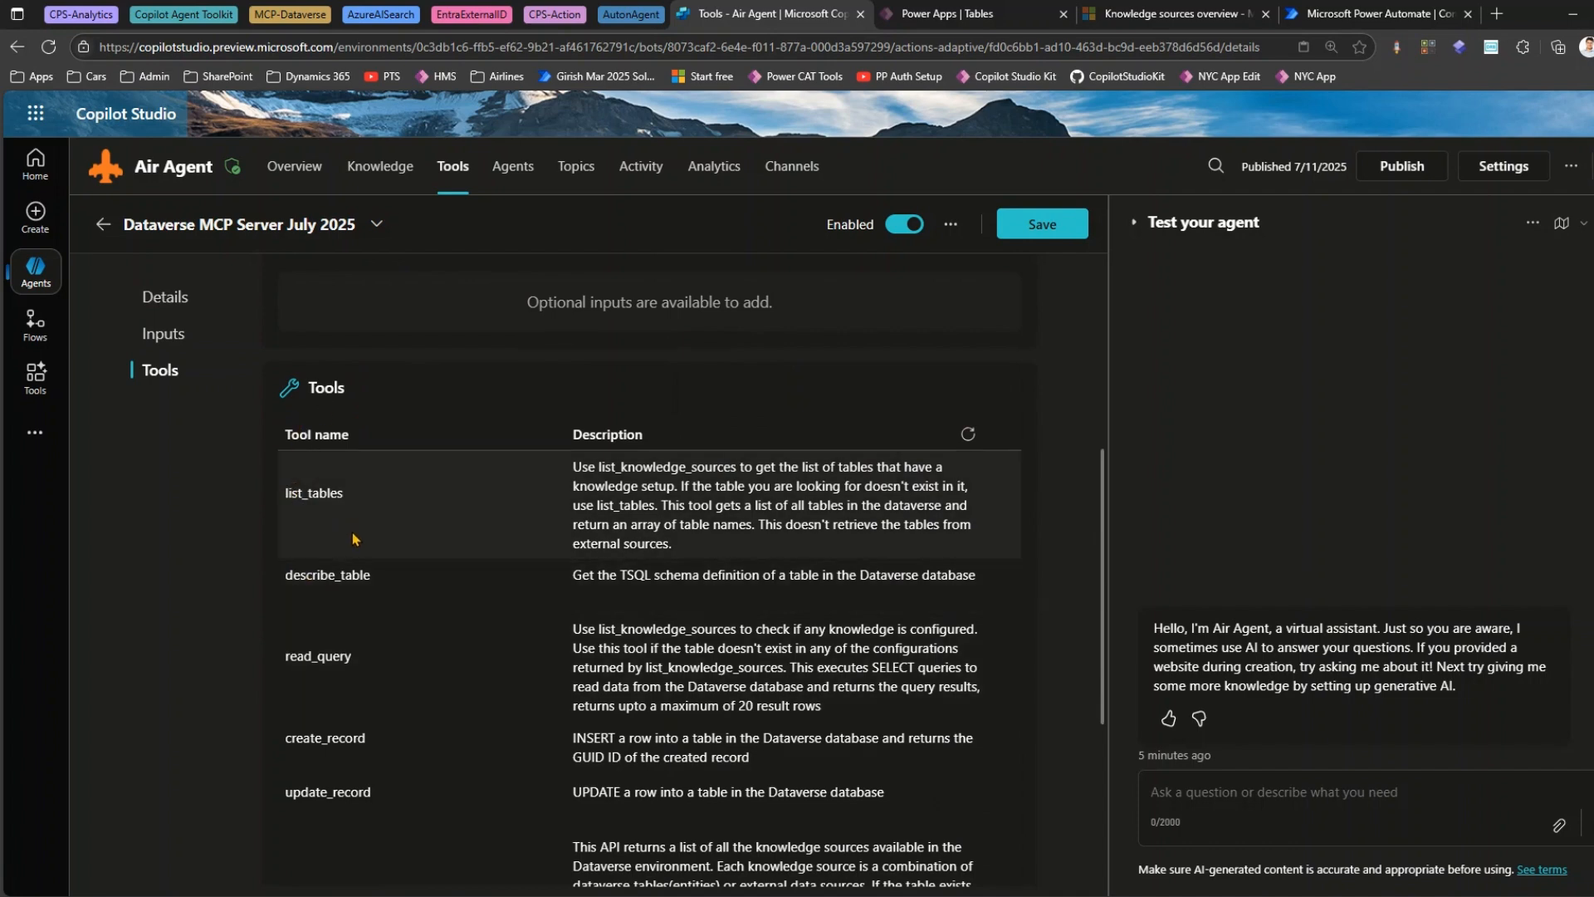
{"action": "scroll", "coordinate": [355, 572], "scroll_direction": "down", "scroll_amount": 5}
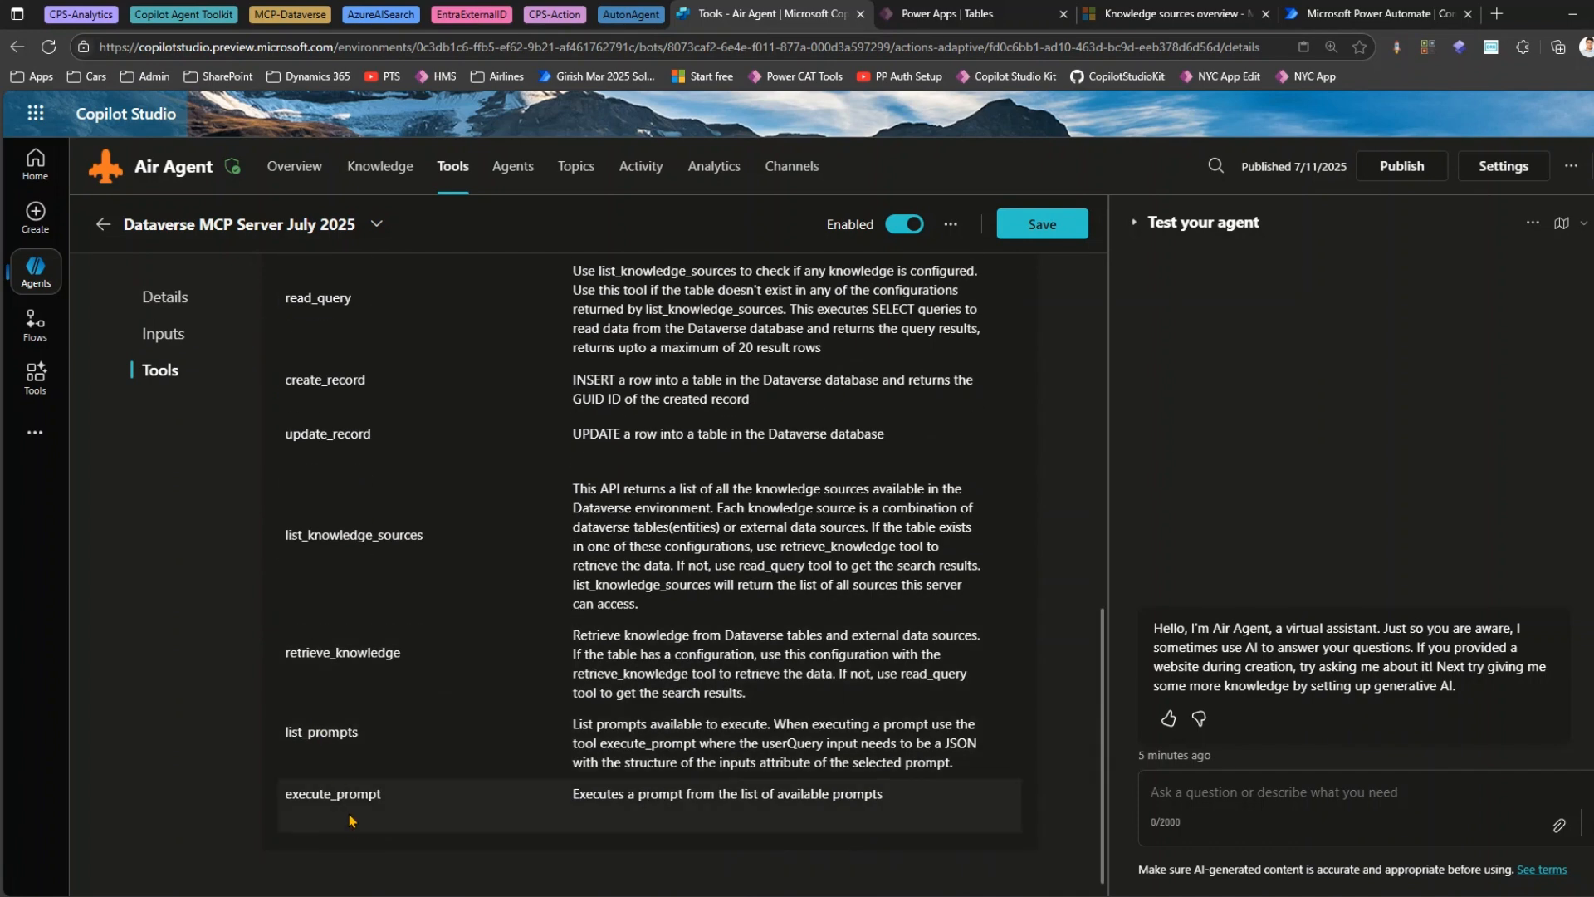
{"action": "scroll", "coordinate": [397, 450], "scroll_direction": "up", "scroll_amount": 4}
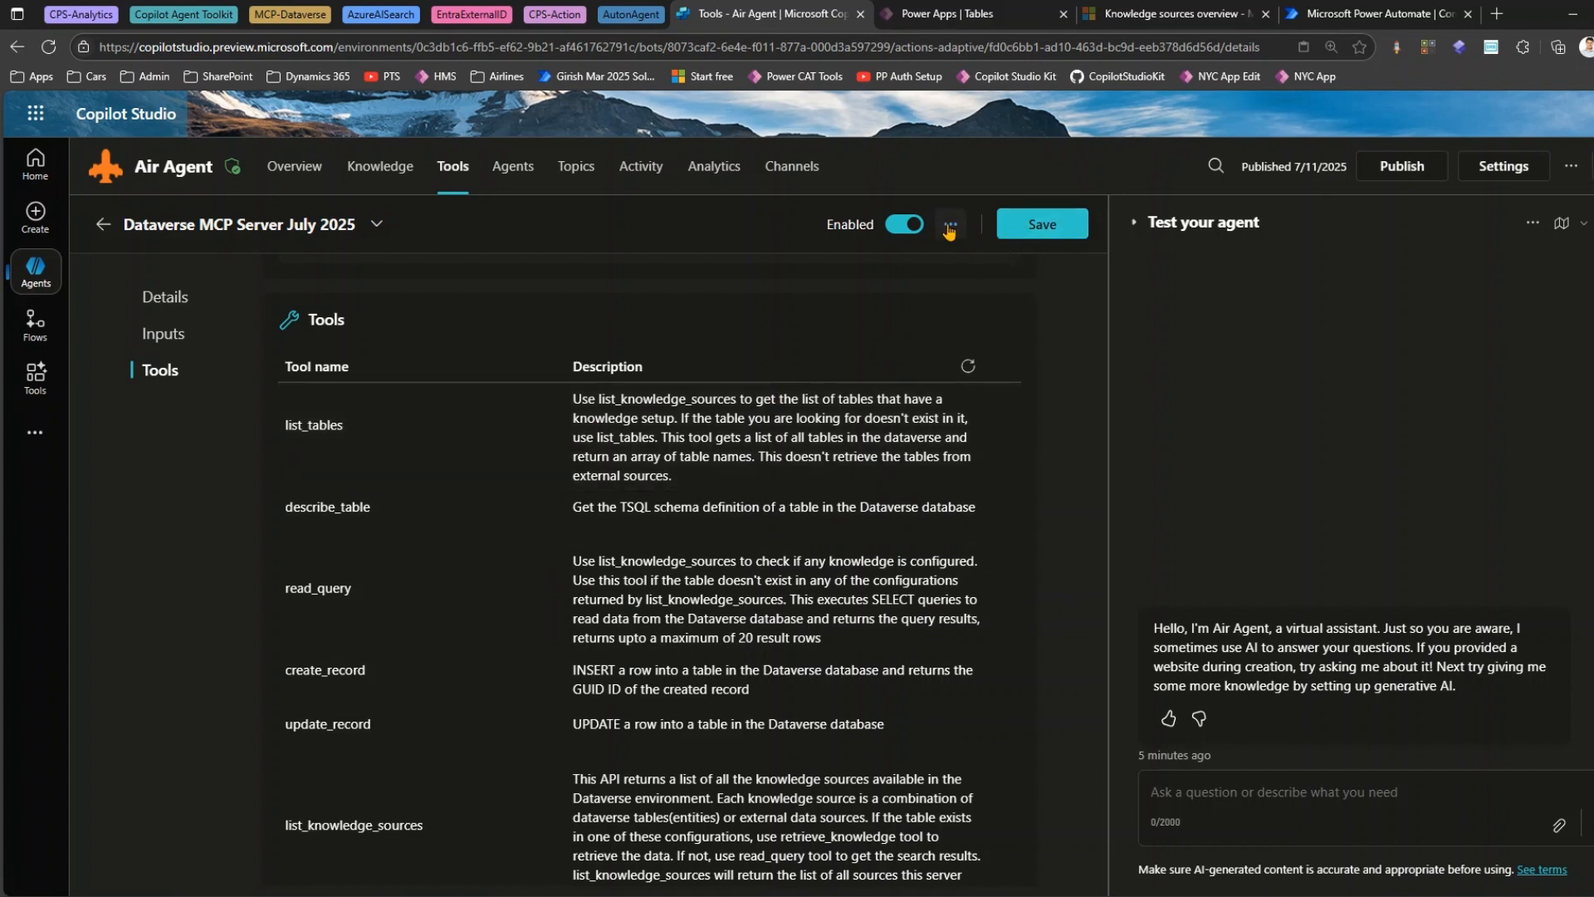
Save the Dataverse MCP Server July 2025 tool, disable it, save that change and return to the agent's tools list.
{"action": "left_click", "coordinate": [1043, 230]}
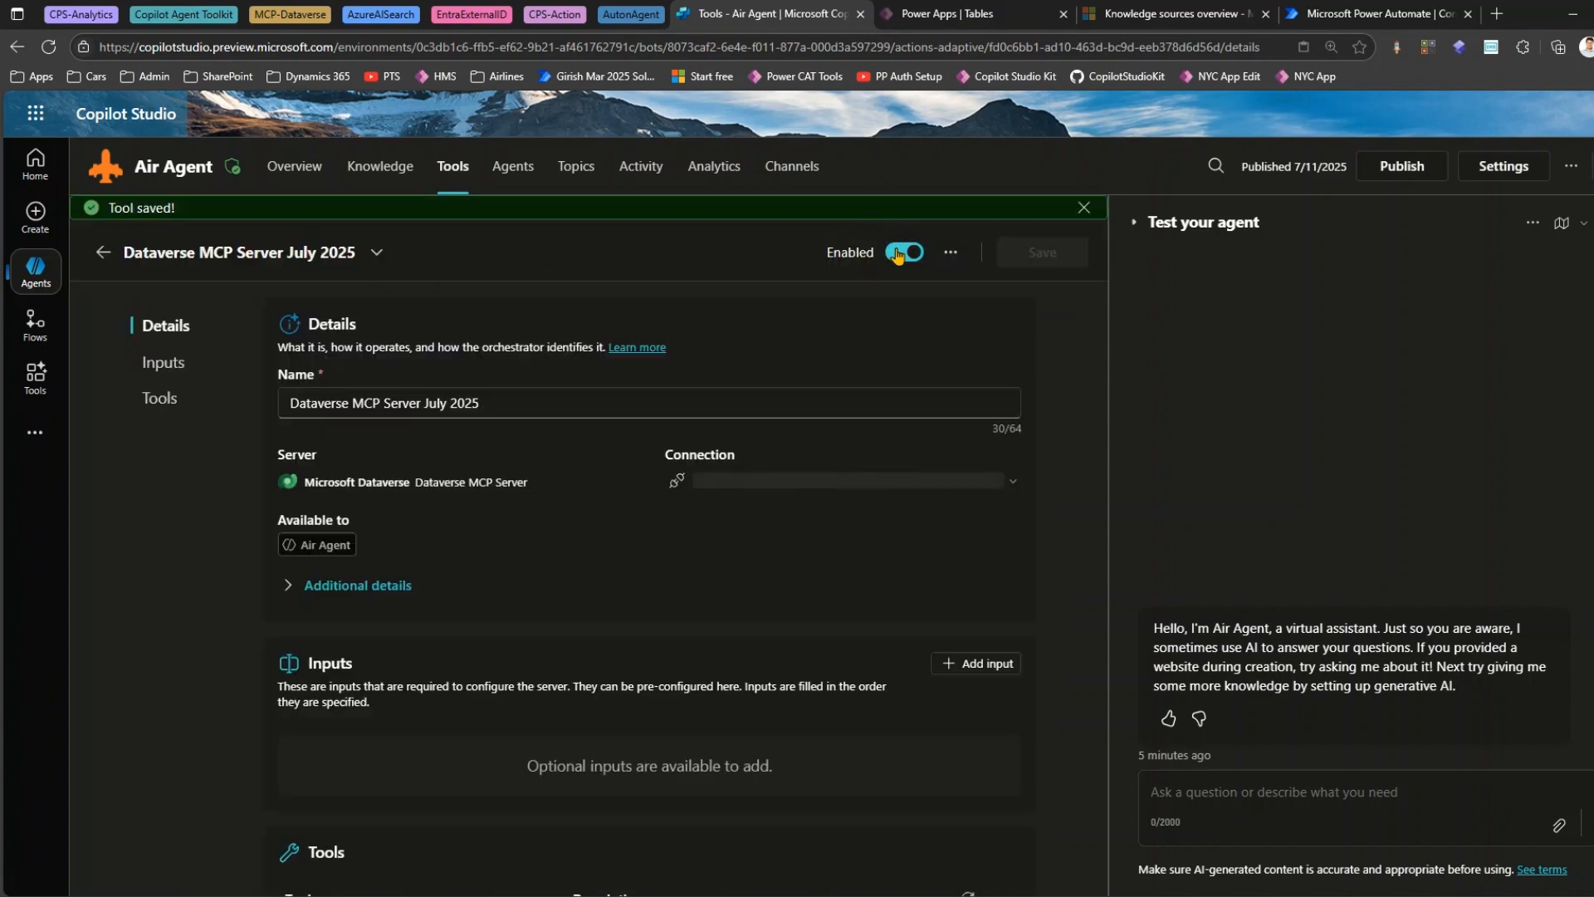
{"action": "left_click", "coordinate": [896, 254]}
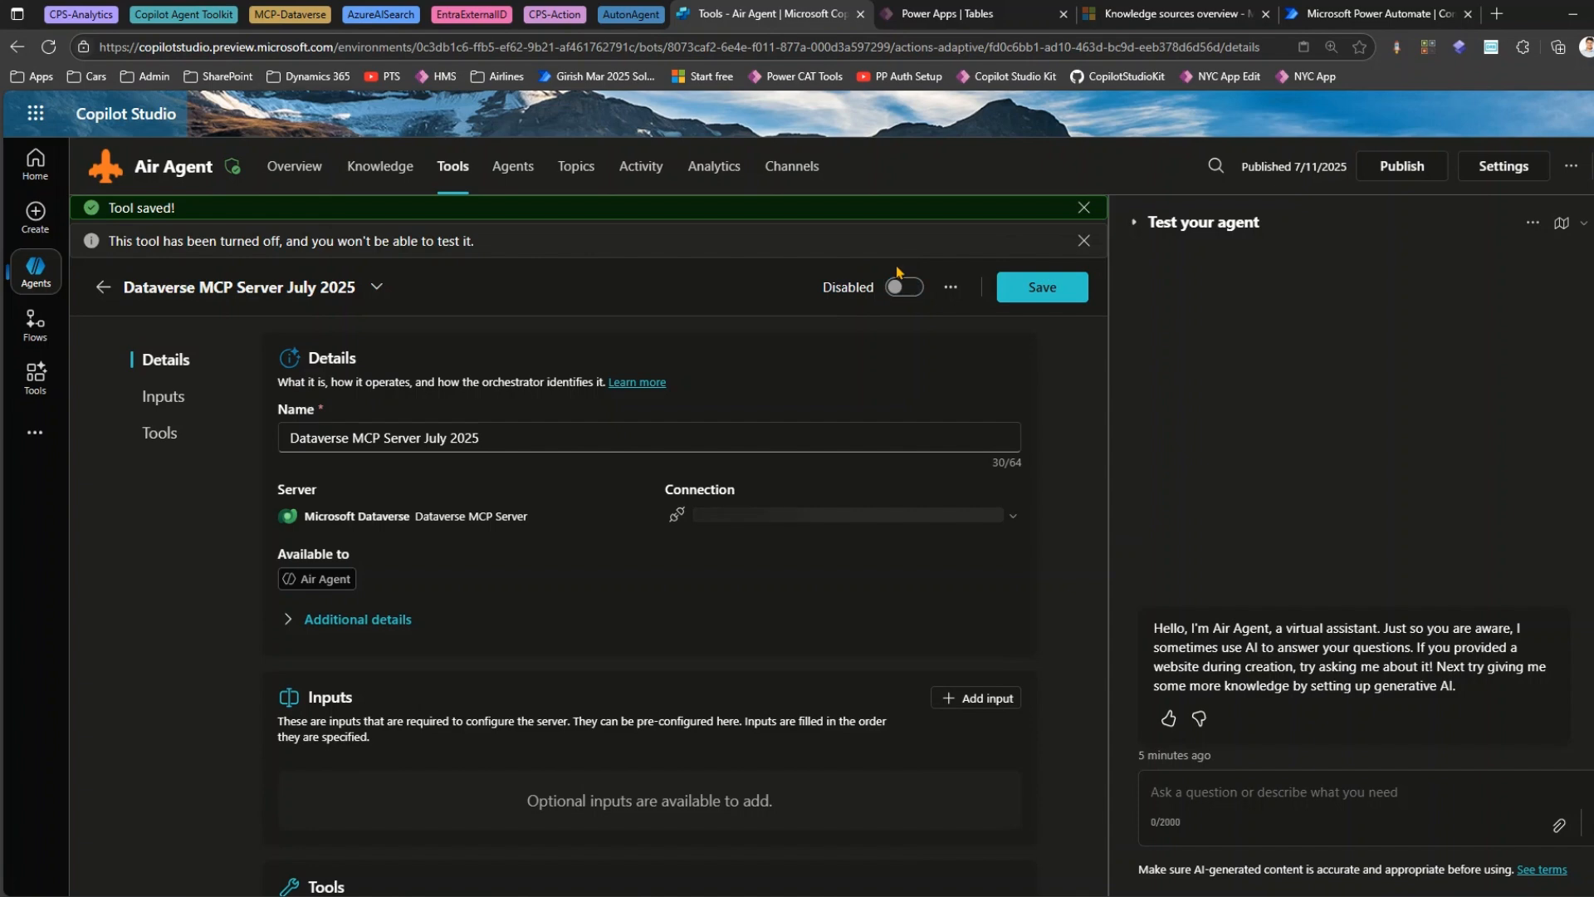
{"action": "left_click", "coordinate": [1048, 288]}
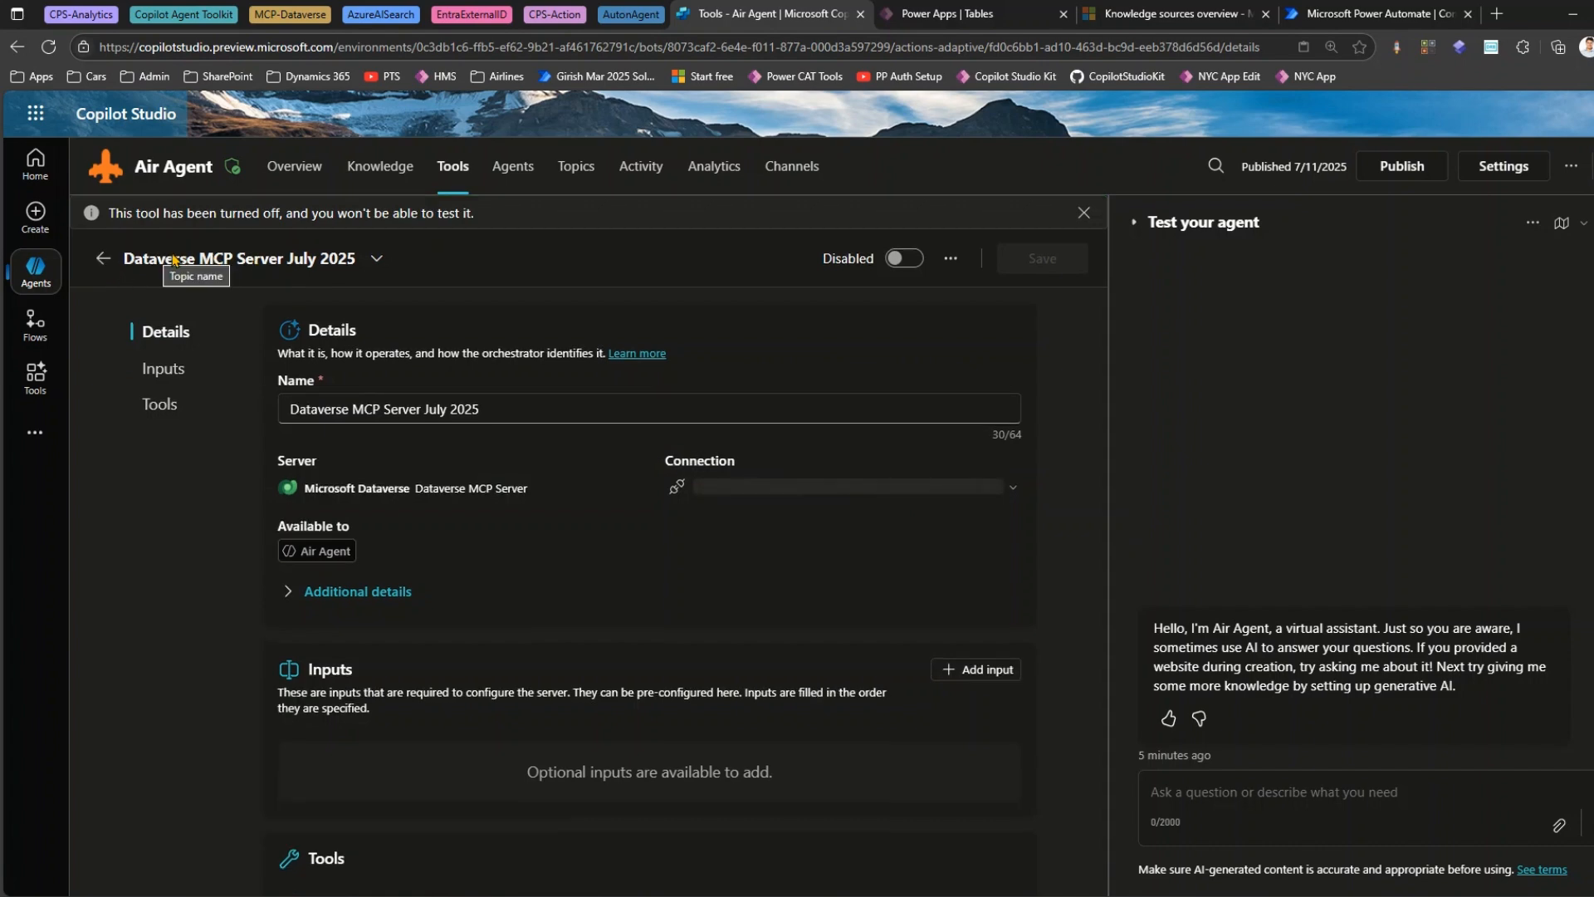
{"action": "left_click", "coordinate": [101, 263]}
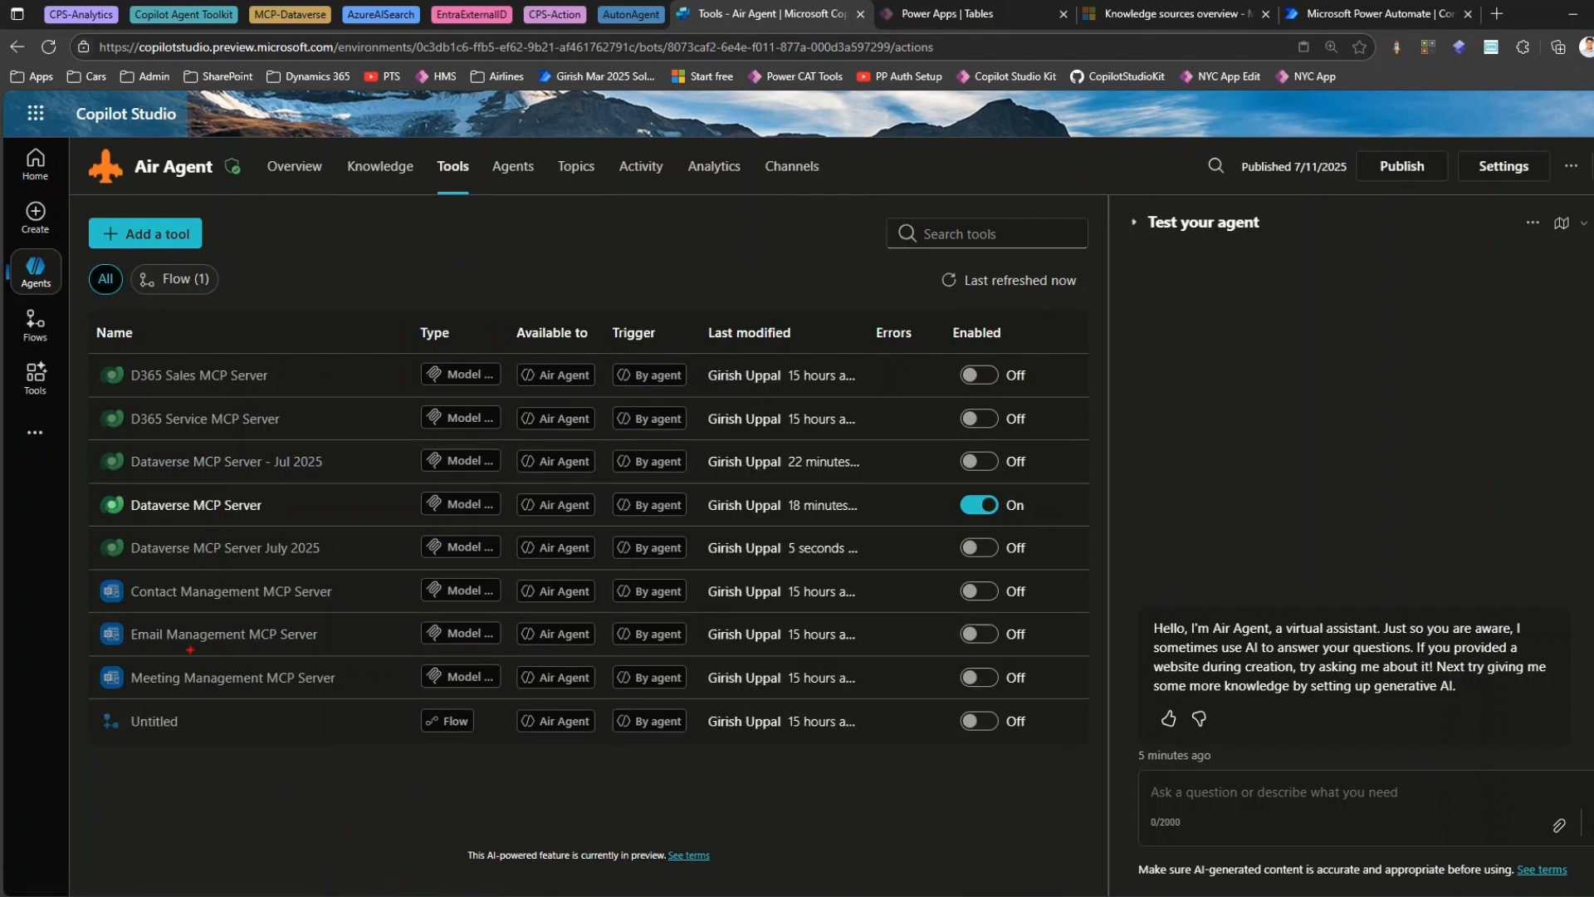
{"action": "left_click_drag", "start_coordinate": [82, 446], "coordinate": [370, 563]}
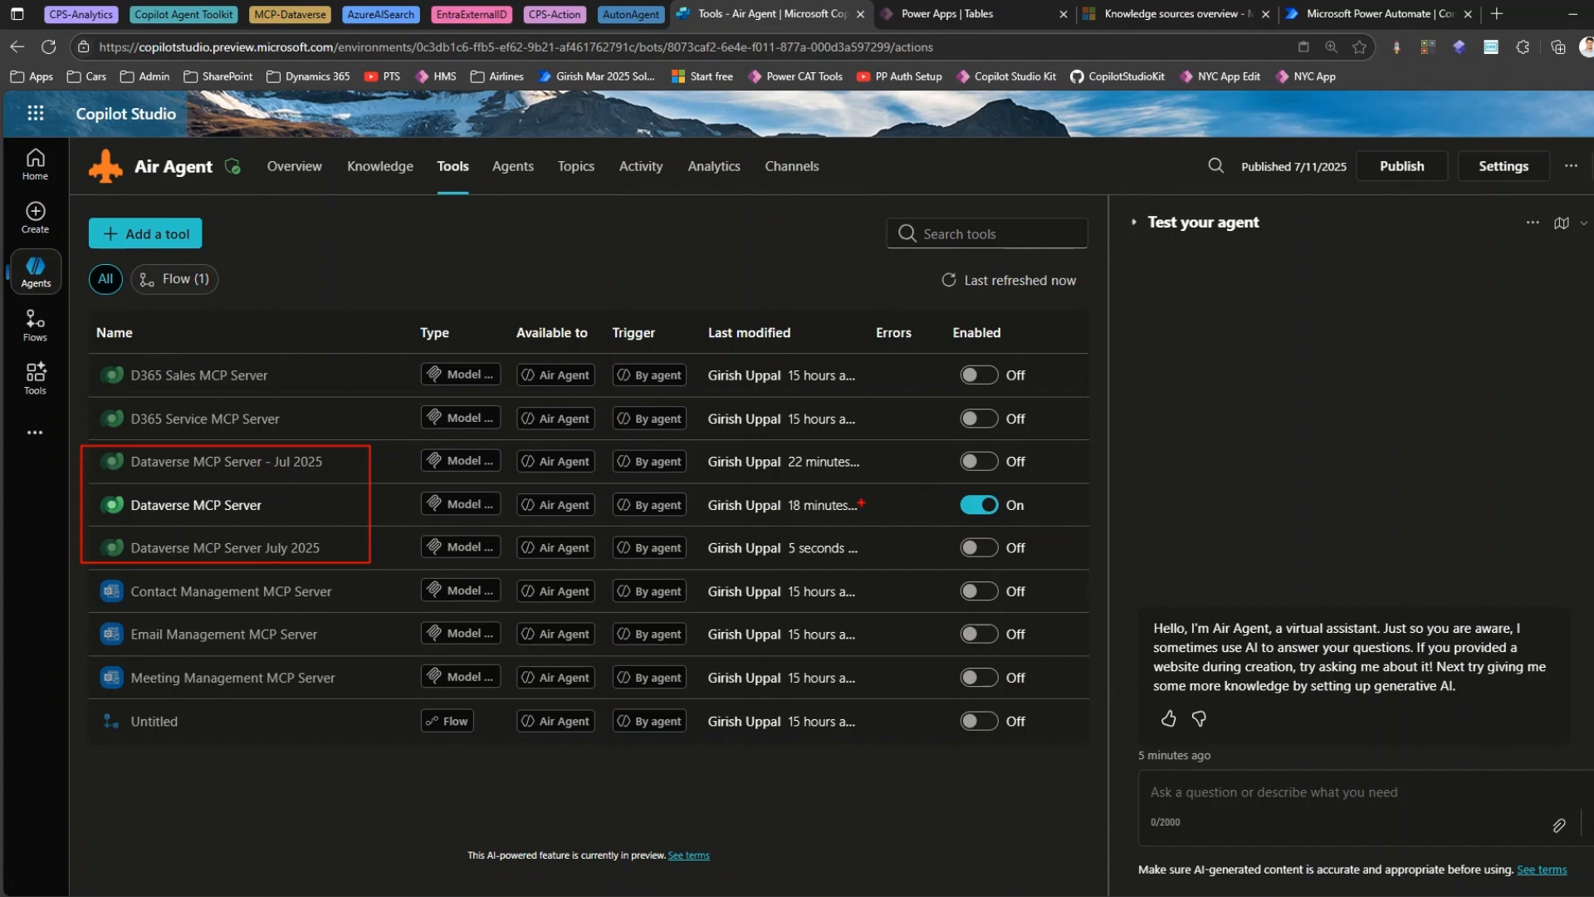
{"action": "left_click_drag", "start_coordinate": [919, 484], "coordinate": [1045, 524]}
{"action": "key", "text": "Escape"}
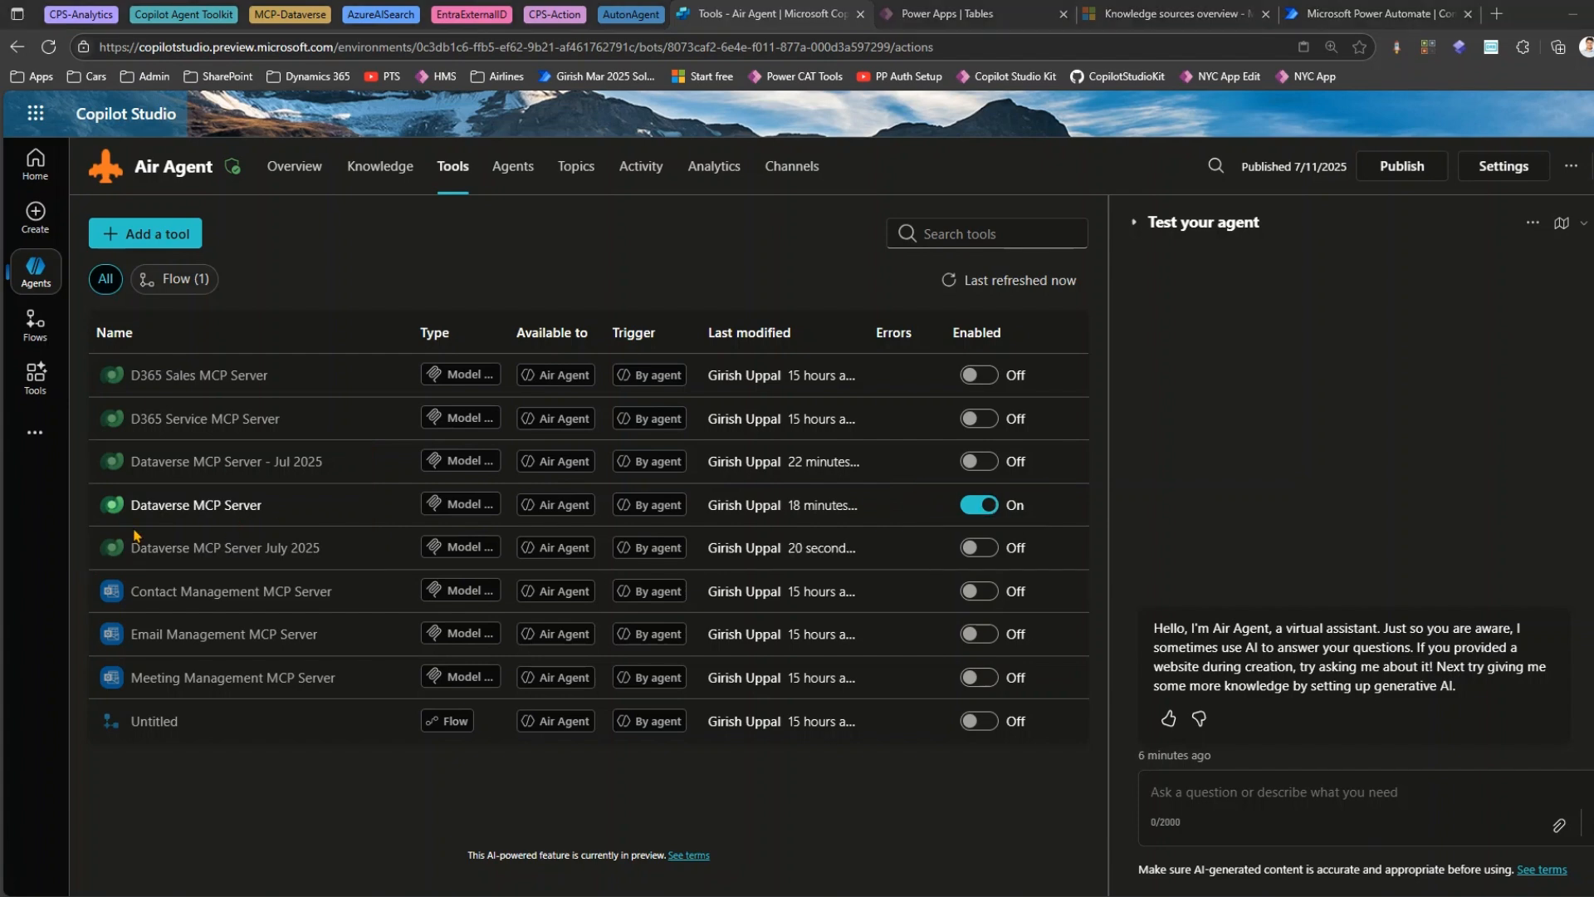
Examine the D365 Service MCP Server's details, connection and available tools, and return to the tools list.
{"action": "left_click", "coordinate": [220, 421]}
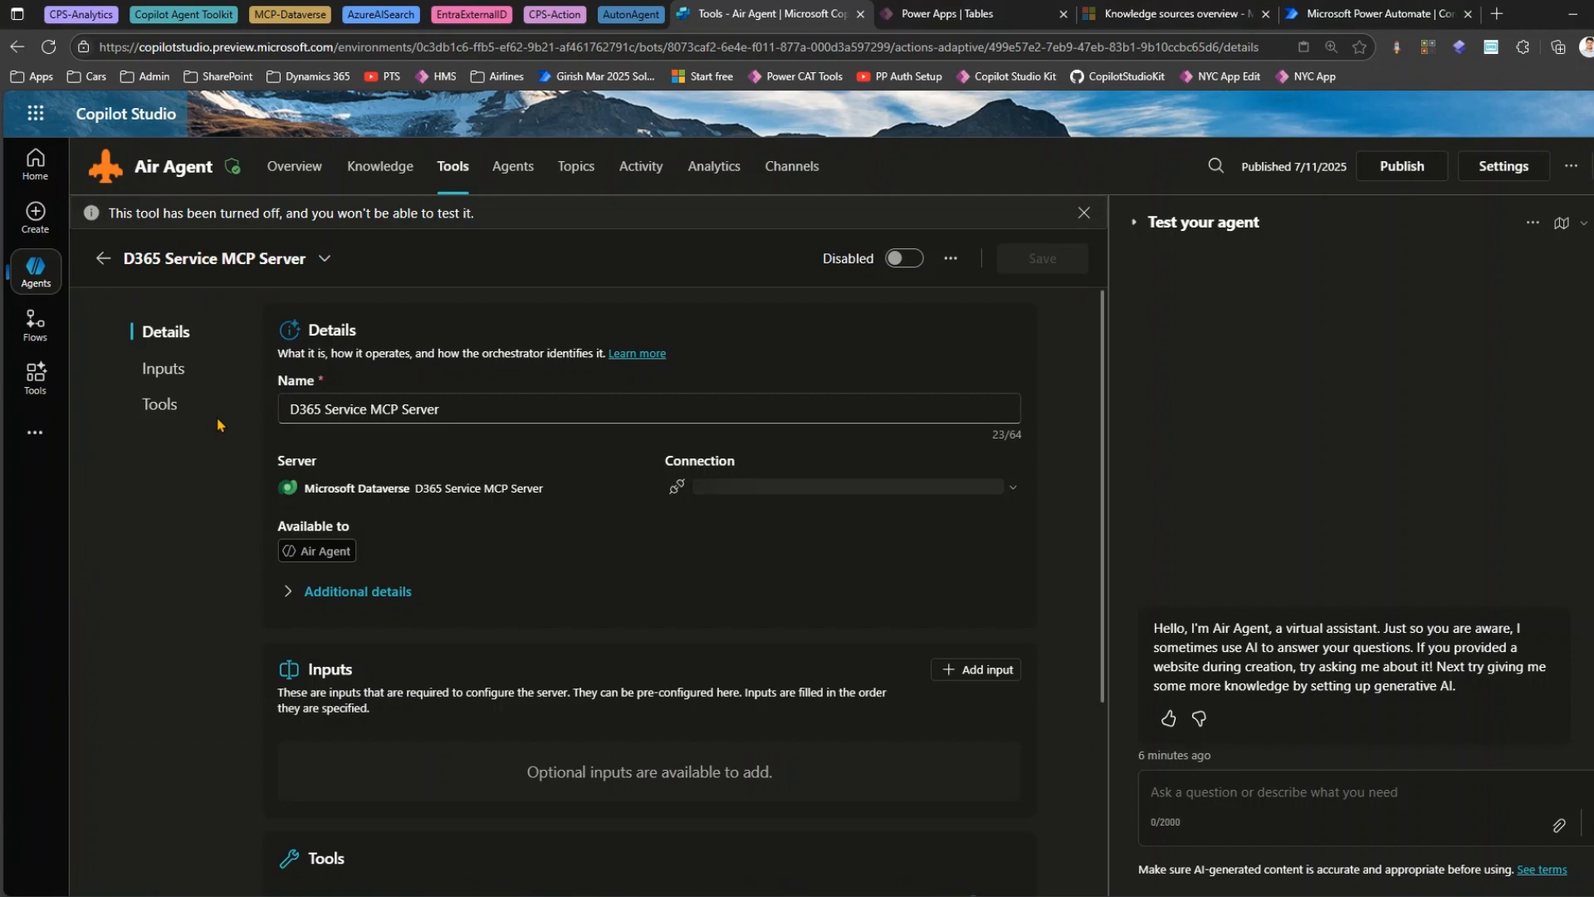
{"action": "left_click", "coordinate": [160, 404]}
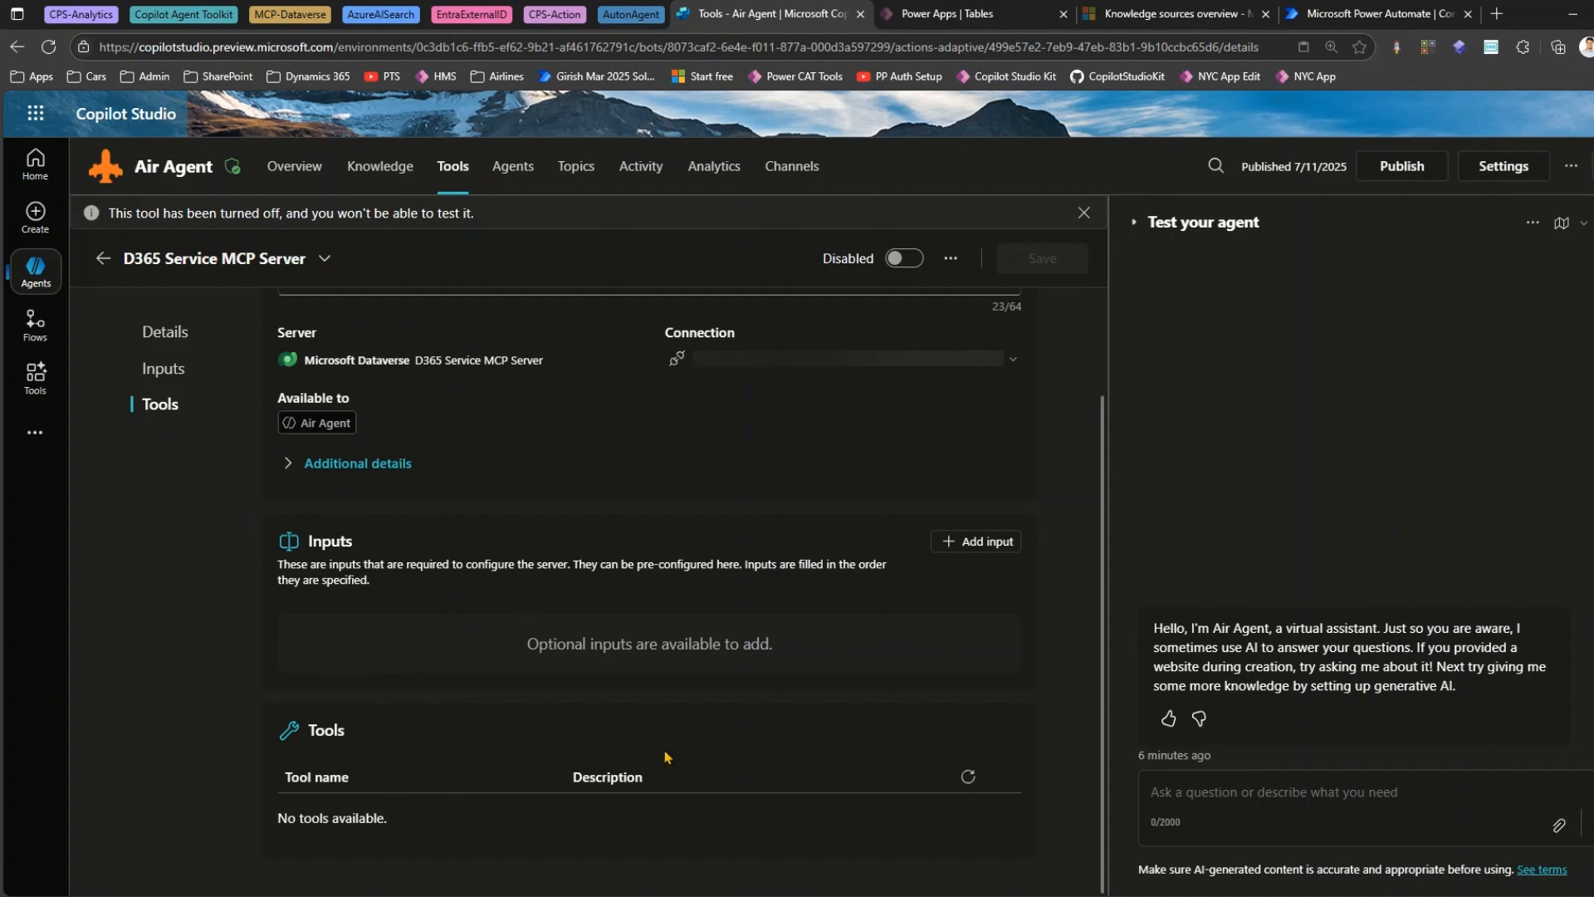
{"action": "scroll", "coordinate": [830, 726], "scroll_direction": "up", "scroll_amount": 2}
{"action": "scroll", "coordinate": [911, 784], "scroll_direction": "down", "scroll_amount": 2}
{"action": "scroll", "coordinate": [842, 749], "scroll_direction": "up", "scroll_amount": 2}
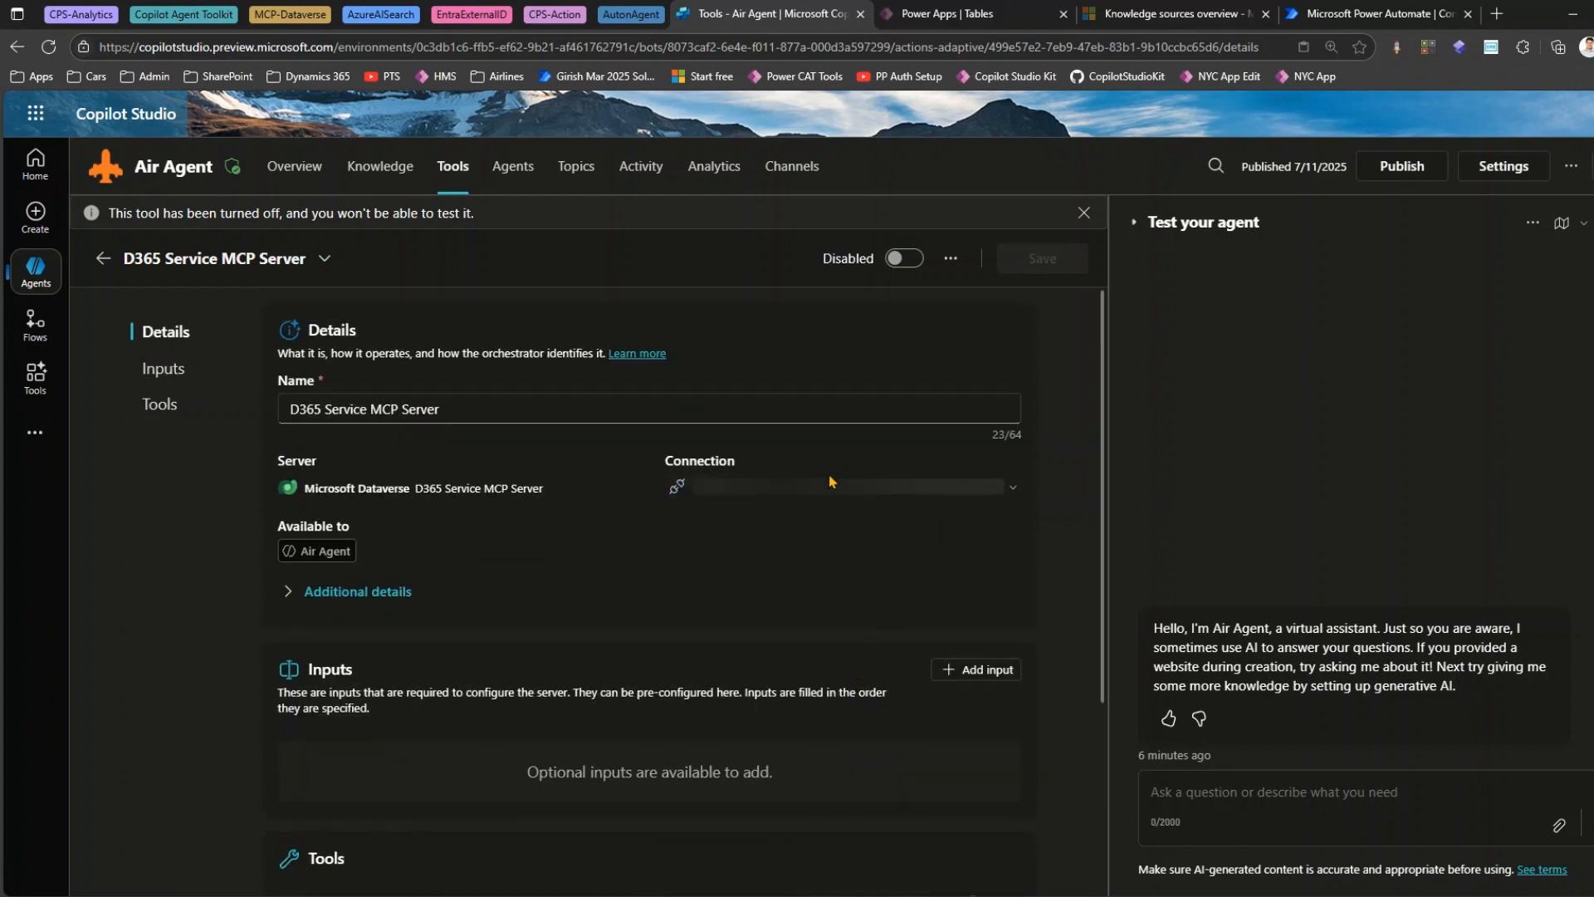
{"action": "scroll", "coordinate": [785, 618], "scroll_direction": "down", "scroll_amount": 4}
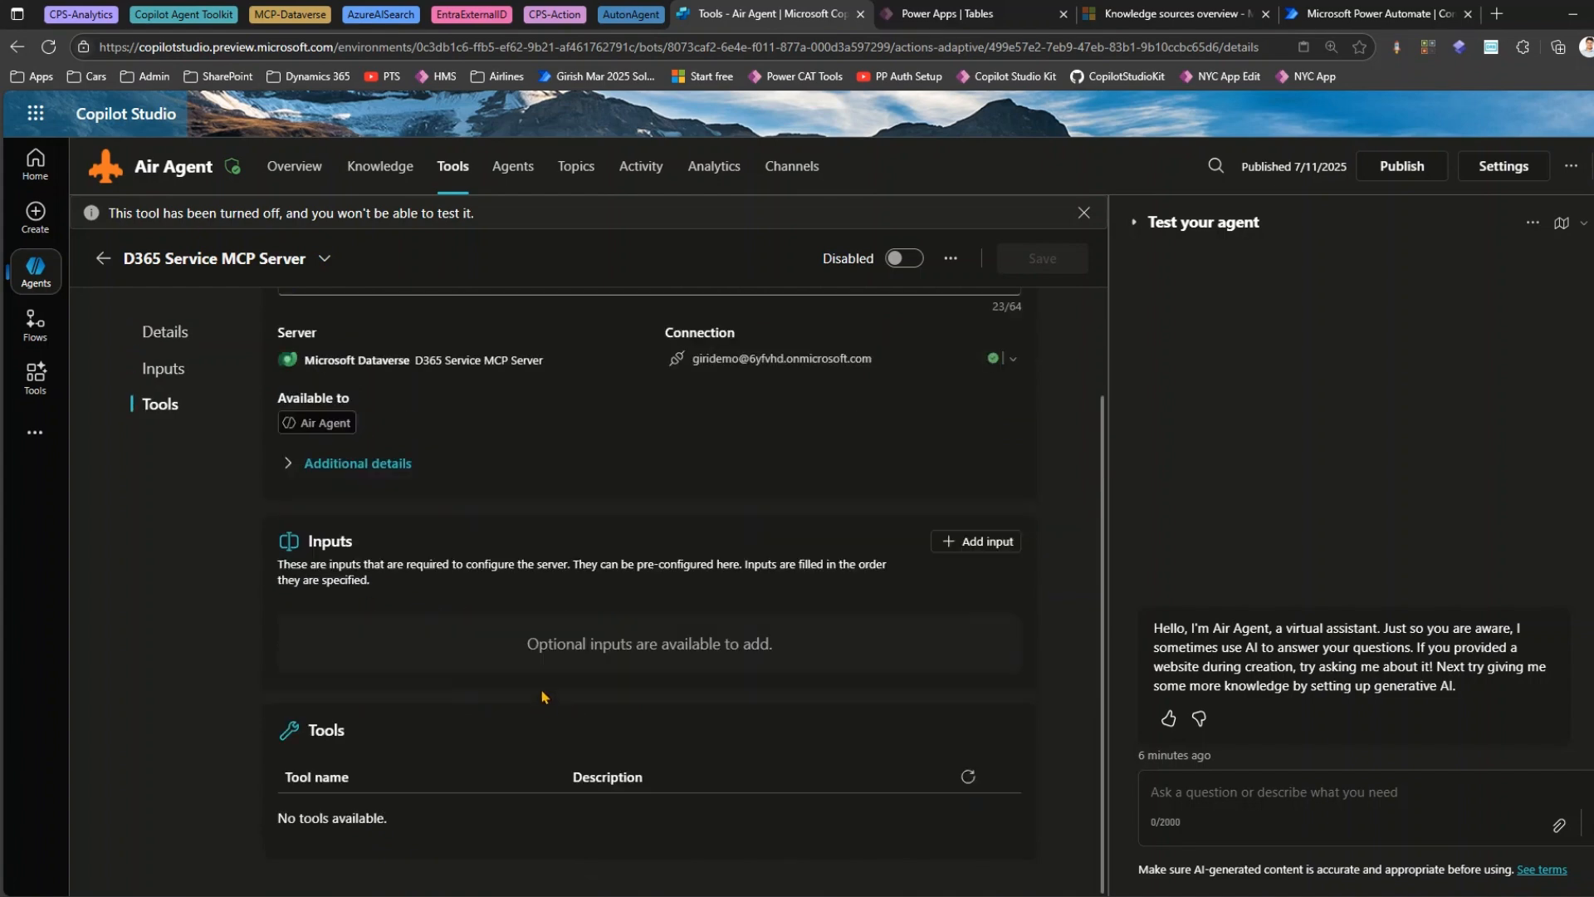
{"action": "scroll", "coordinate": [548, 631], "scroll_direction": "up", "scroll_amount": 2}
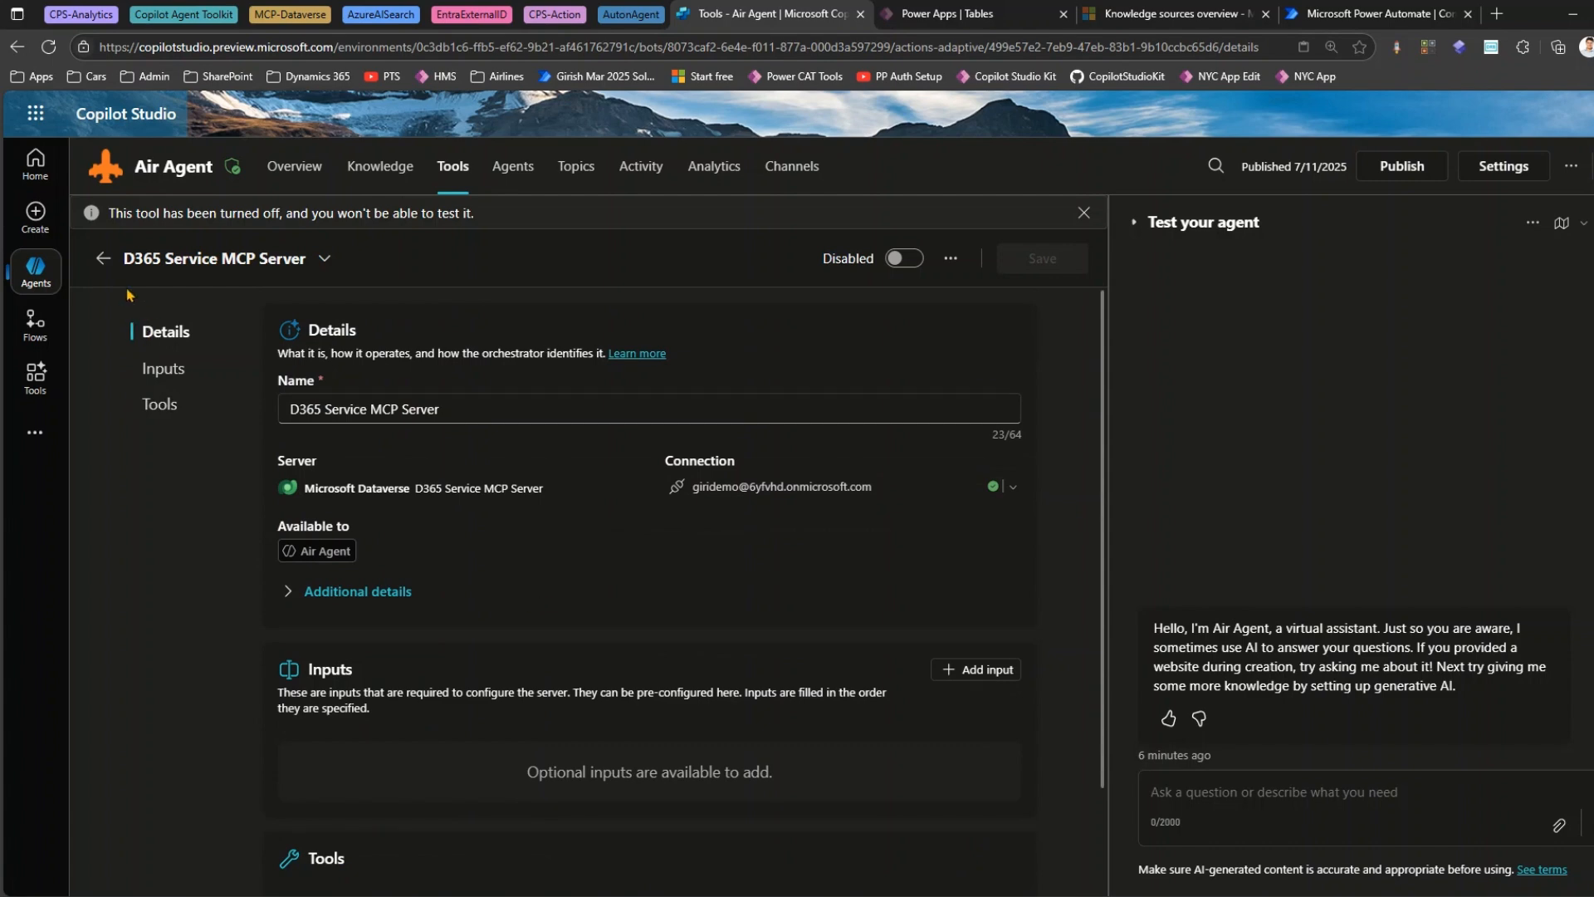
{"action": "left_click", "coordinate": [103, 258]}
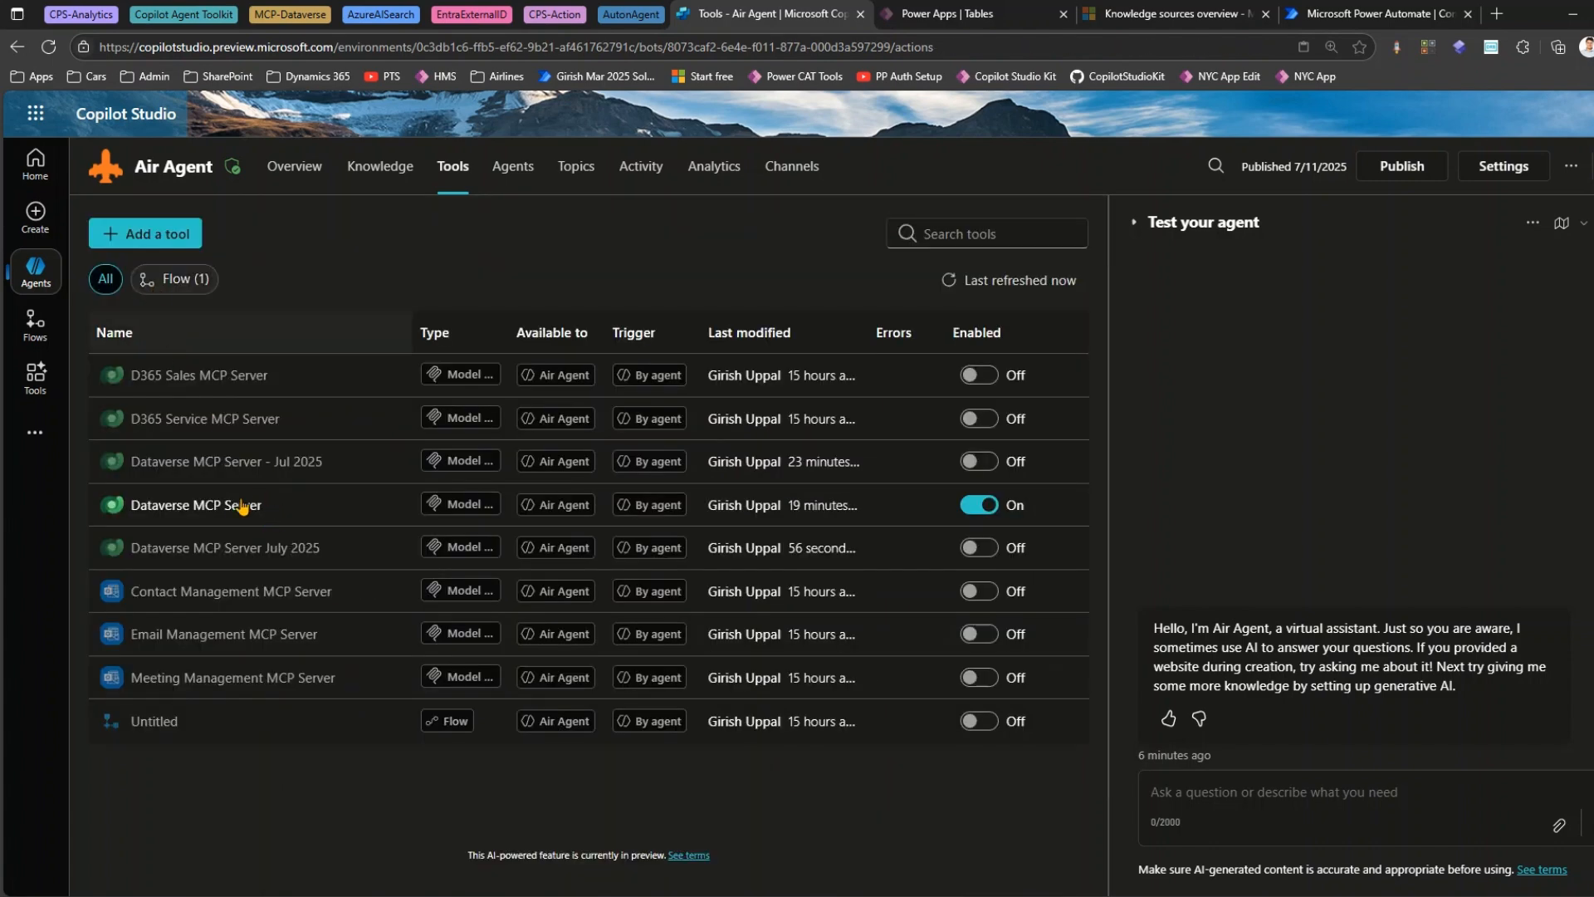
Check the D365 Sales MCP Server's available tools and return to the tools list.
{"action": "left_click", "coordinate": [207, 378]}
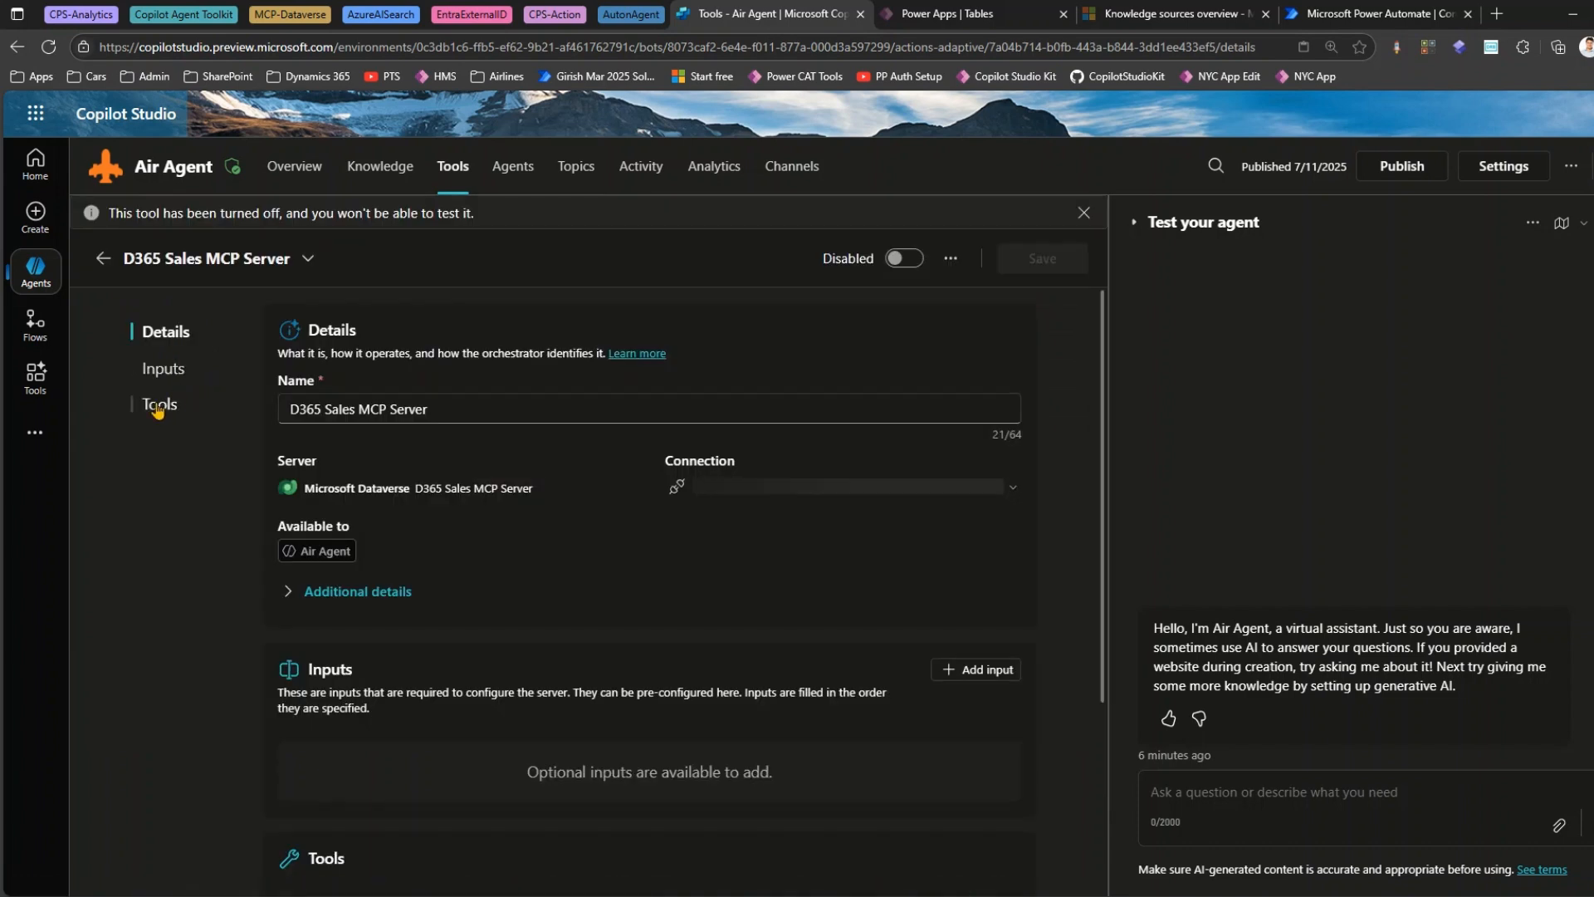
{"action": "left_click", "coordinate": [158, 405]}
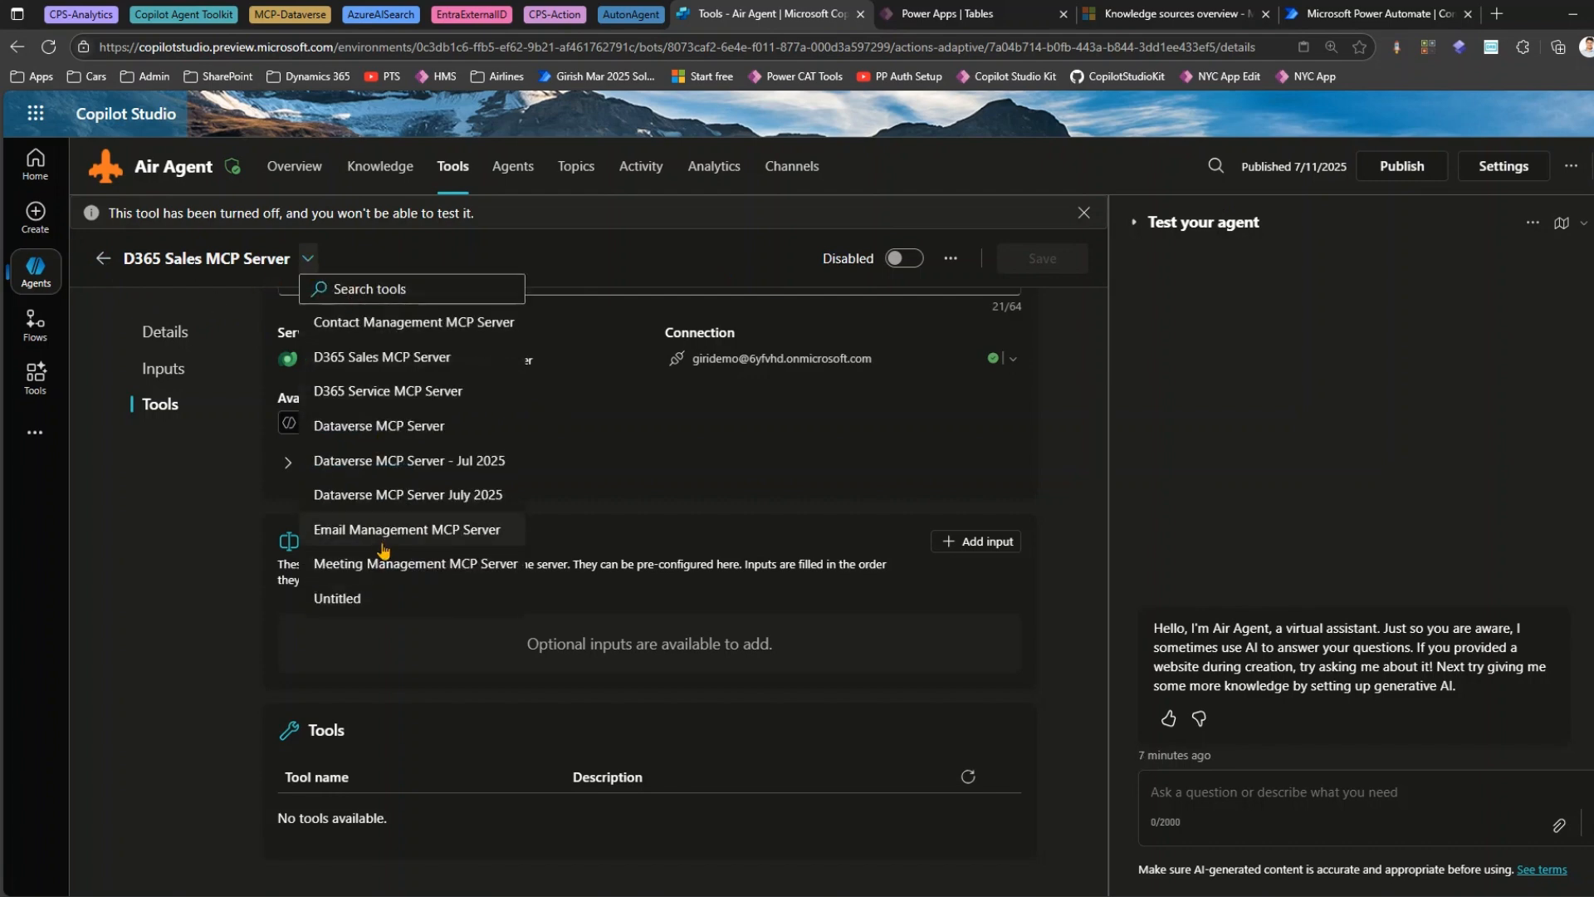
{"action": "left_click", "coordinate": [103, 258]}
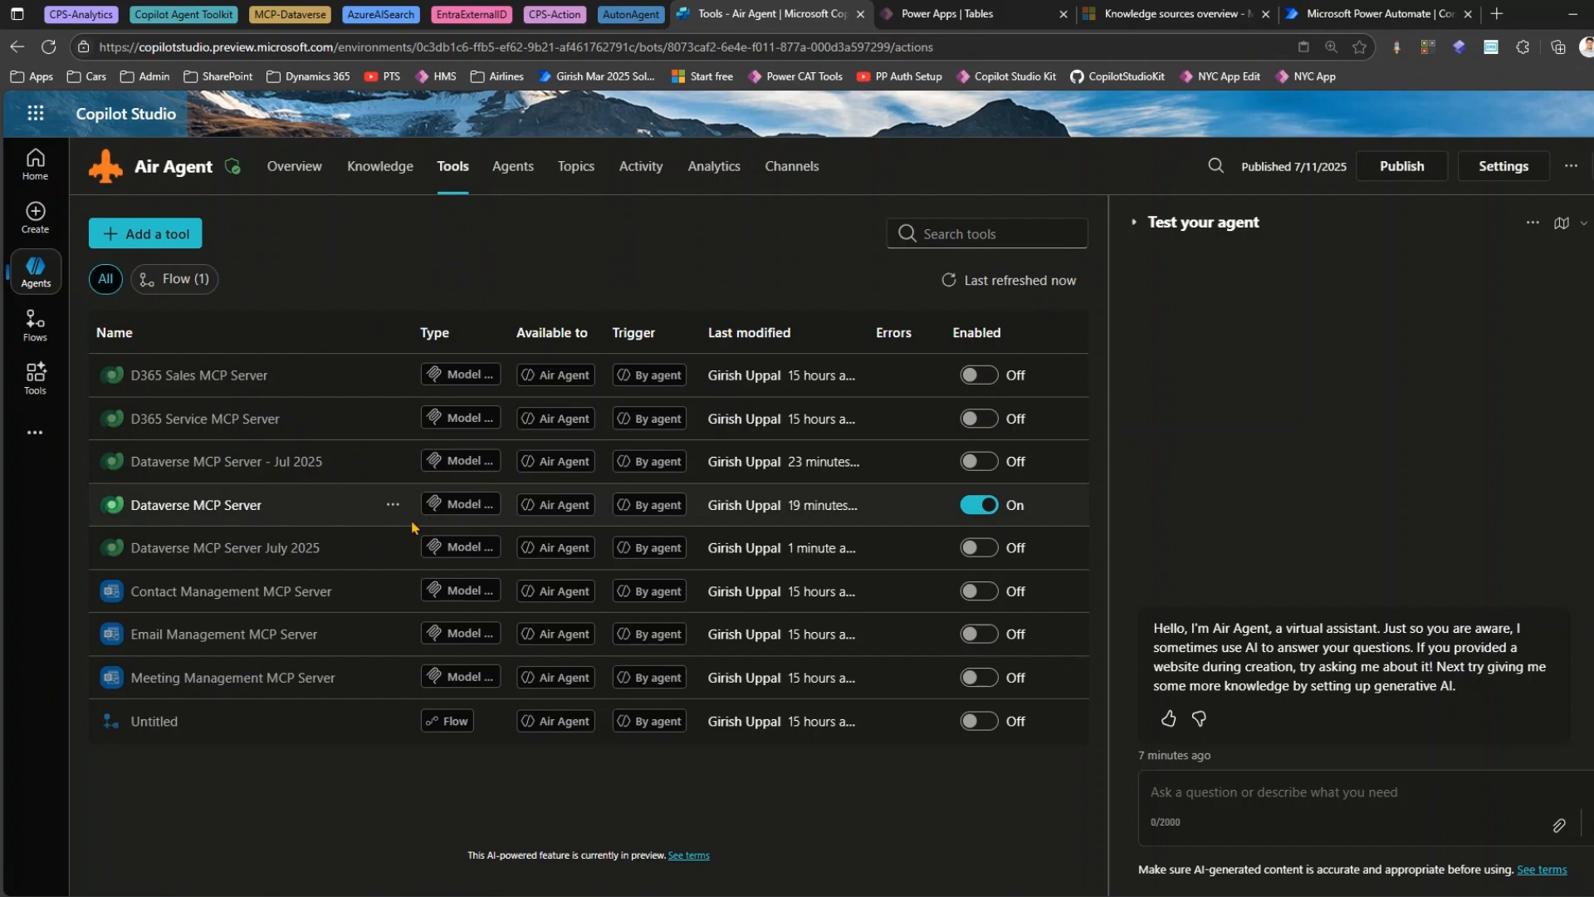
Check the additional options offered for the Dataverse MCP Server in the tools list without applying any.
{"action": "left_click", "coordinate": [393, 506]}
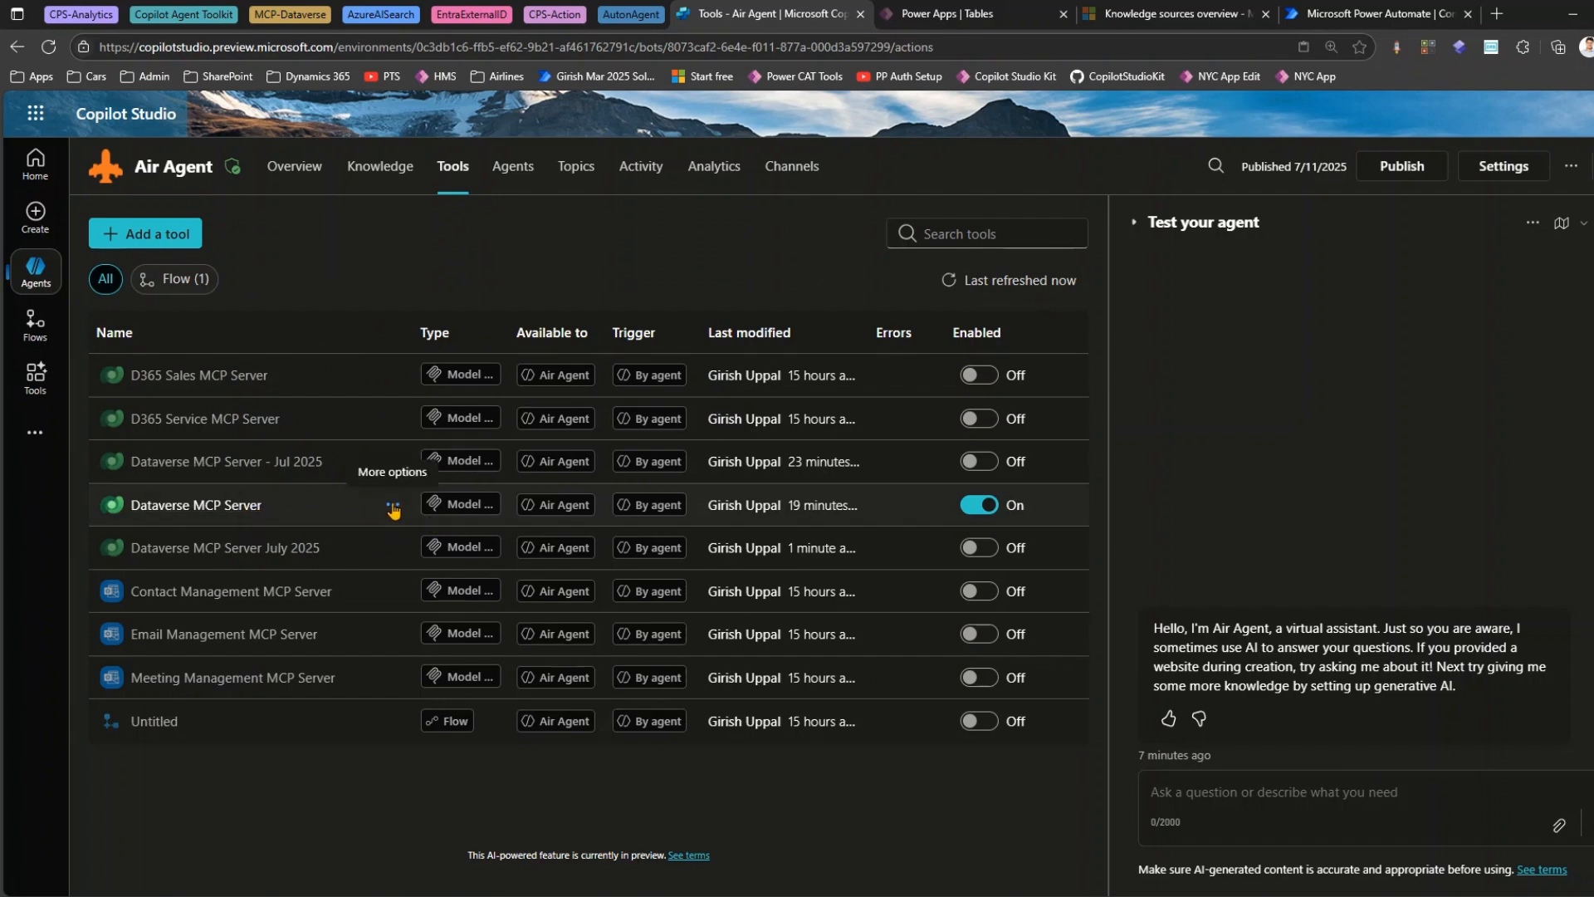
{"action": "left_click", "coordinate": [393, 506]}
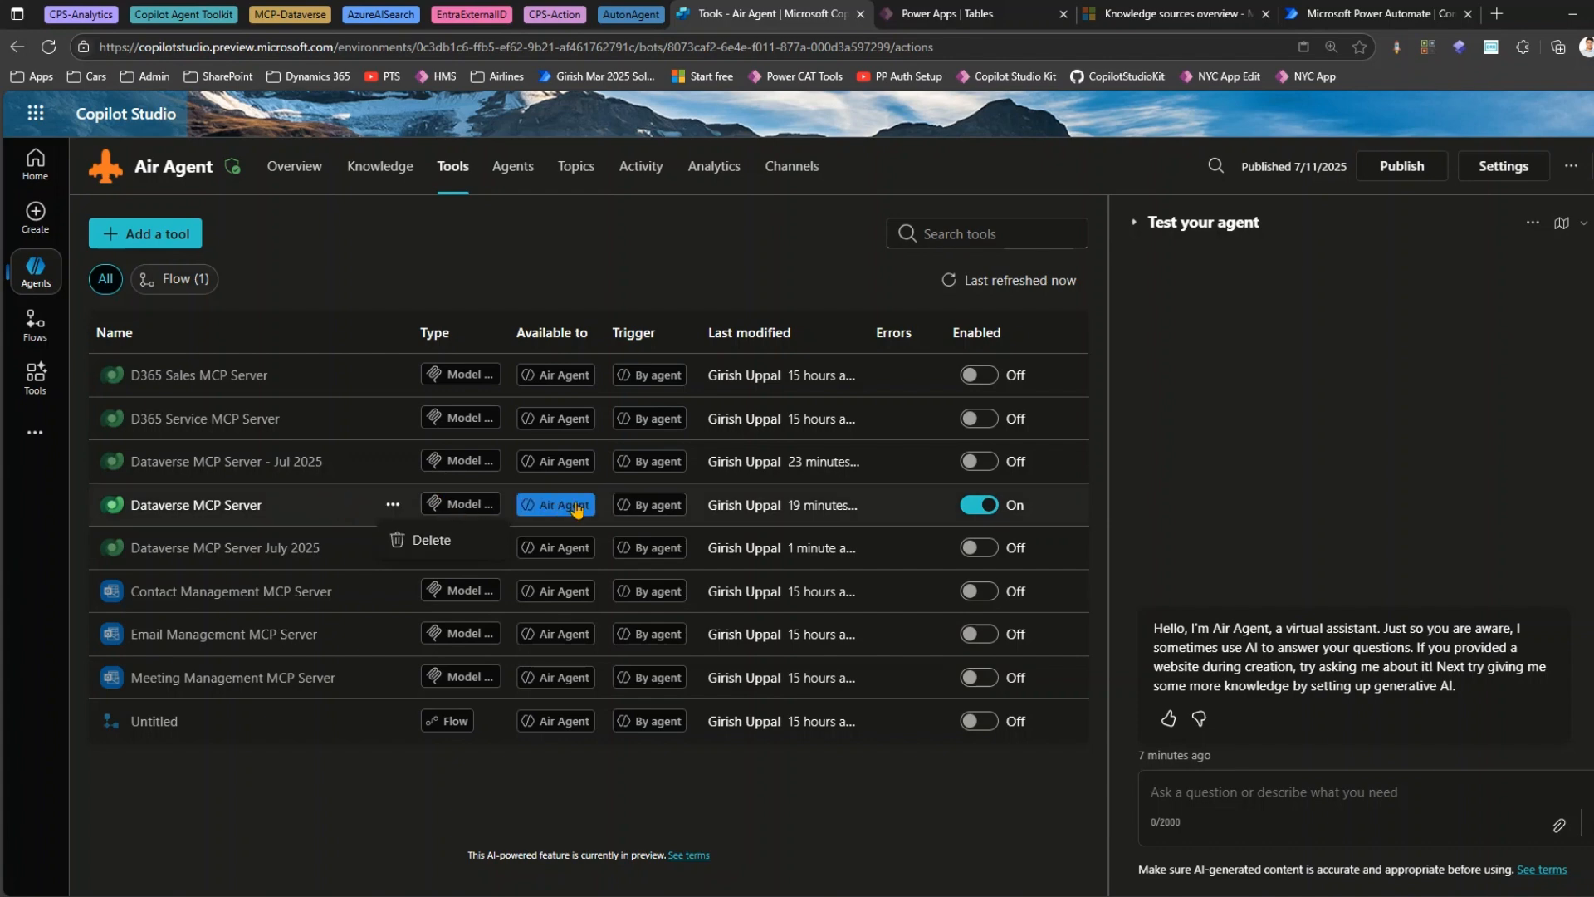
{"action": "mouse_move", "coordinate": [645, 508]}
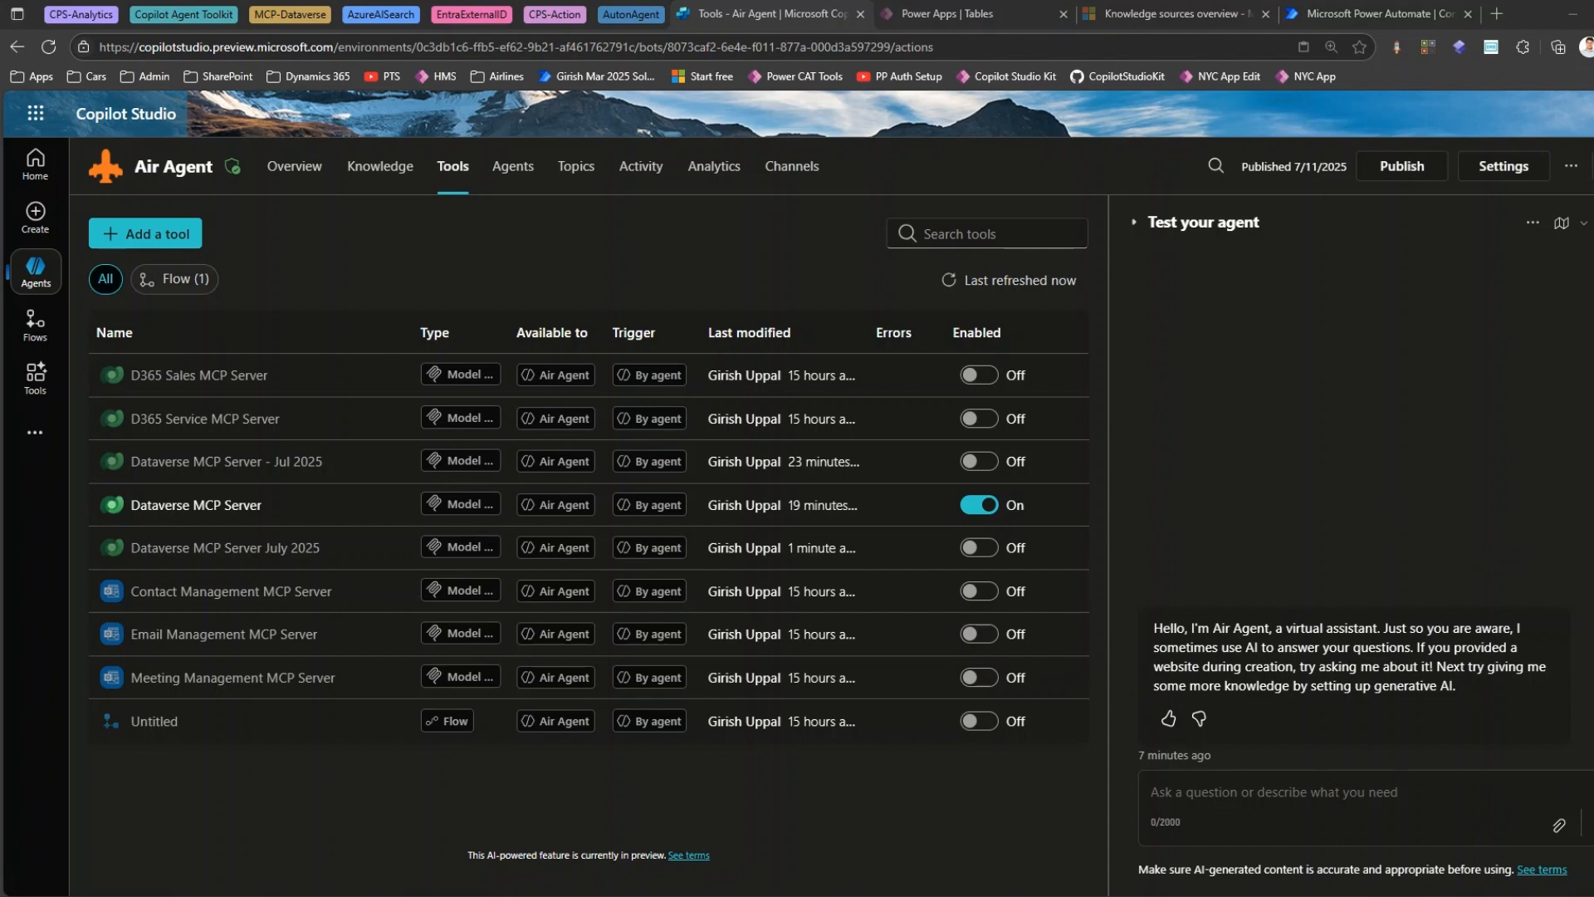
Test the agent by sending the prompt "list tables starting with a".
{"action": "left_click", "coordinate": [1409, 789]}
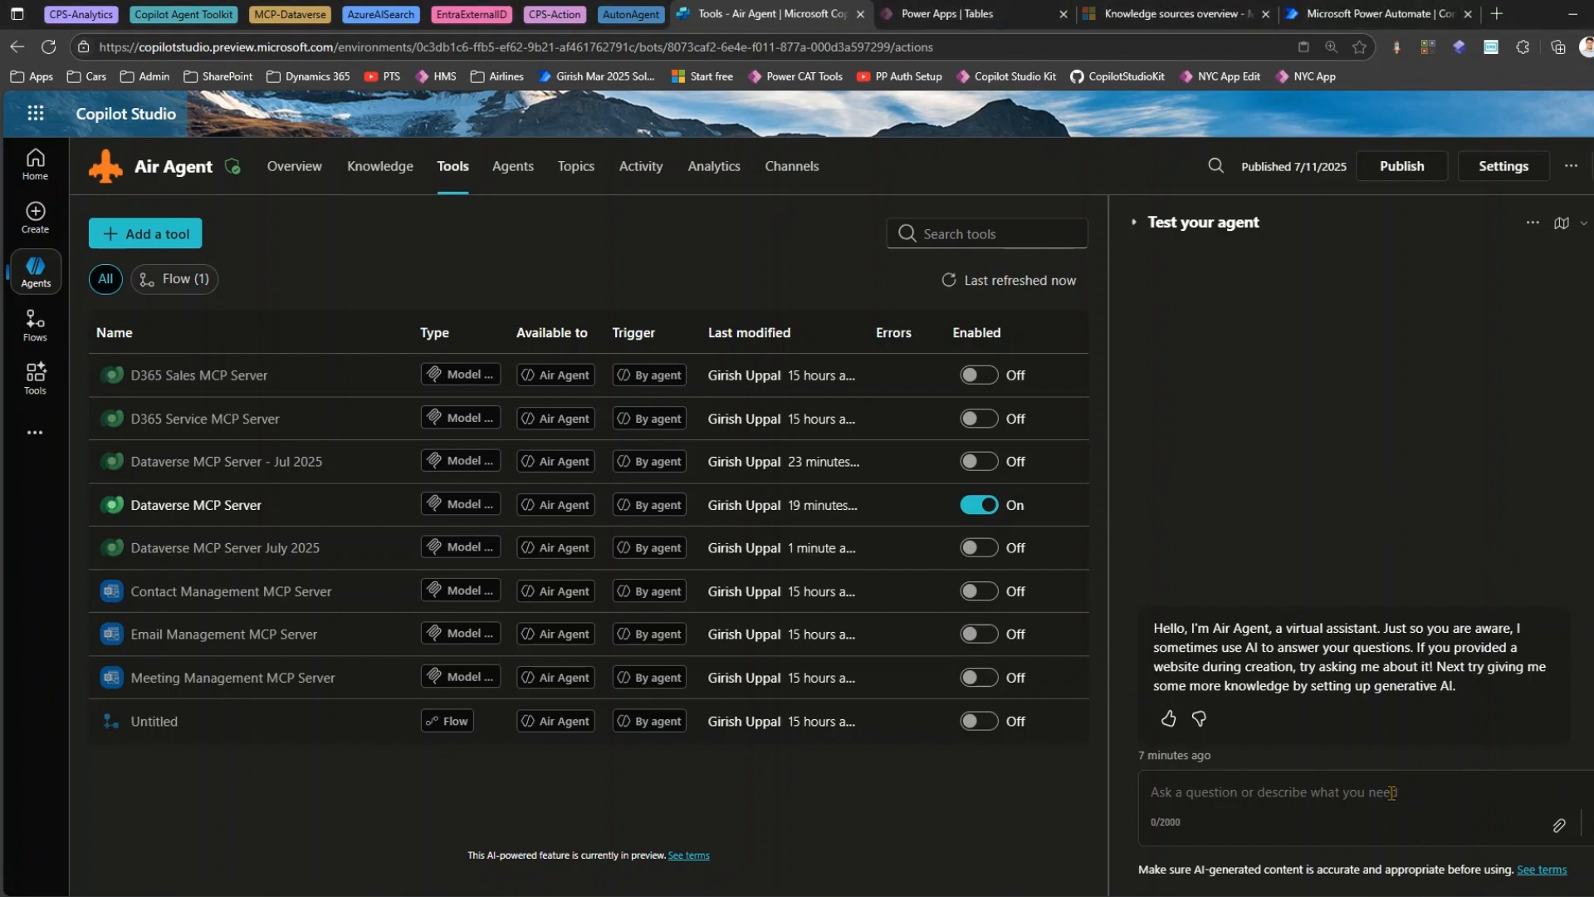
{"action": "type", "text": "list"}
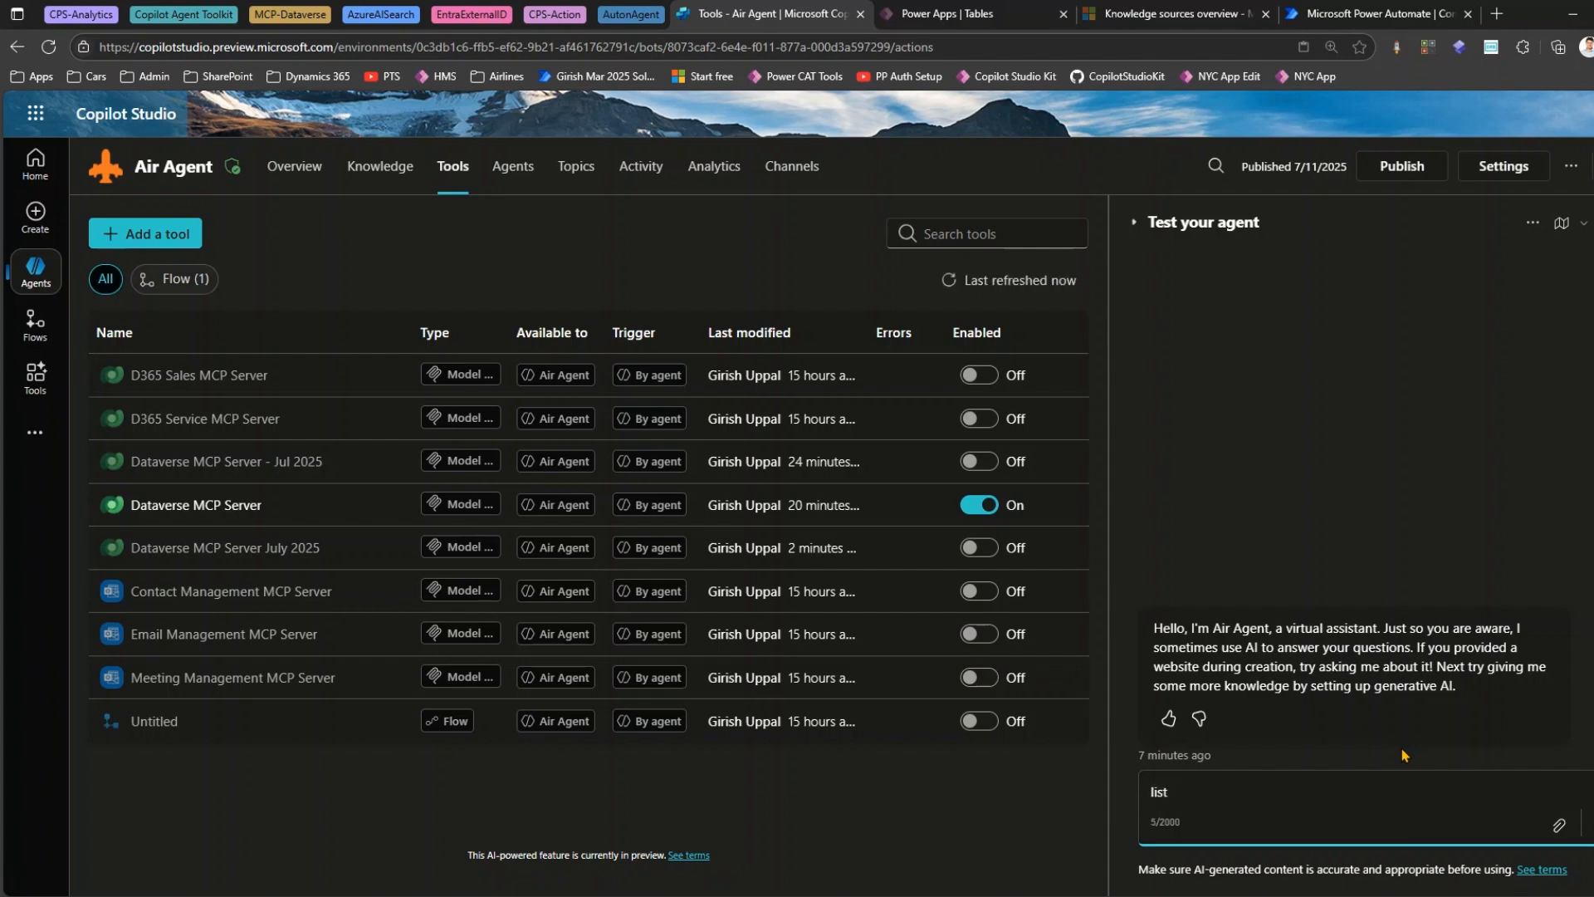
{"action": "type", "text": " tables"}
{"action": "type", "text": "starting with a"}
{"action": "key", "text": "Return"}
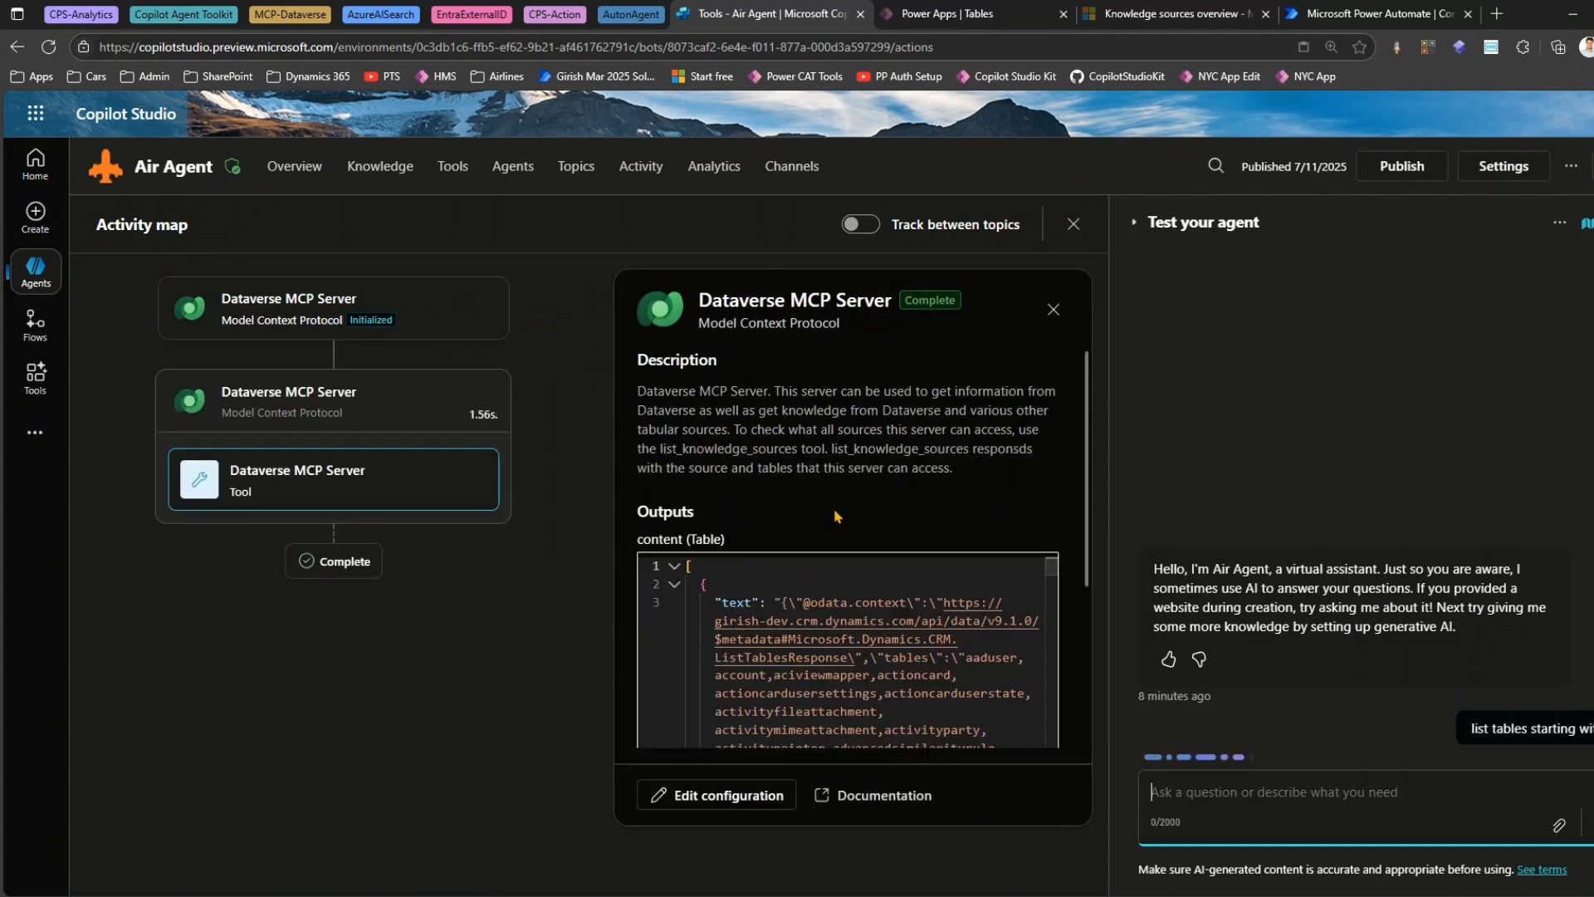
Examine the Dataverse MCP Server's output in the activity map and the list of tables in the agent's reply.
{"action": "scroll", "coordinate": [859, 676], "scroll_direction": "down", "scroll_amount": 8}
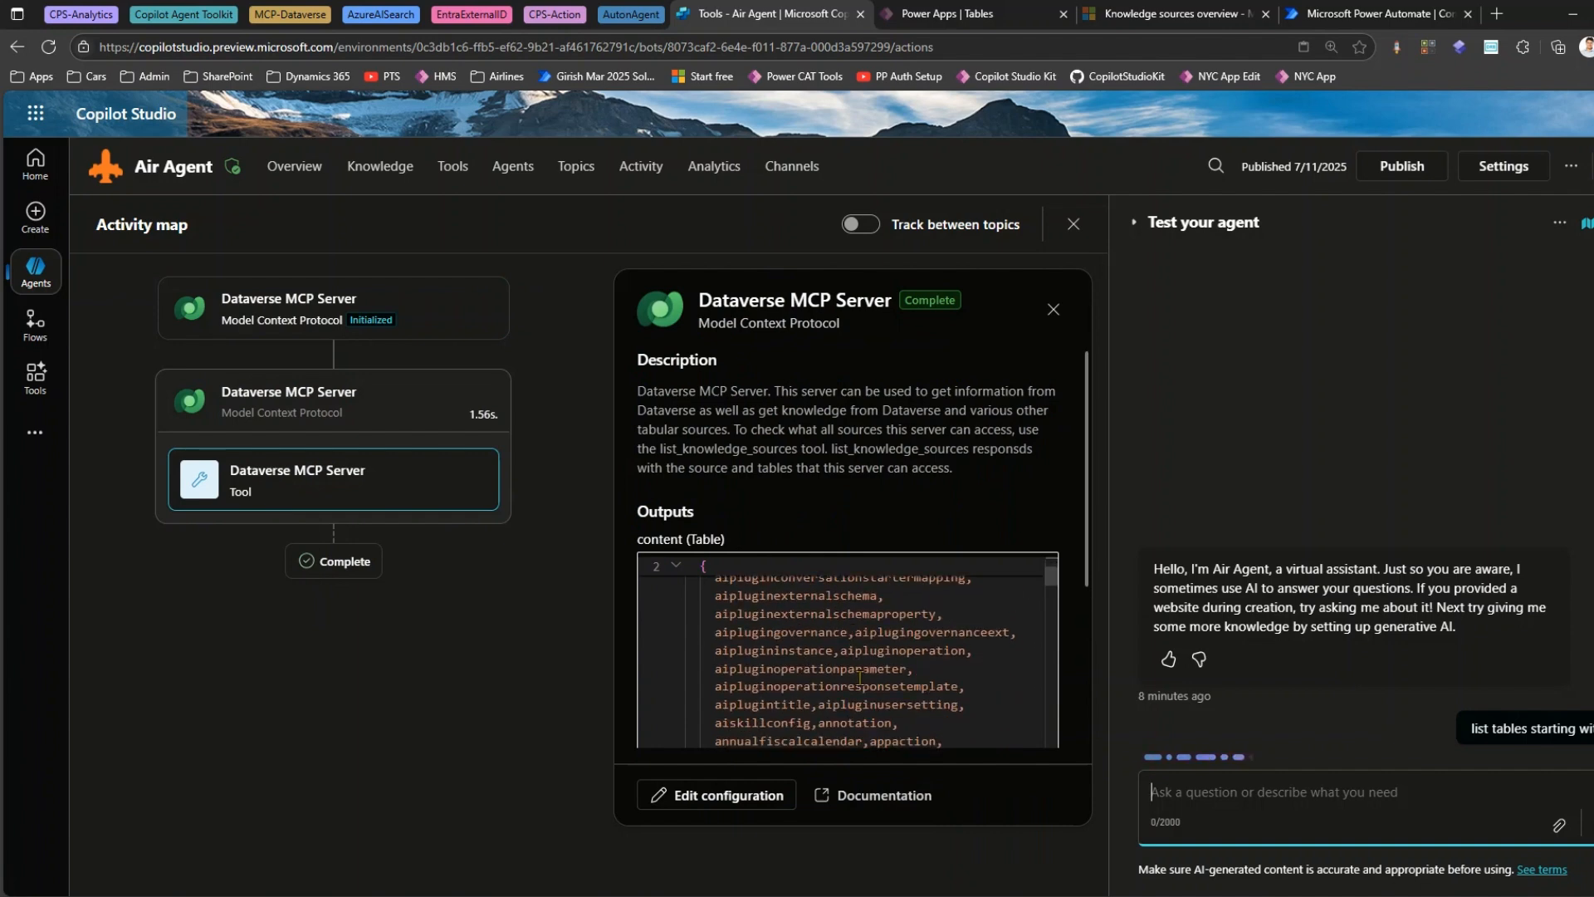
{"action": "scroll", "coordinate": [859, 676], "scroll_direction": "down", "scroll_amount": 10}
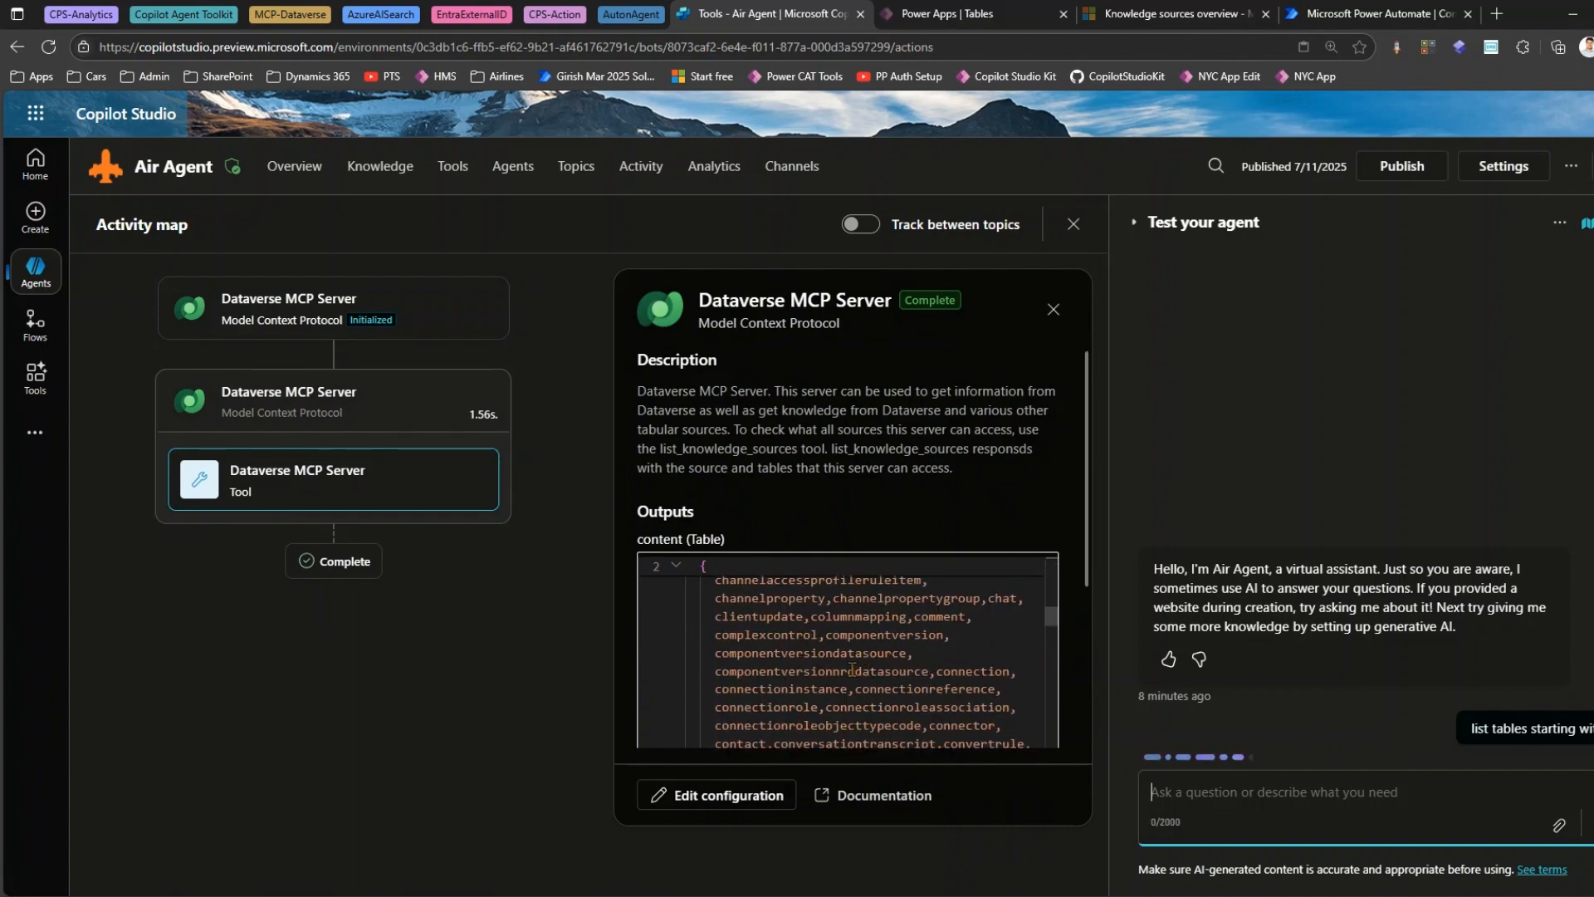
{"action": "scroll", "coordinate": [853, 669], "scroll_direction": "down", "scroll_amount": 15}
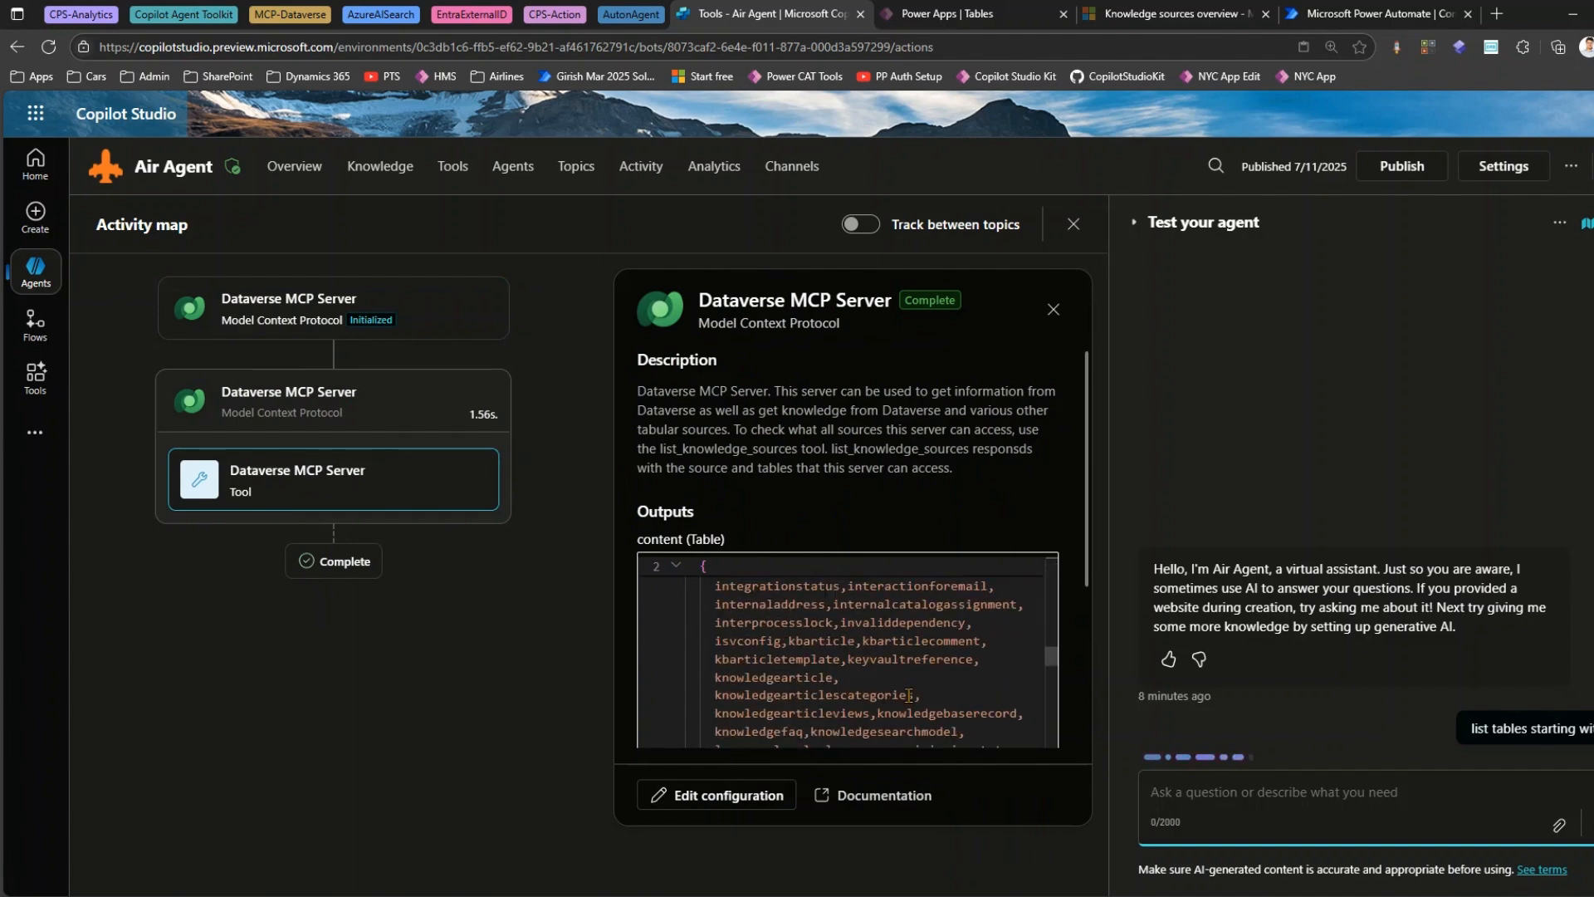
{"action": "scroll", "coordinate": [909, 696], "scroll_direction": "down", "scroll_amount": 15}
{"action": "scroll", "coordinate": [1246, 595], "scroll_direction": "up", "scroll_amount": 3}
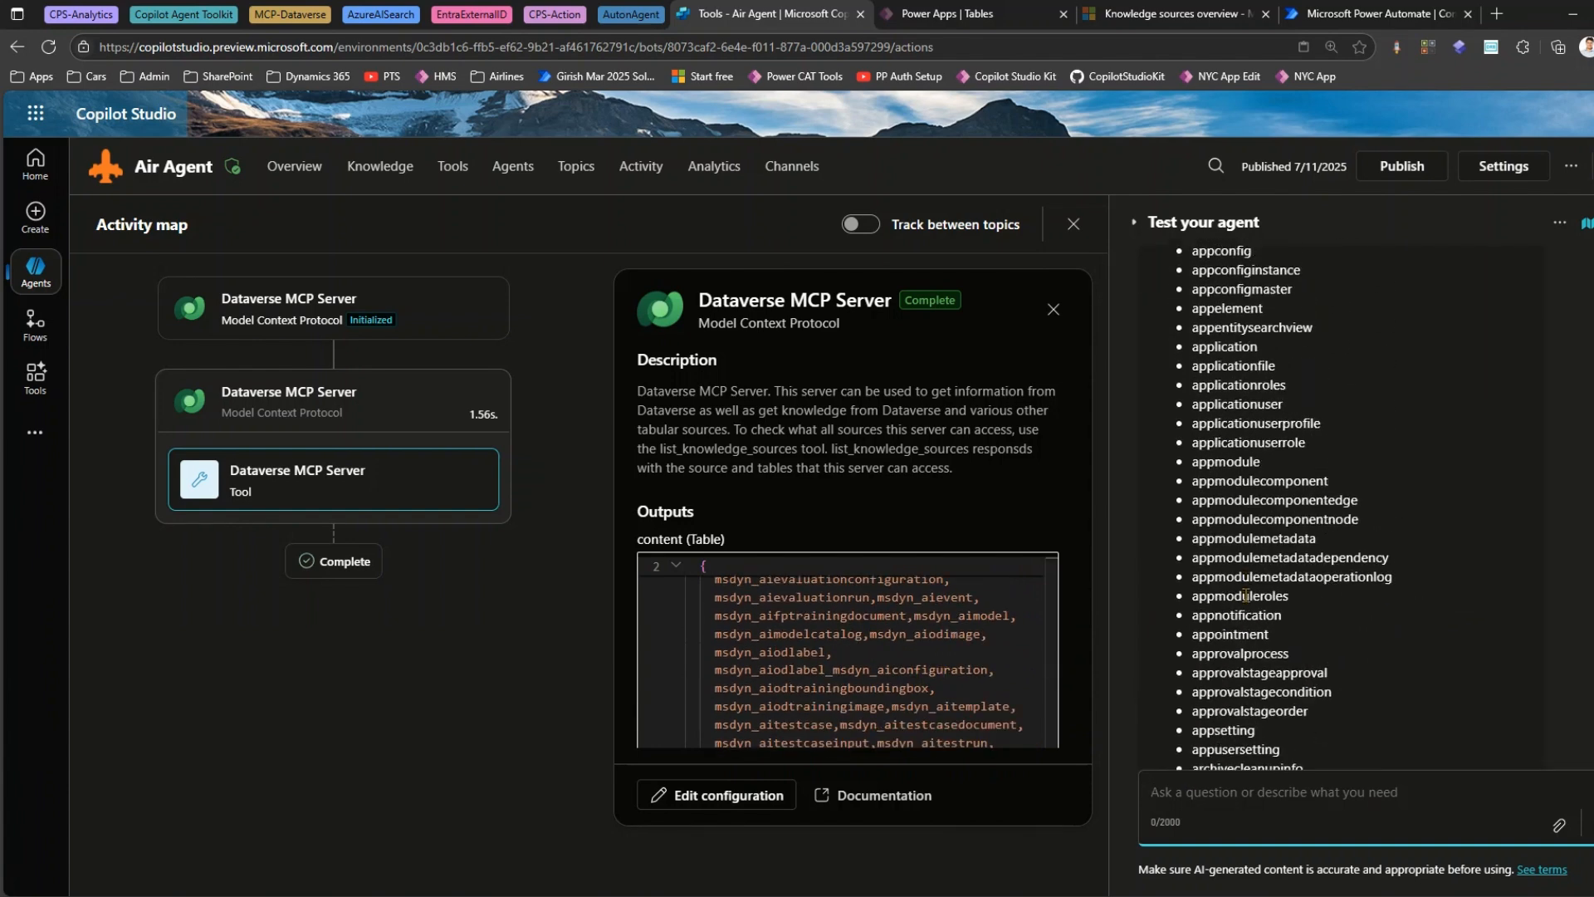
{"action": "scroll", "coordinate": [1245, 595], "scroll_direction": "up", "scroll_amount": 10}
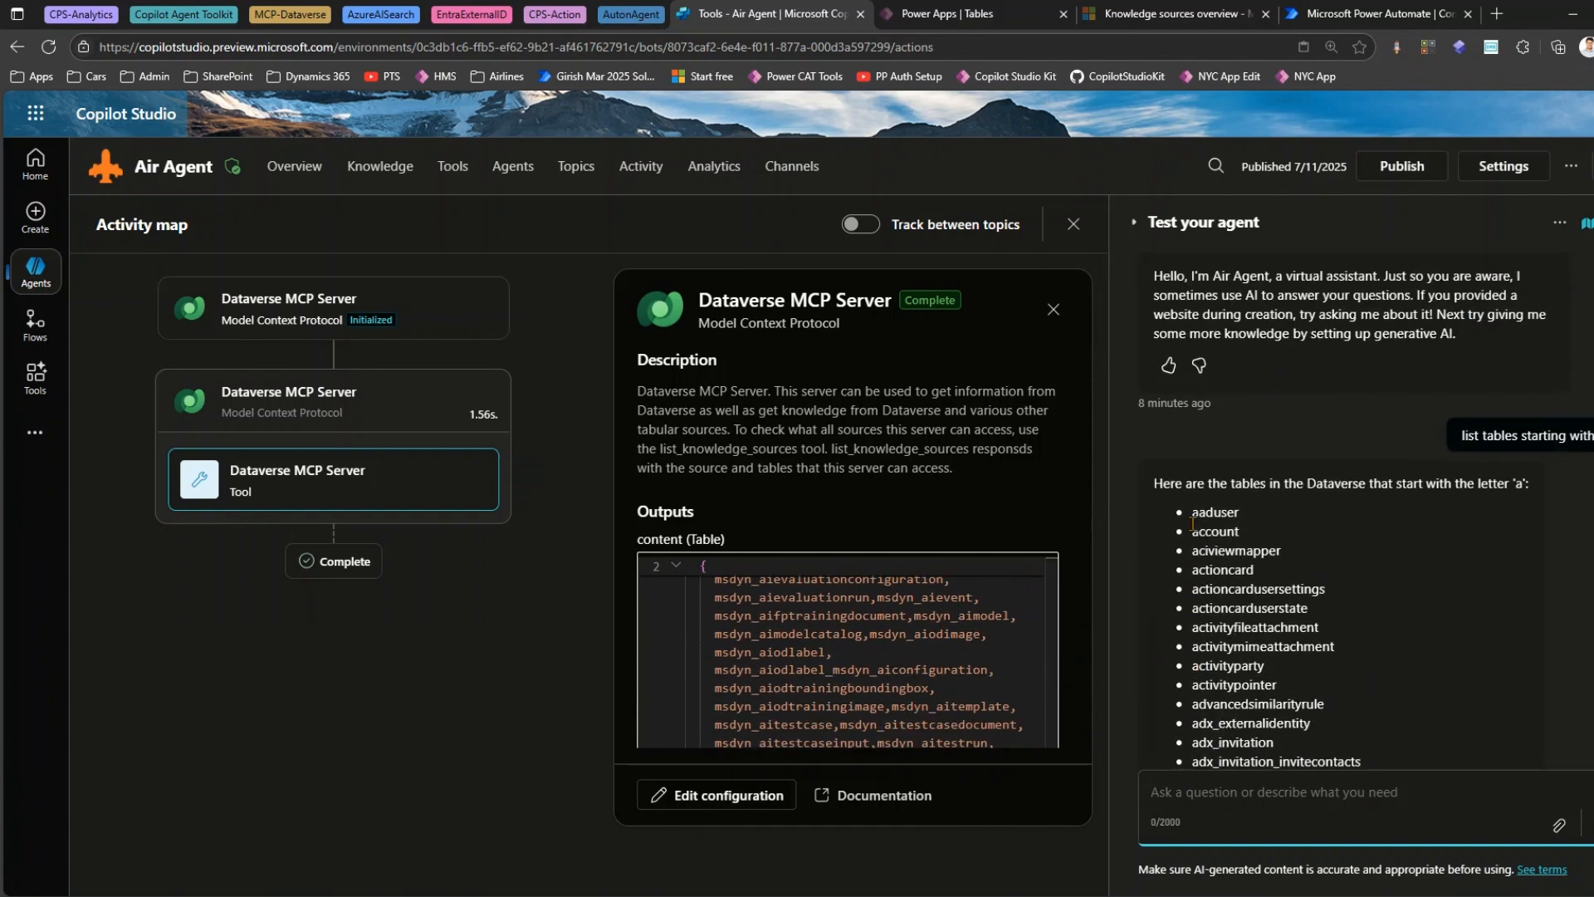
{"action": "left_click_drag", "start_coordinate": [1192, 513], "coordinate": [1300, 704]}
{"action": "scroll", "coordinate": [1300, 704], "scroll_direction": "down", "scroll_amount": 10}
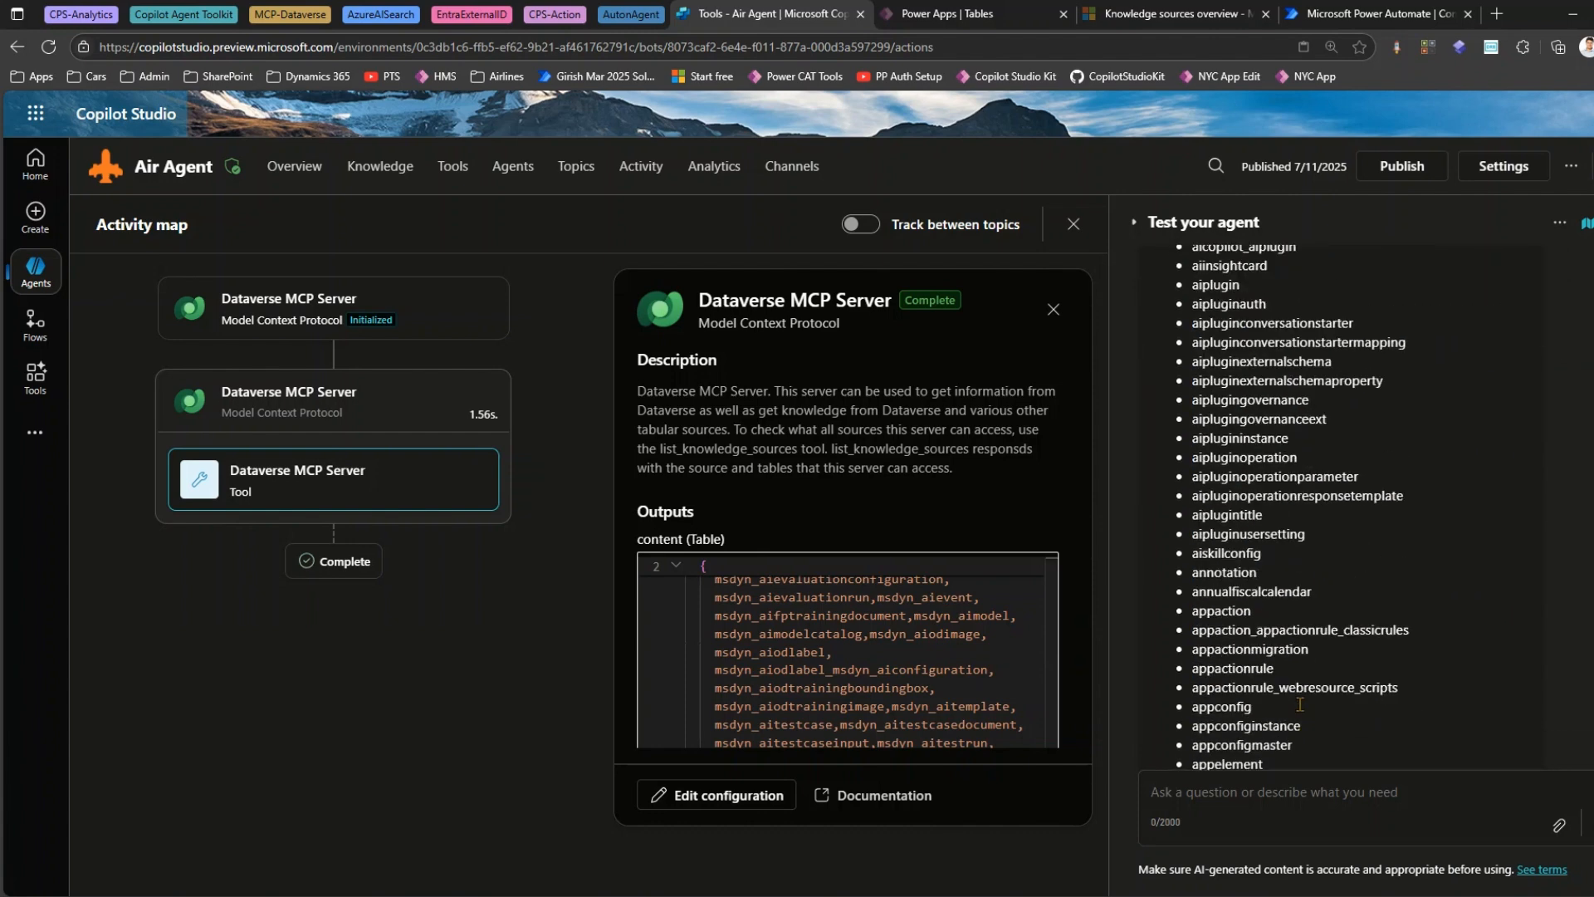
{"action": "scroll", "coordinate": [1300, 704], "scroll_direction": "down", "scroll_amount": 10}
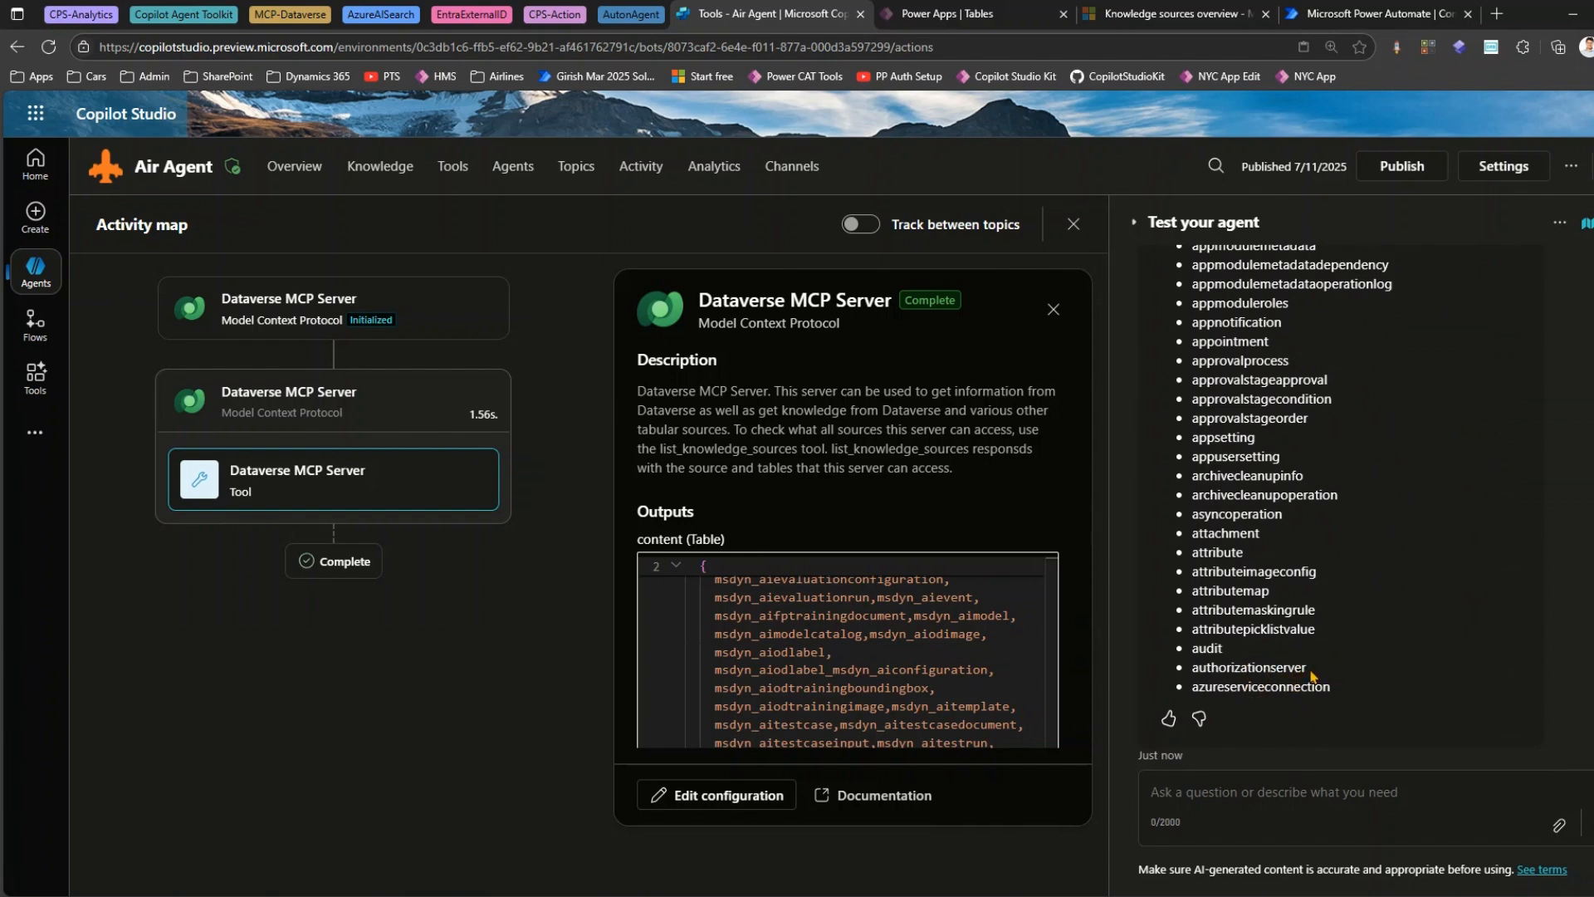
Send the agent the test prompt "list 5 tables starting with a".
{"action": "left_click", "coordinate": [1308, 796]}
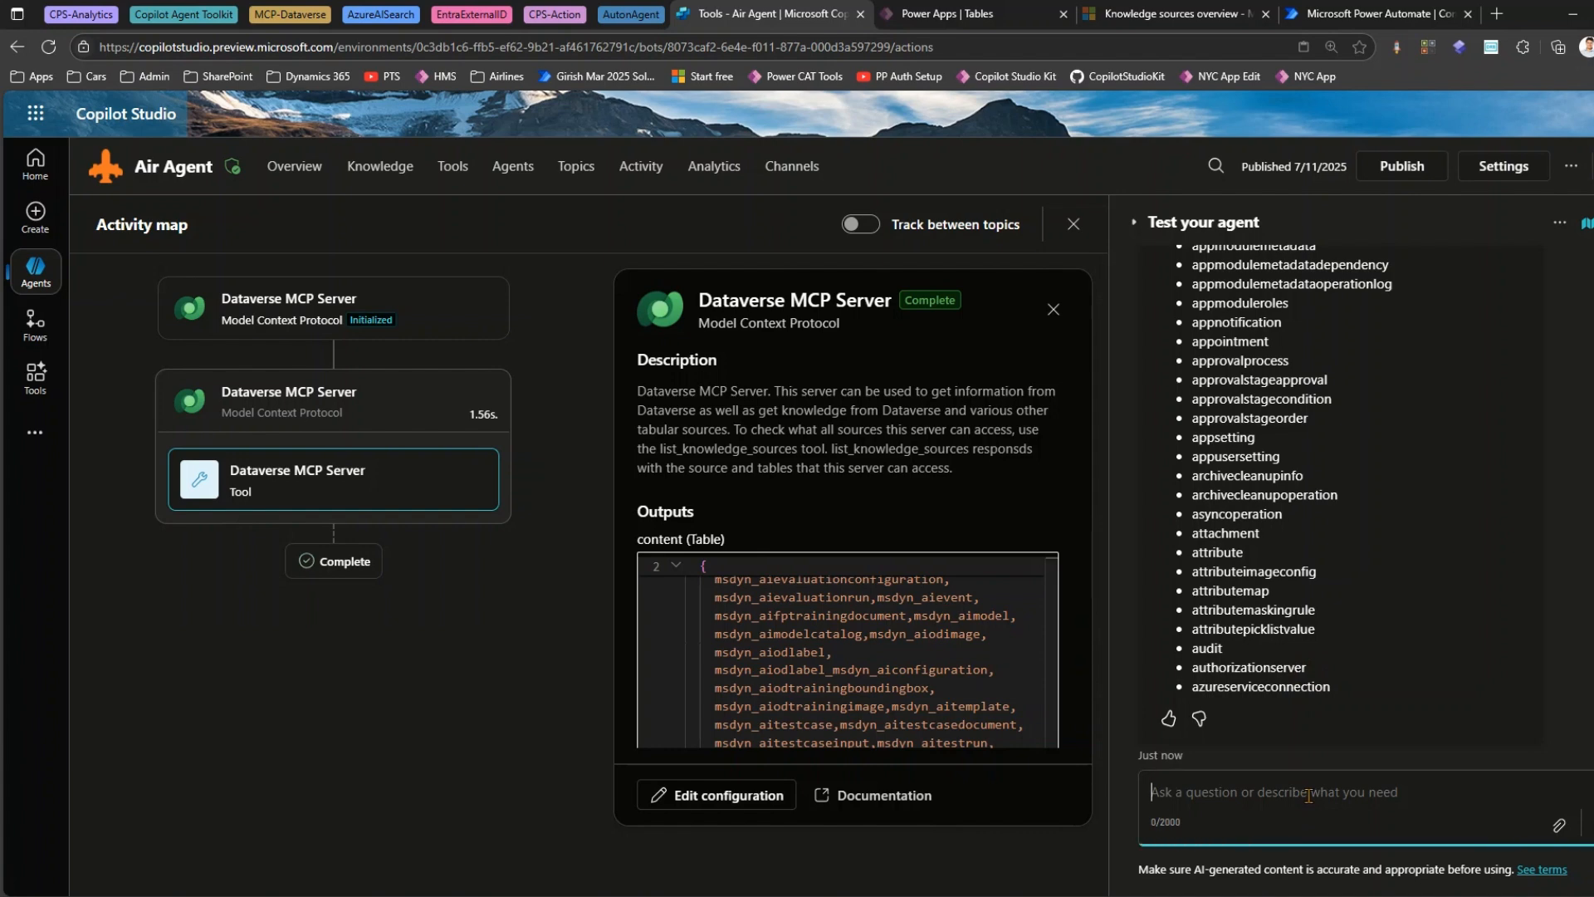
{"action": "type", "text": "list top"}
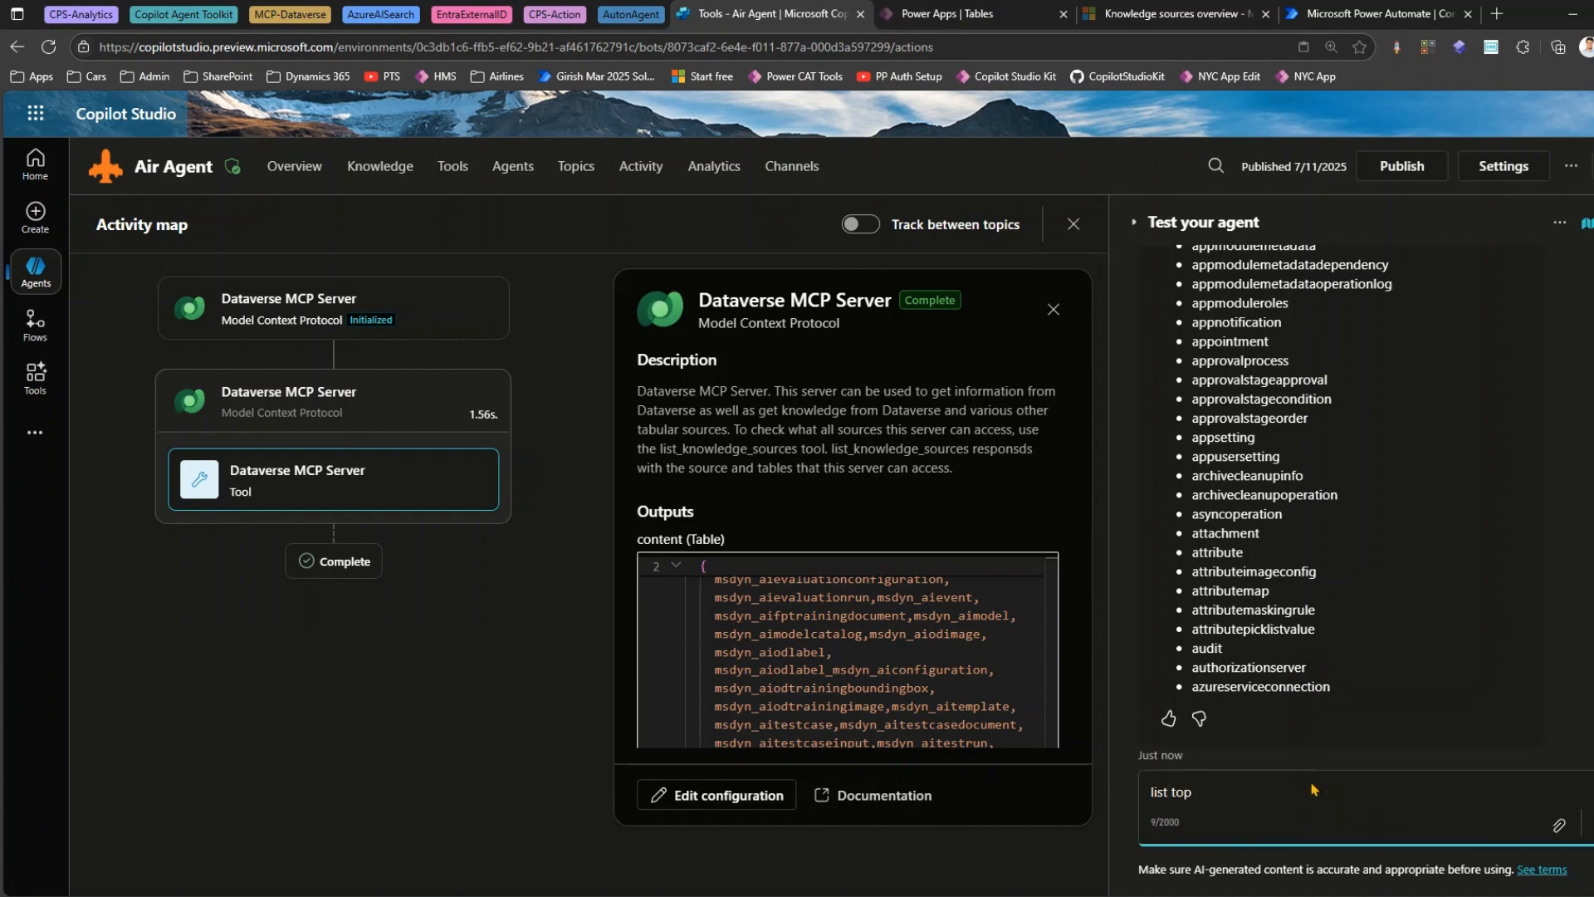
{"action": "key", "text": "BackSpace"}
{"action": "key", "text": "BackSpace"}
{"action": "key", "text": "BackSpace"}
{"action": "key", "text": "BackSpace"}
{"action": "type", "text": "5 tables starting with a"}
{"action": "key", "text": "Return"}
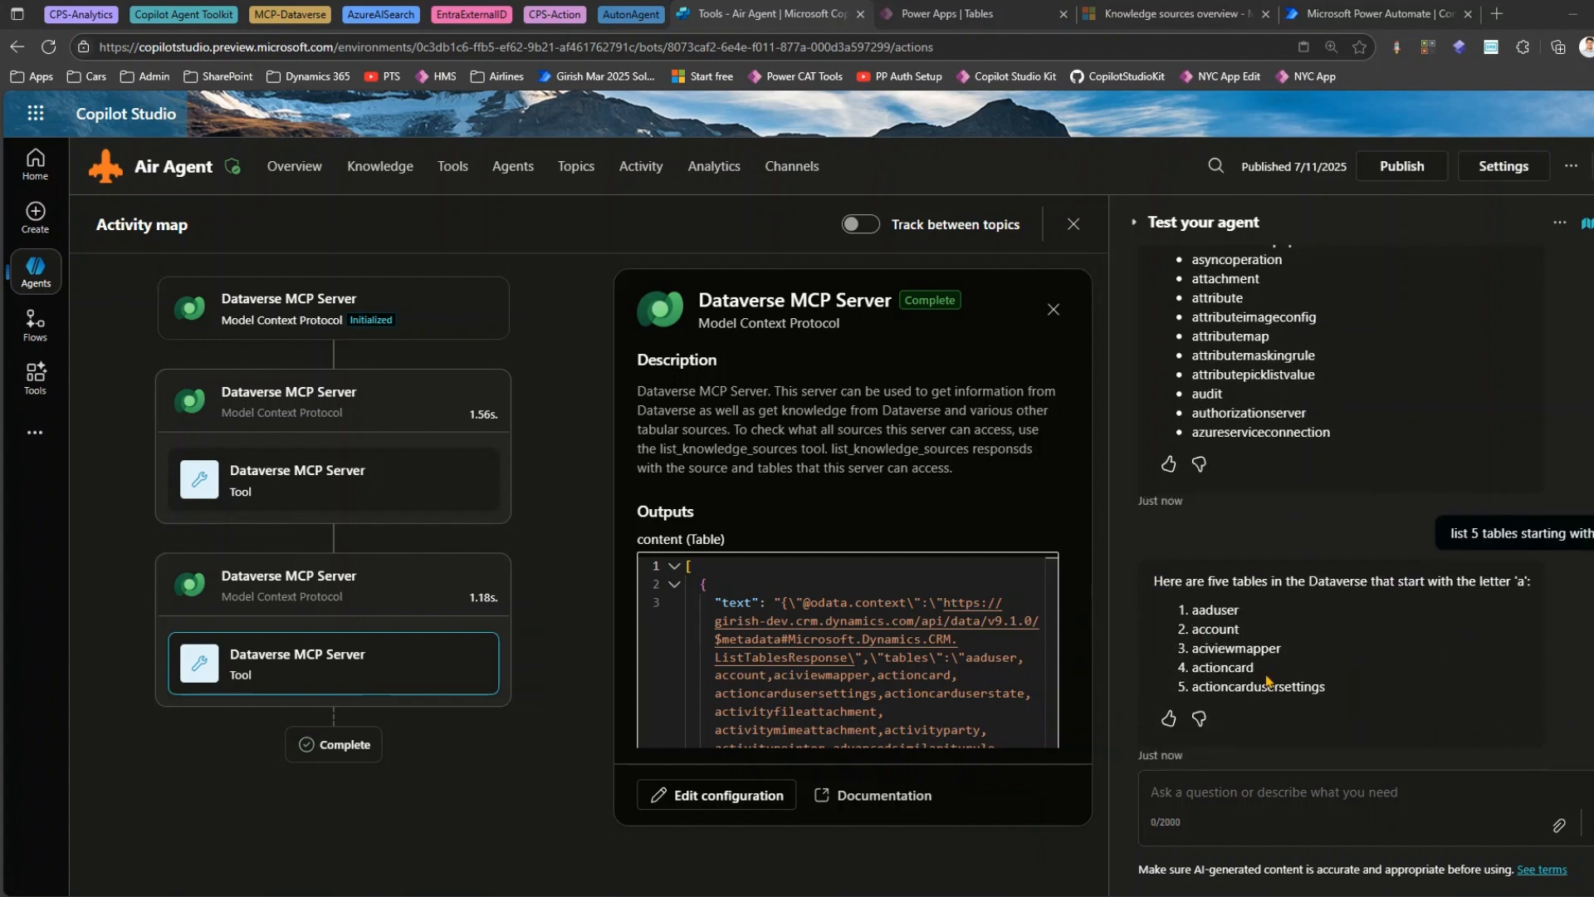
Test the agent by sending the prompt "list 6 custom tables".
{"action": "left_click", "coordinate": [1280, 789]}
{"action": "type", "text": "list"}
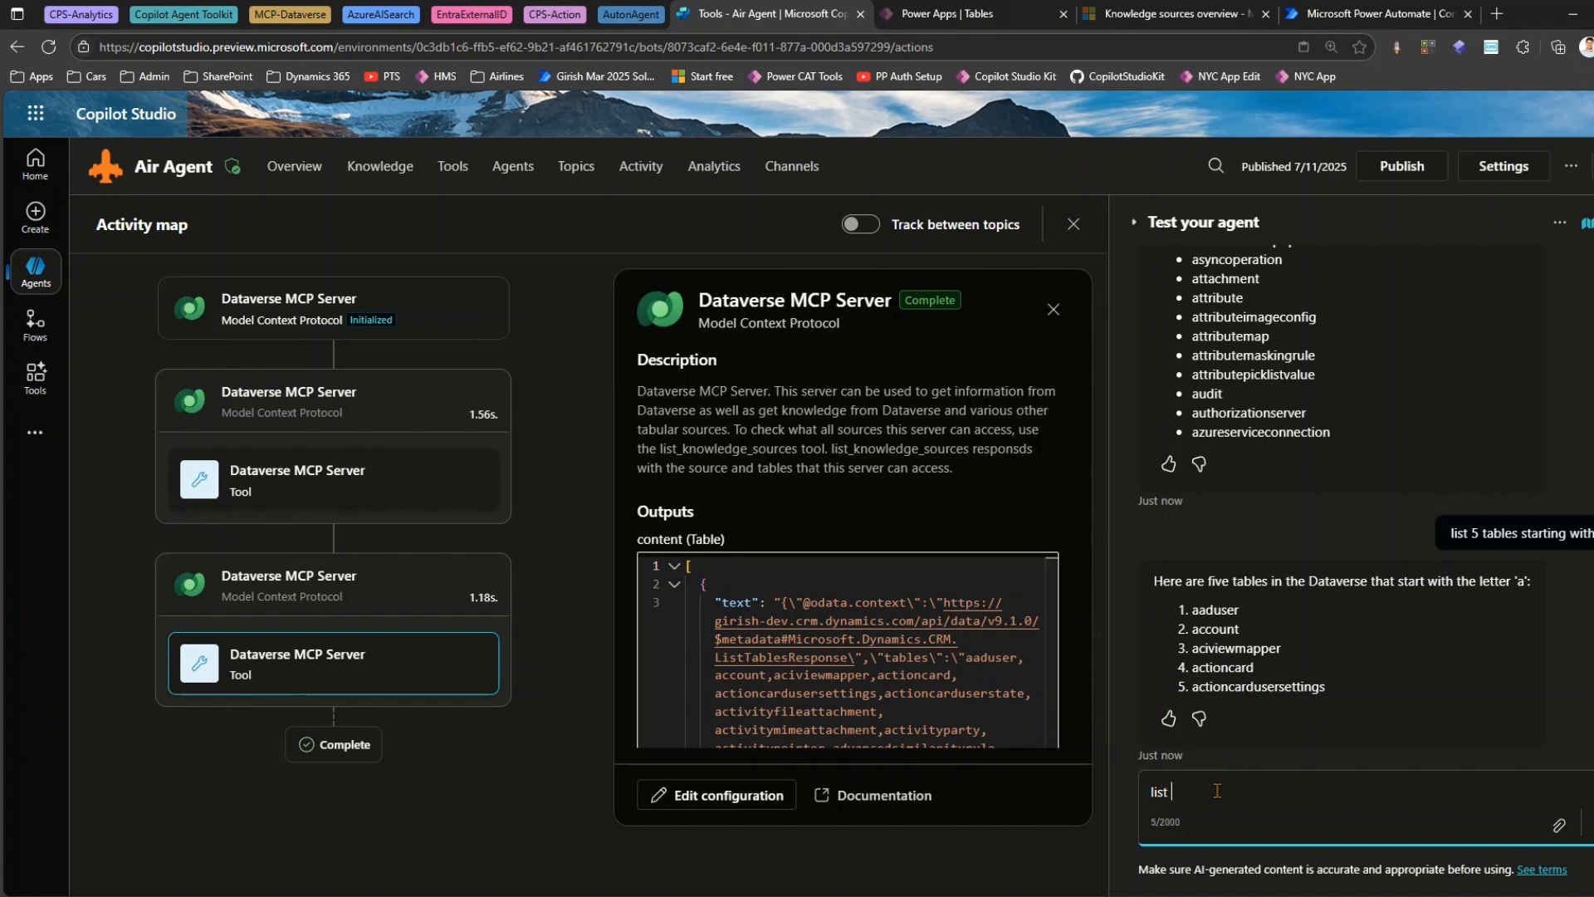
{"action": "type", "text": "6 custom tables"}
{"action": "key", "text": "Return"}
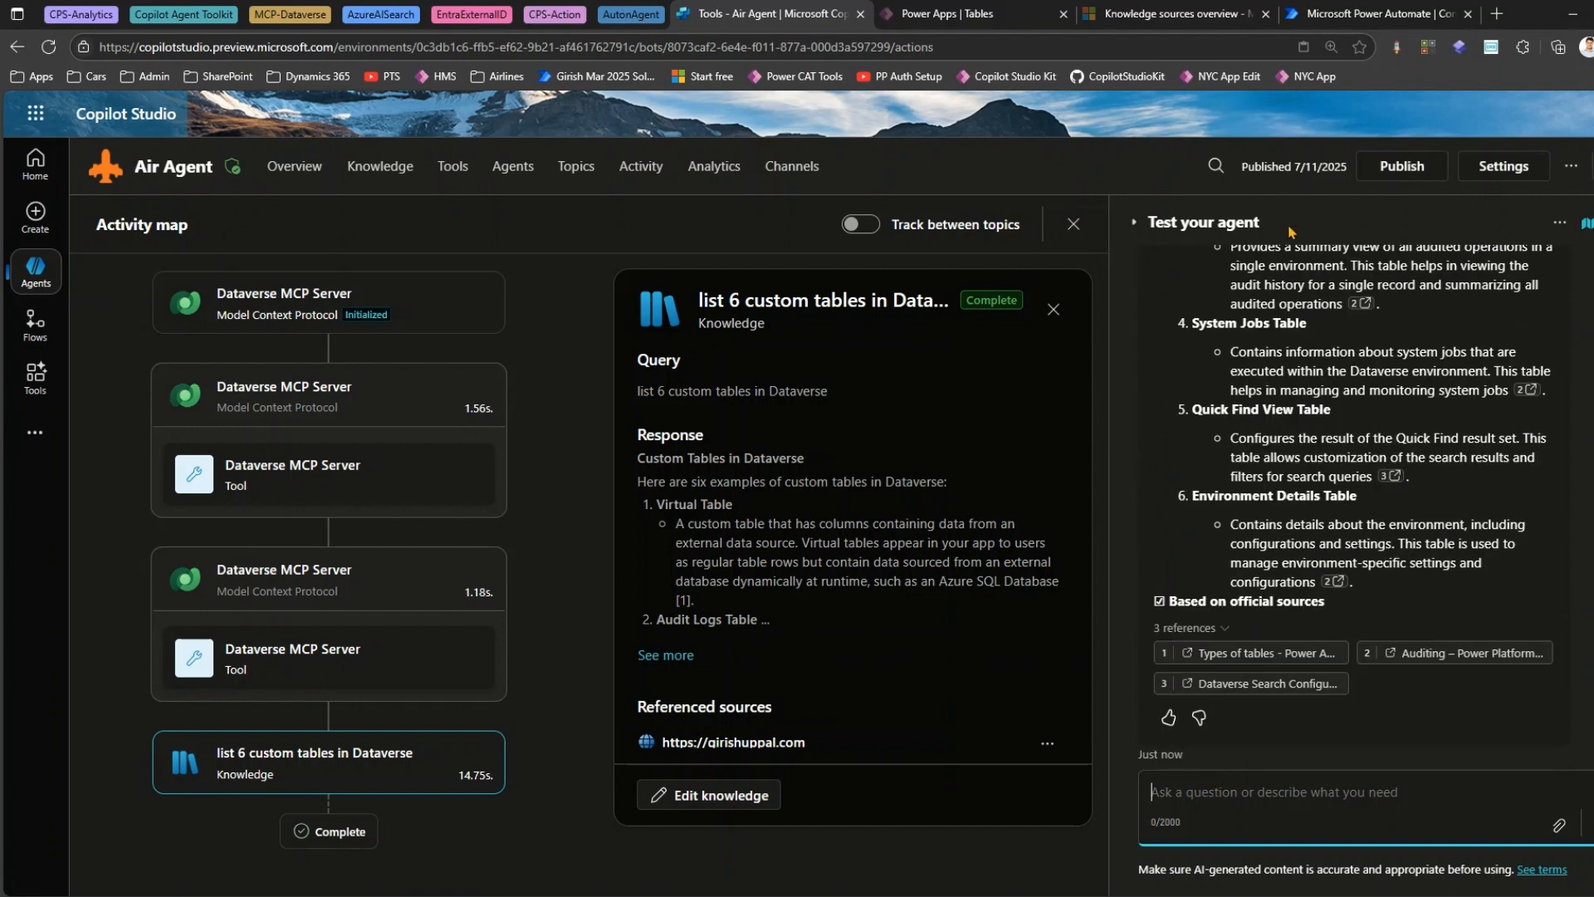
Compare the agent's custom tables reply with the "list 5 custom tables" example in the PowerPoint presentation MS Copilot Studio.pptx.
{"action": "scroll", "coordinate": [1326, 407], "scroll_direction": "up", "scroll_amount": 5}
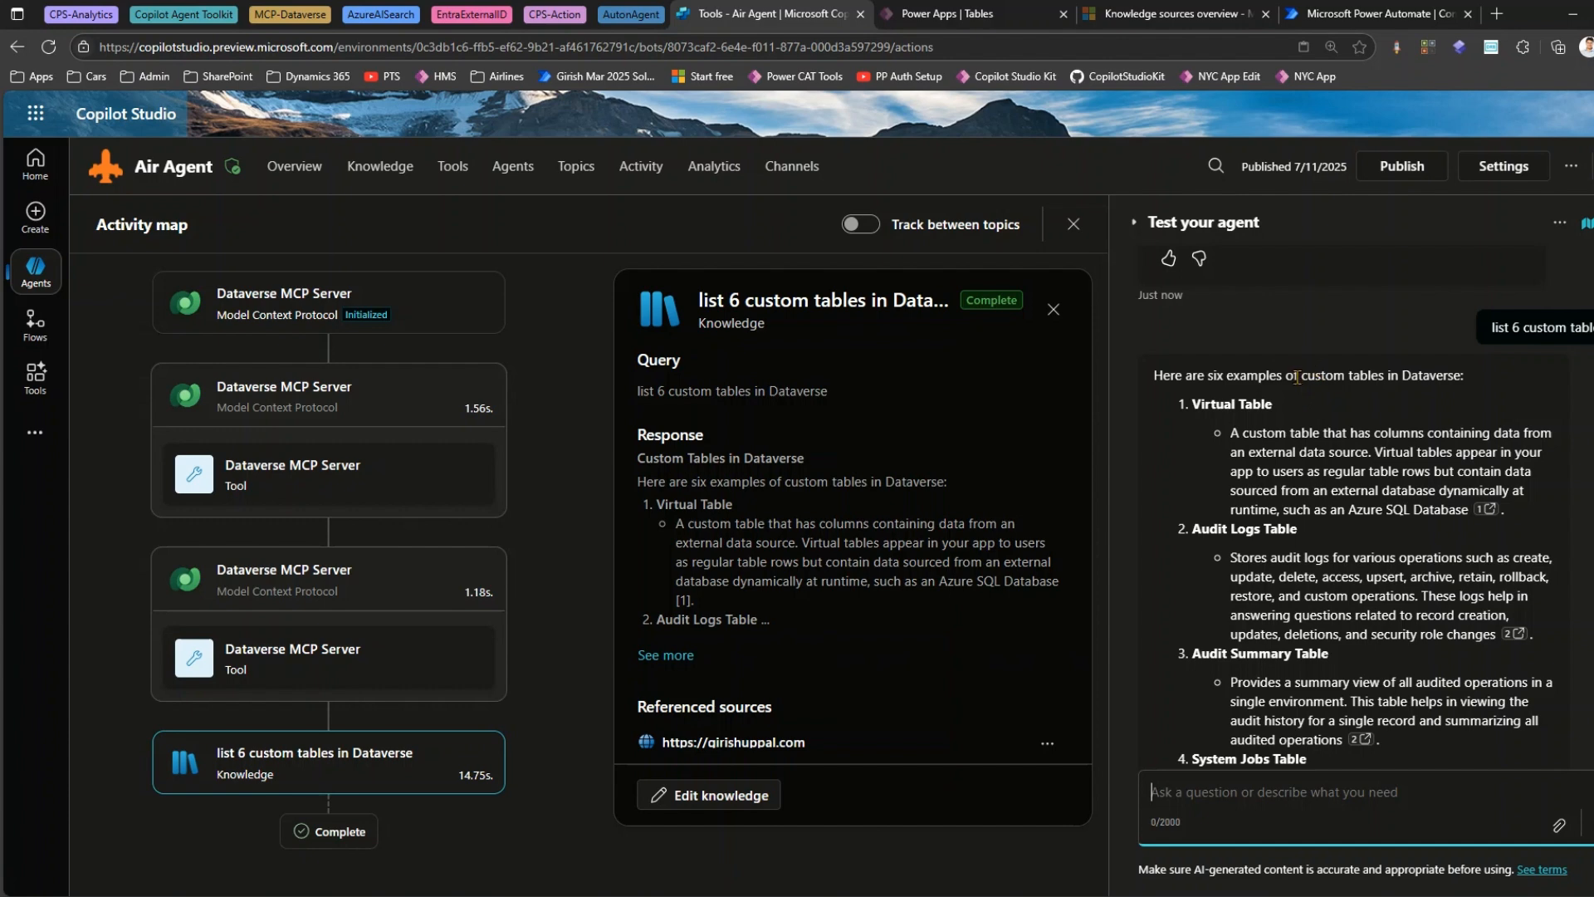
{"action": "left_click_drag", "start_coordinate": [1305, 375], "coordinate": [1376, 562]}
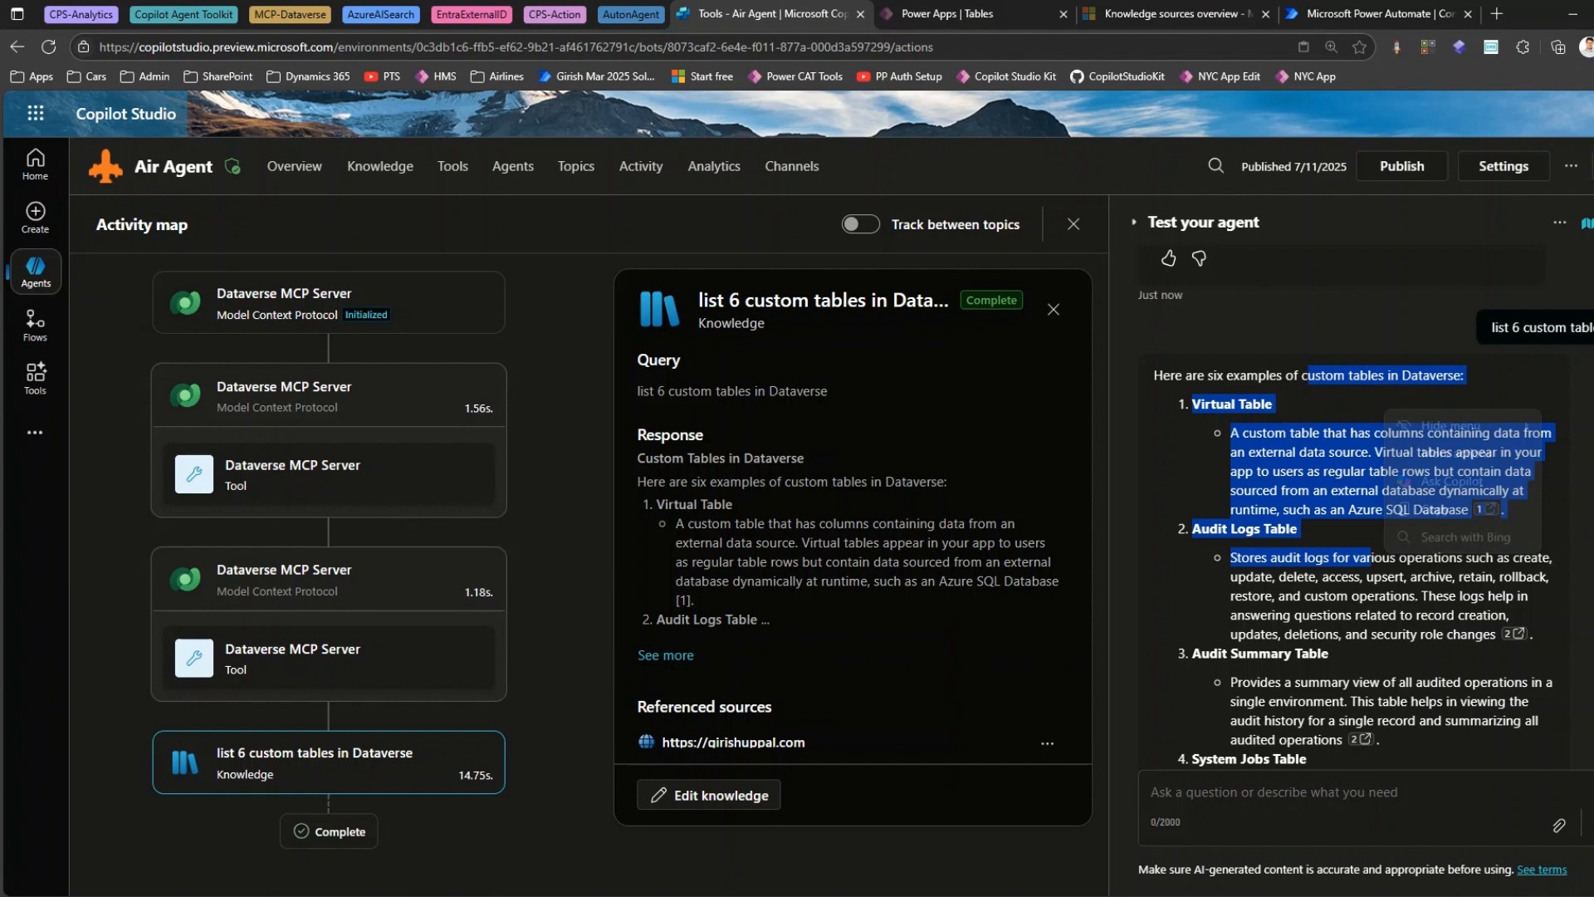
{"action": "key", "text": "alt+Tab"}
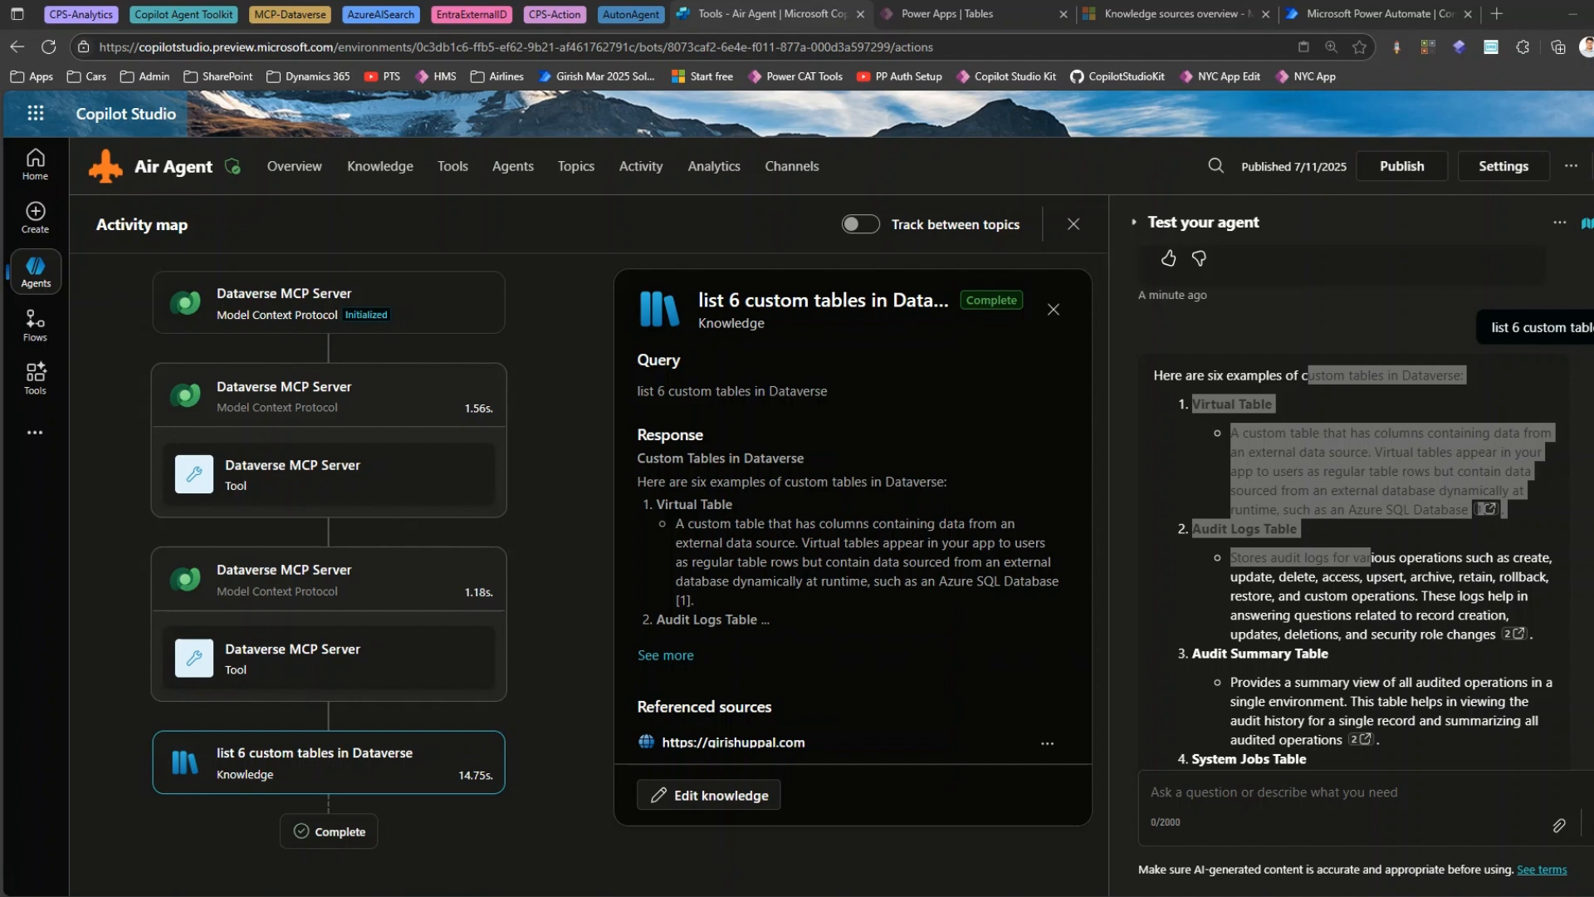
{"action": "left_click_drag", "start_coordinate": [1593, 132], "coordinate": [1538, 137]}
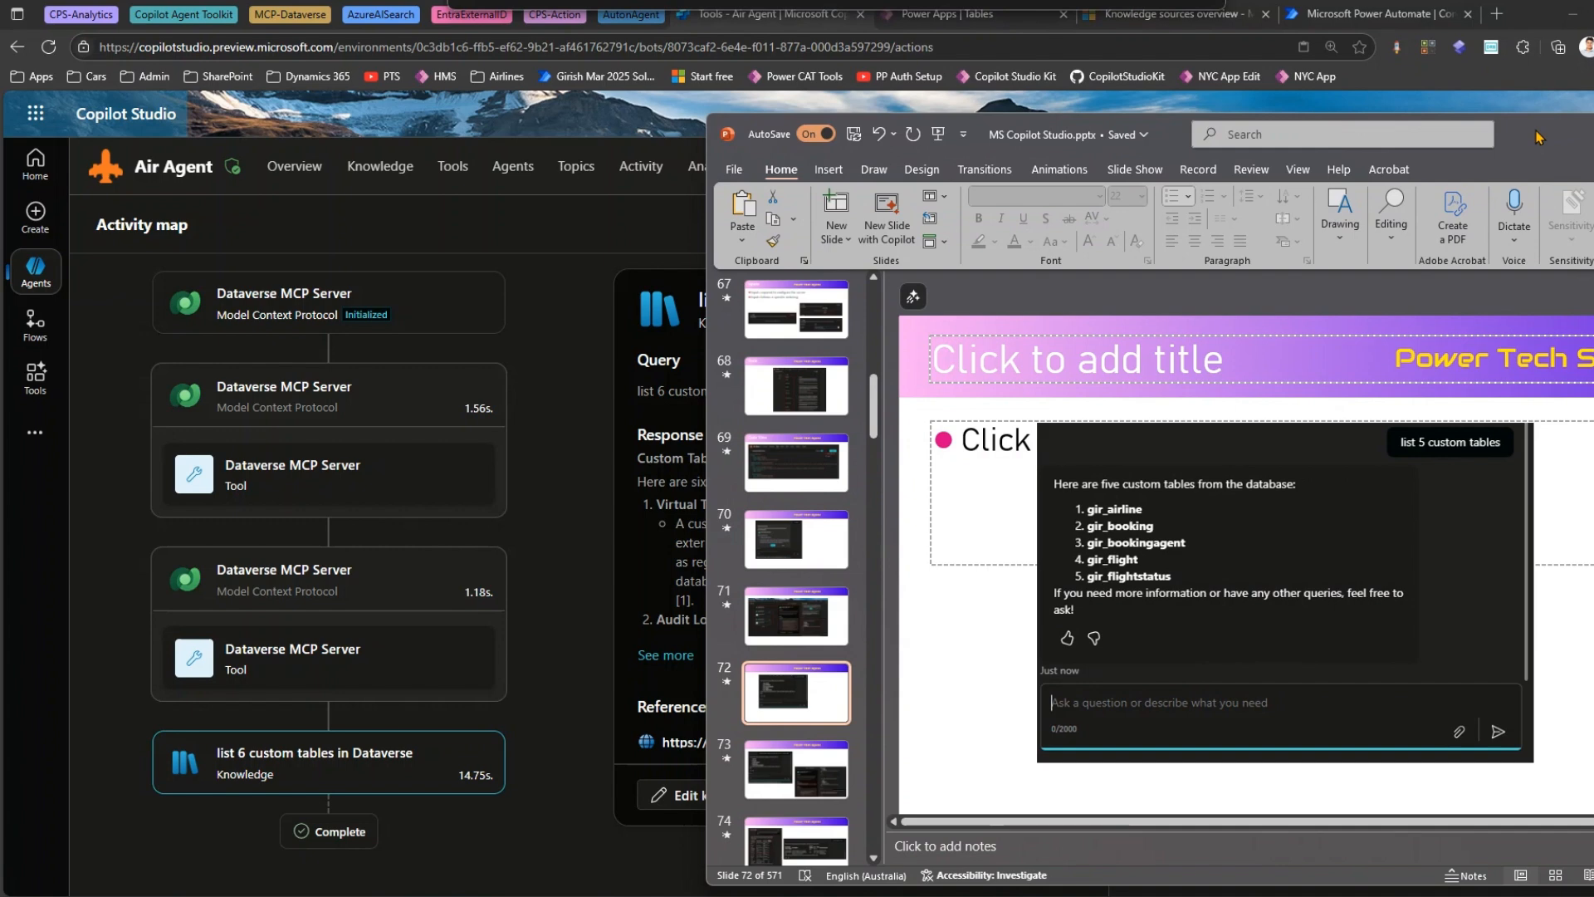
{"action": "left_click", "coordinate": [1535, 137]}
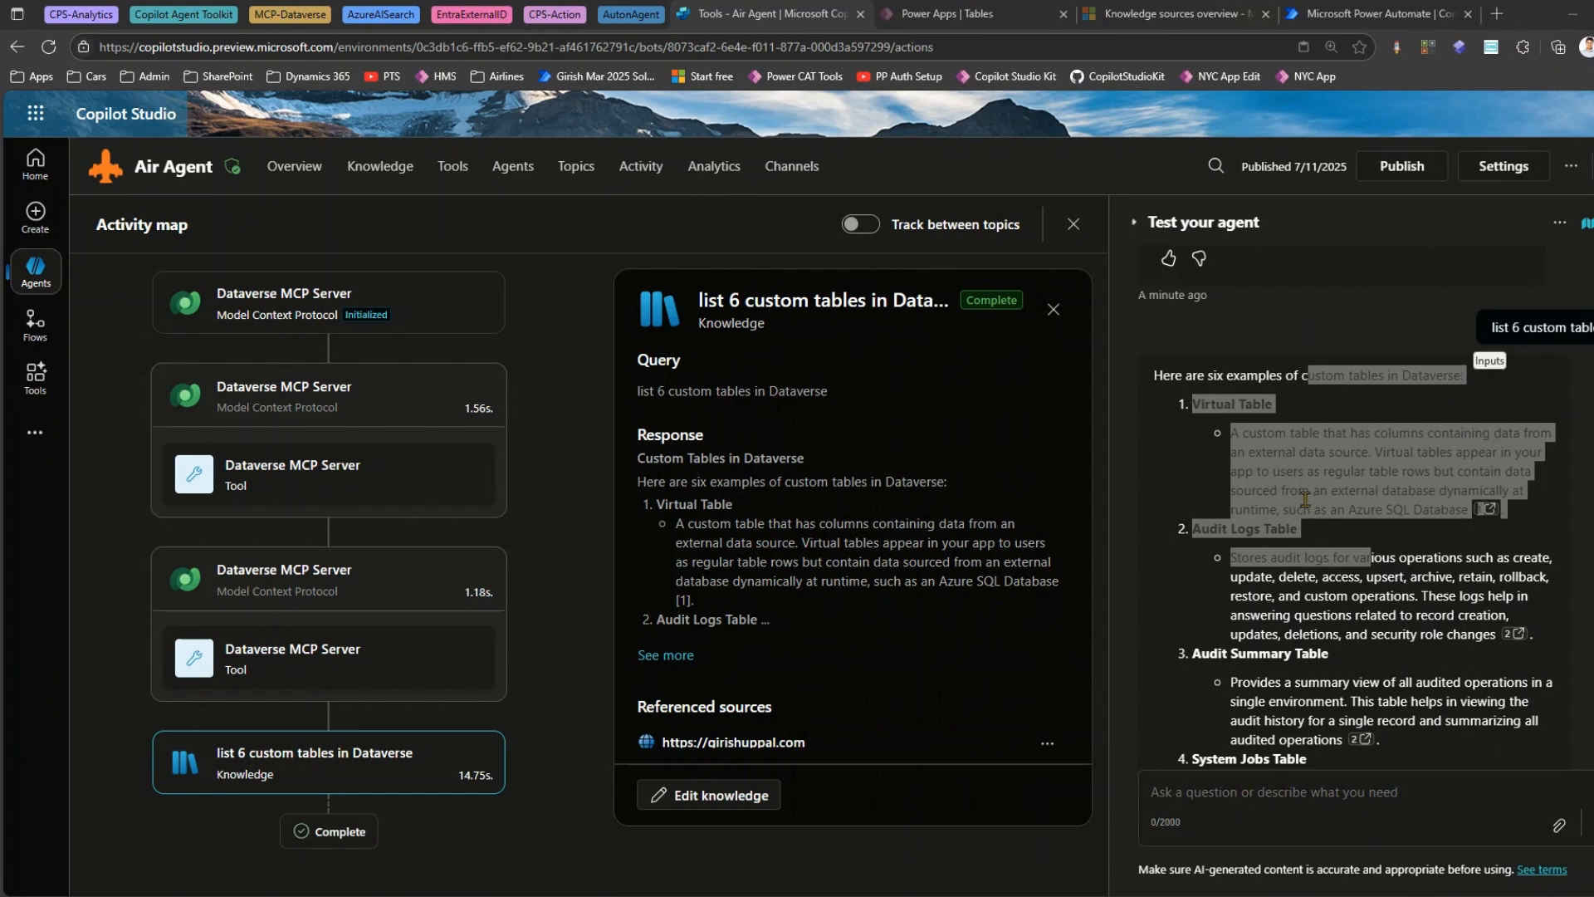
{"action": "left_click", "coordinate": [1305, 499]}
{"action": "scroll", "coordinate": [1303, 506], "scroll_direction": "down", "scroll_amount": 5}
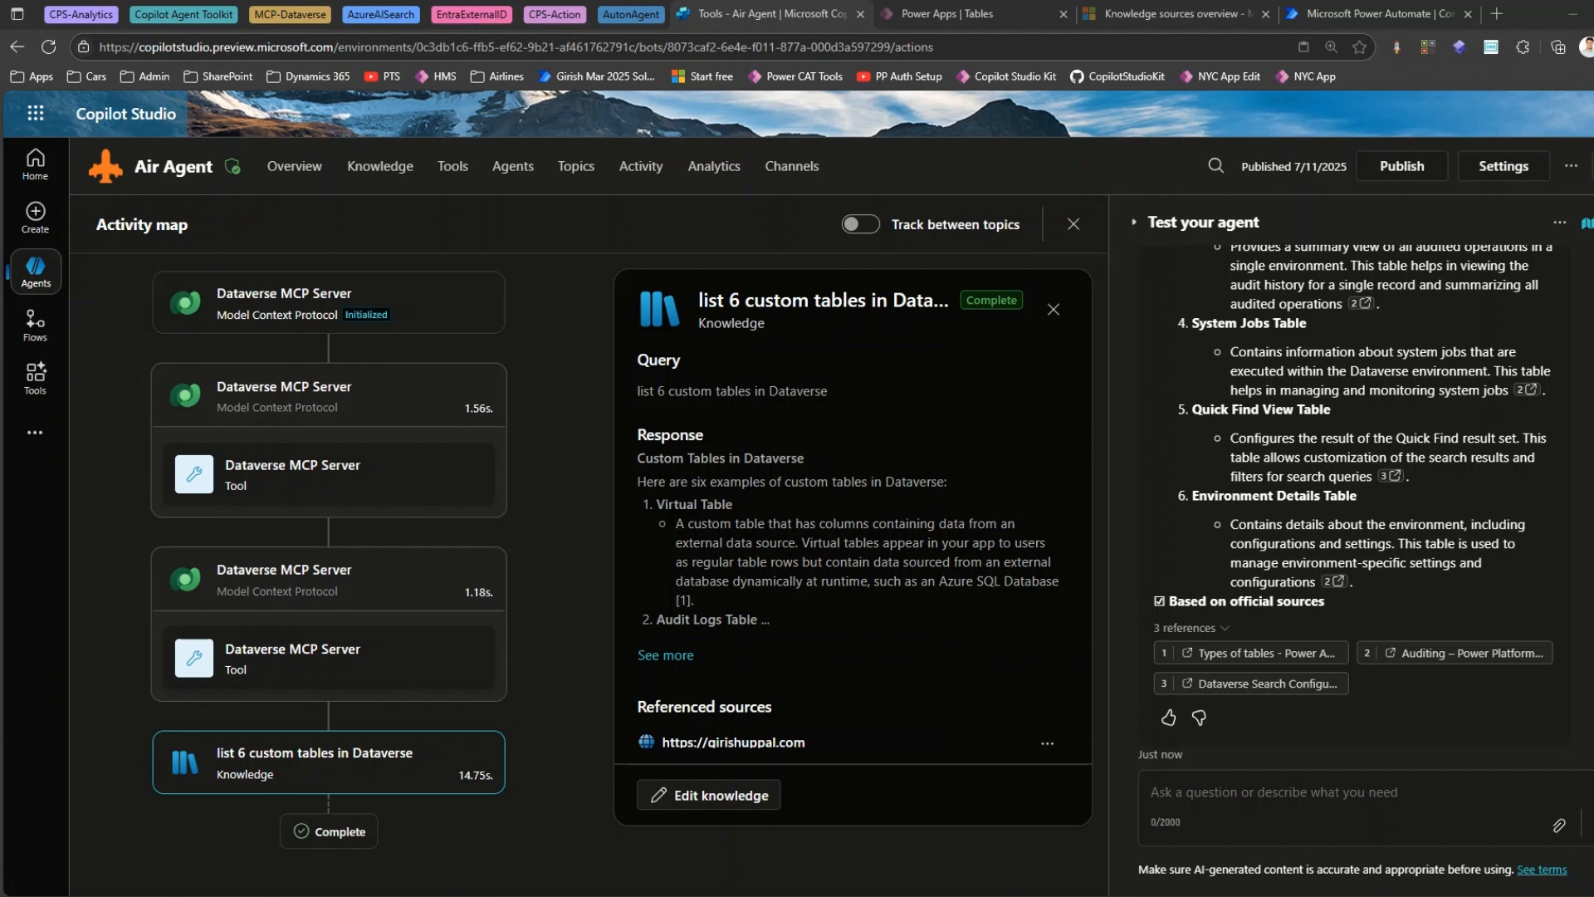
Send the agent the test prompt "list tables whose display name starts with A and is a custom table".
{"action": "left_click", "coordinate": [1338, 789]}
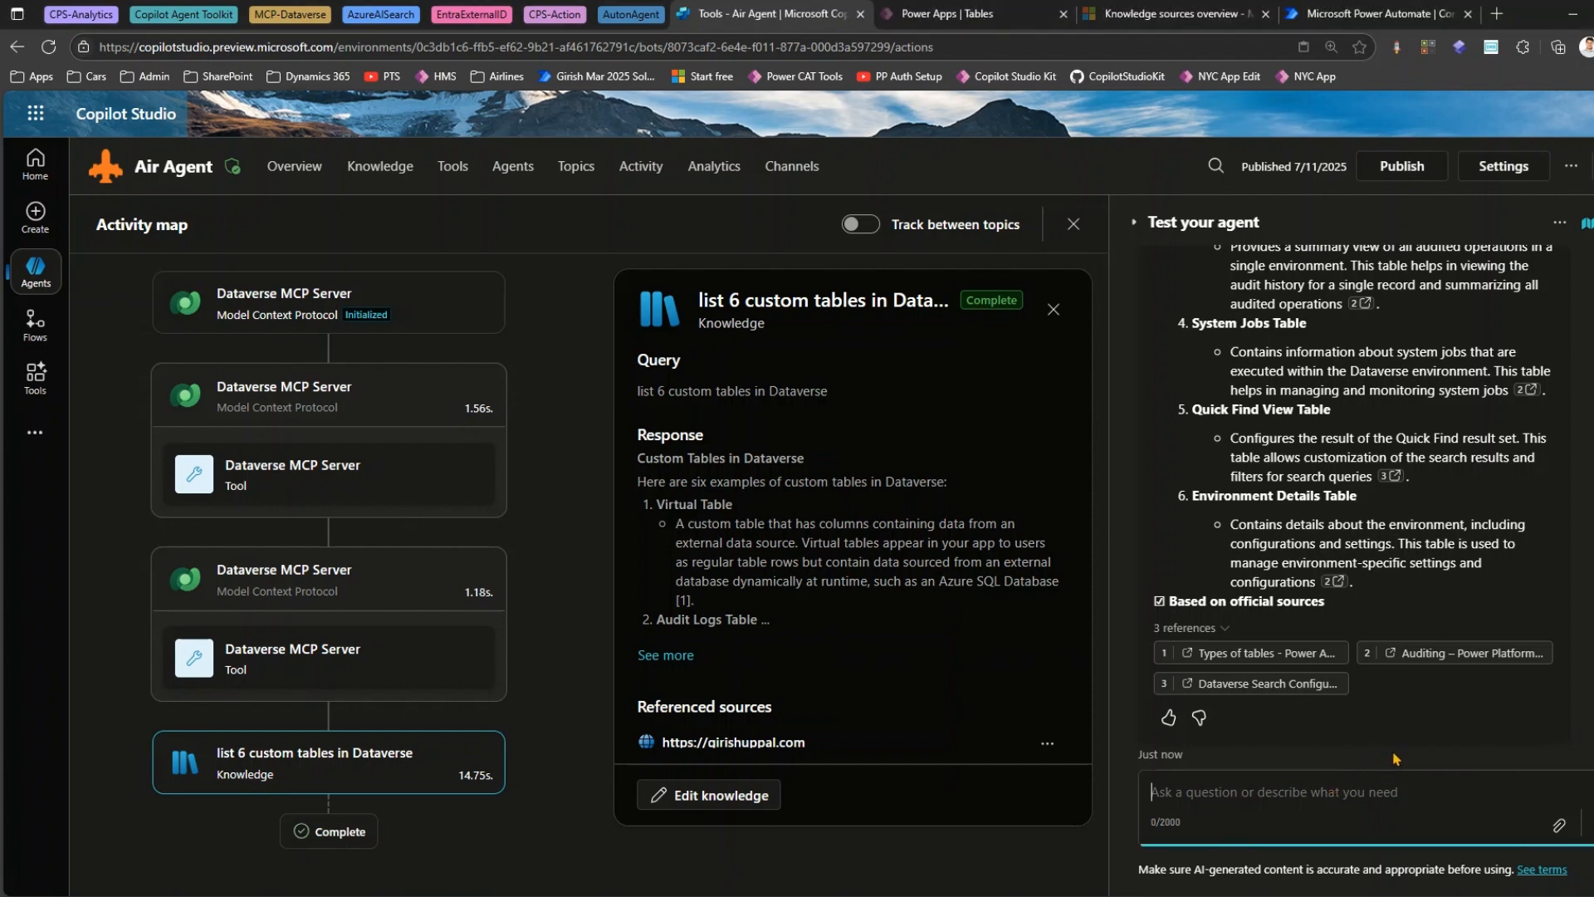
{"action": "type", "text": "list tables"}
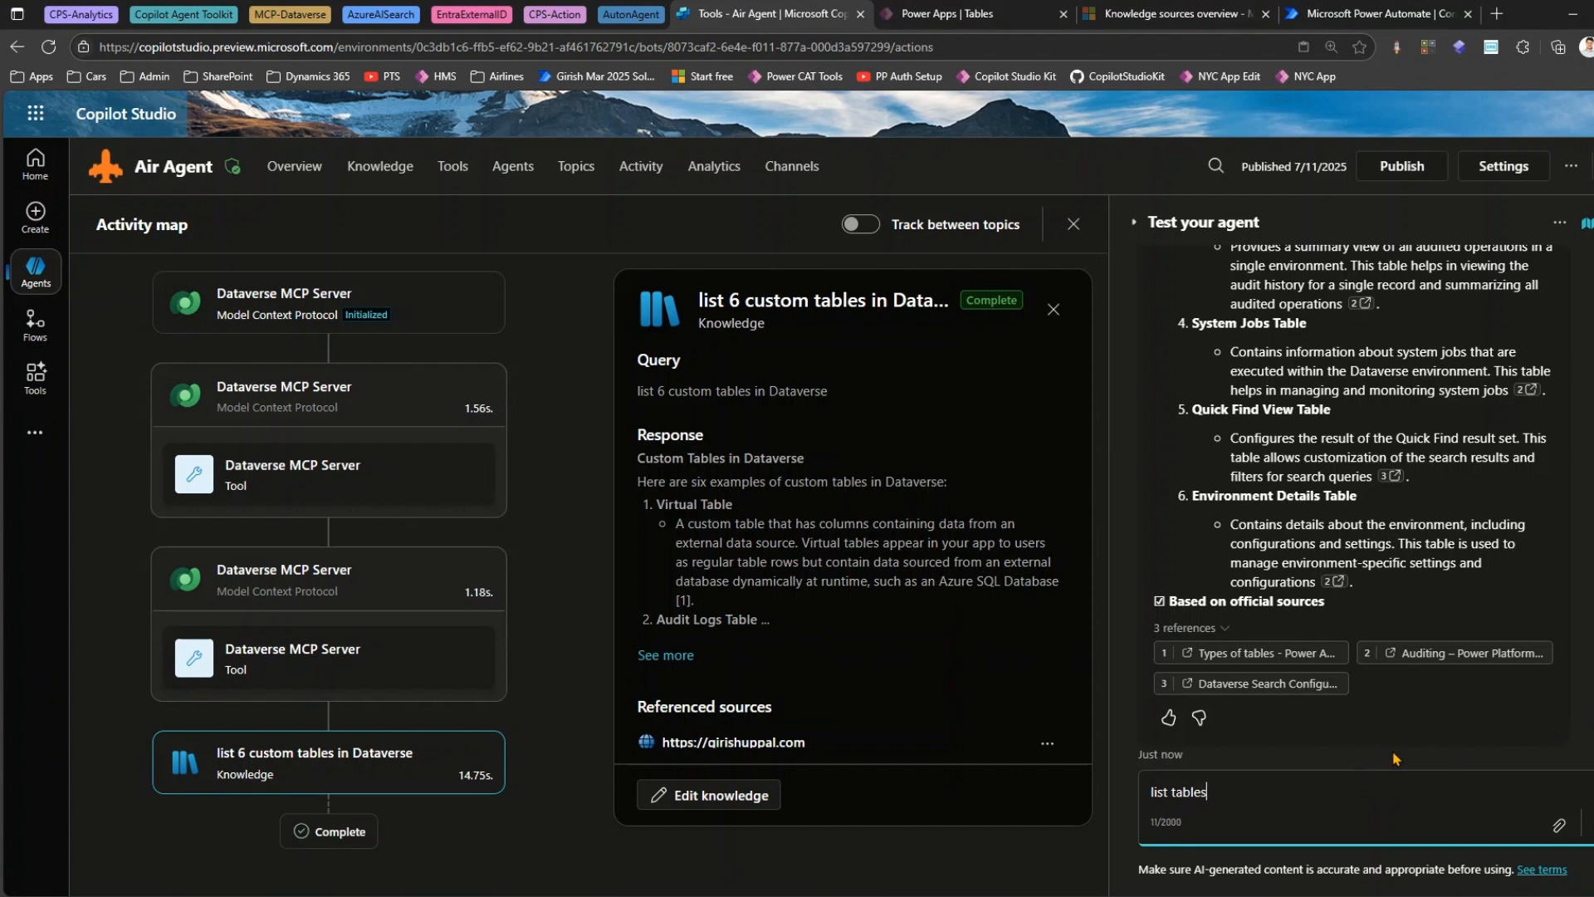
{"action": "type", "text": " whose display name starts"}
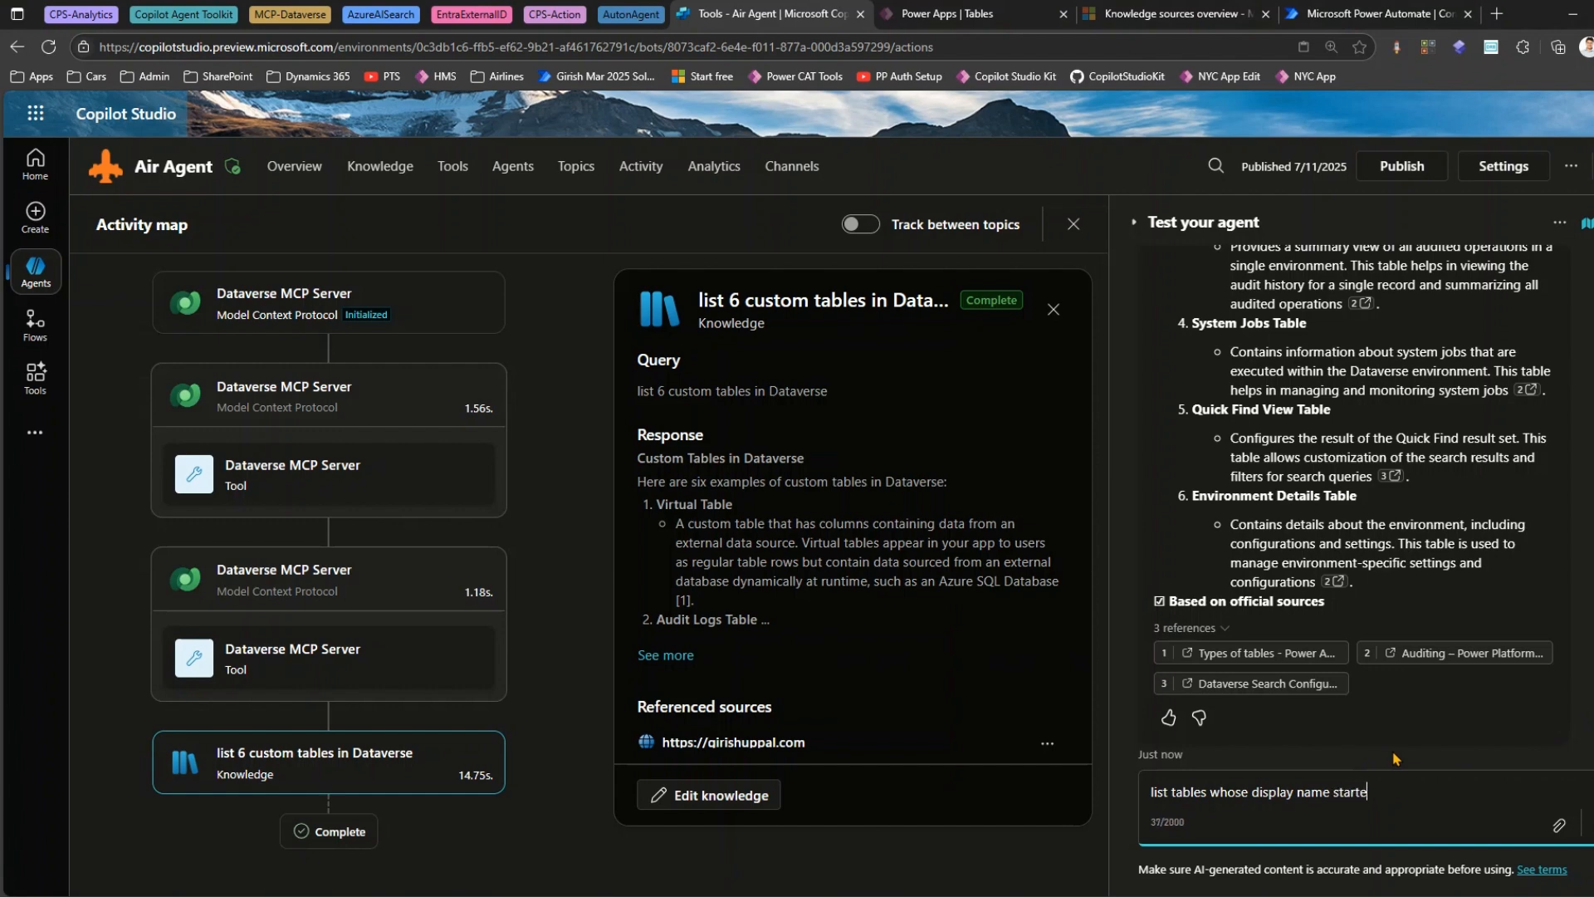
{"action": "type", "text": " with A and is a custom table"}
{"action": "key", "text": "Return"}
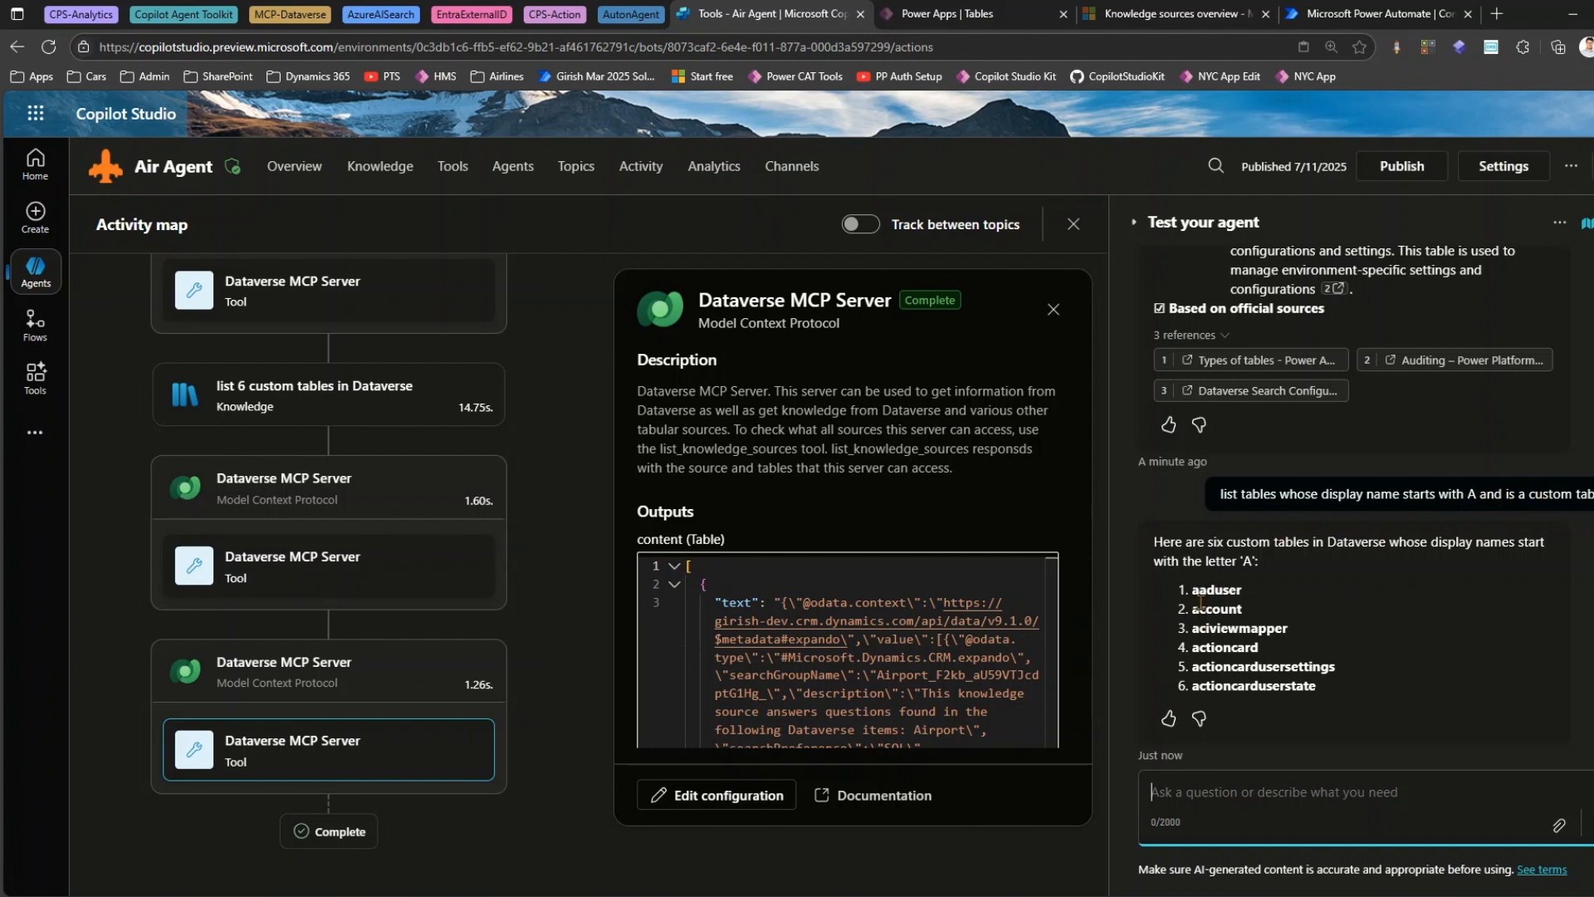
{"action": "left_click_drag", "start_coordinate": [1338, 494], "coordinate": [1590, 494]}
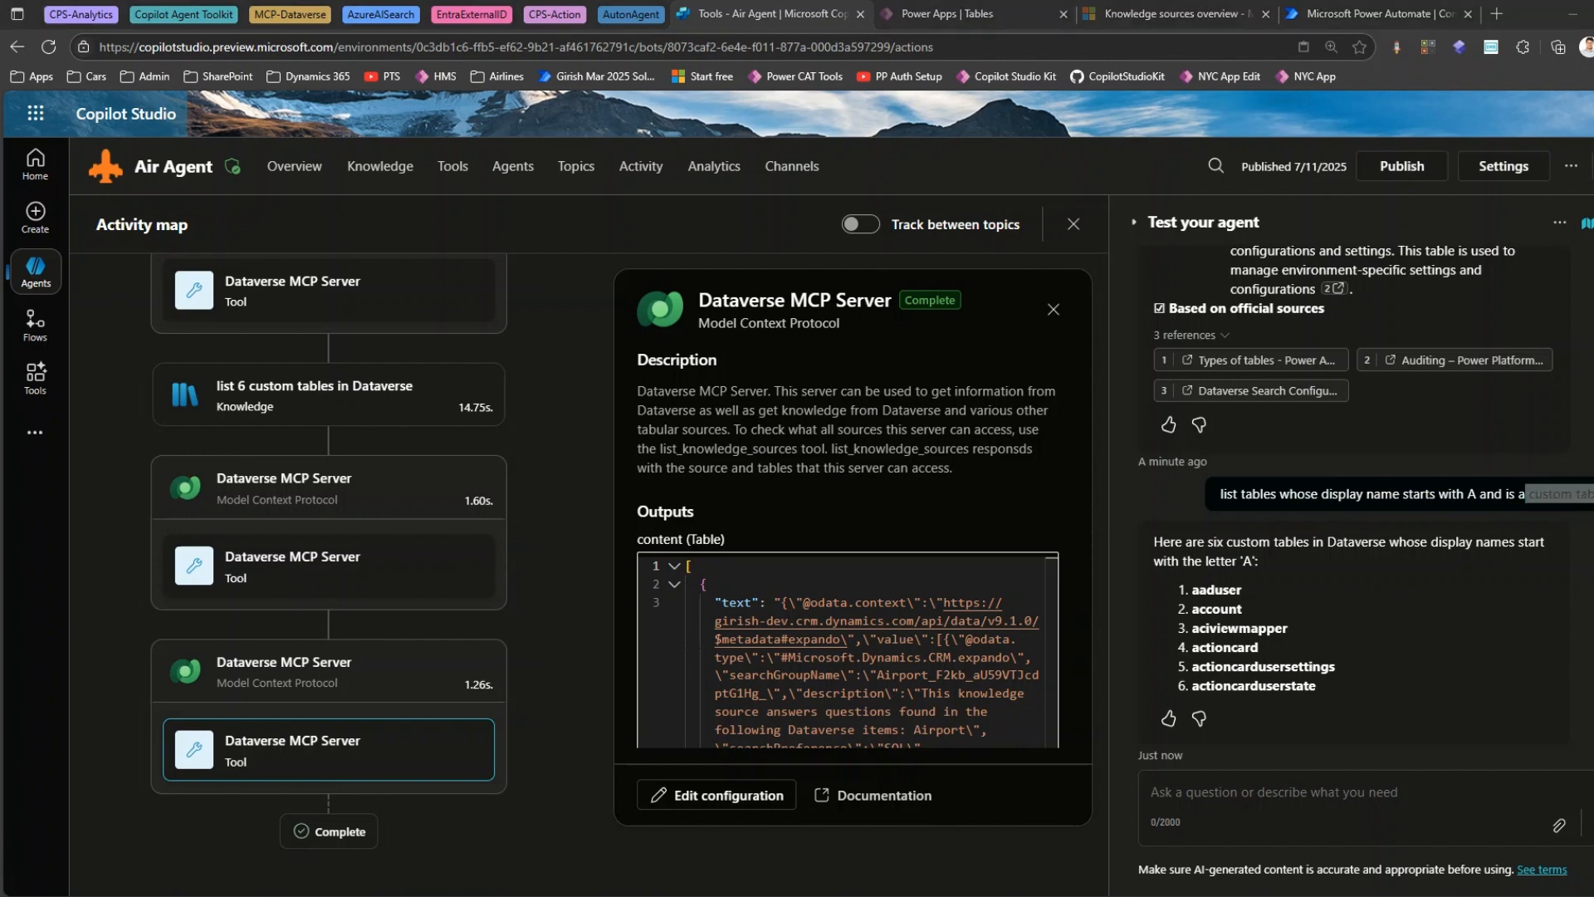
Ask the agent to "list 10 custom field names for airlines table along with logical names in a tabular format along with data type and business required values".
{"action": "left_click", "coordinate": [1327, 799]}
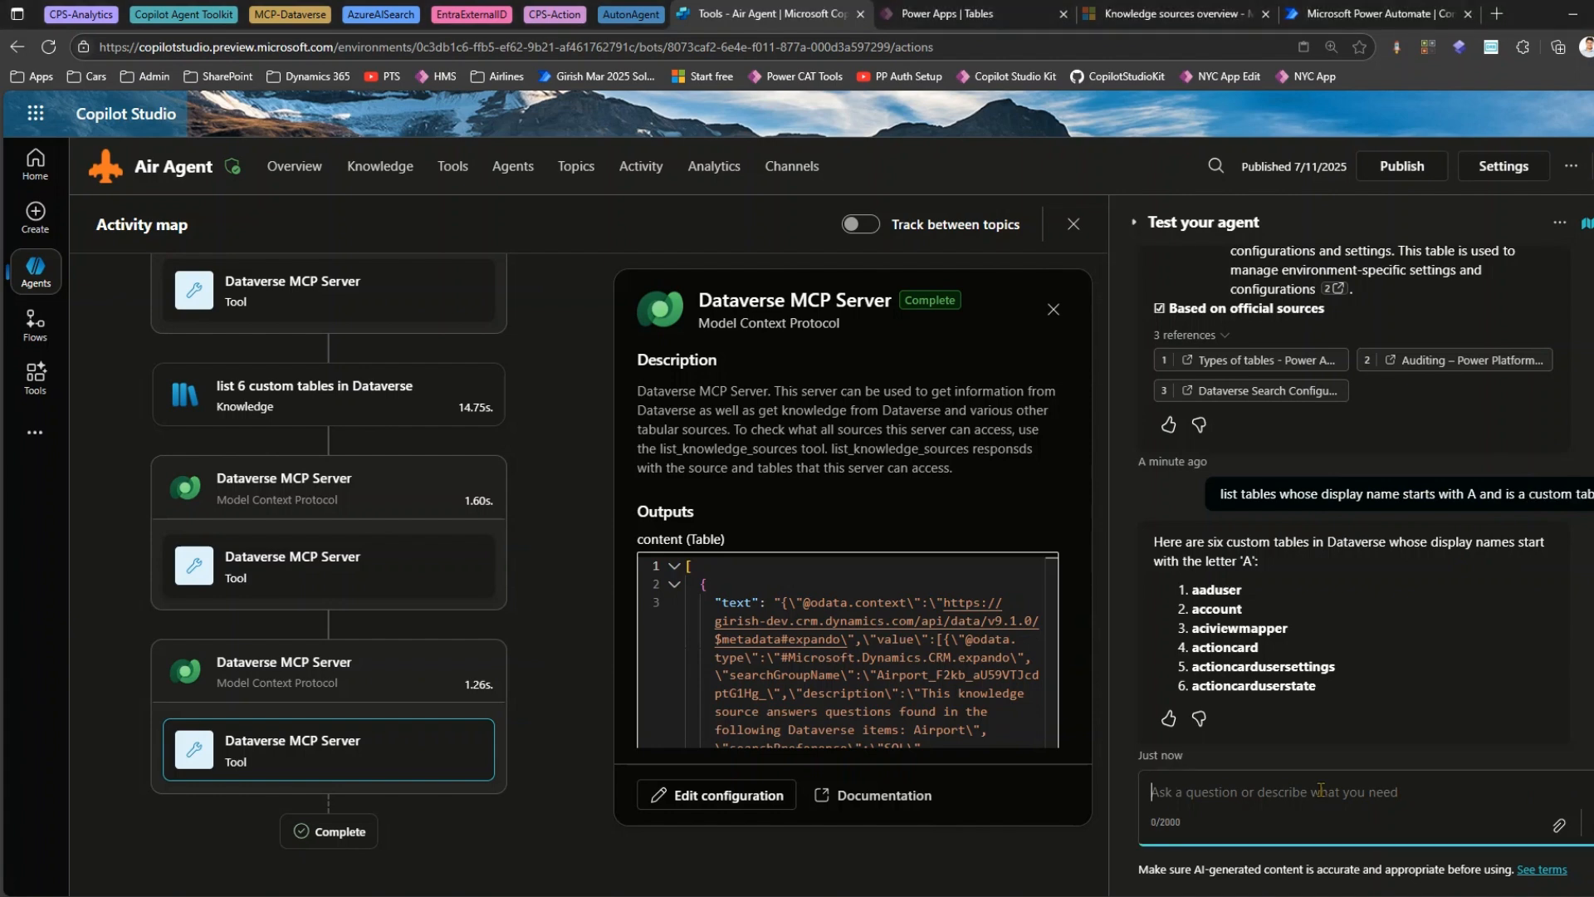
{"action": "type", "text": "list"}
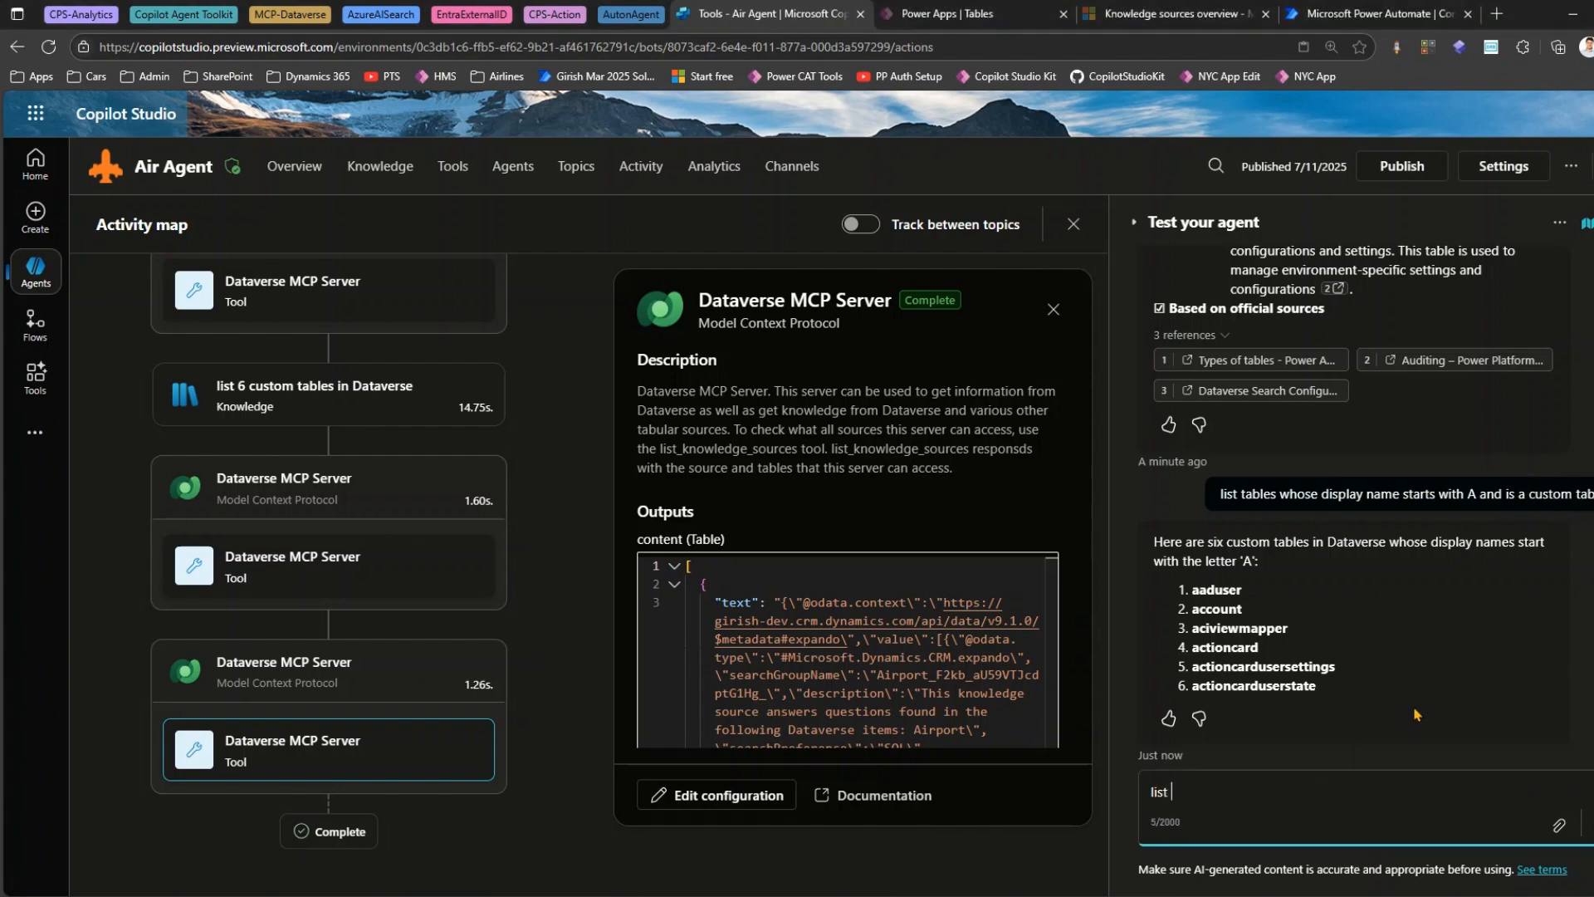
{"action": "type", "text": " 10 custom field names for airlines table"}
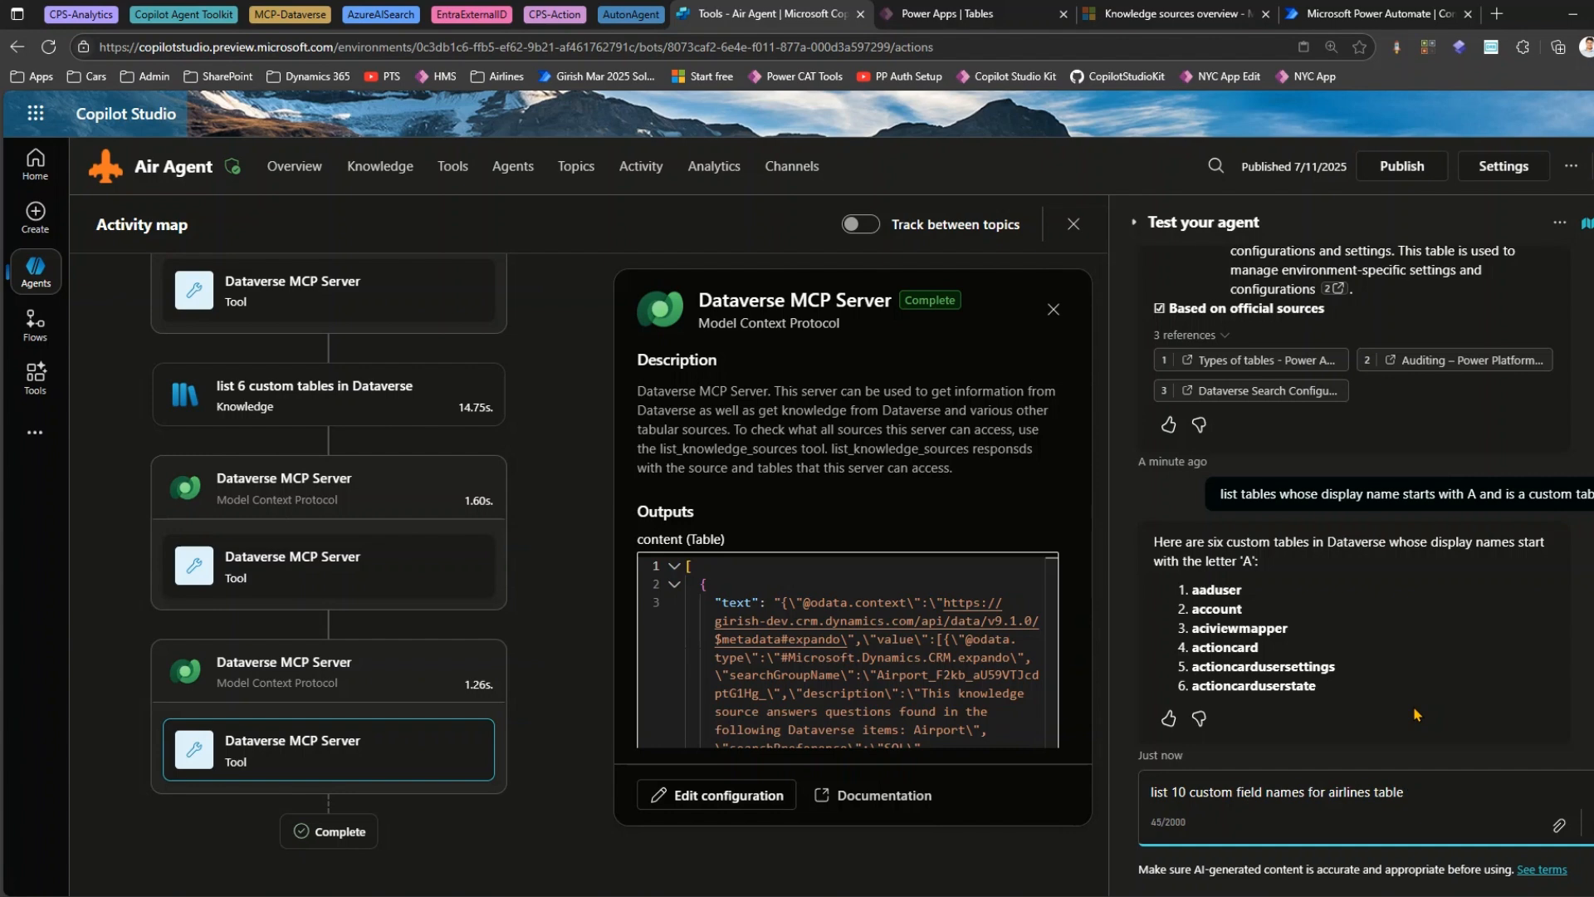
{"action": "type", "text": "along with logical names in a "}
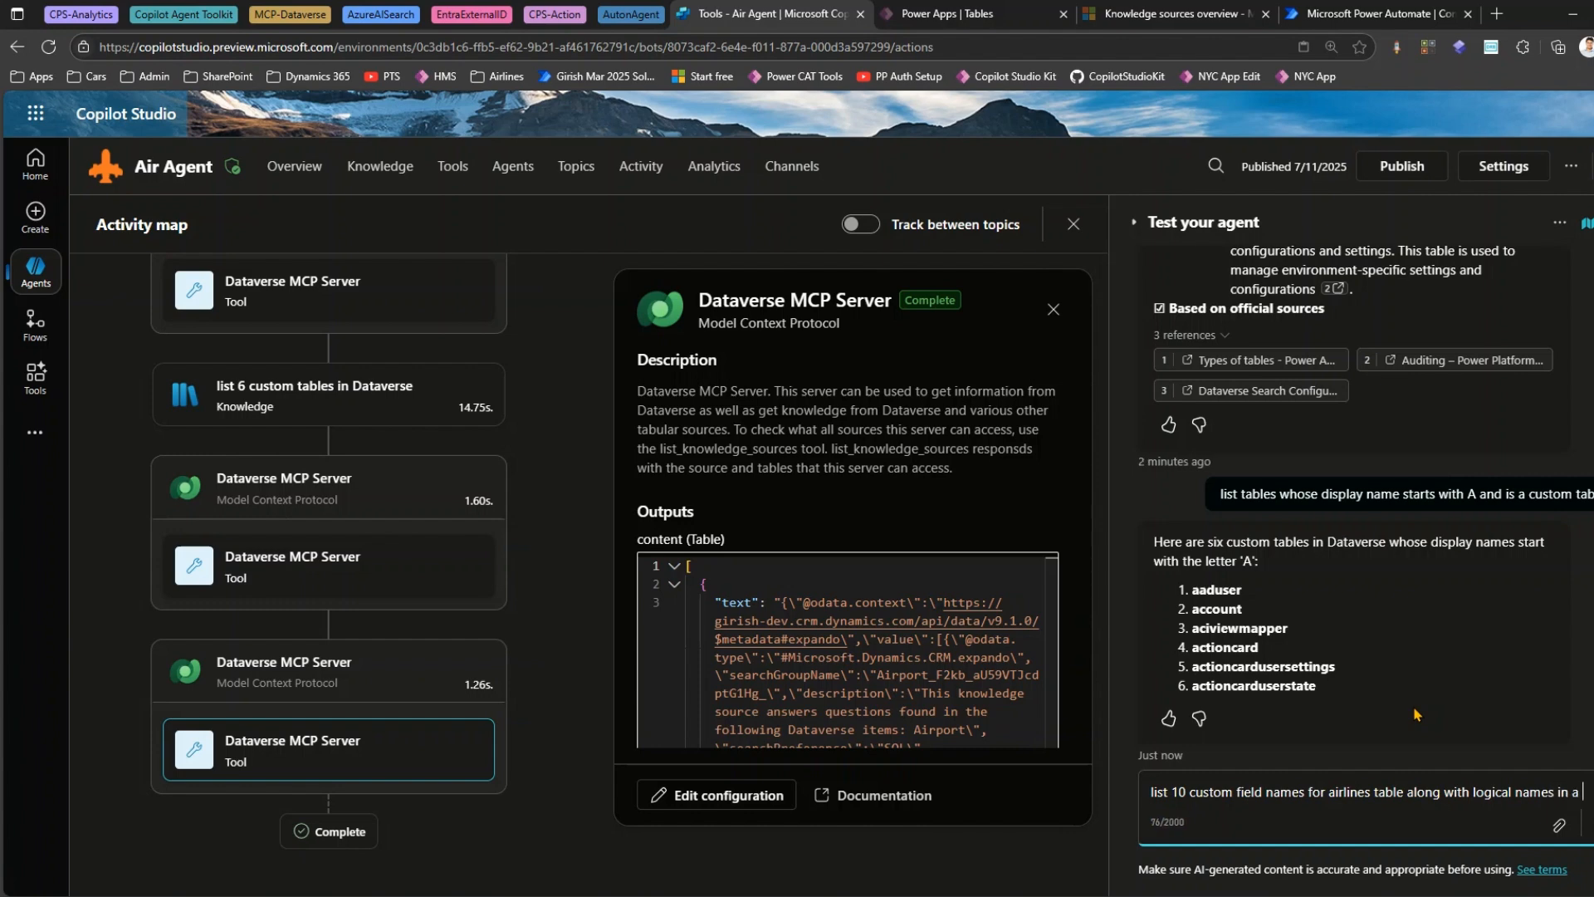
{"action": "type", "text": "tabulat"}
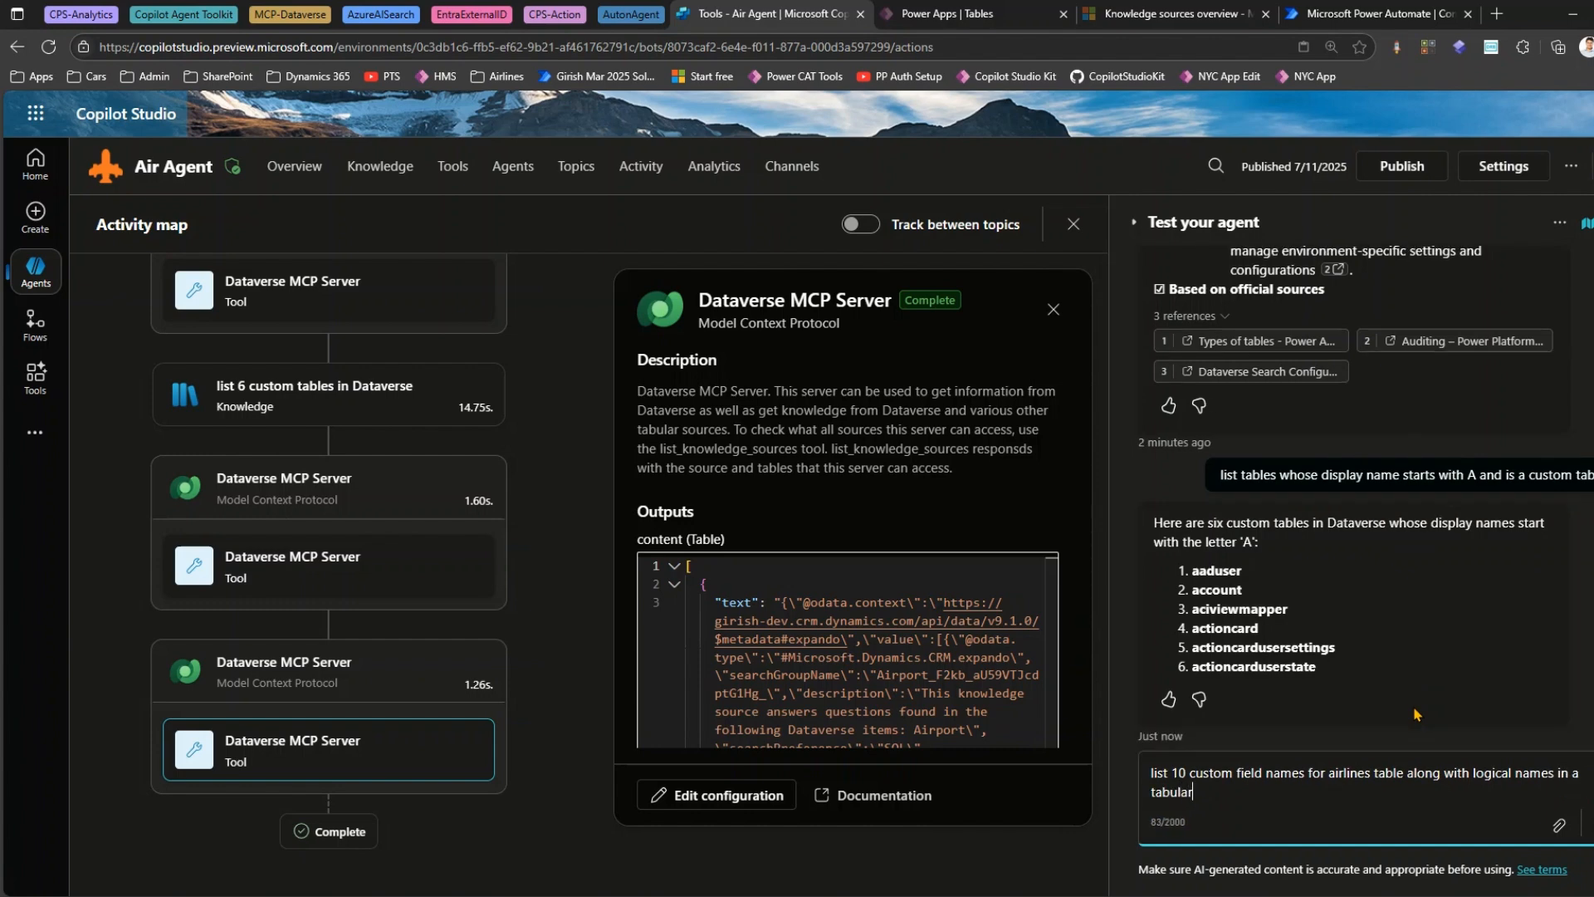
{"action": "type", "text": " format along with data type"}
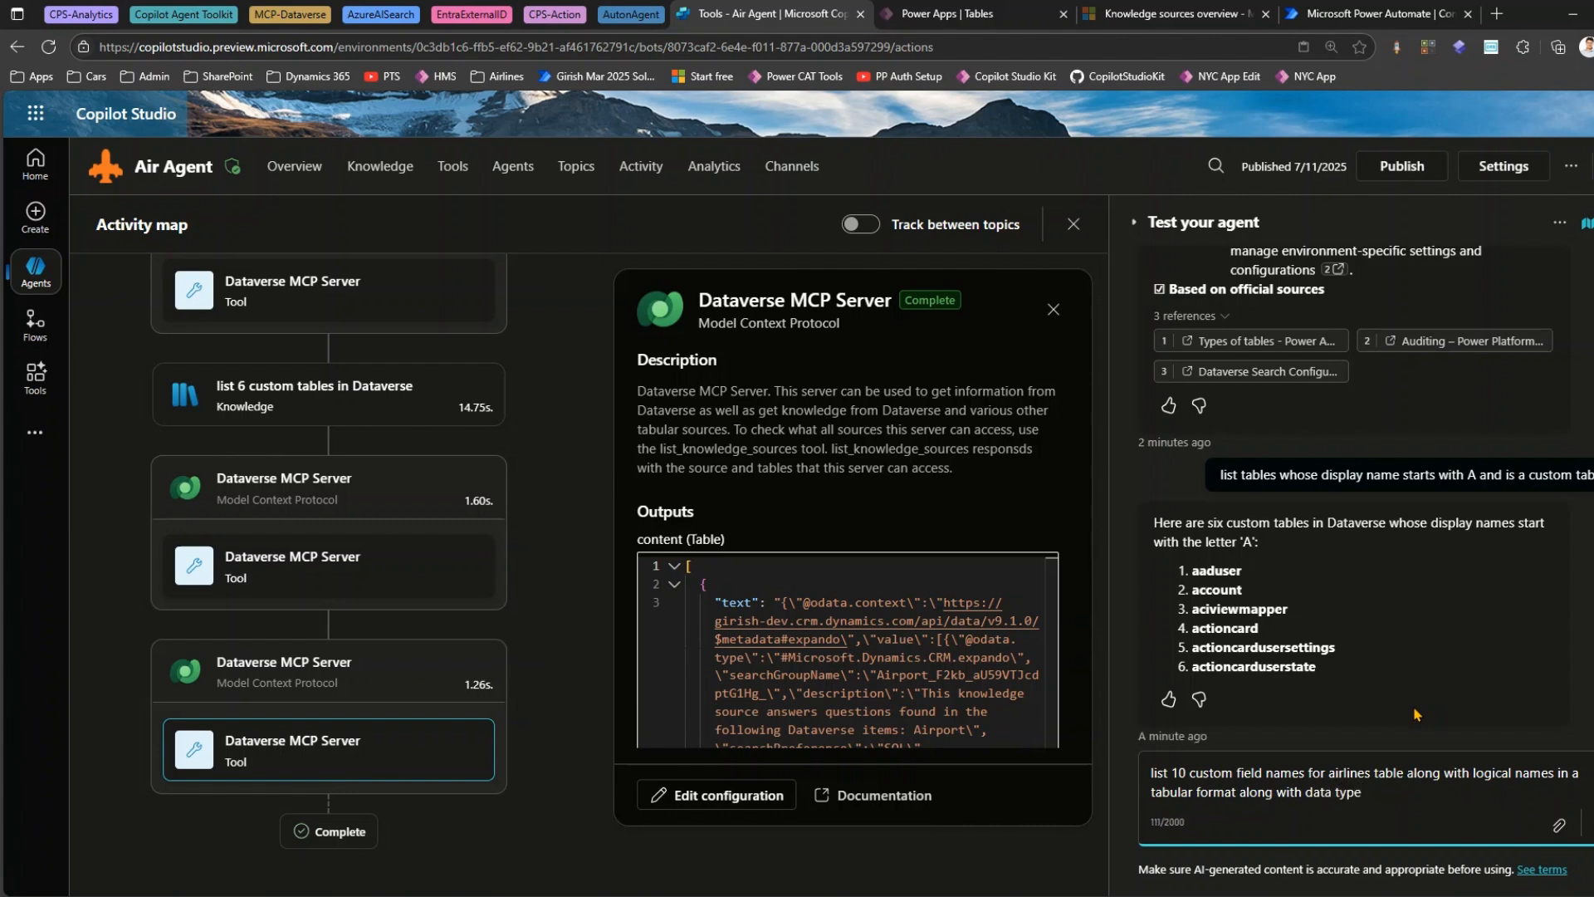
{"action": "type", "text": " and business required values"}
{"action": "key", "text": "Return"}
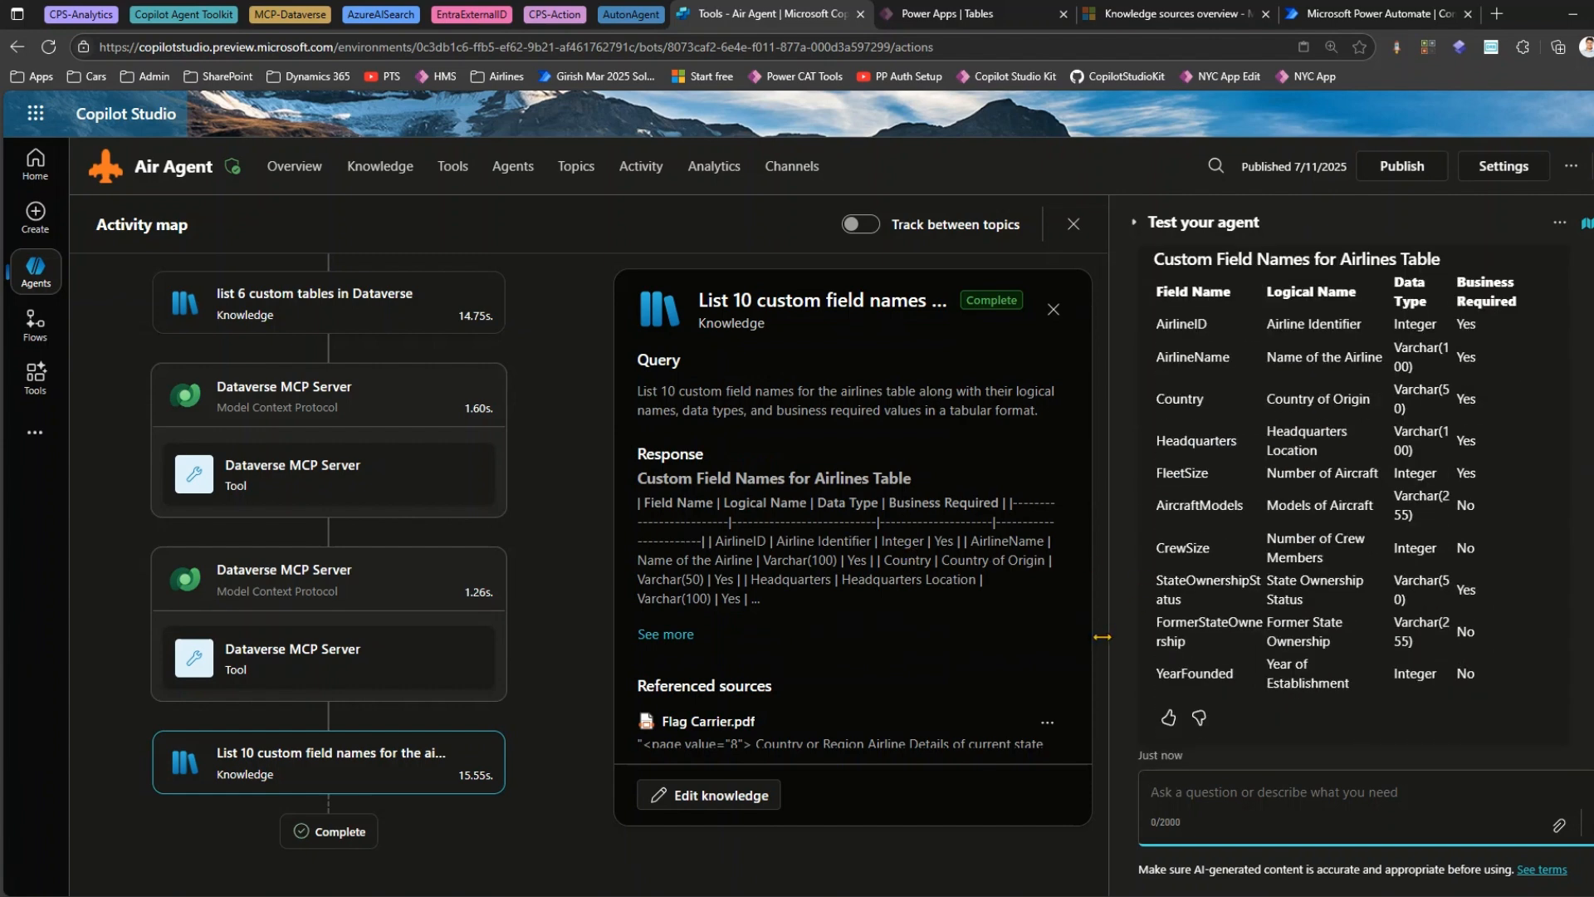
{"action": "scroll", "coordinate": [1304, 548], "scroll_direction": "up", "scroll_amount": 3}
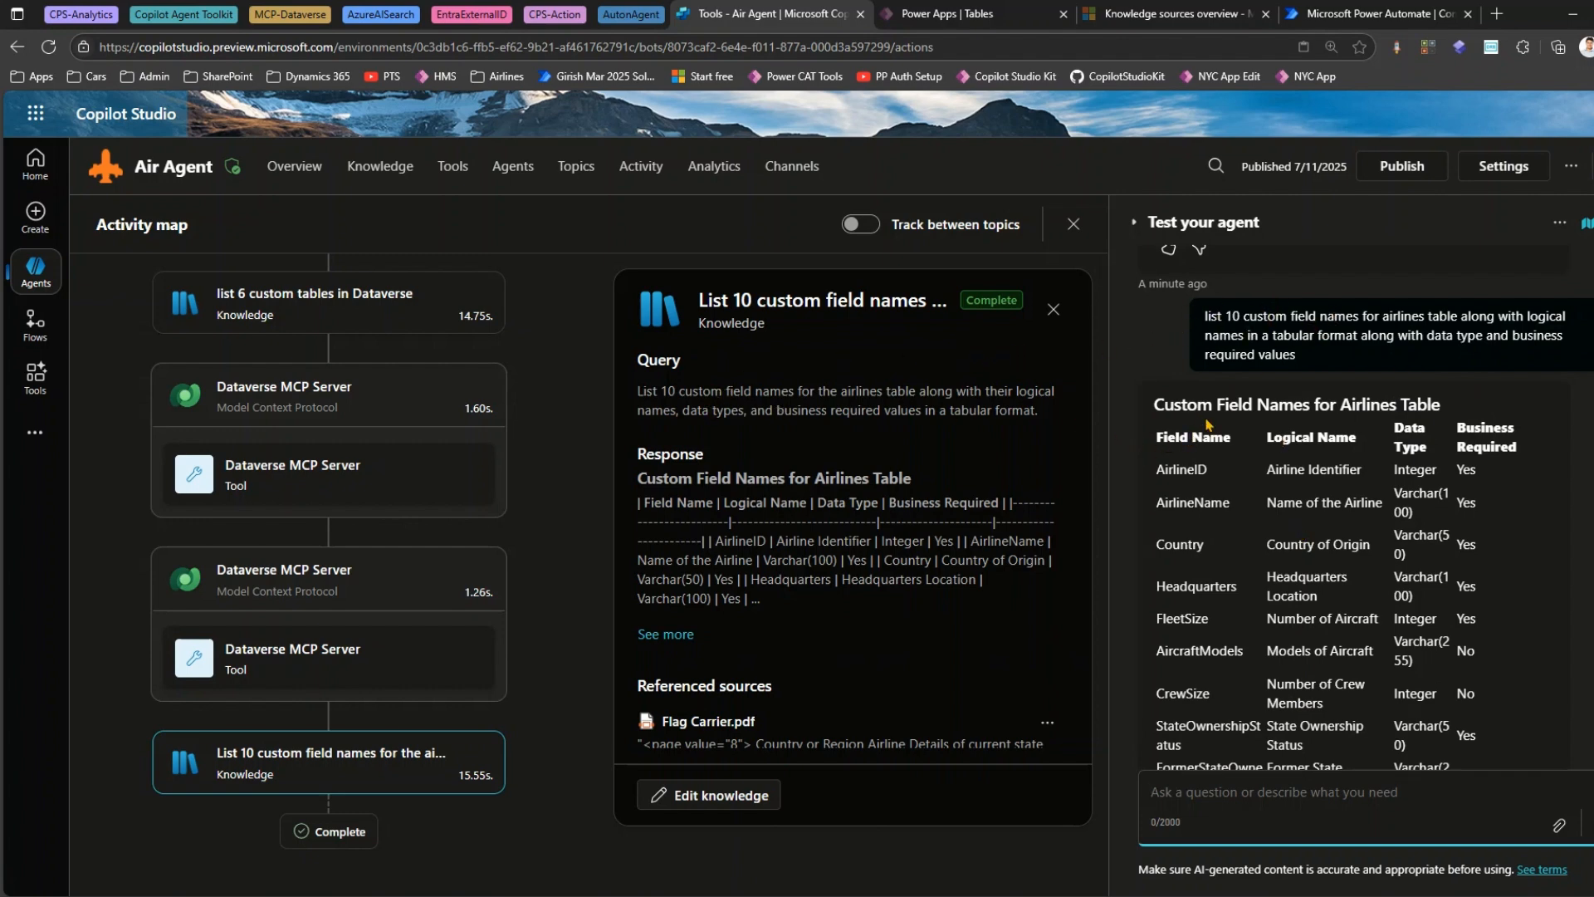
{"action": "left_click_drag", "start_coordinate": [1161, 470], "coordinate": [1492, 699]}
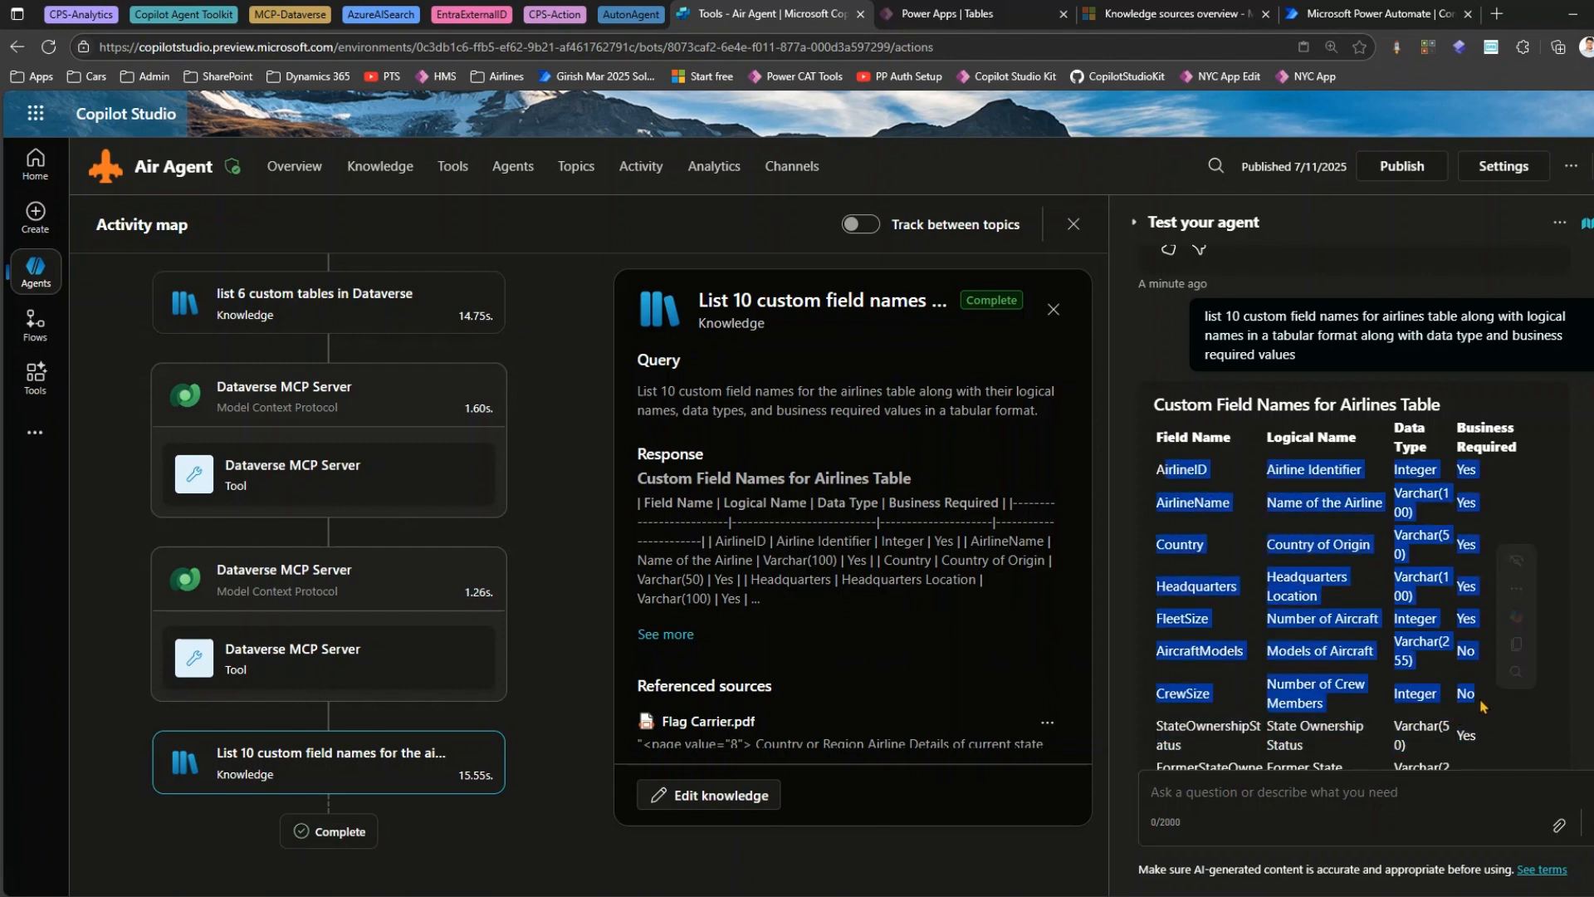
{"action": "scroll", "coordinate": [1474, 693], "scroll_direction": "down", "scroll_amount": 2}
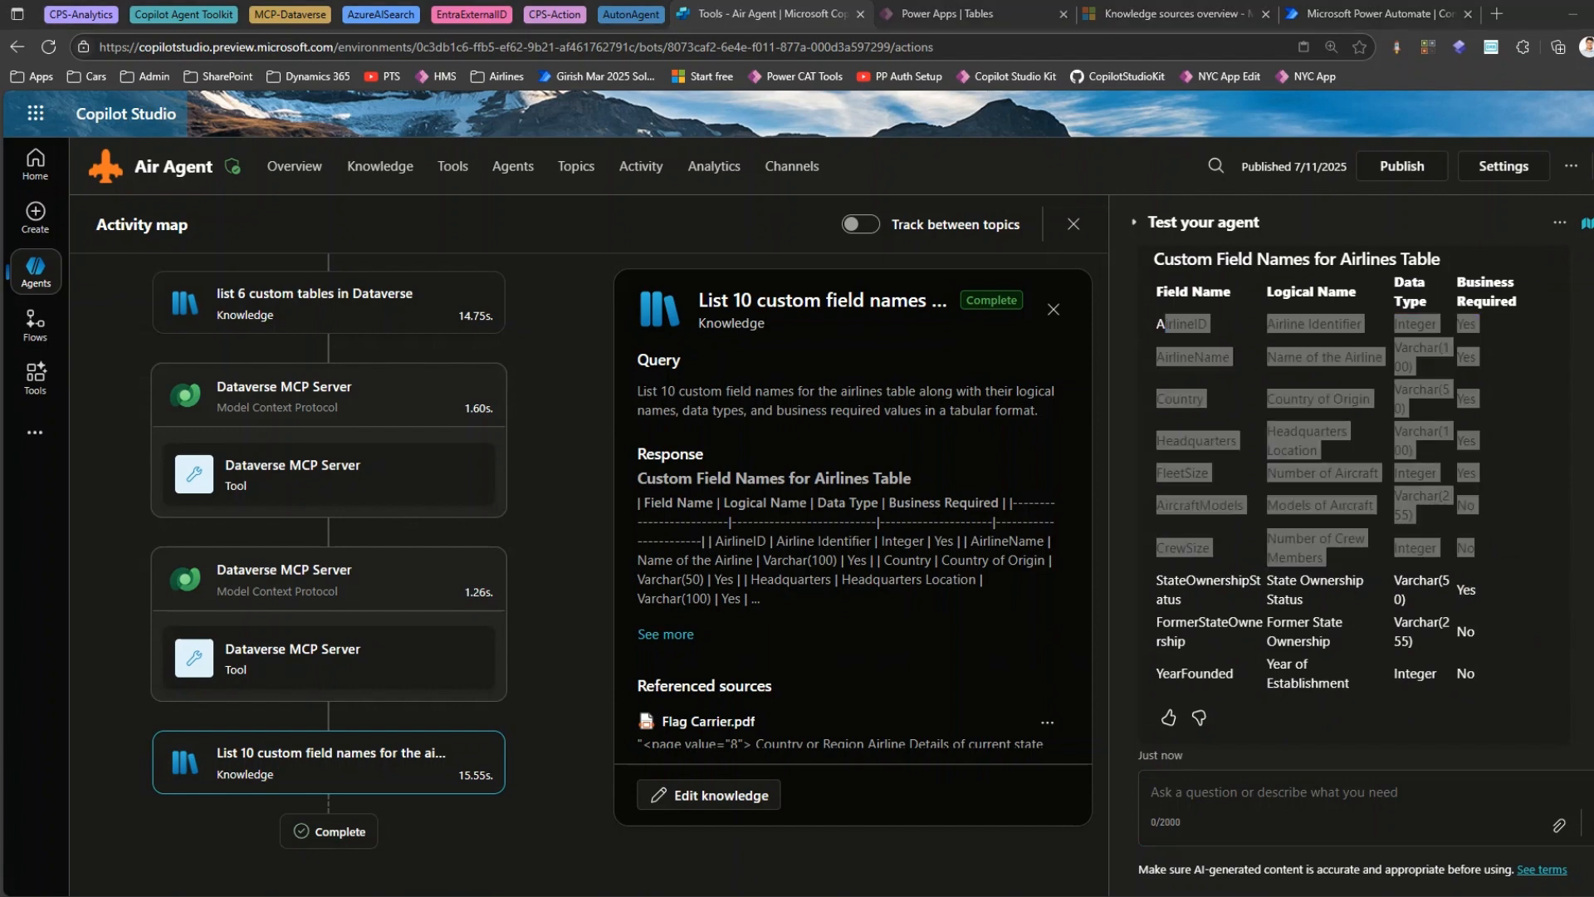
Send the agent the prompt "create record in airline table with name as Kenya Airways".
{"action": "left_click", "coordinate": [1285, 822]}
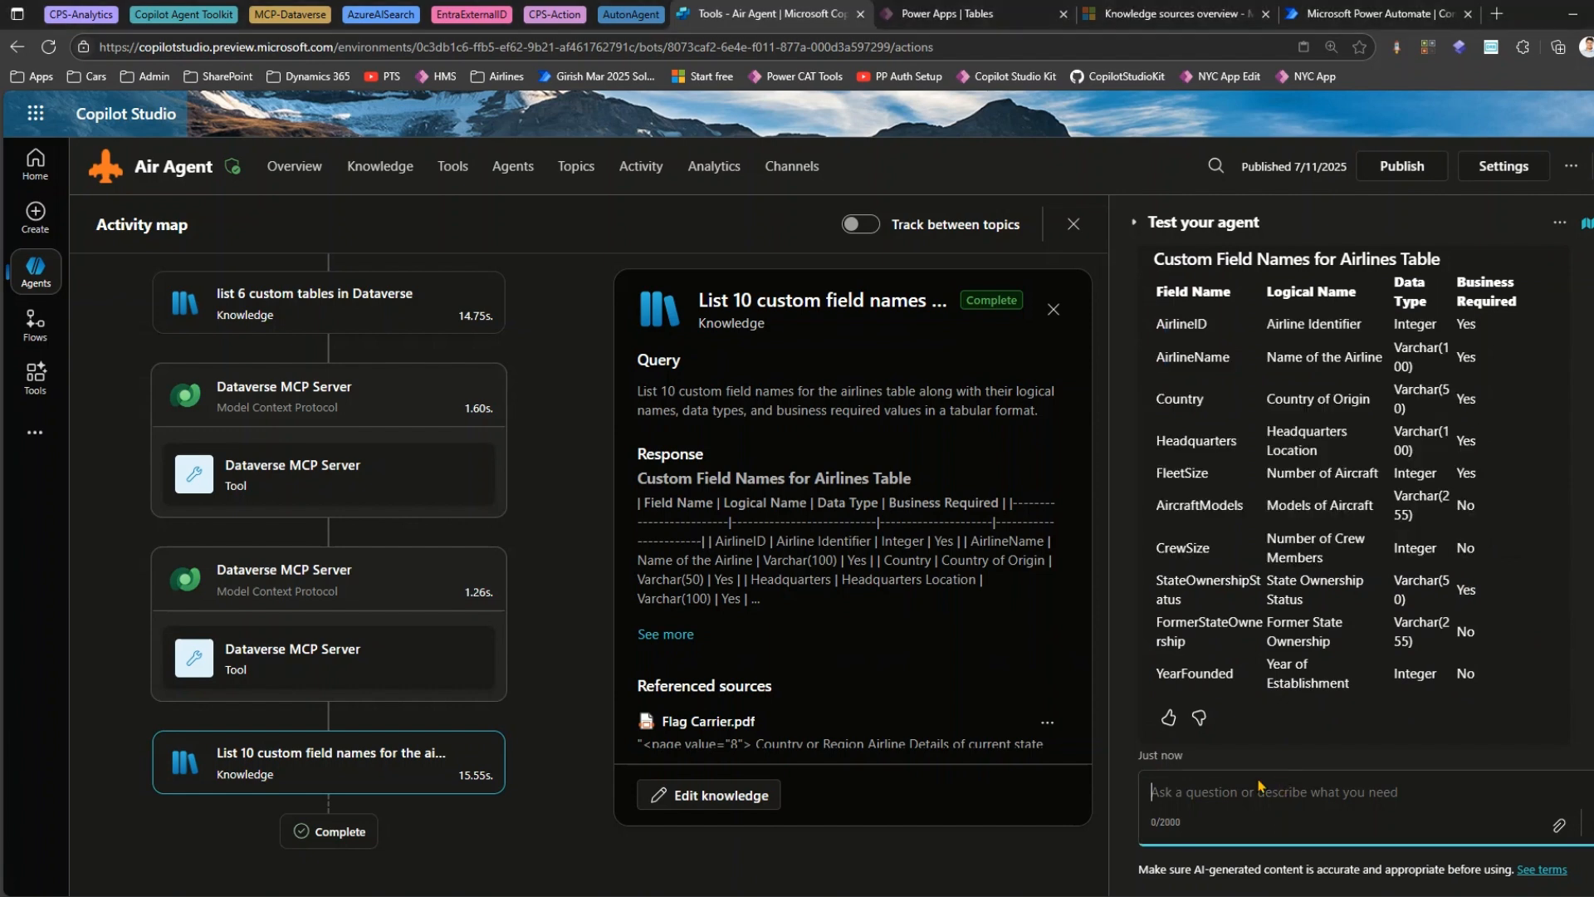
{"action": "type", "text": "create record in"}
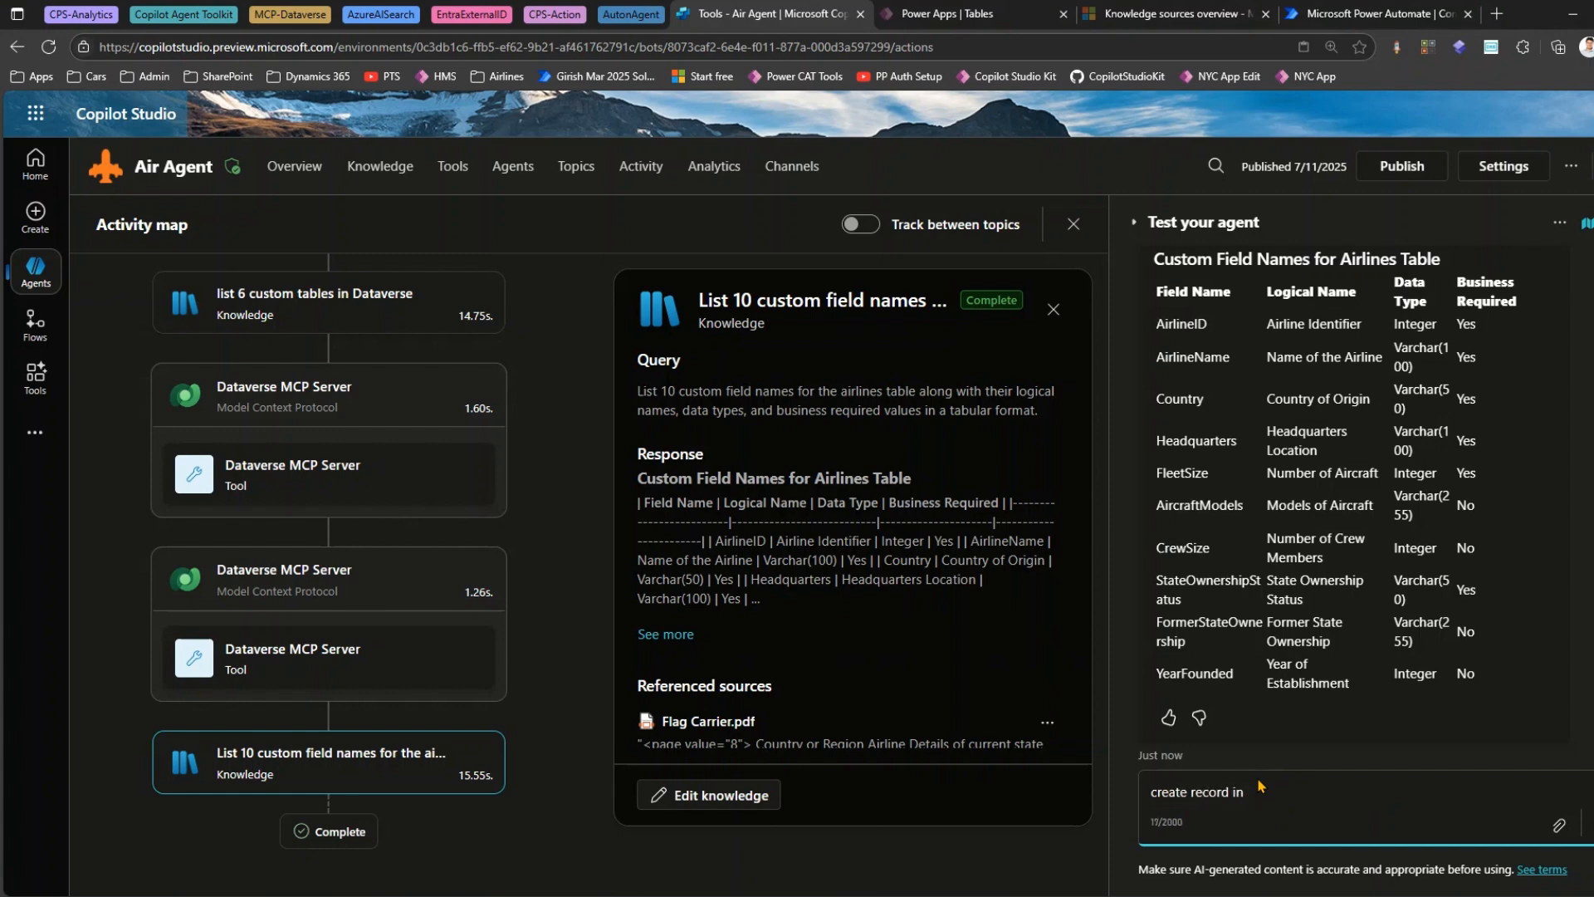
{"action": "type", "text": " airline table with name as "}
{"action": "type", "text": "Air"}
{"action": "key", "text": "BackSpace"}
{"action": "key", "text": "BackSpace"}
{"action": "key", "text": "BackSpace"}
{"action": "key", "text": "BackSpace"}
{"action": "type", "text": "Kenya Airways"}
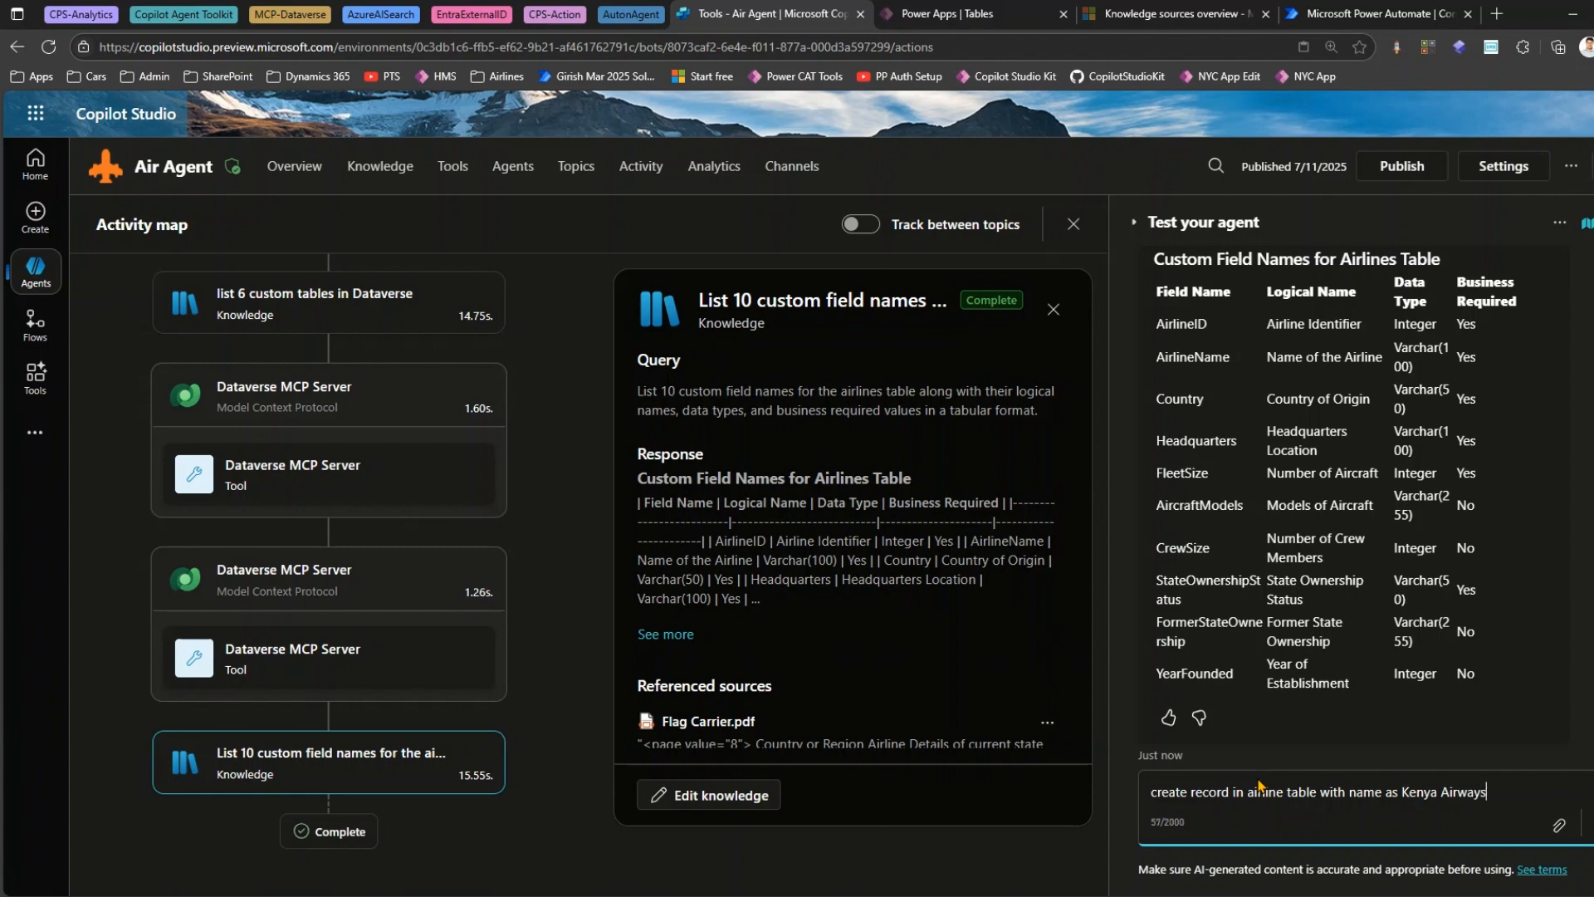
{"action": "key", "text": "Return"}
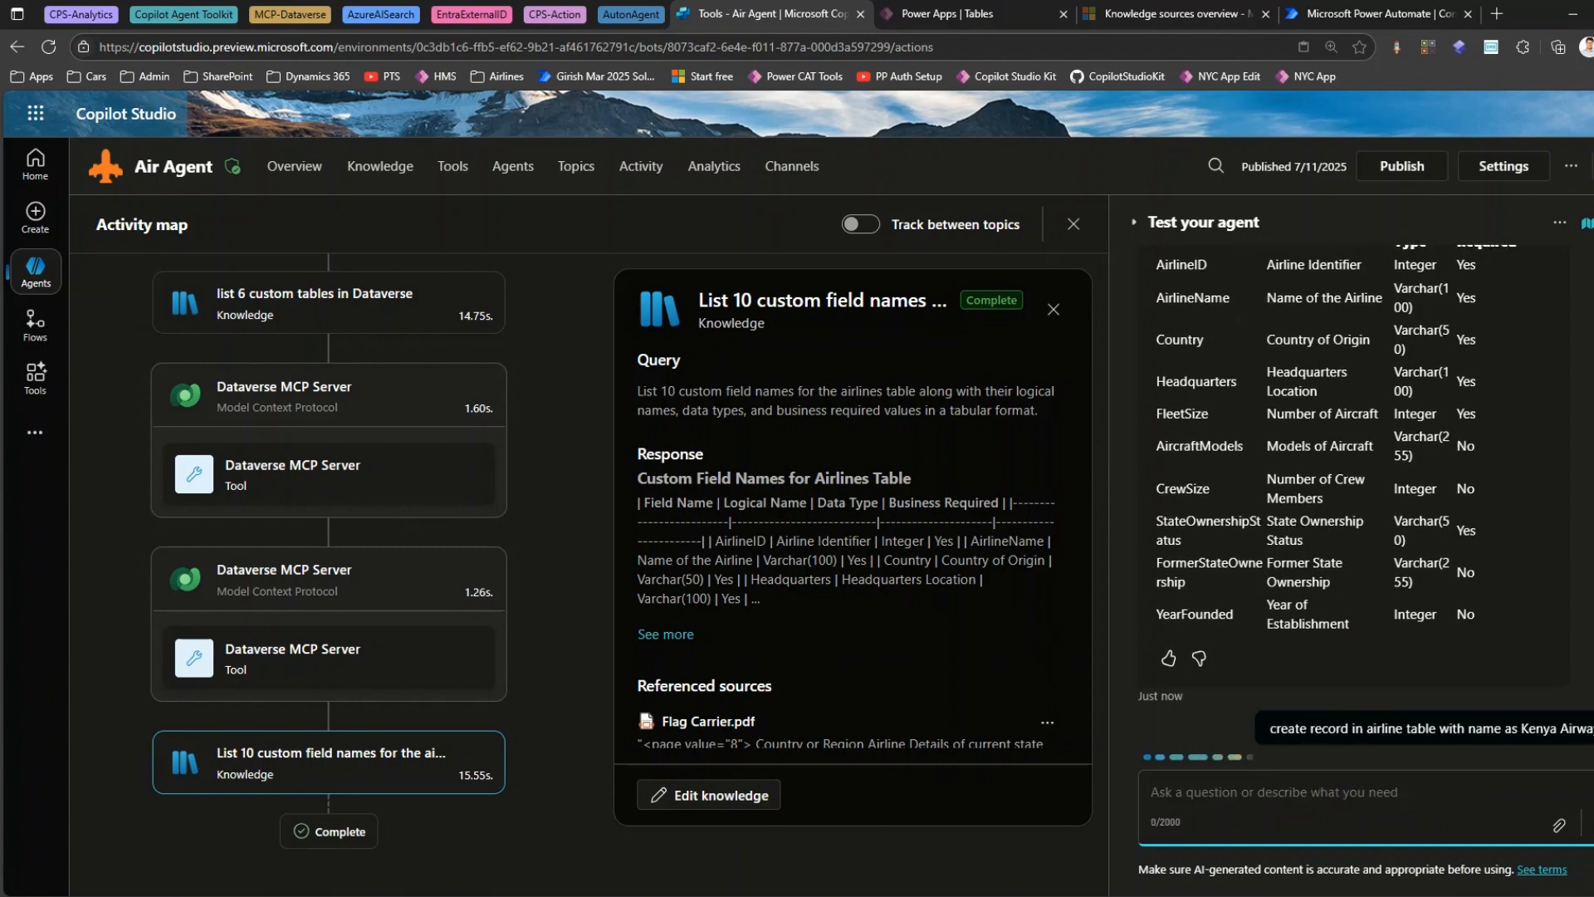
Open the Airline App from the saved Airlines bookmarks in a new browser tab.
{"action": "left_click", "coordinate": [1497, 13]}
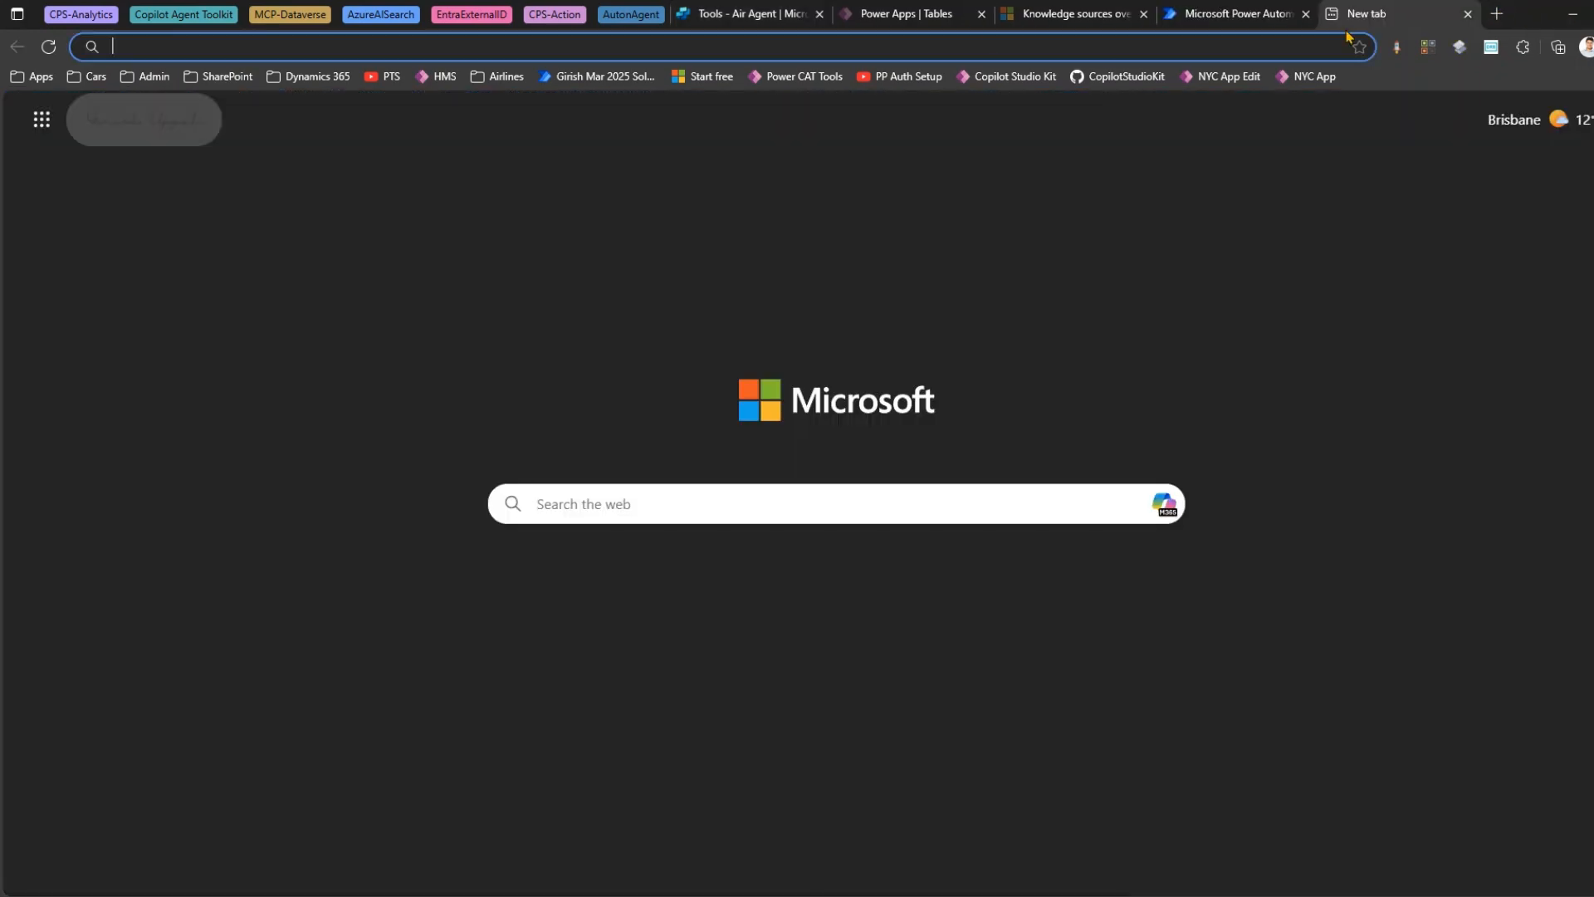
{"action": "left_click", "coordinate": [502, 76]}
{"action": "left_click", "coordinate": [531, 157]}
{"action": "left_click", "coordinate": [501, 76]}
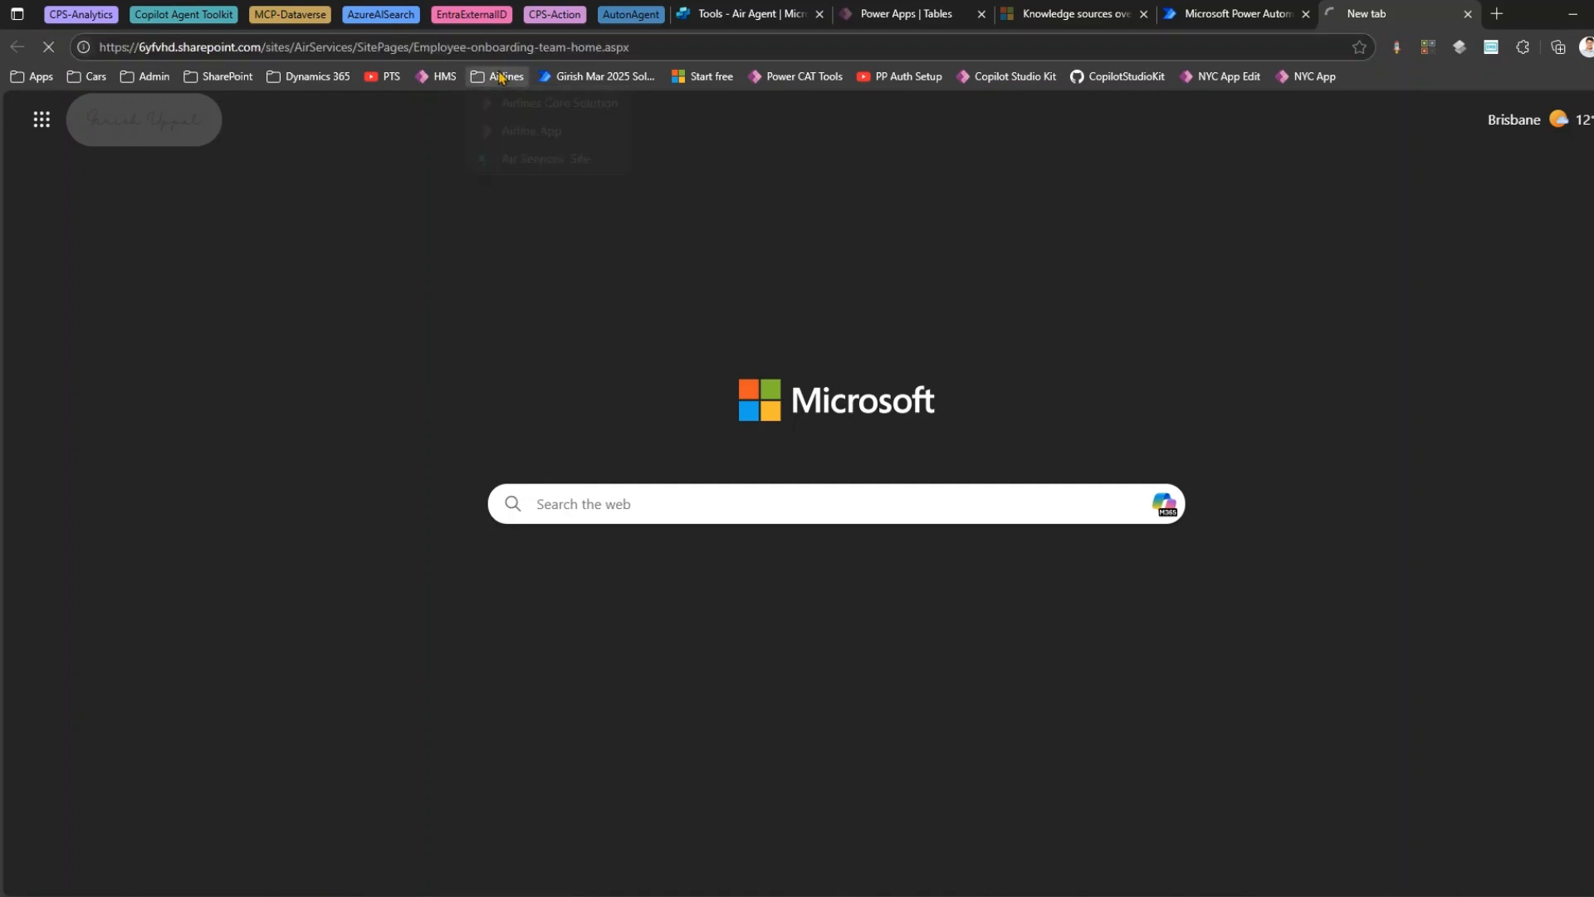
{"action": "left_click", "coordinate": [544, 132]}
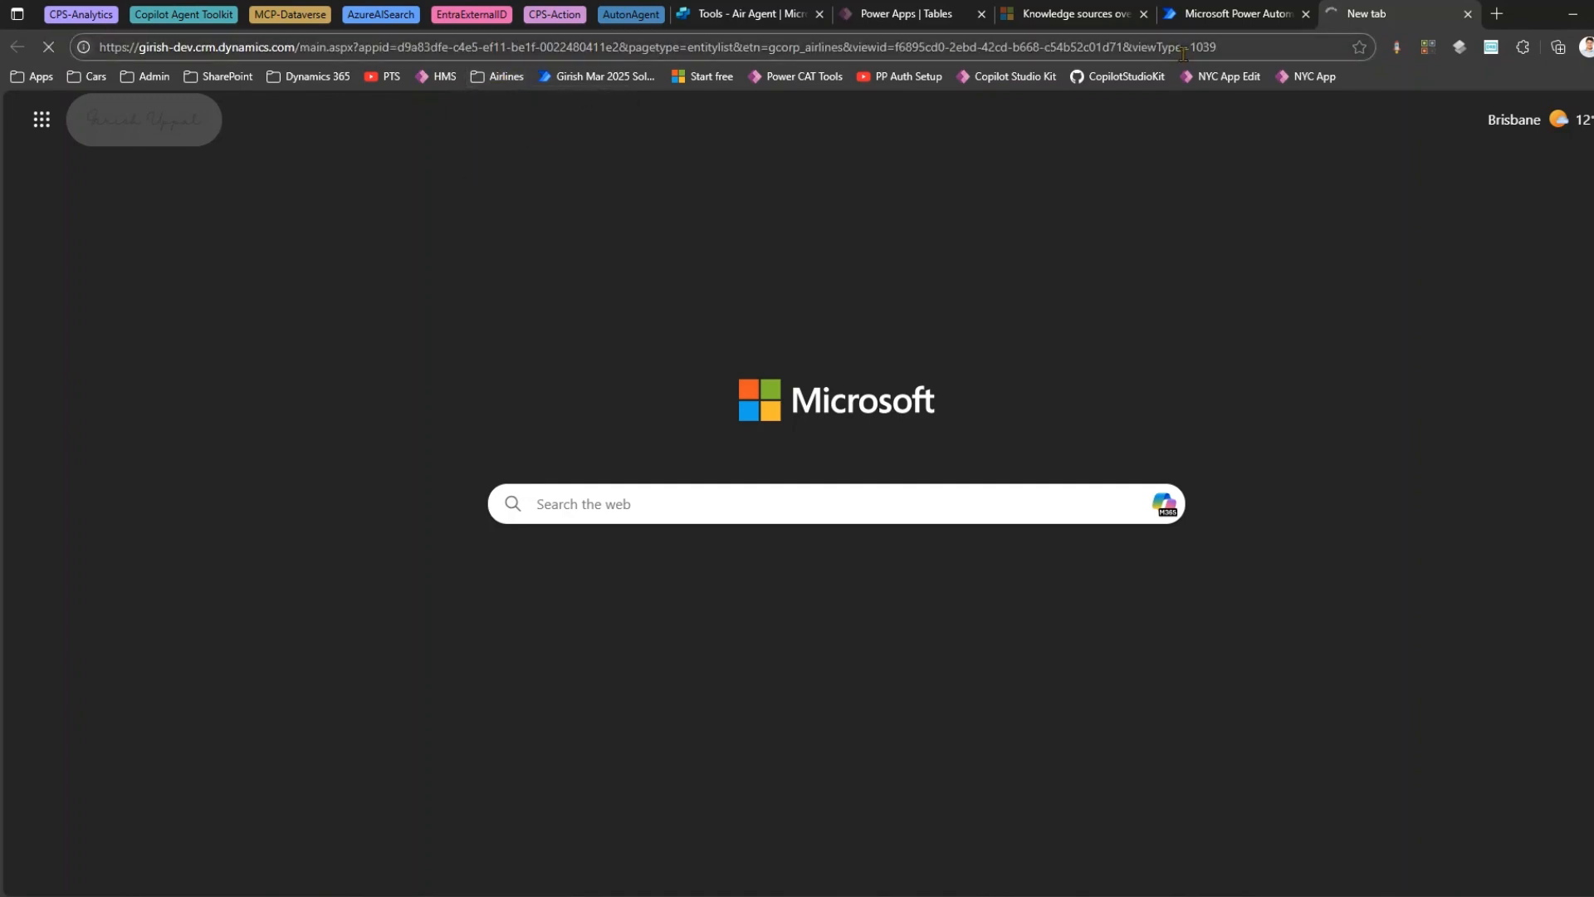
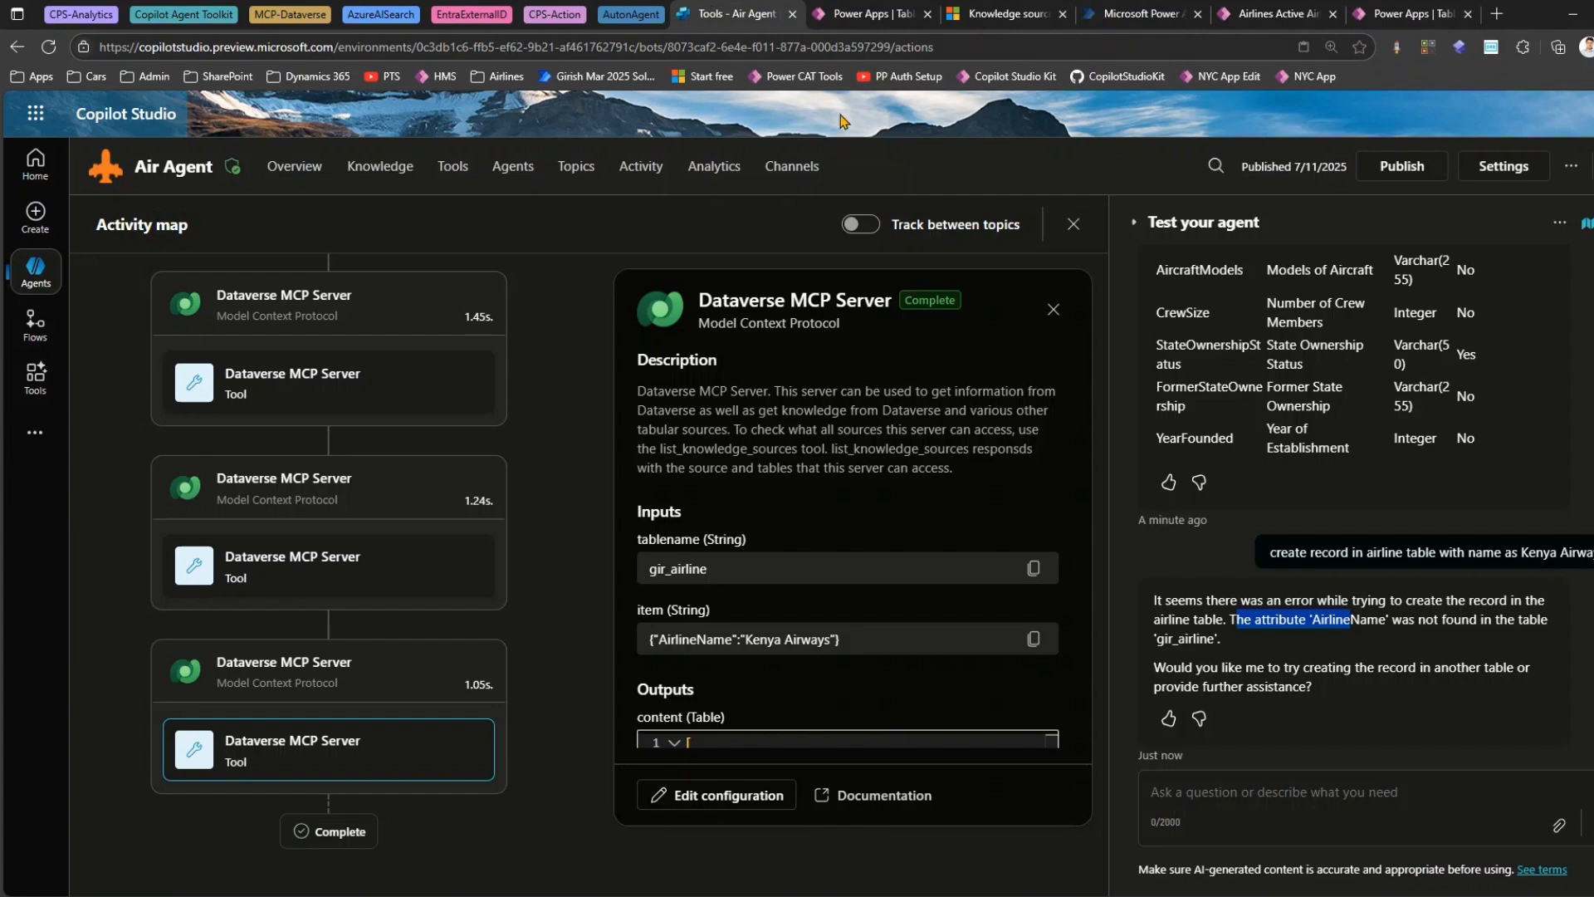
Send the agent the prompt "create record in airline table with name as Kenya Airways and total staff as 300".
{"action": "left_click", "coordinate": [1293, 616]}
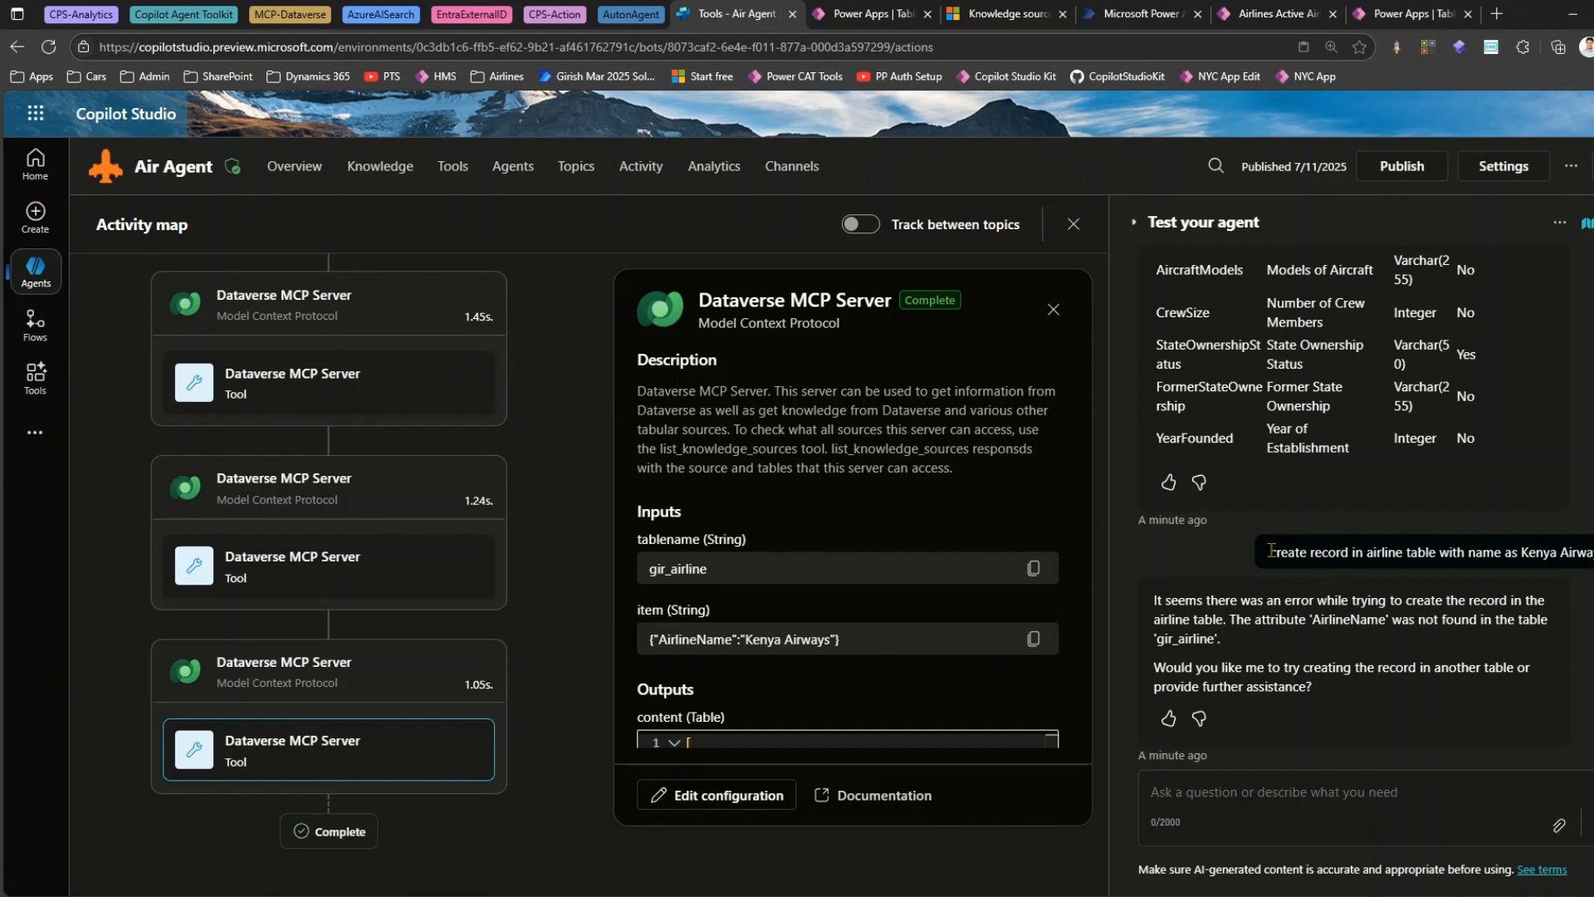
{"action": "left_click_drag", "start_coordinate": [1270, 550], "coordinate": [1590, 554]}
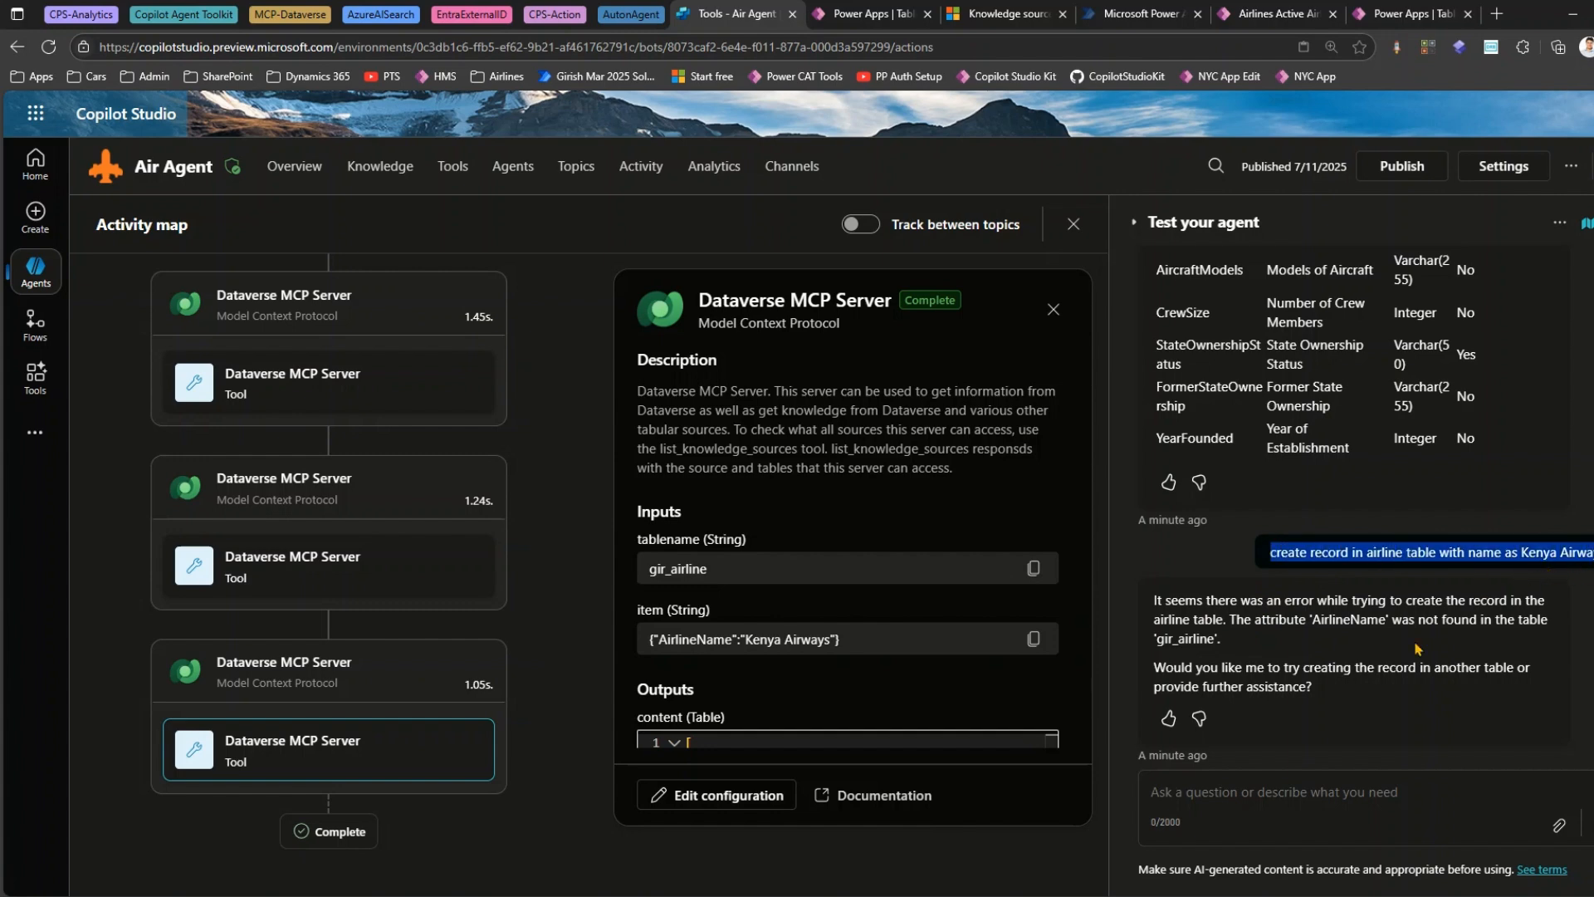
{"action": "left_click", "coordinate": [1255, 788]}
{"action": "type", "text": "create record in airline table with name as Kenya Airways"}
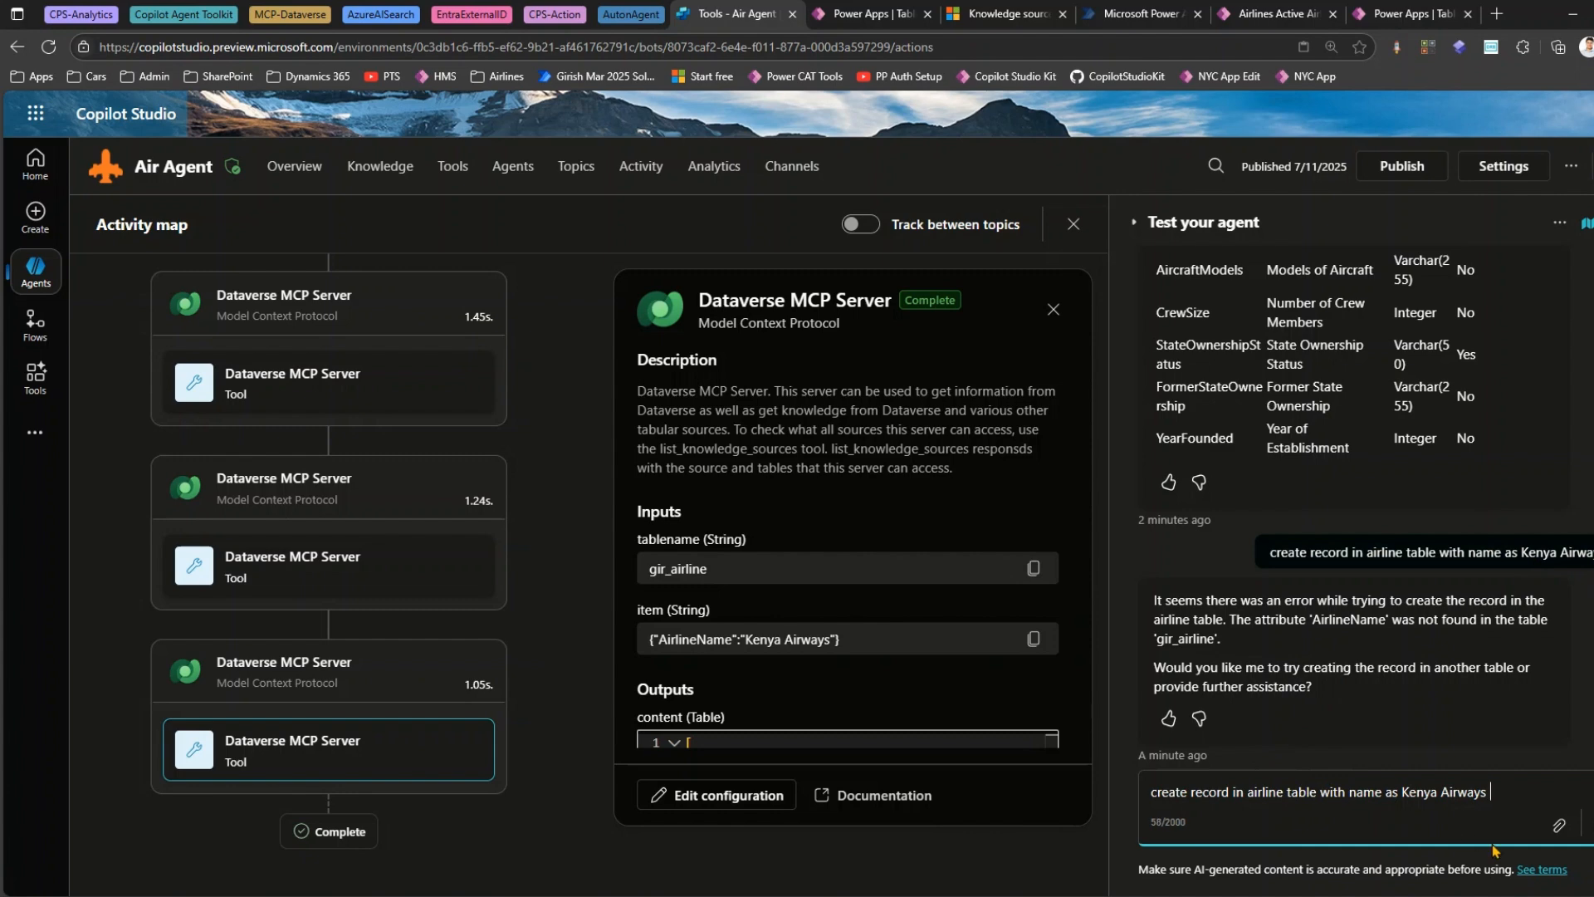
{"action": "type", "text": "and total staff as 300"}
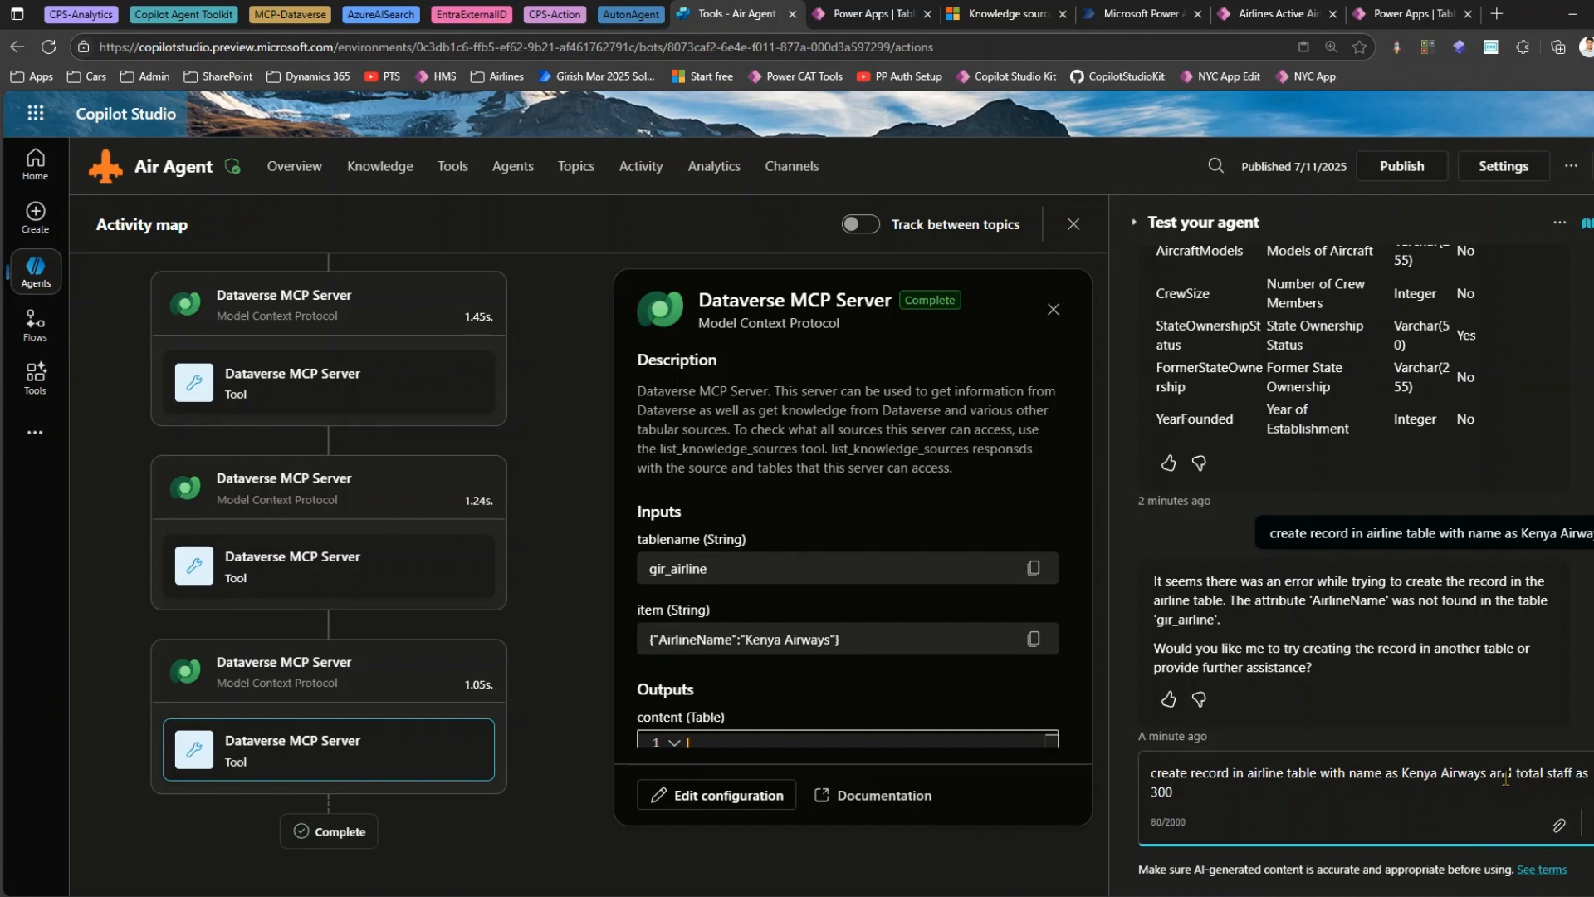
{"action": "left_click_drag", "start_coordinate": [1512, 781], "coordinate": [1572, 775]}
{"action": "left_click", "coordinate": [1328, 795]}
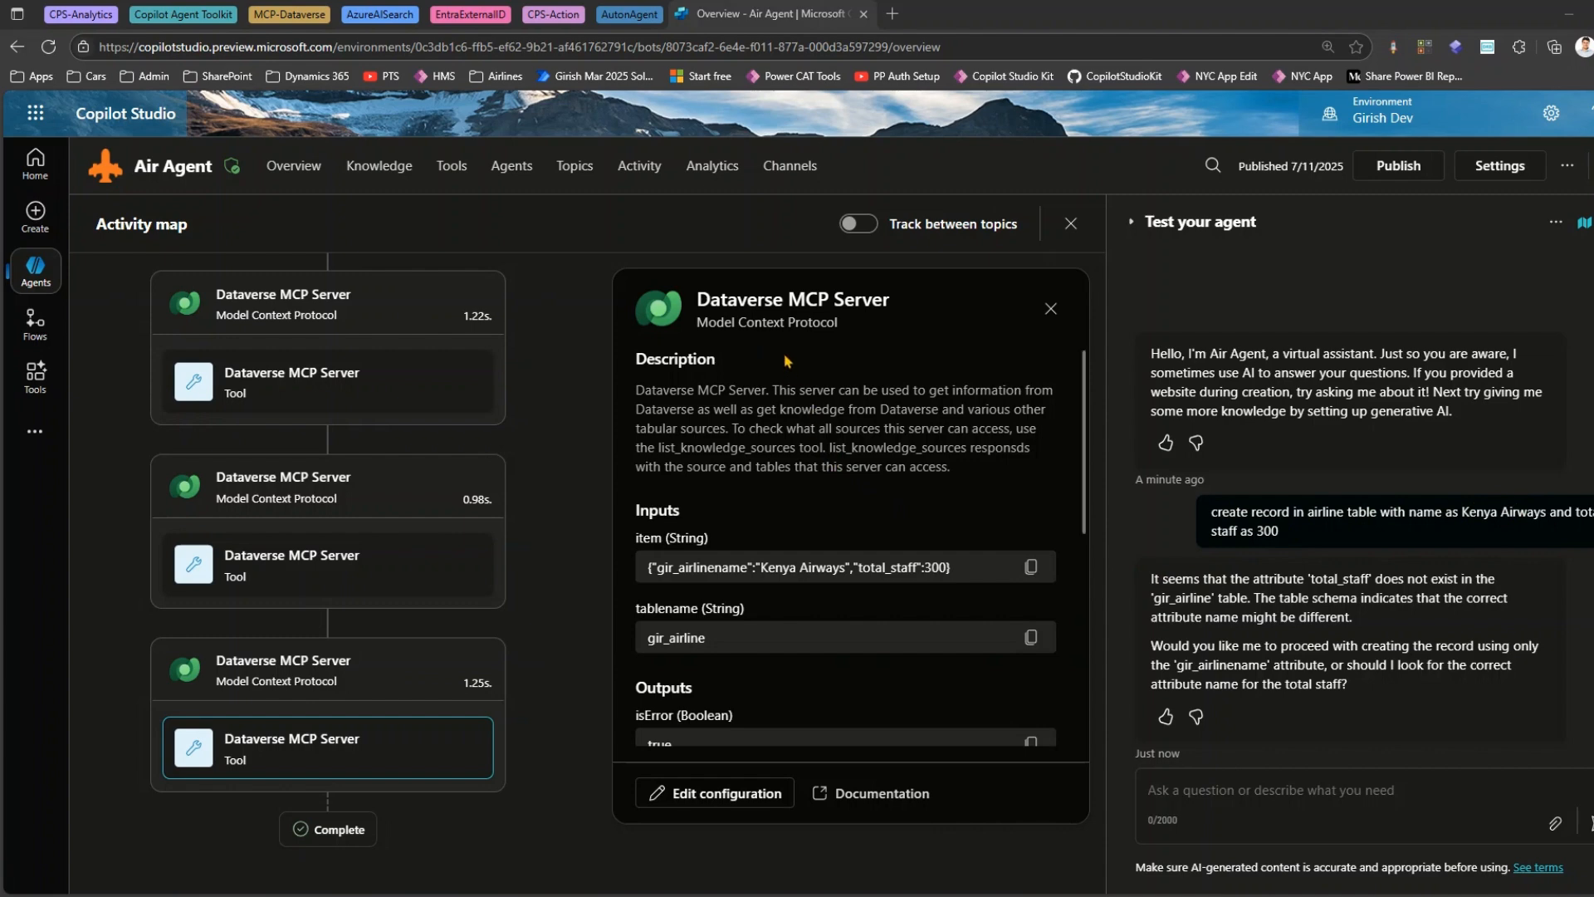
Answer "Yes" to the agent's question about the total staff attribute and examine its reply.
{"action": "left_click_drag", "start_coordinate": [1152, 598], "coordinate": [1212, 604]}
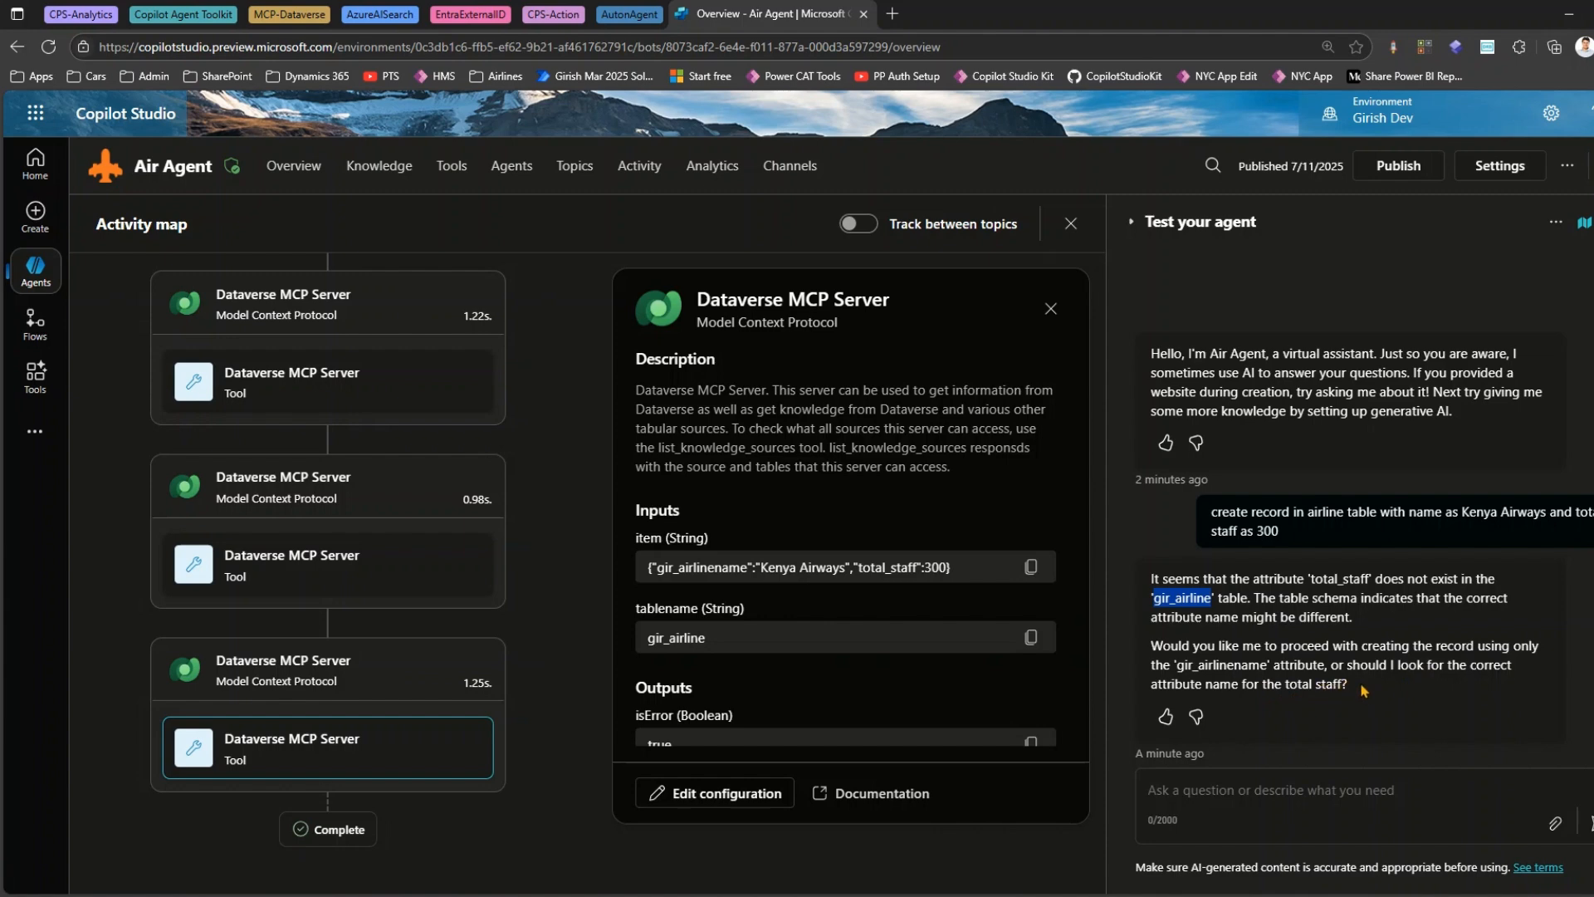
{"action": "left_click", "coordinate": [1230, 796]}
{"action": "type", "text": "Yes"}
{"action": "key", "text": "Return"}
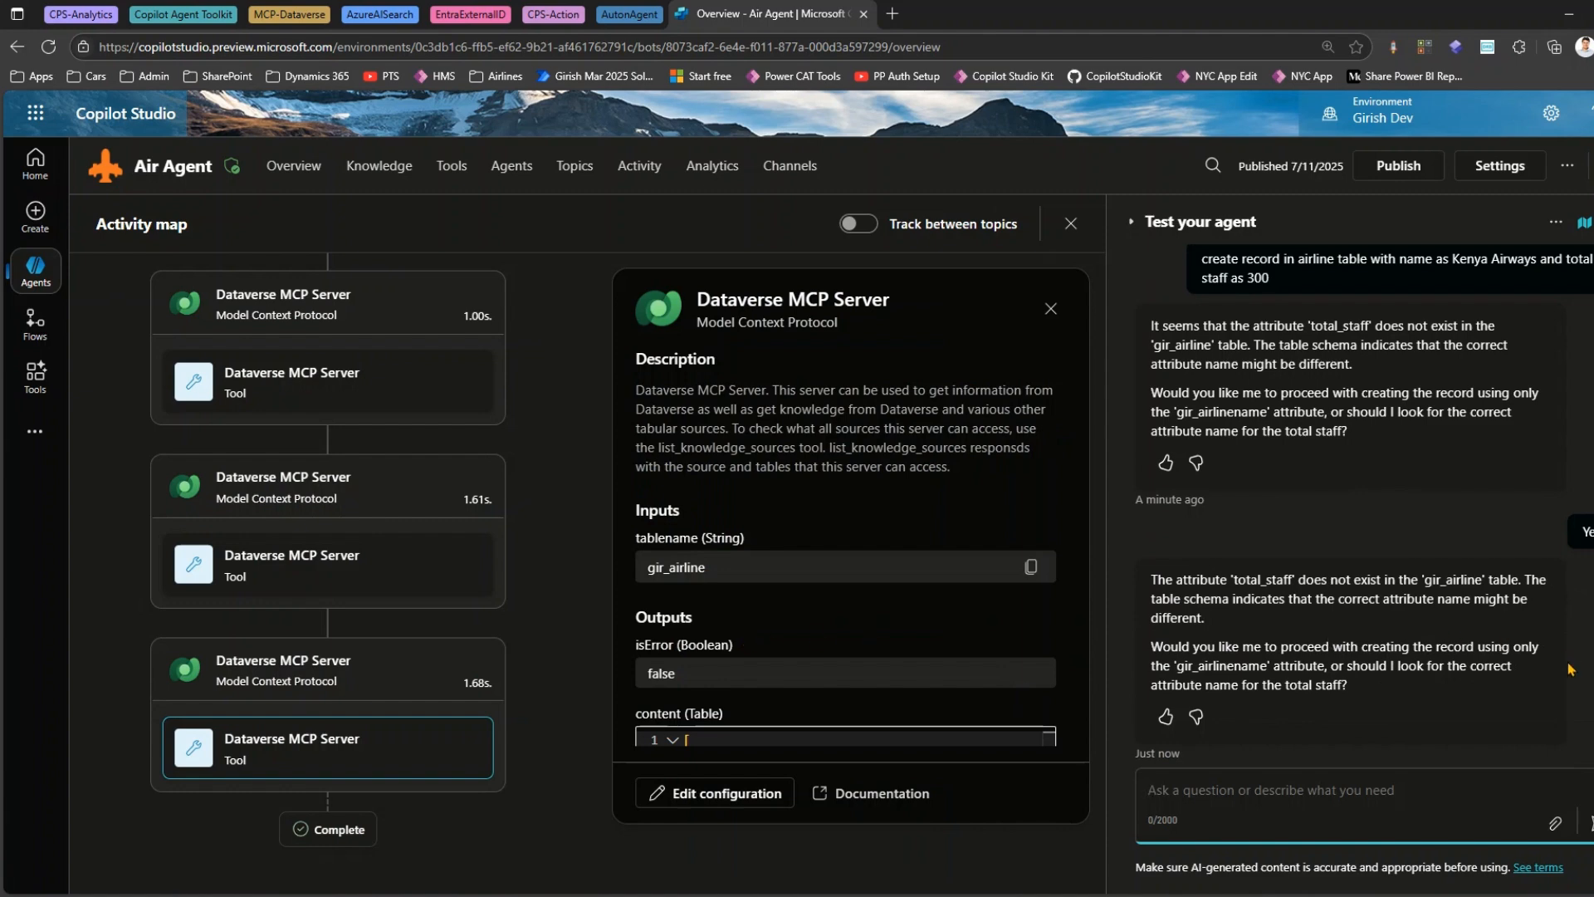
{"action": "left_click_drag", "start_coordinate": [1261, 579], "coordinate": [1466, 583]}
{"action": "left_click", "coordinate": [1432, 579]}
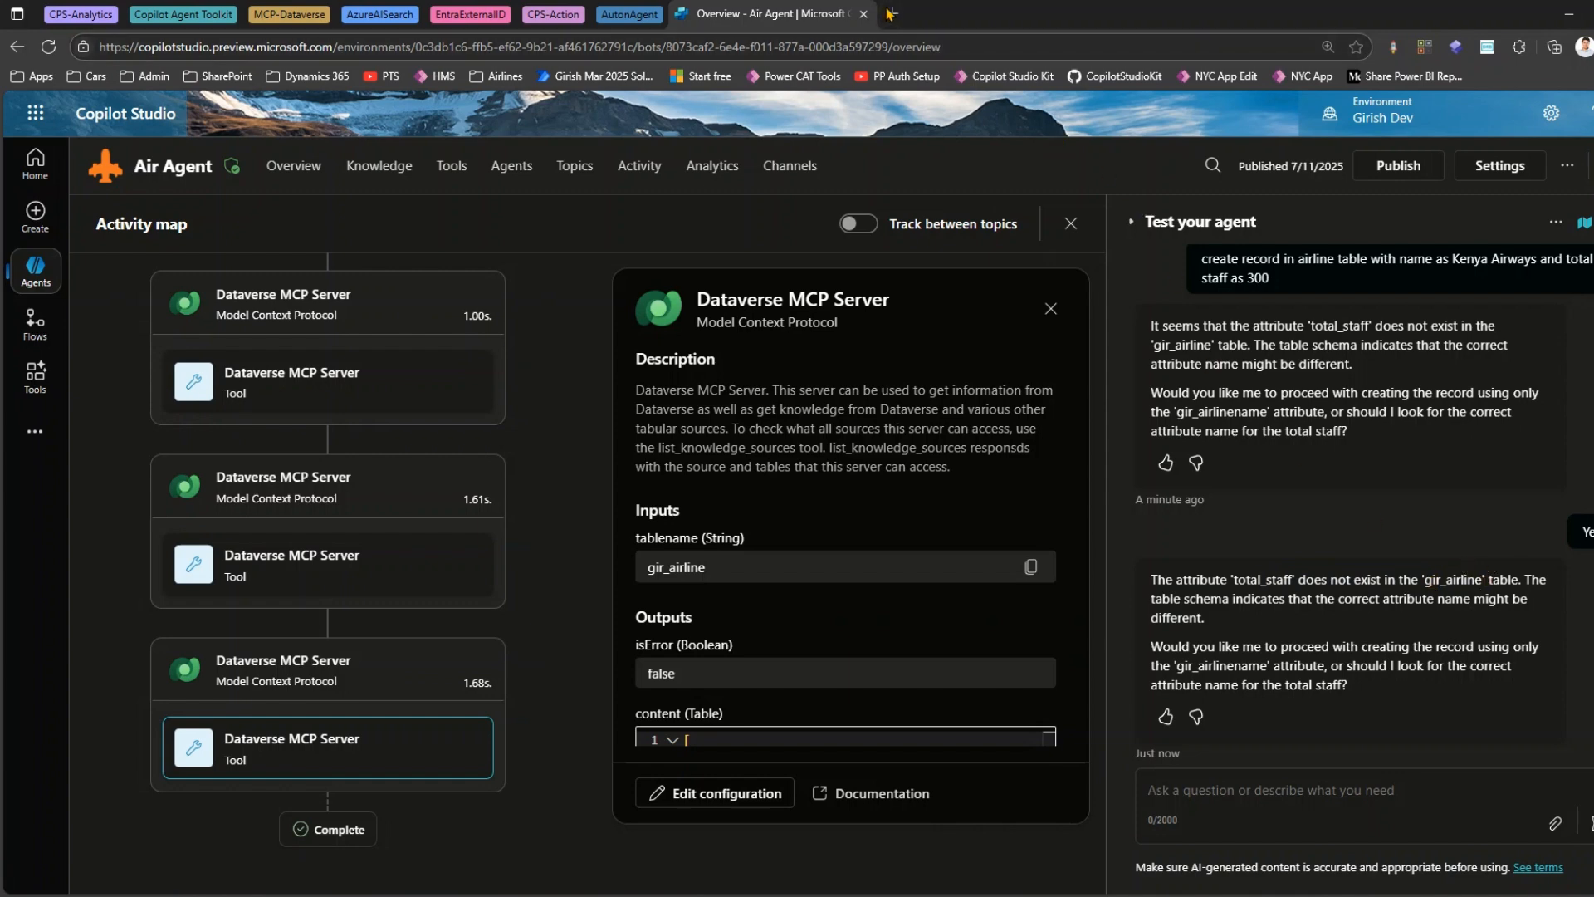
Look up the airline tables' logical names among the custom tables in Power Apps in a new browser tab, and return to the Air Agent chat.
{"action": "key", "text": "ctrl+t"}
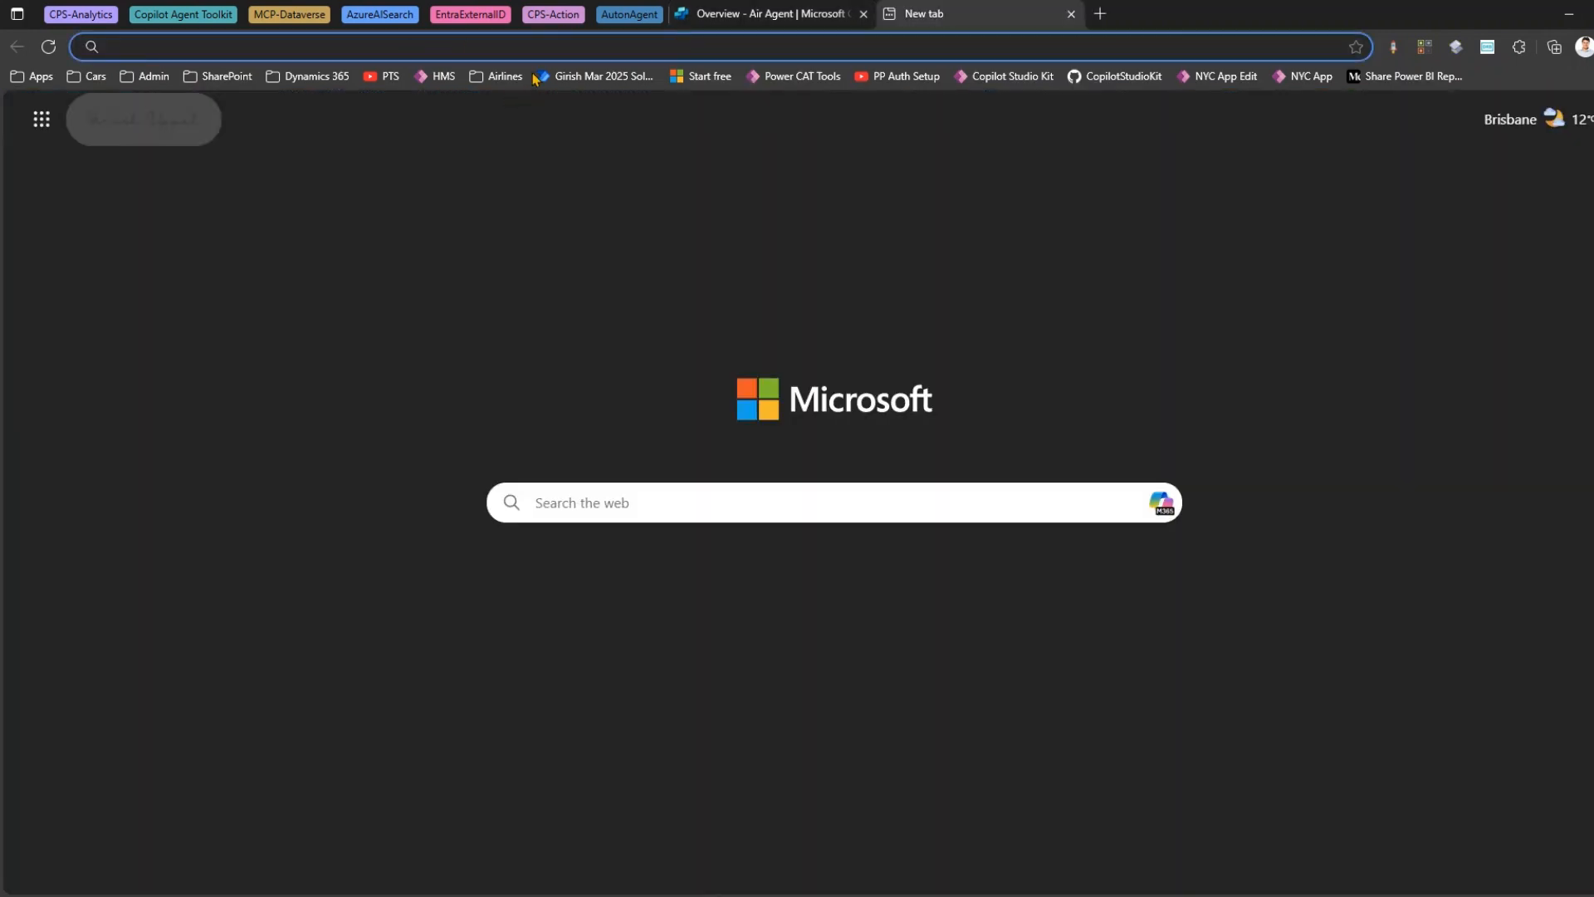
{"action": "left_click", "coordinate": [33, 76]}
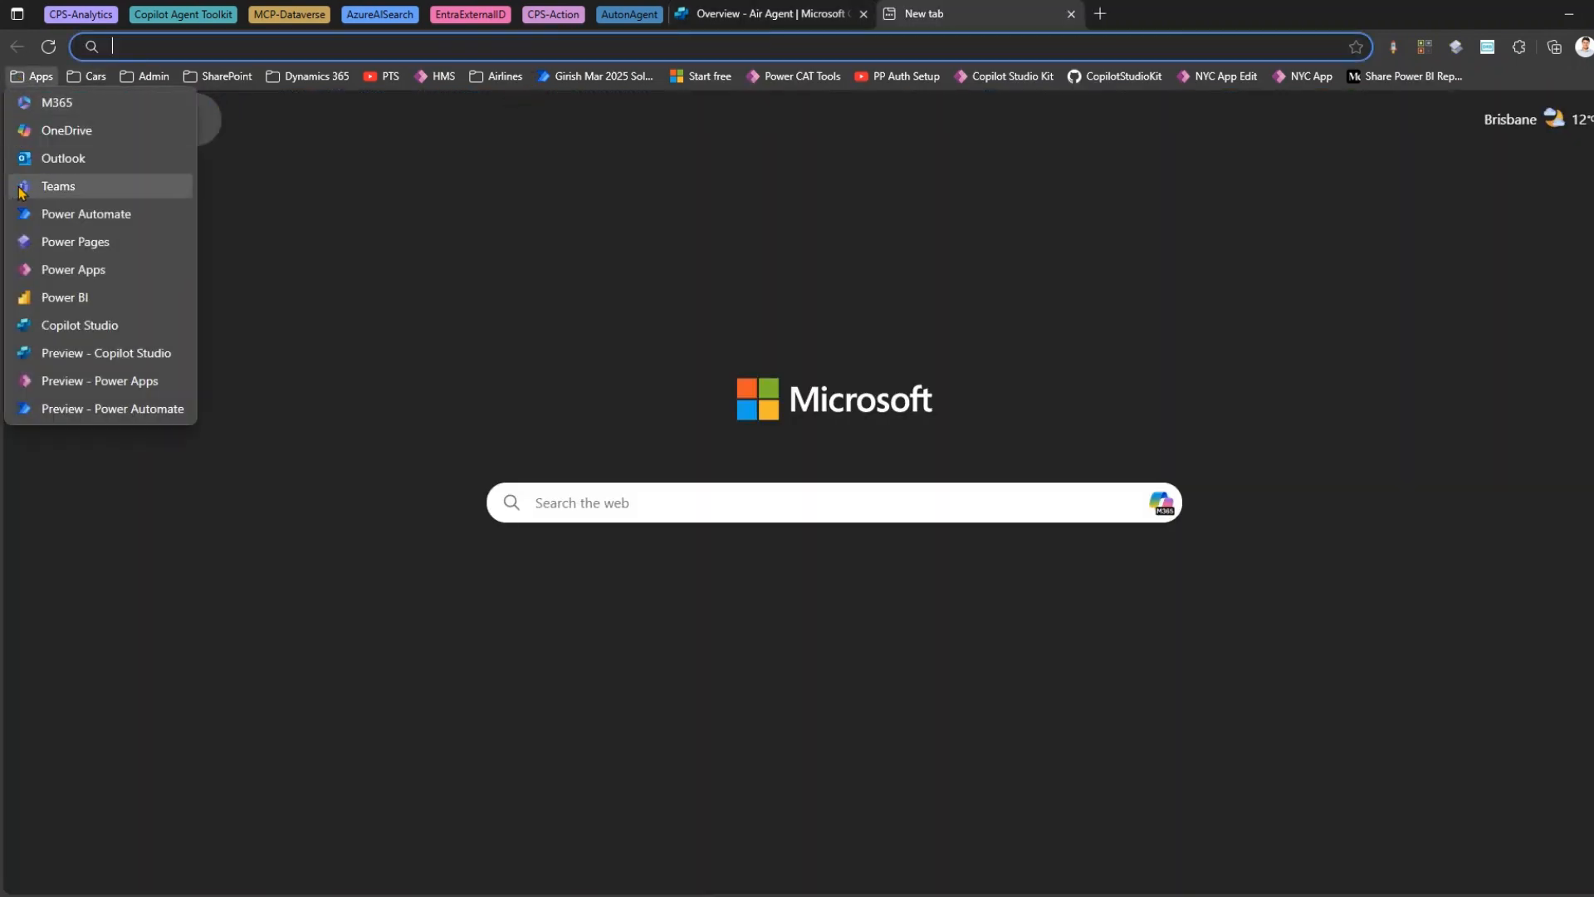
{"action": "left_click", "coordinate": [73, 269]}
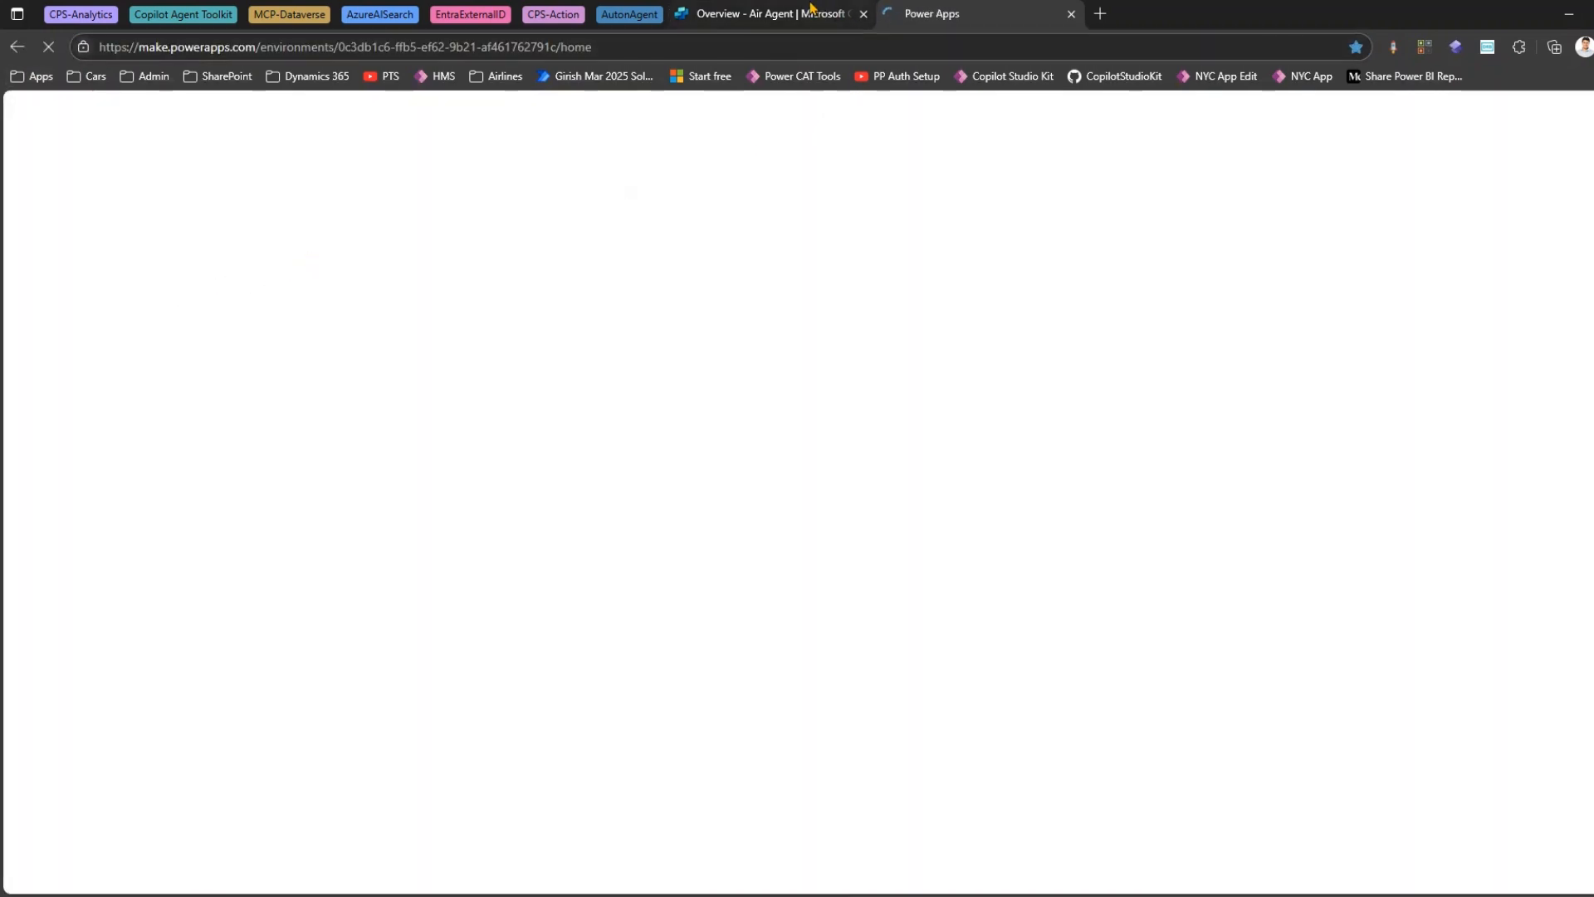
{"action": "mouse_move", "coordinate": [803, 14]}
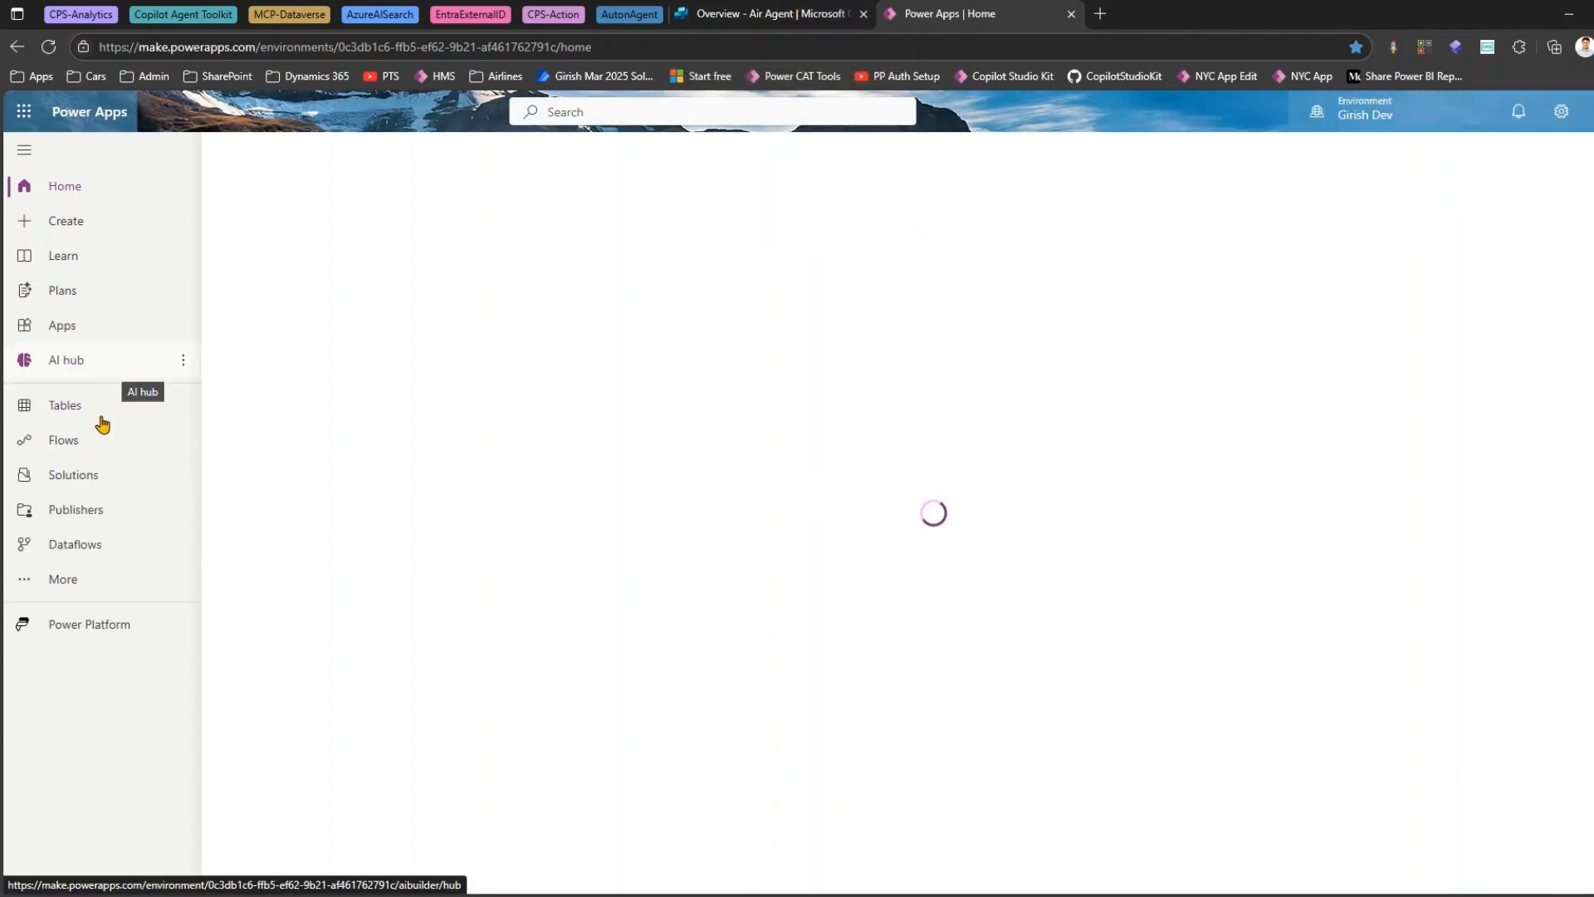
{"action": "left_click", "coordinate": [75, 406]}
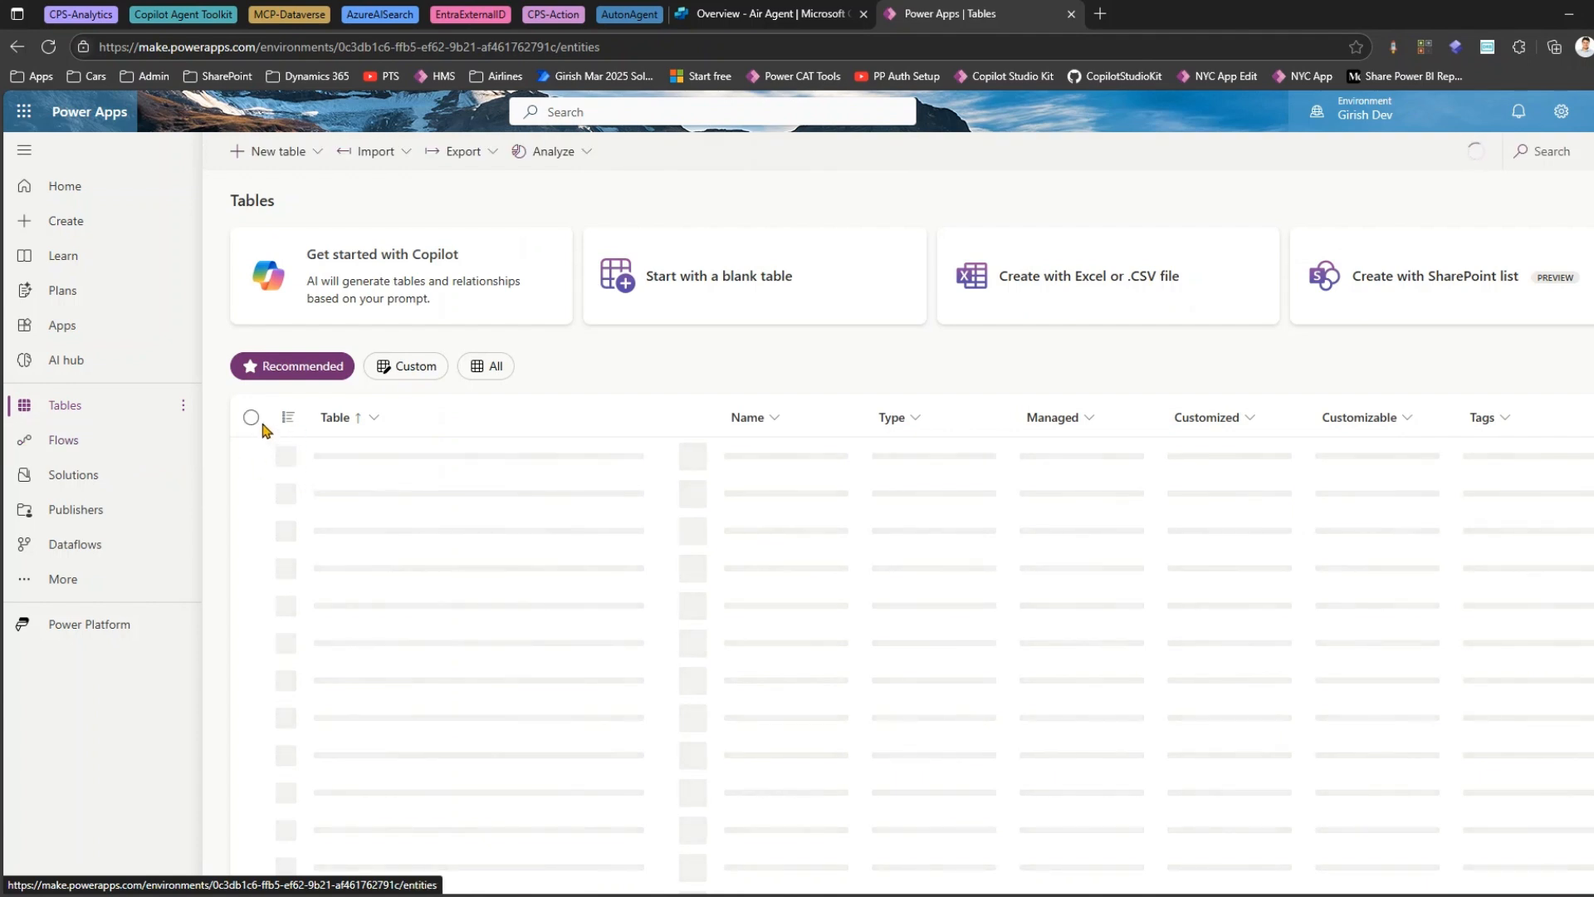
{"action": "left_click", "coordinate": [404, 372]}
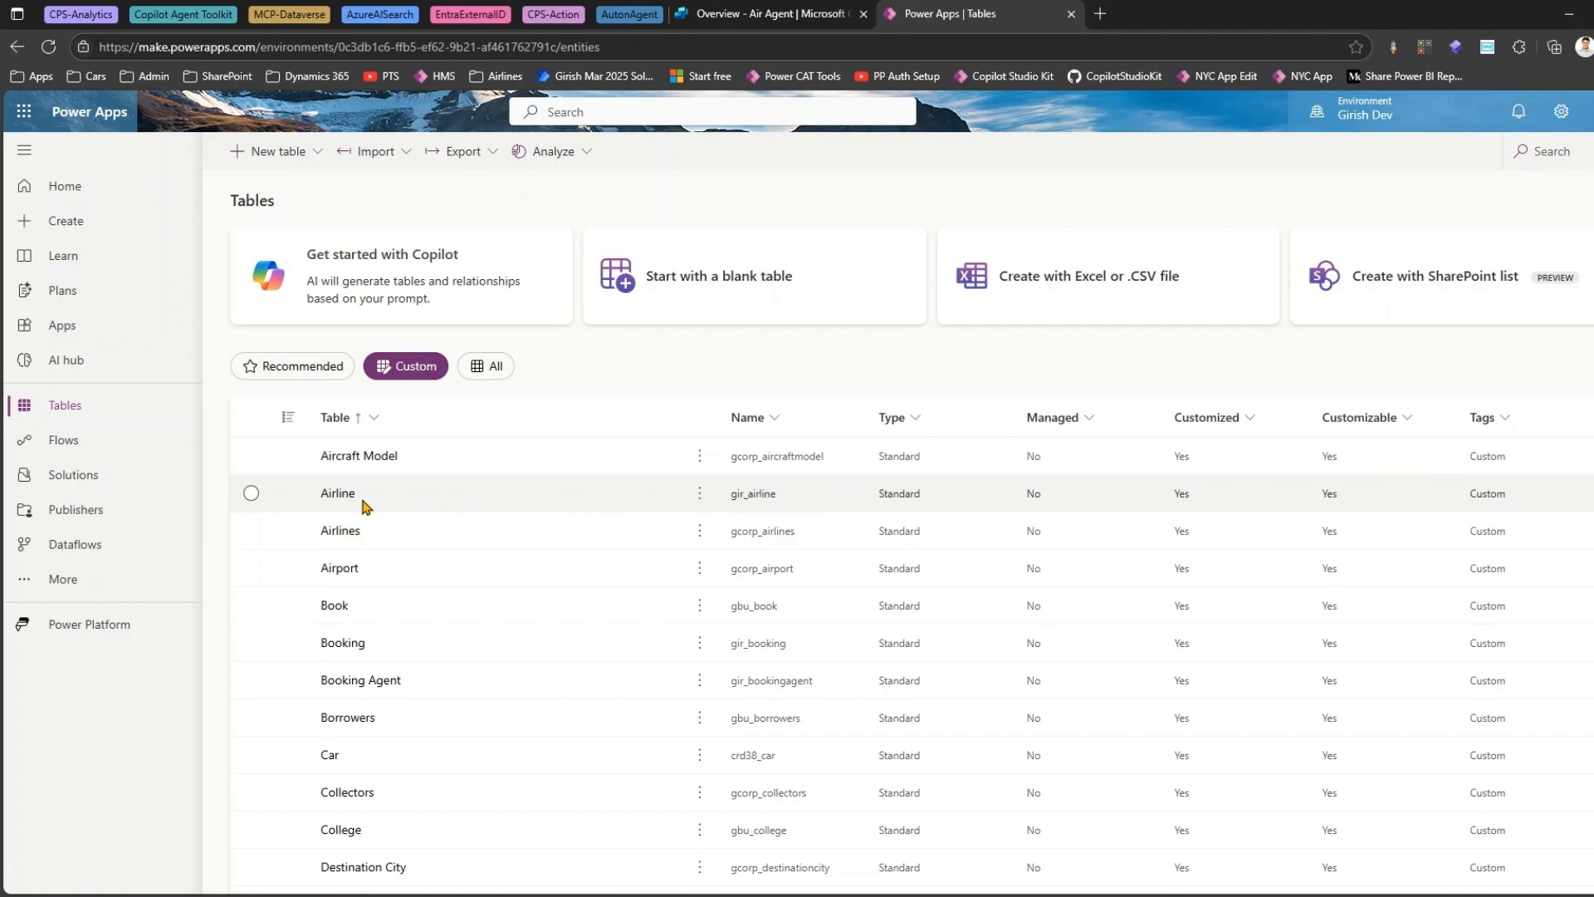
{"action": "left_click", "coordinate": [780, 13]}
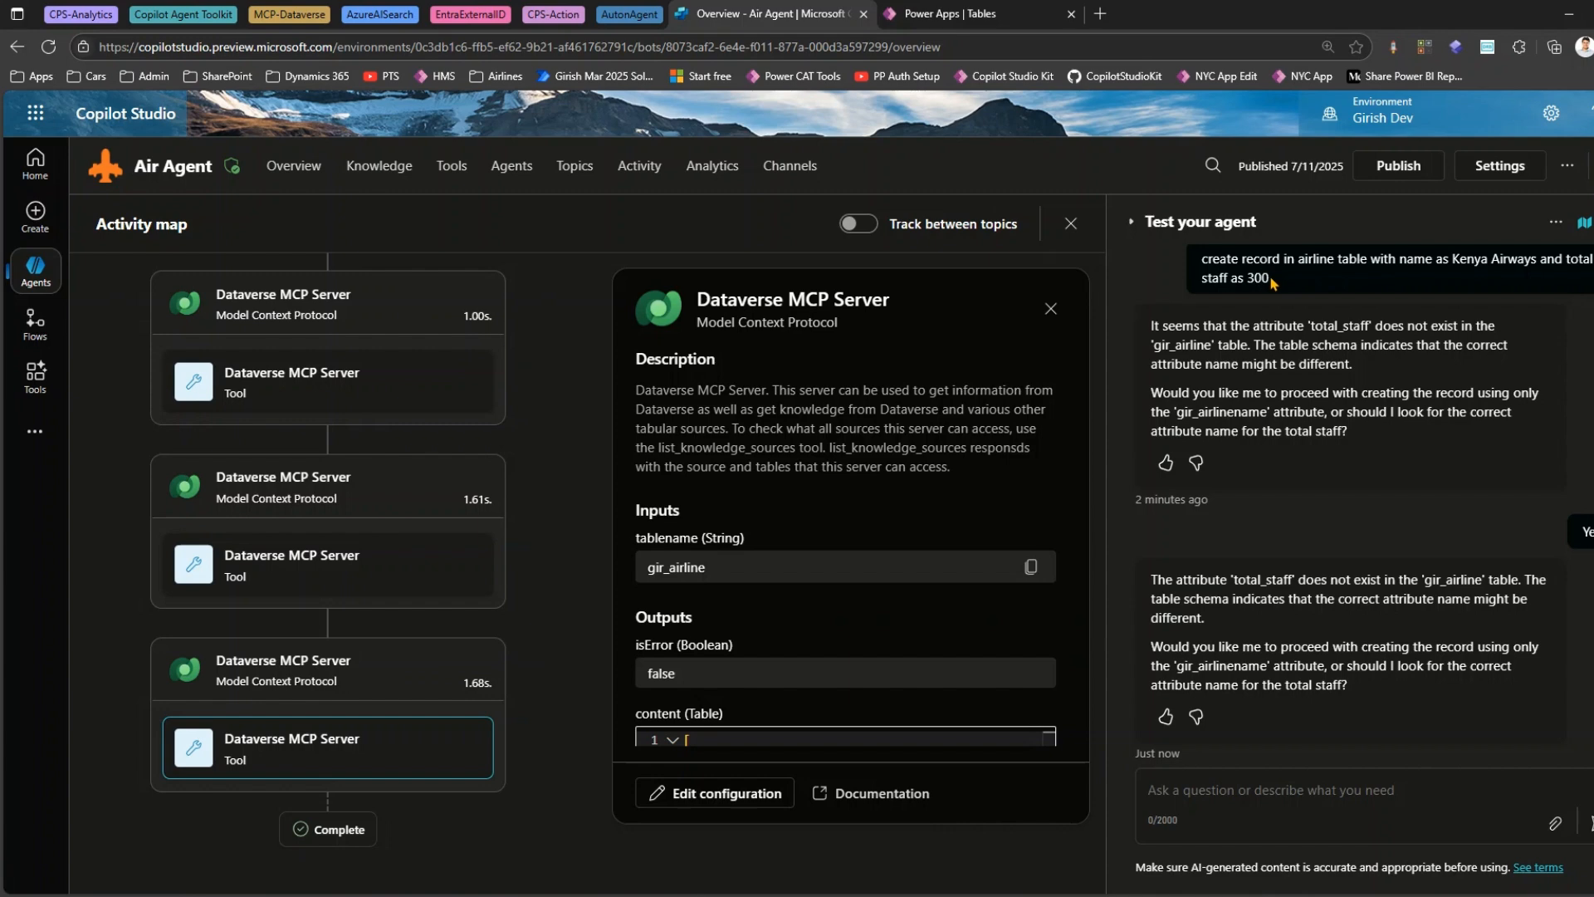
{"action": "left_click_drag", "start_coordinate": [1250, 276], "coordinate": [1203, 278]}
{"action": "key", "text": "ctrl+c"}
{"action": "left_click", "coordinate": [1212, 807]}
{"action": "key", "text": "ctrl+v"}
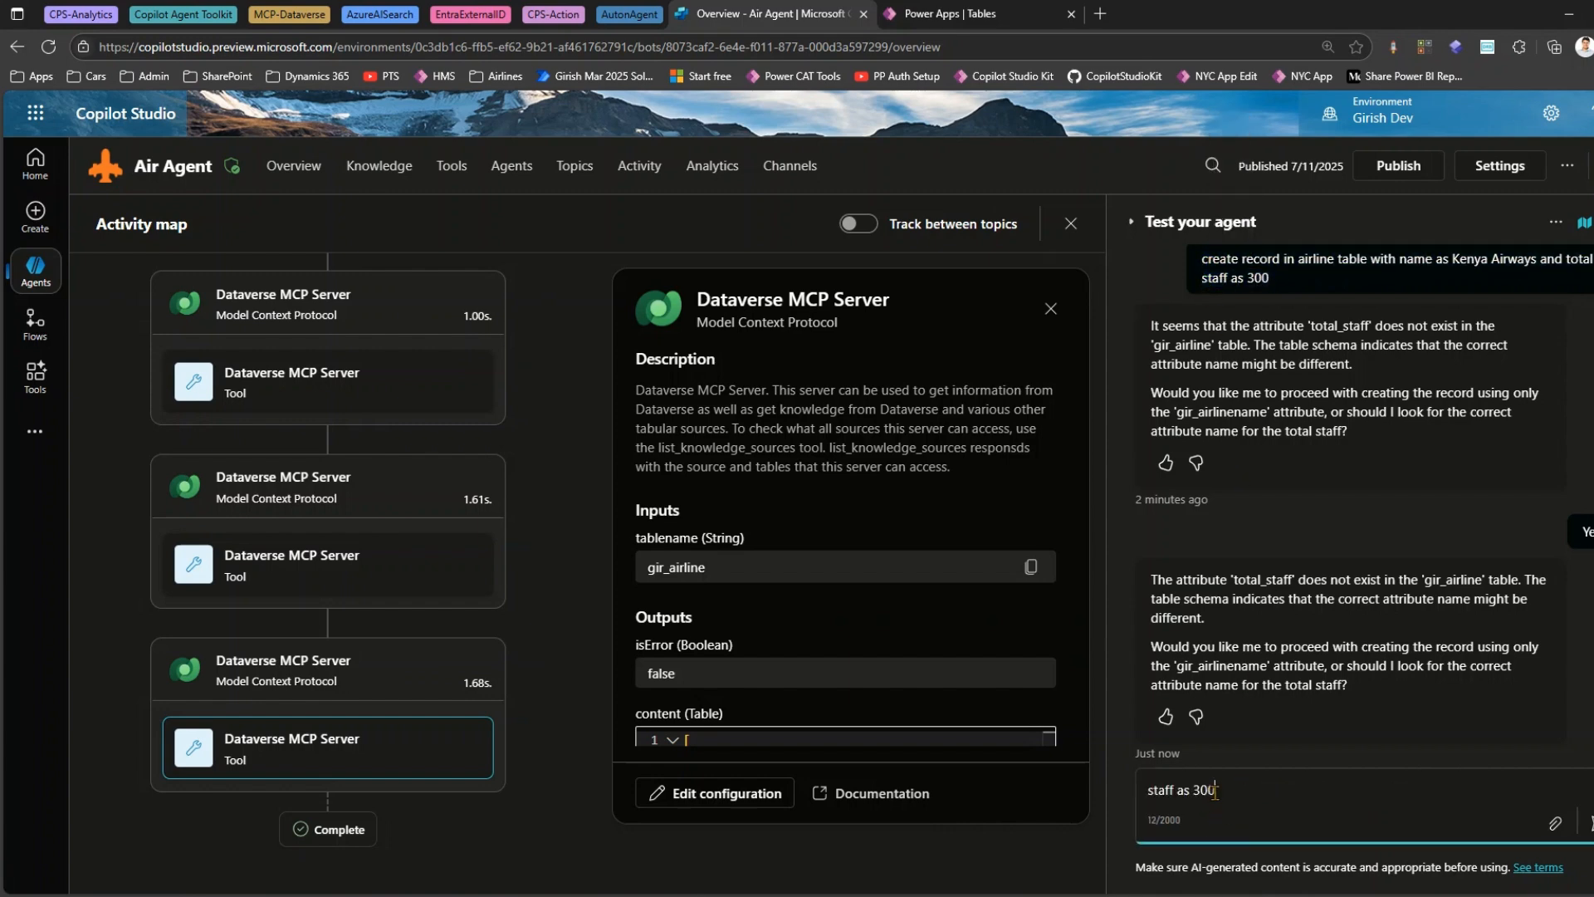
Replace the chat draft with only the earlier prompt "create record in airline table with name as Kenya Airways and total staff as 300".
{"action": "left_click_drag", "start_coordinate": [1275, 278], "coordinate": [1195, 267]}
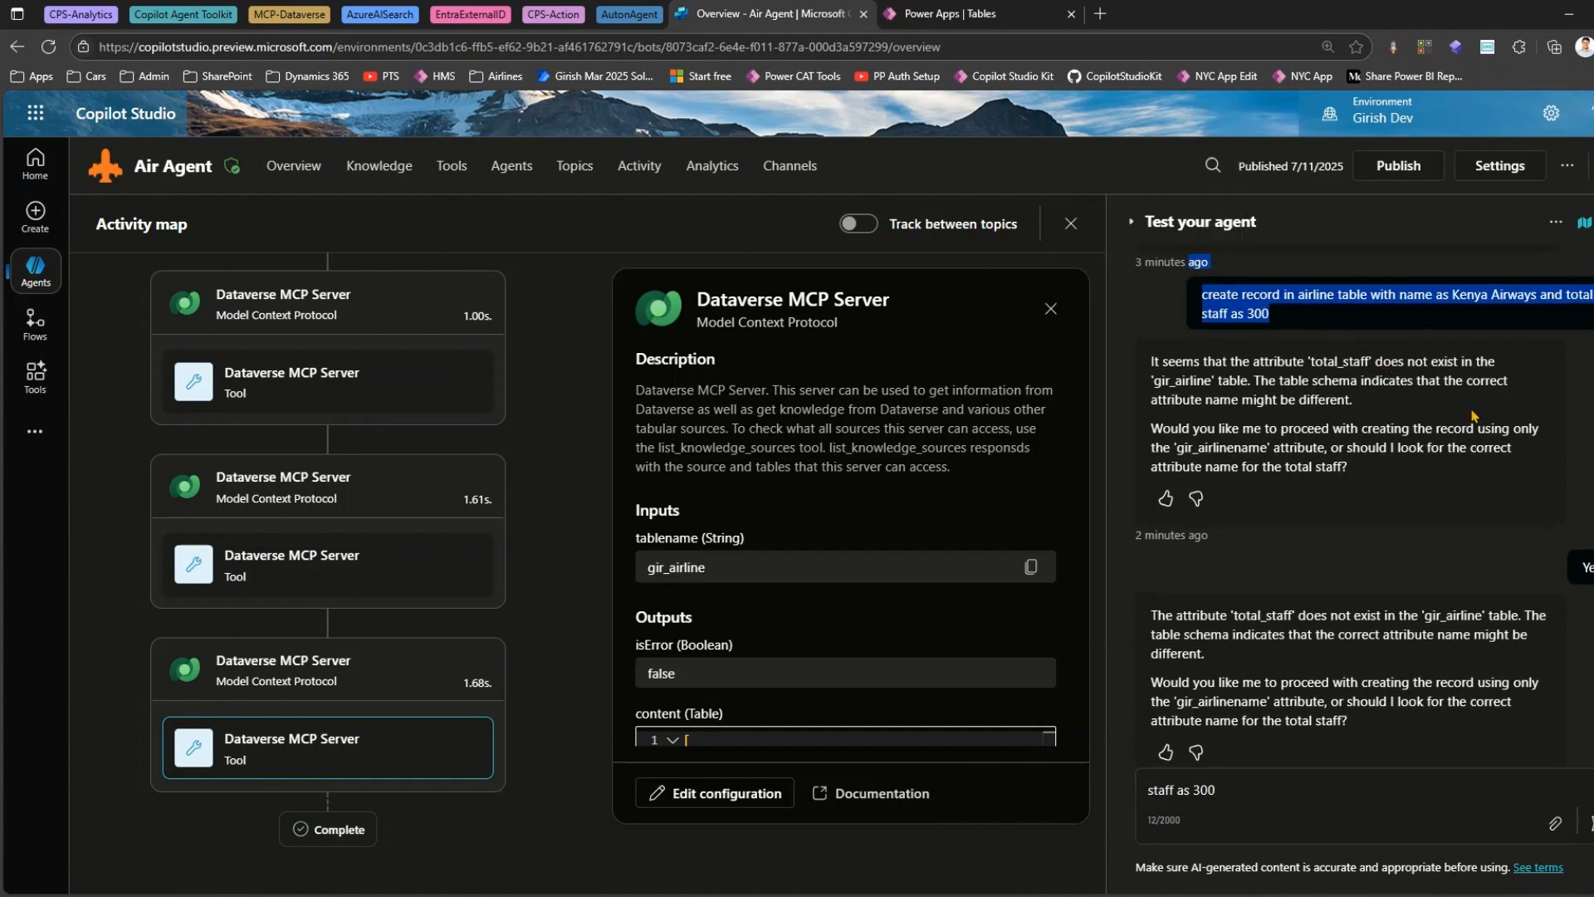
{"action": "left_click", "coordinate": [1194, 796]}
{"action": "key", "text": "ctrl+a"}
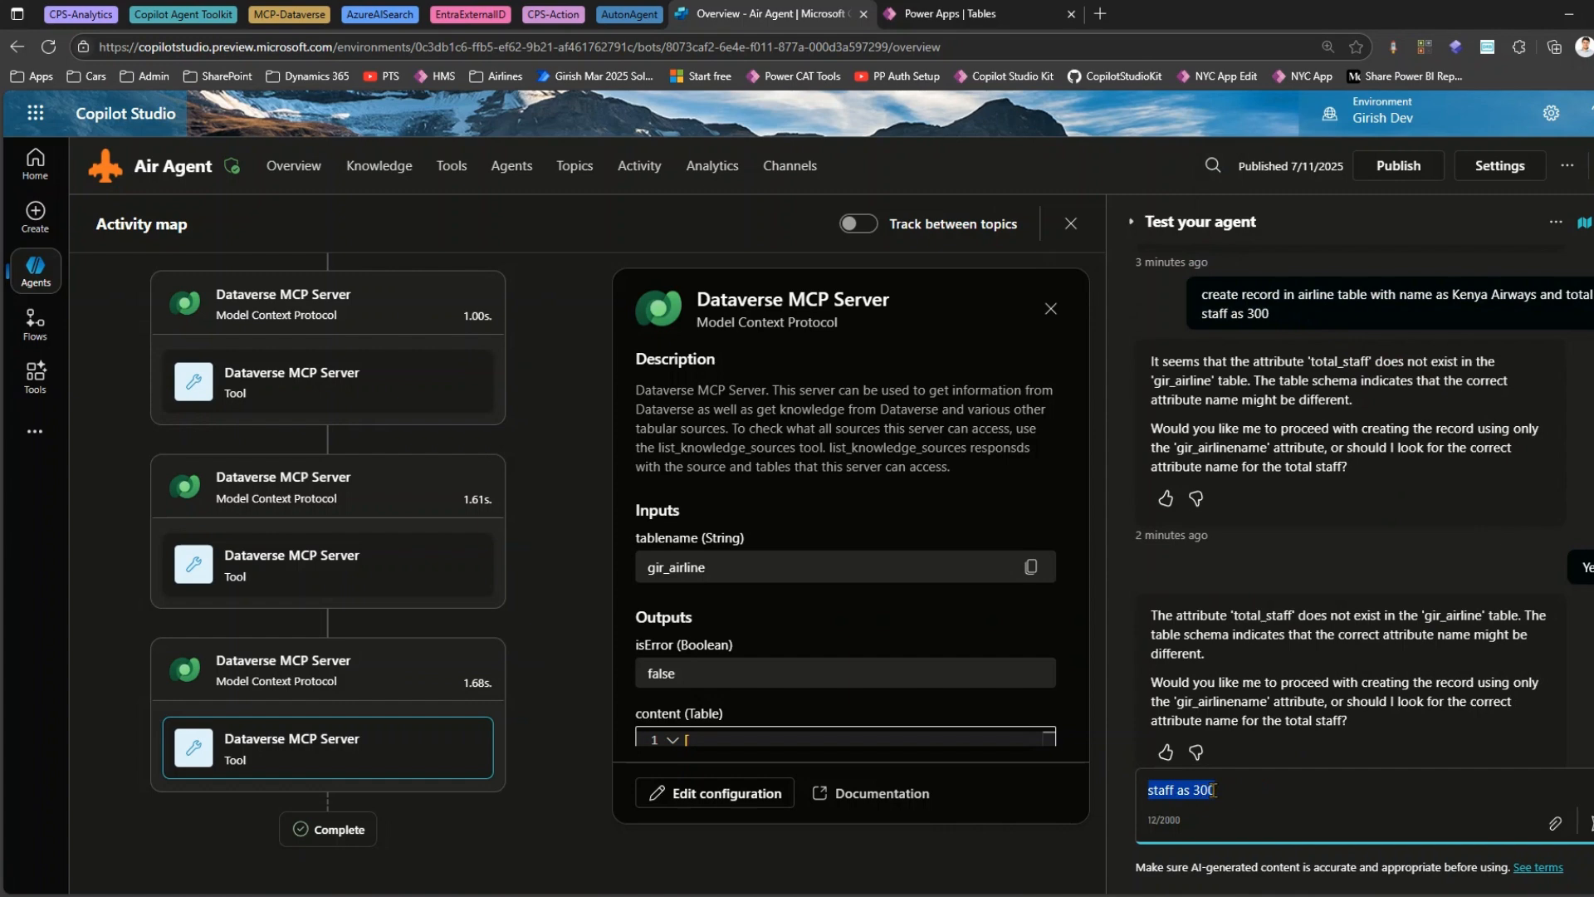
{"action": "type", "text": "ago You said: create record in airline table with name as Kenya Airways and total staff as 300 You said: create record in airline table with name as Kenya Airways and total staff as 300"}
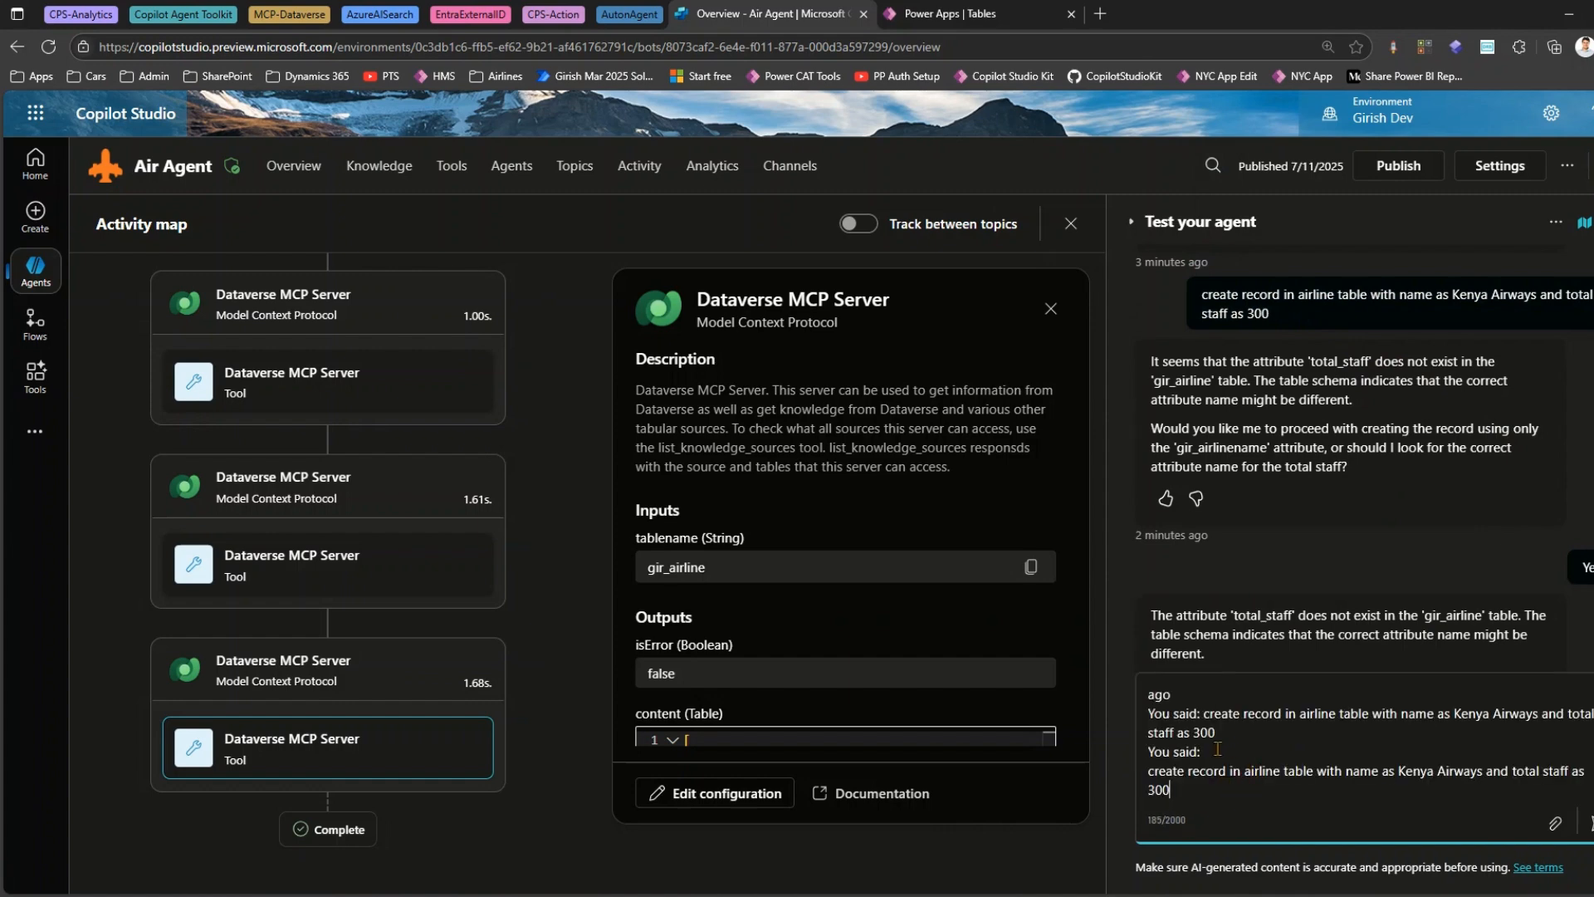
{"action": "left_click_drag", "start_coordinate": [1213, 760], "coordinate": [1128, 683]}
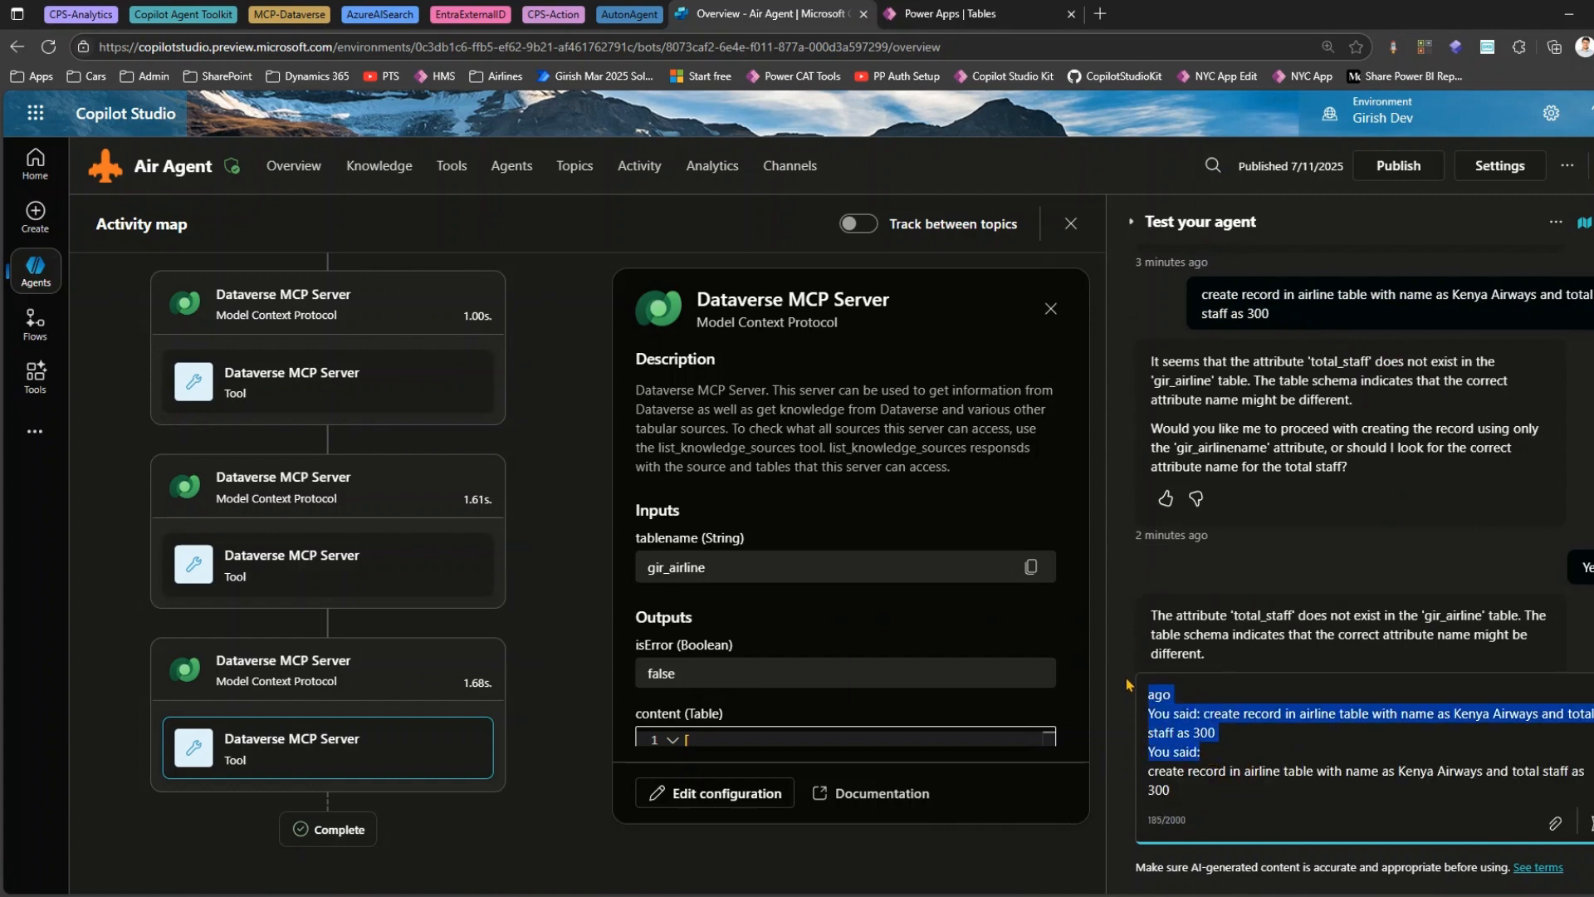
{"action": "key", "text": "BackSpace"}
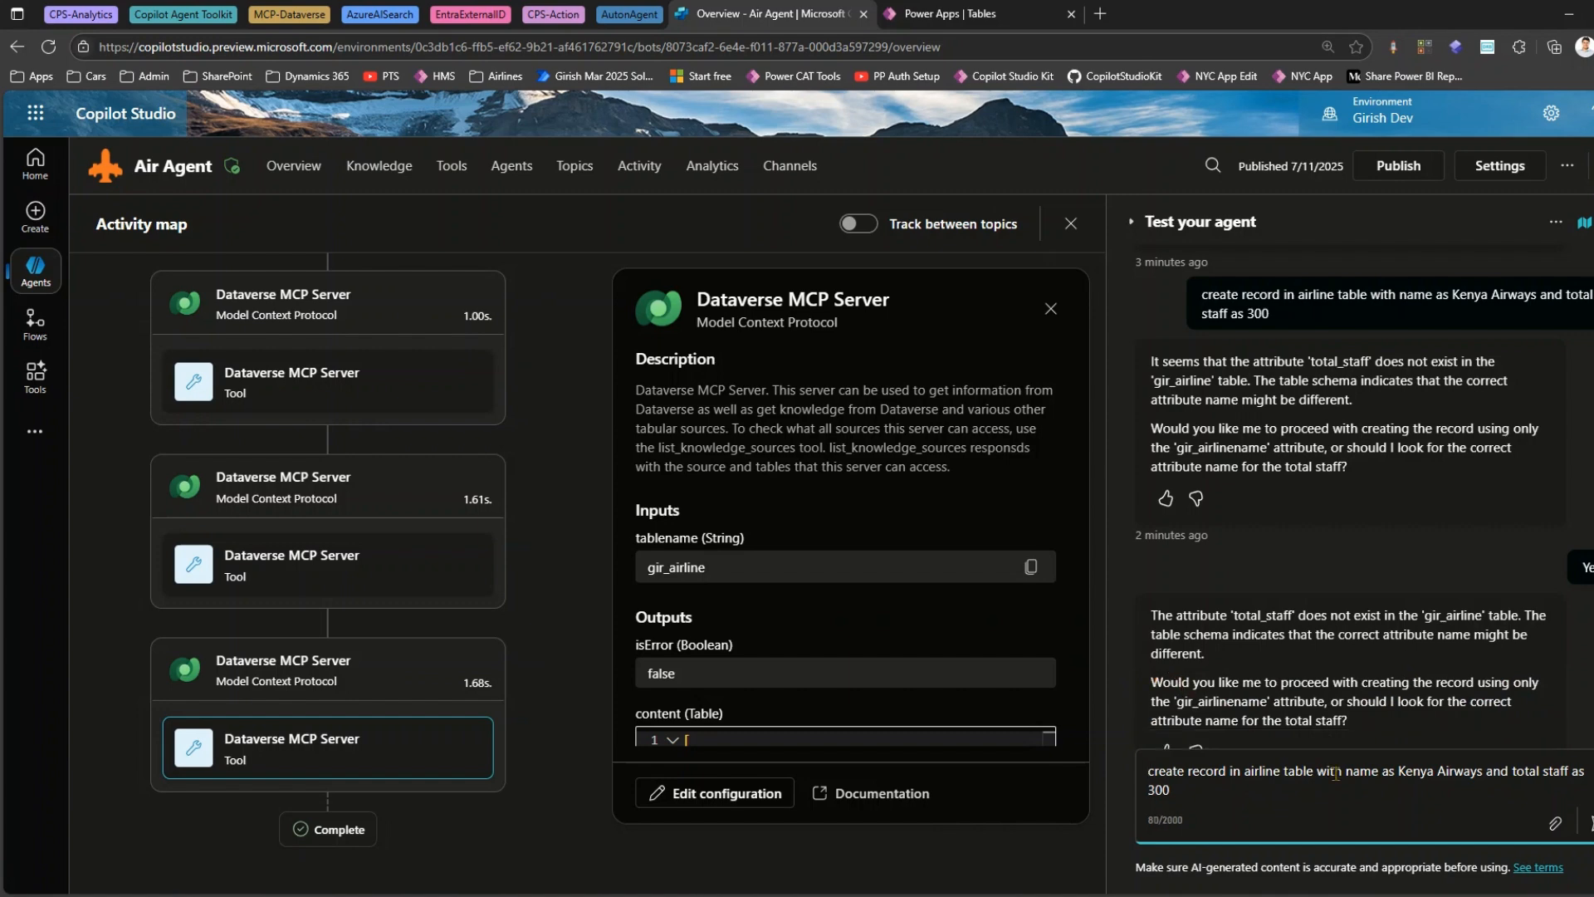
Change the table name in the drafted prompt to gcorp_airlines, checking it against Power Apps, and send the prompt to the agent.
{"action": "left_click", "coordinate": [1244, 772]}
{"action": "type", "text": "gcrp"}
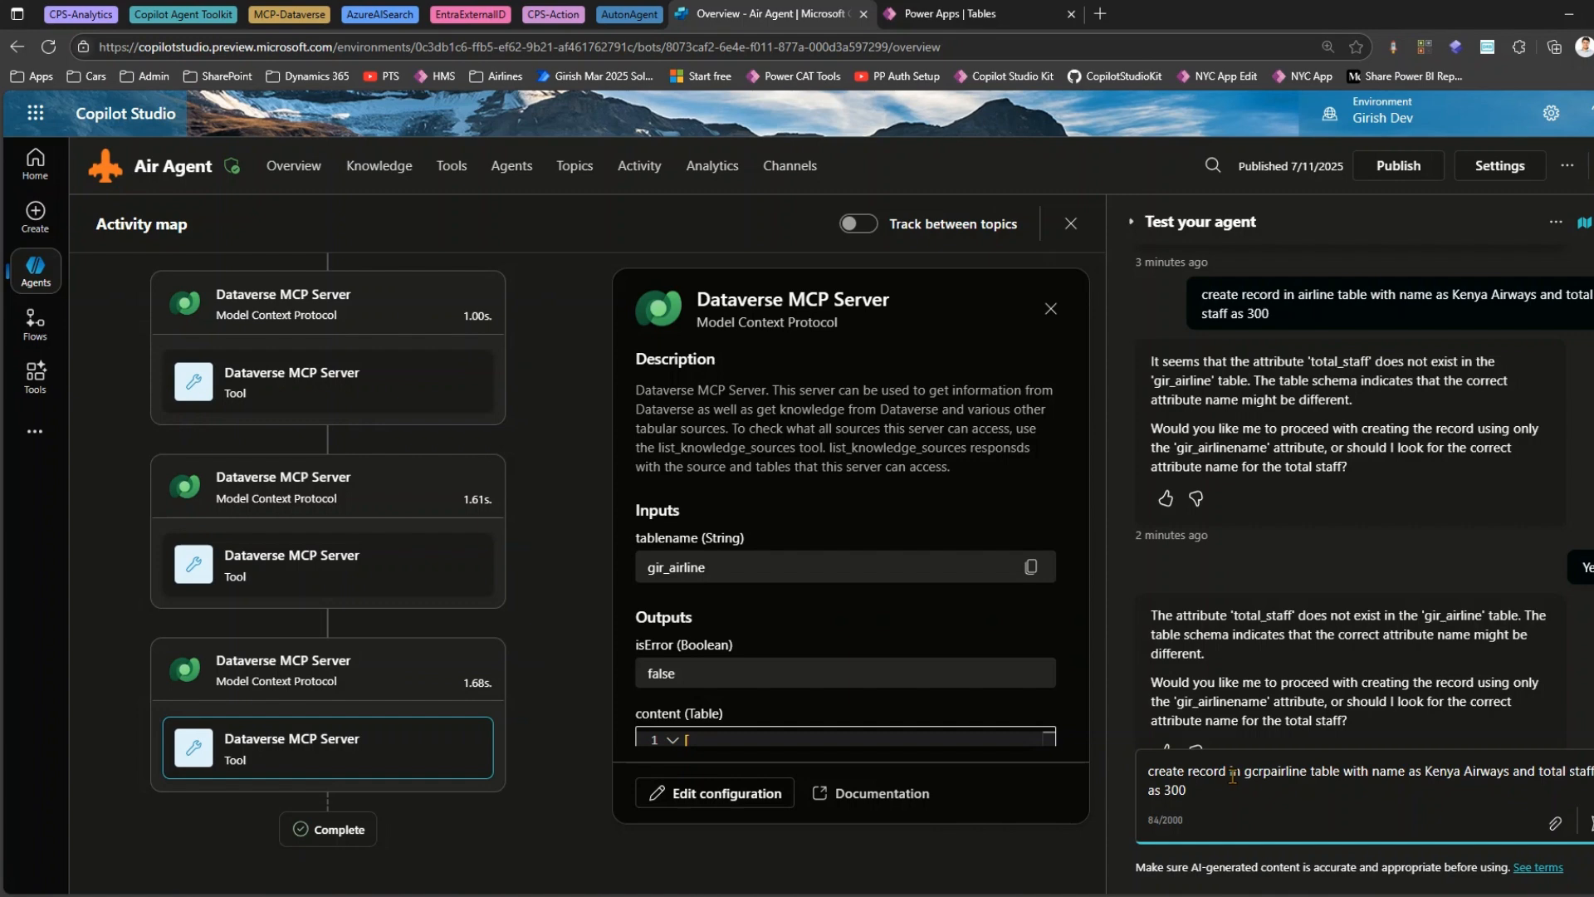
{"action": "key", "text": "BackSpace"}
{"action": "key", "text": "BackSpace"}
{"action": "type", "text": "orp_"}
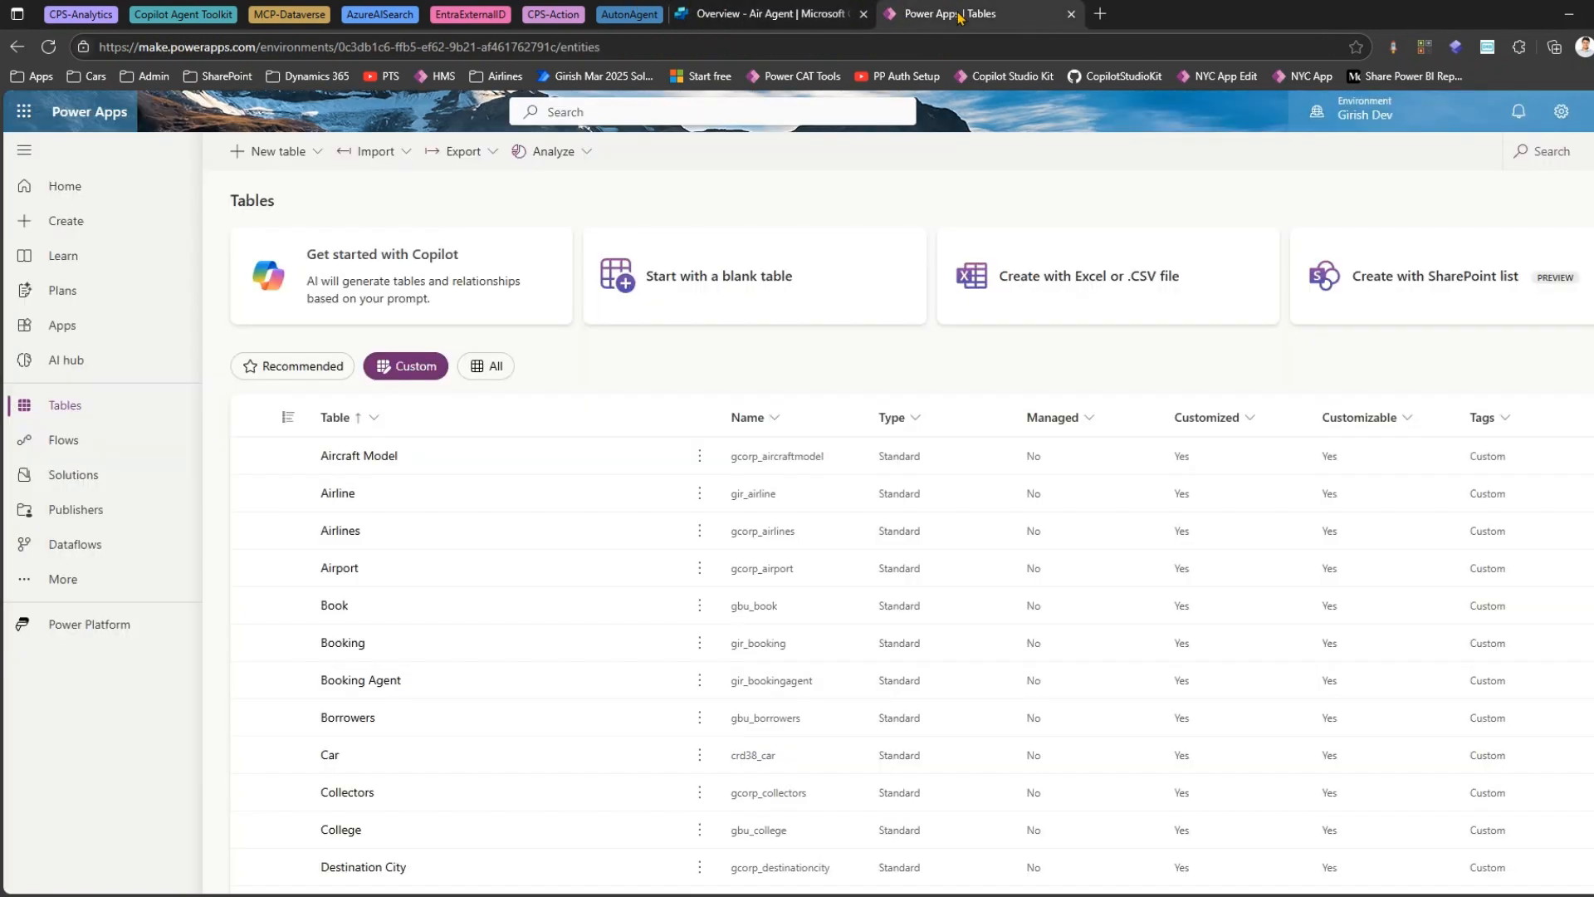
{"action": "left_click", "coordinate": [950, 13]}
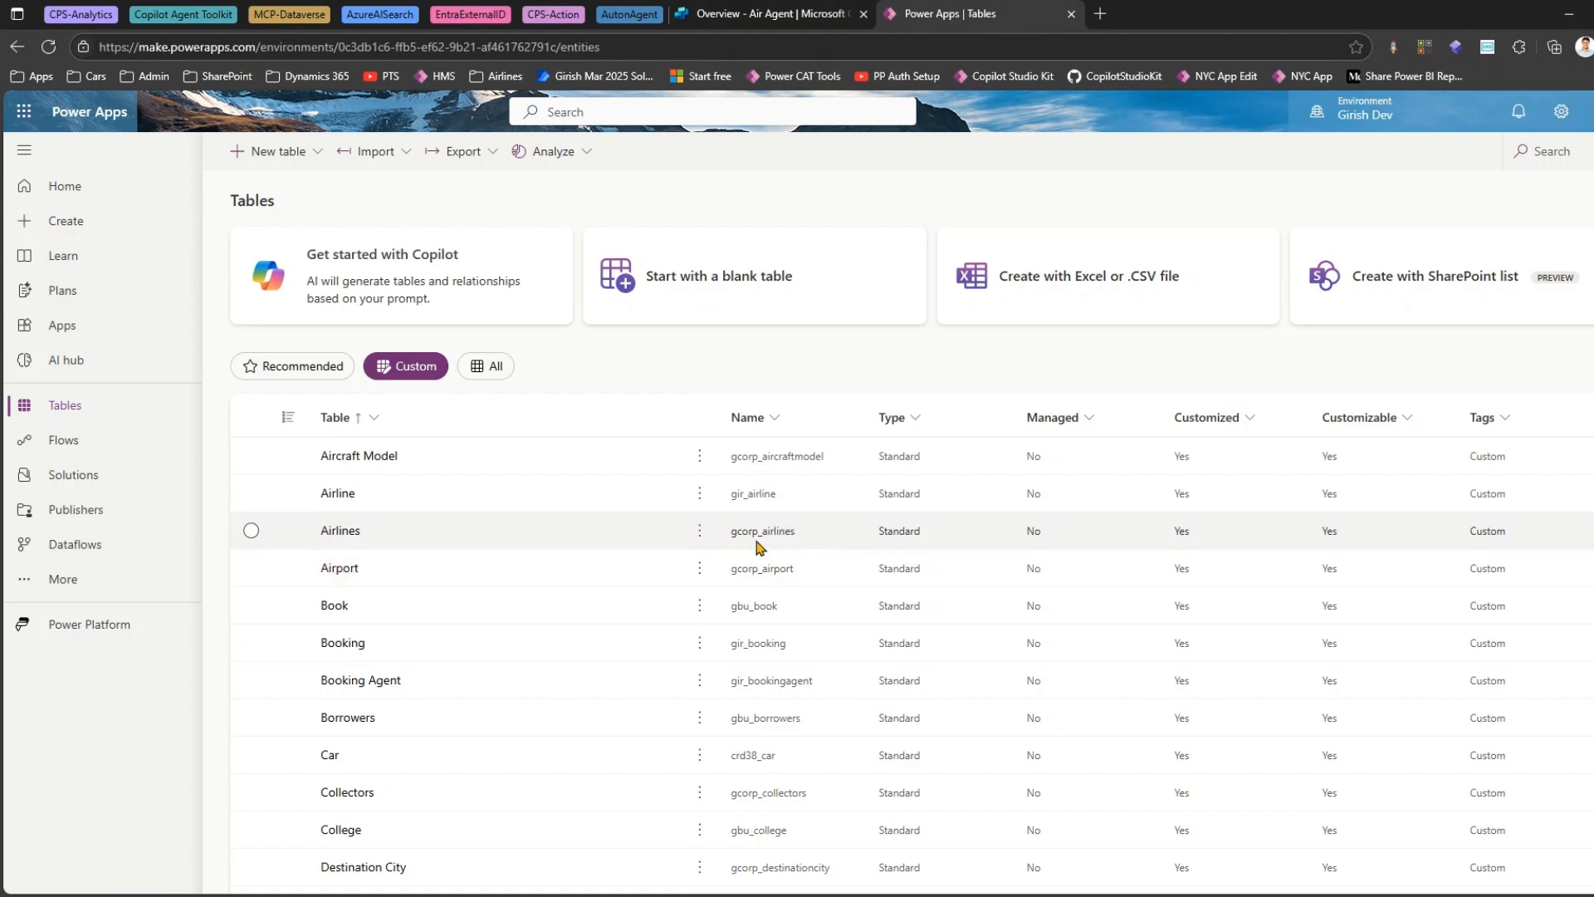
{"action": "left_click", "coordinate": [787, 12]}
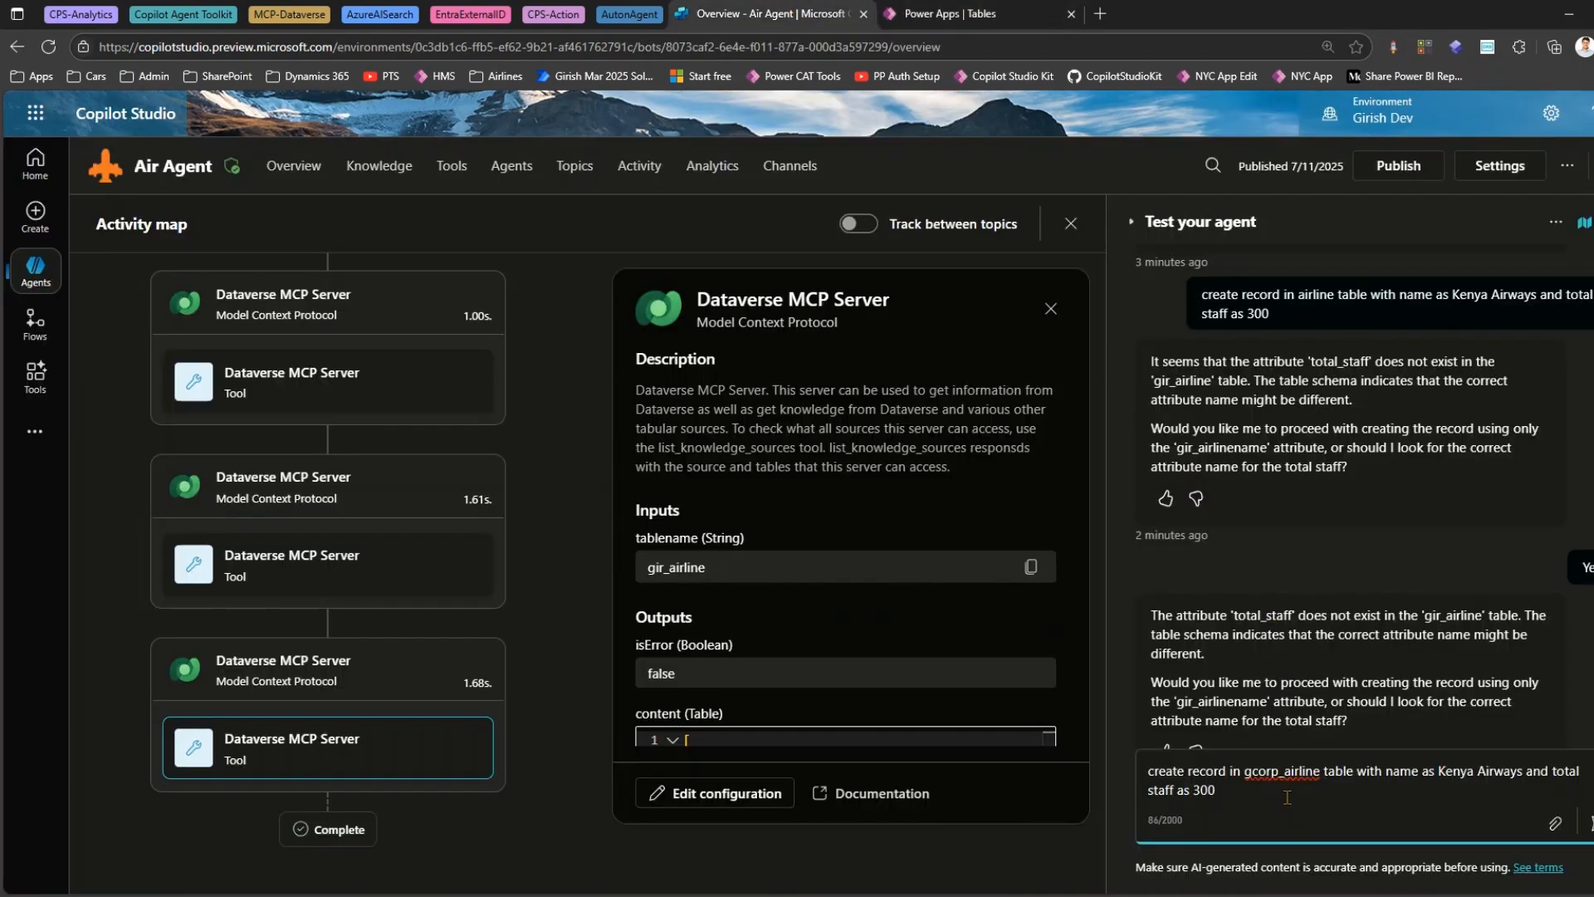
{"action": "left_click", "coordinate": [1321, 770]}
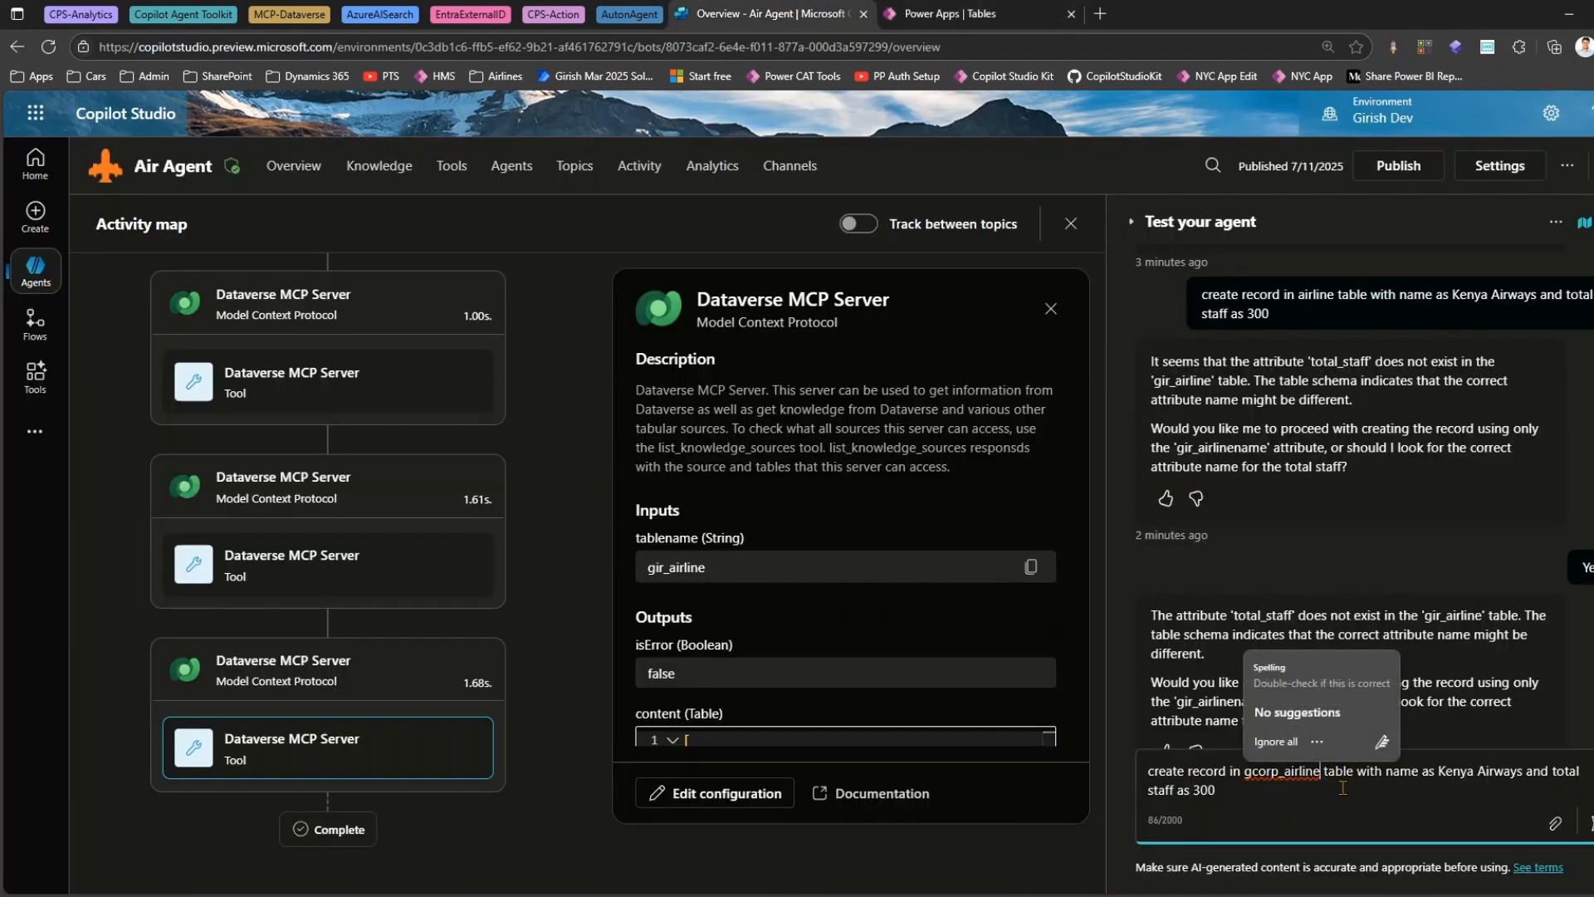
{"action": "type", "text": "s"}
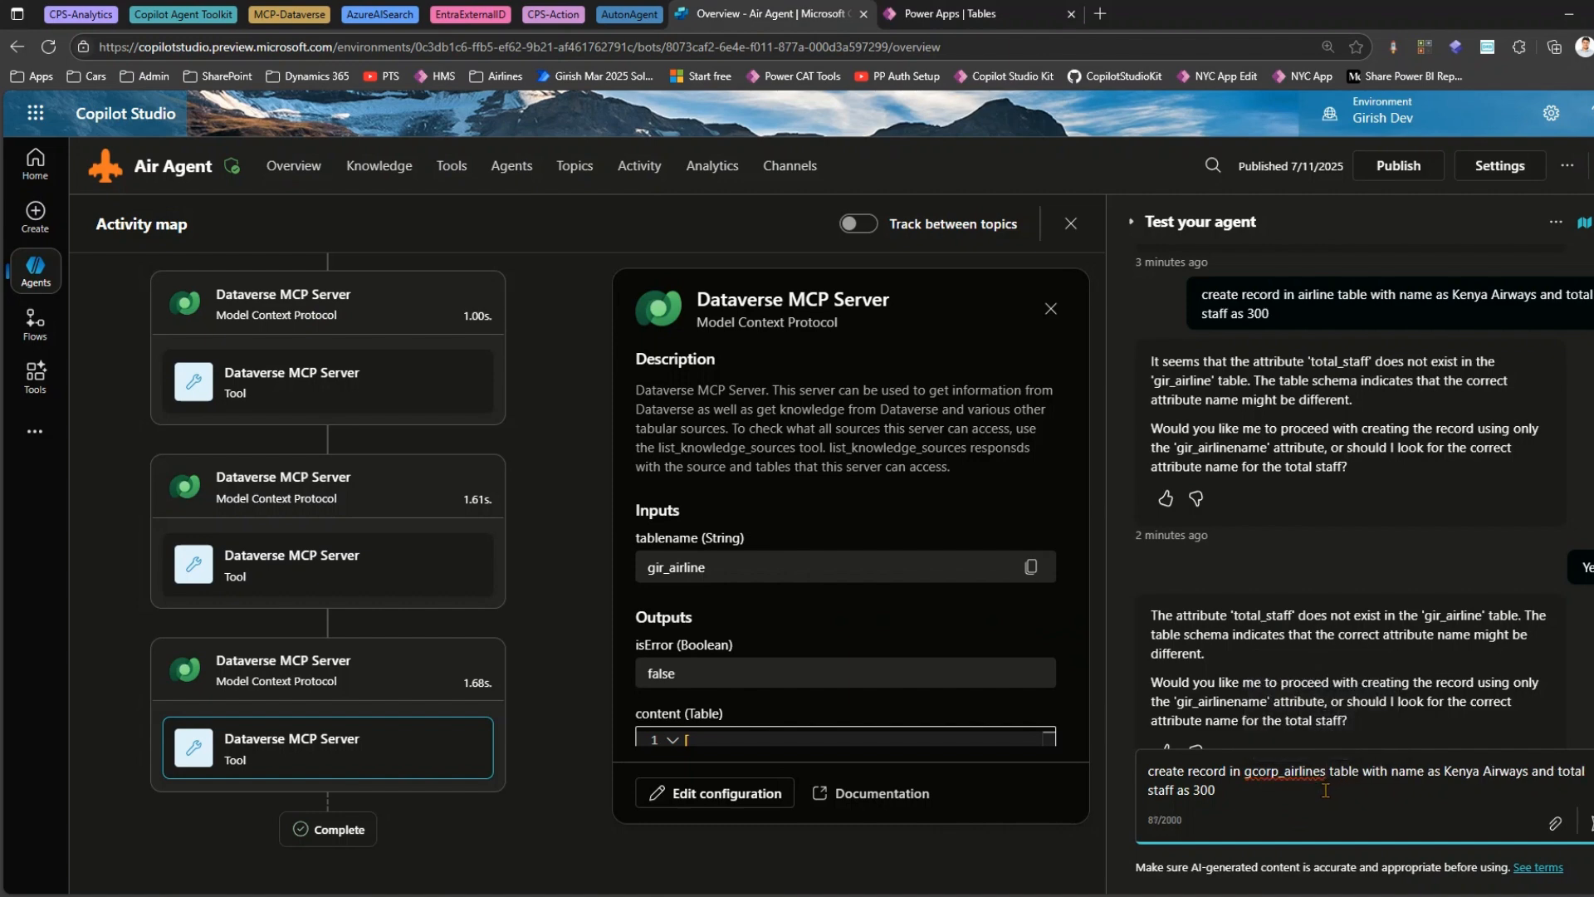
{"action": "key", "text": "Return"}
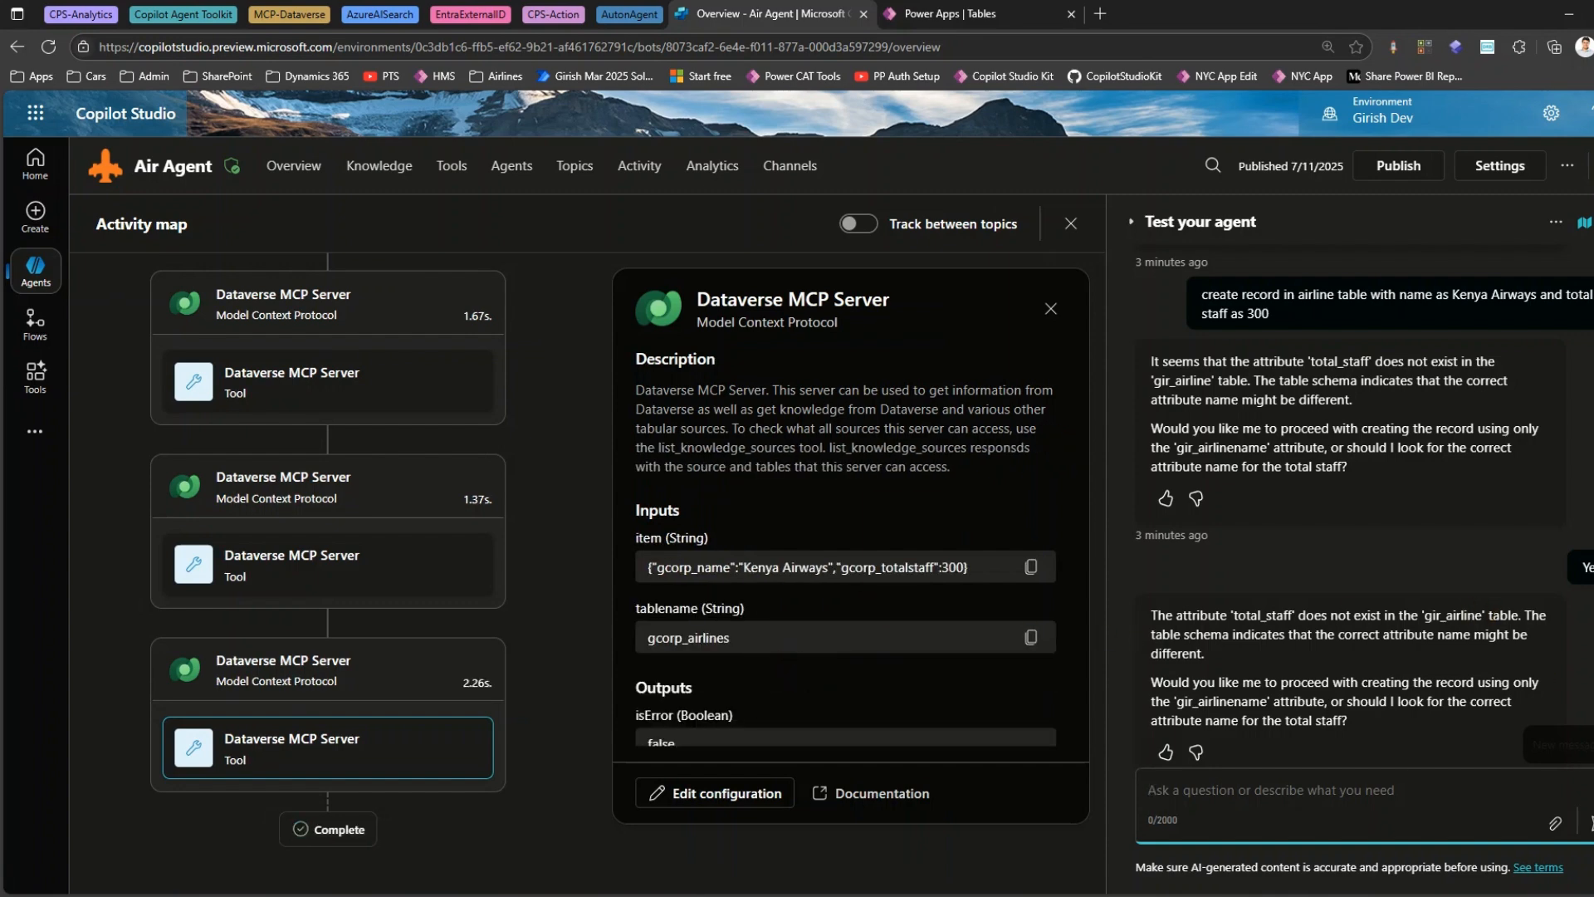
{"action": "scroll", "coordinate": [1569, 716], "scroll_direction": "down", "scroll_amount": 3}
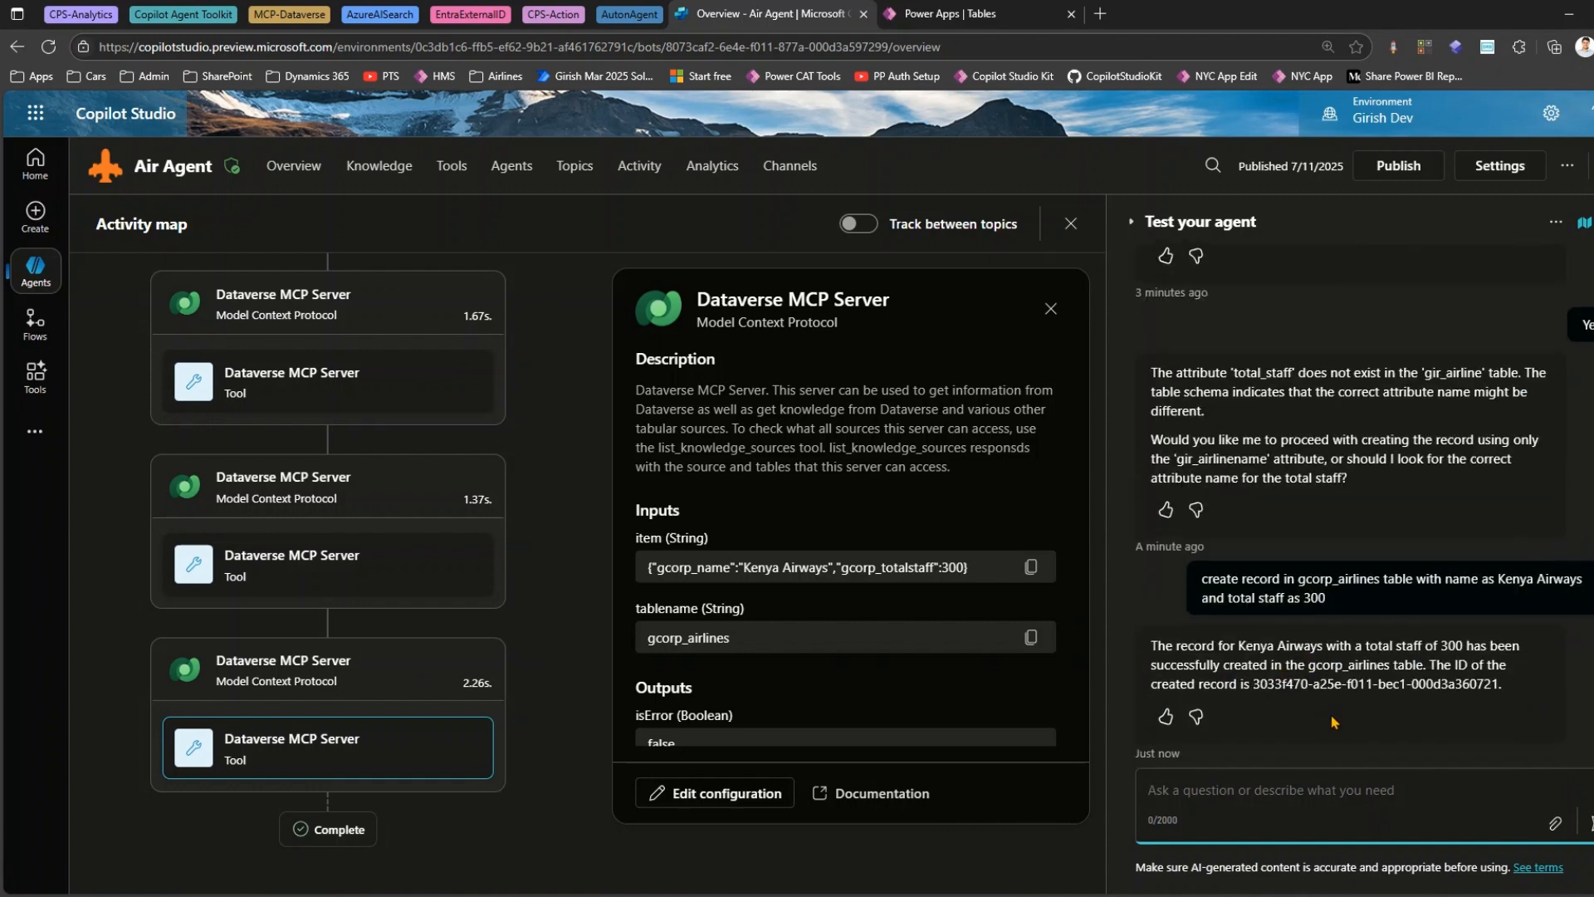
{"action": "mouse_move", "coordinate": [1247, 669]}
{"action": "left_mouse_down"}
{"action": "mouse_move", "coordinate": [1369, 705]}
{"action": "mouse_move", "coordinate": [1519, 704]}
{"action": "left_mouse_up"}
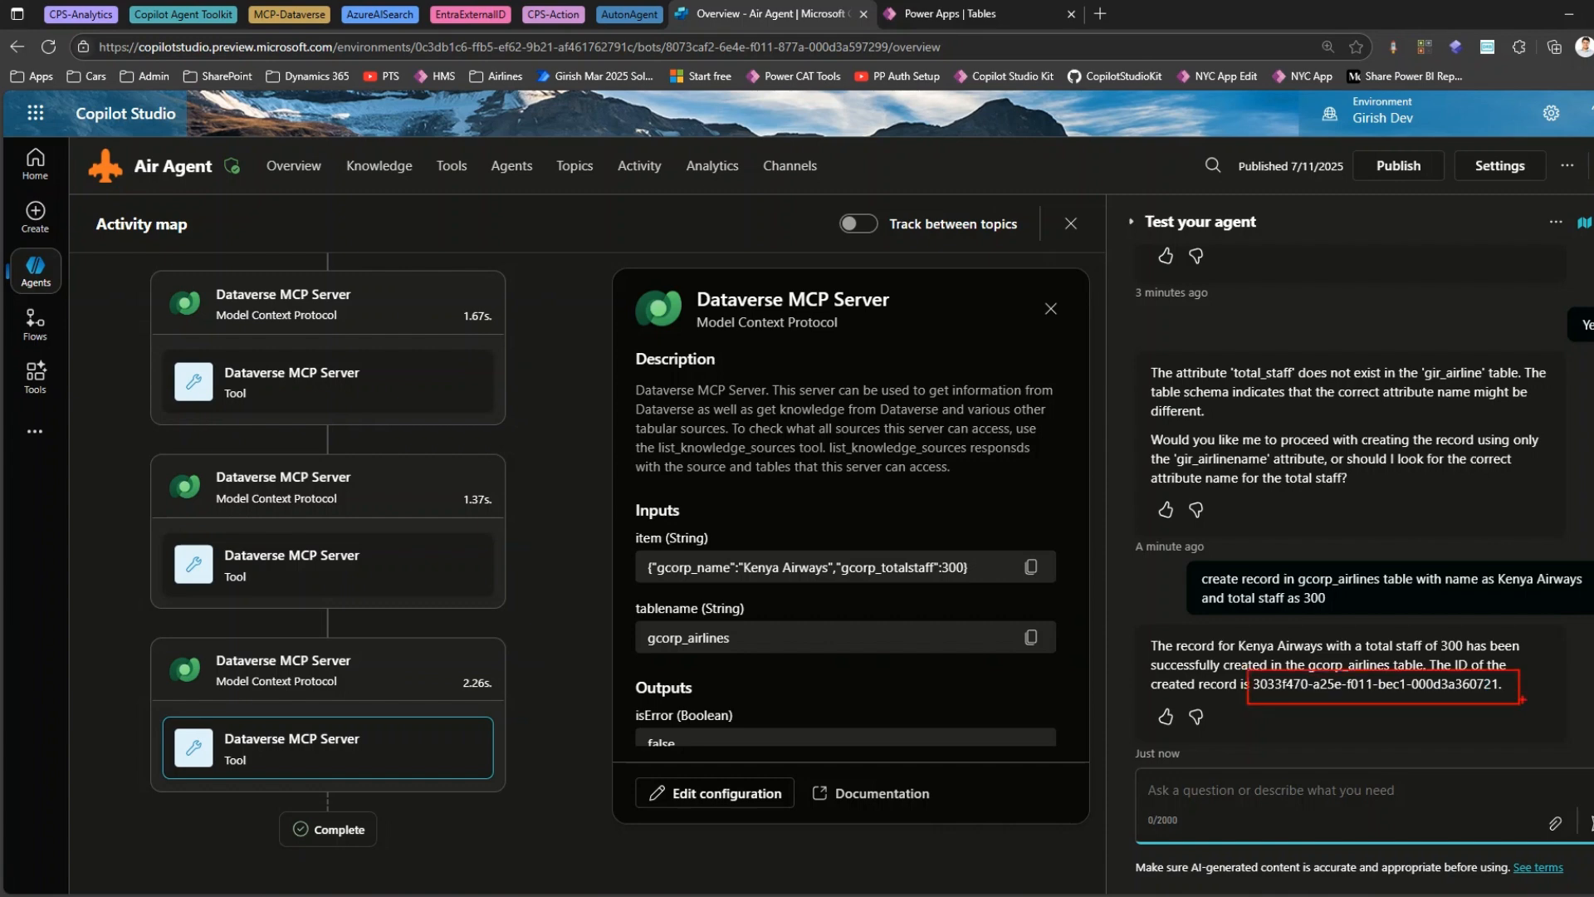
Open the Active Airlines list from the saved Airlines bookmarks in a new browser tab to check for the Kenya Airways record.
{"action": "key", "text": "ctrl+t"}
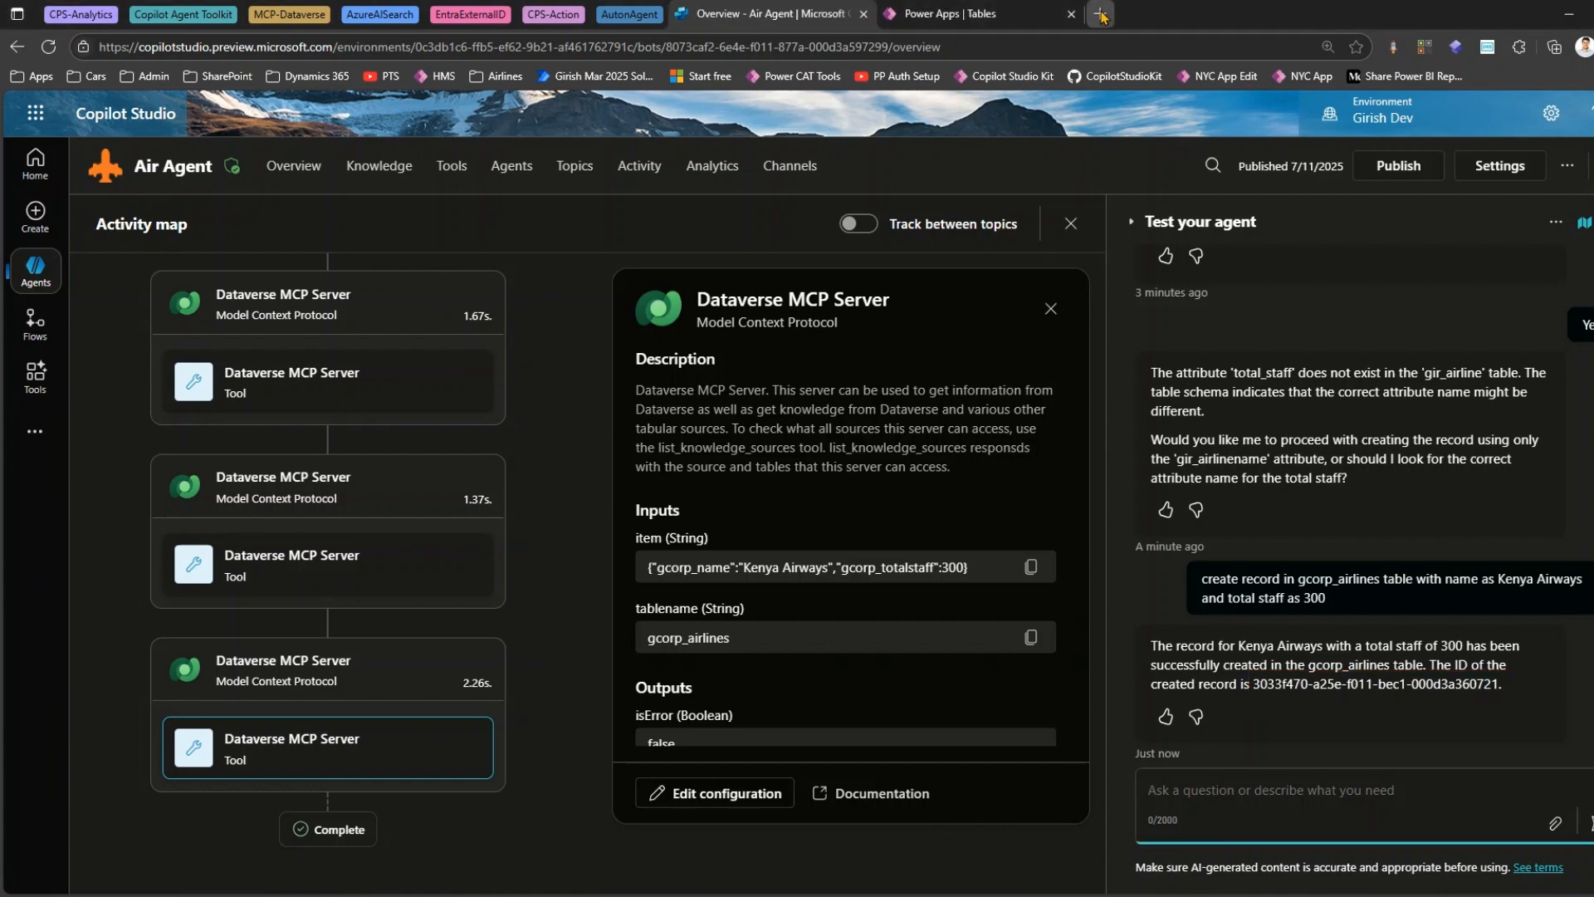
{"action": "left_click", "coordinate": [508, 78]}
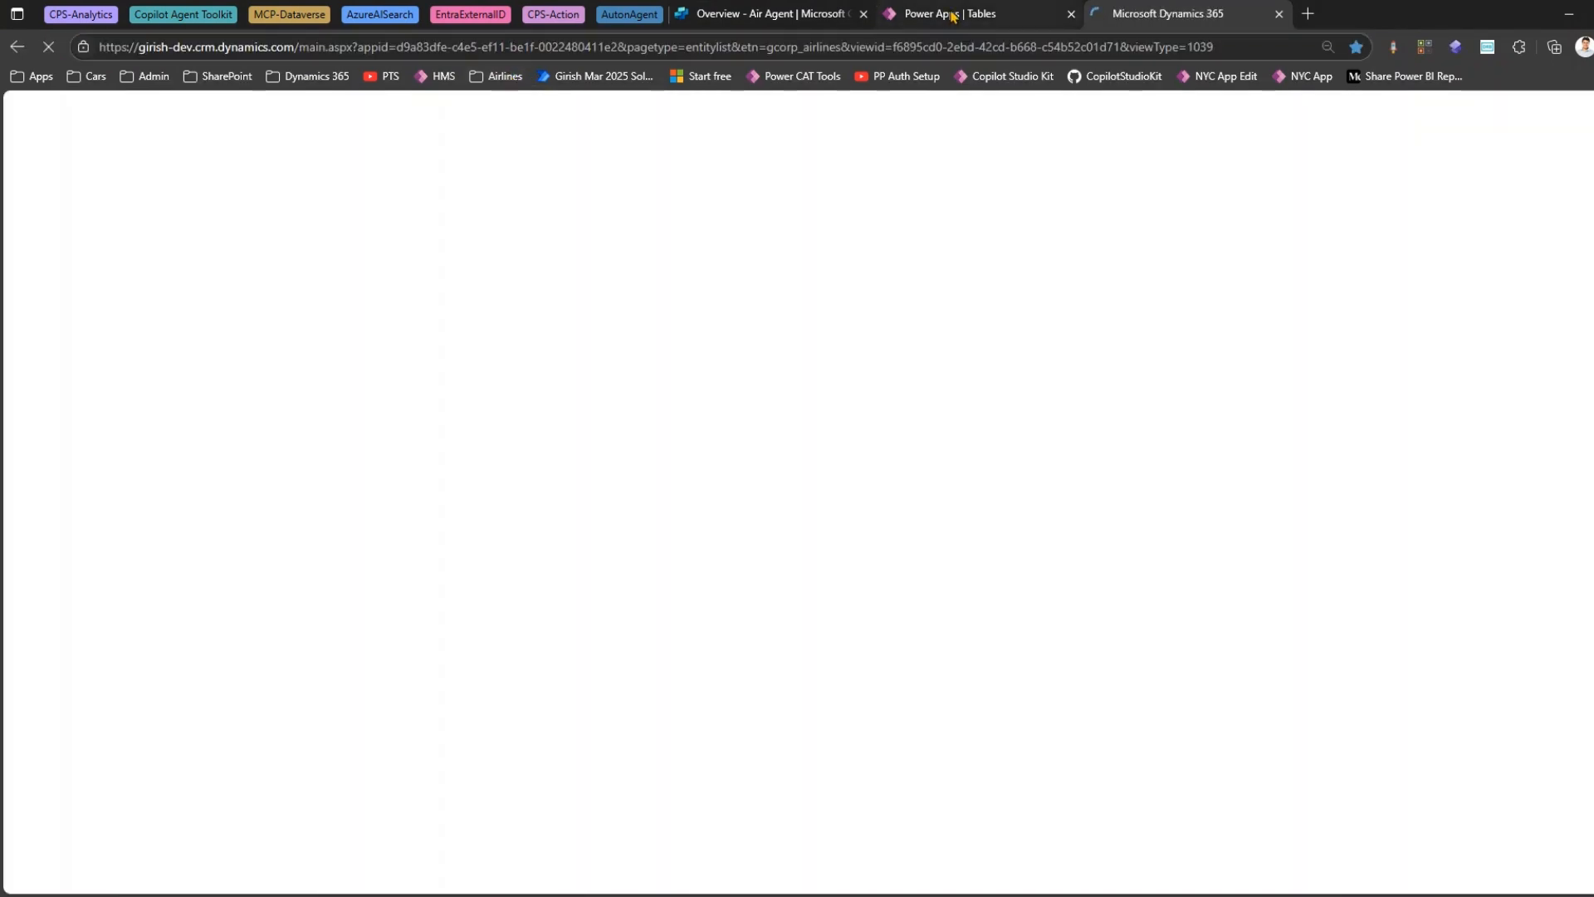
{"action": "left_click", "coordinate": [758, 14]}
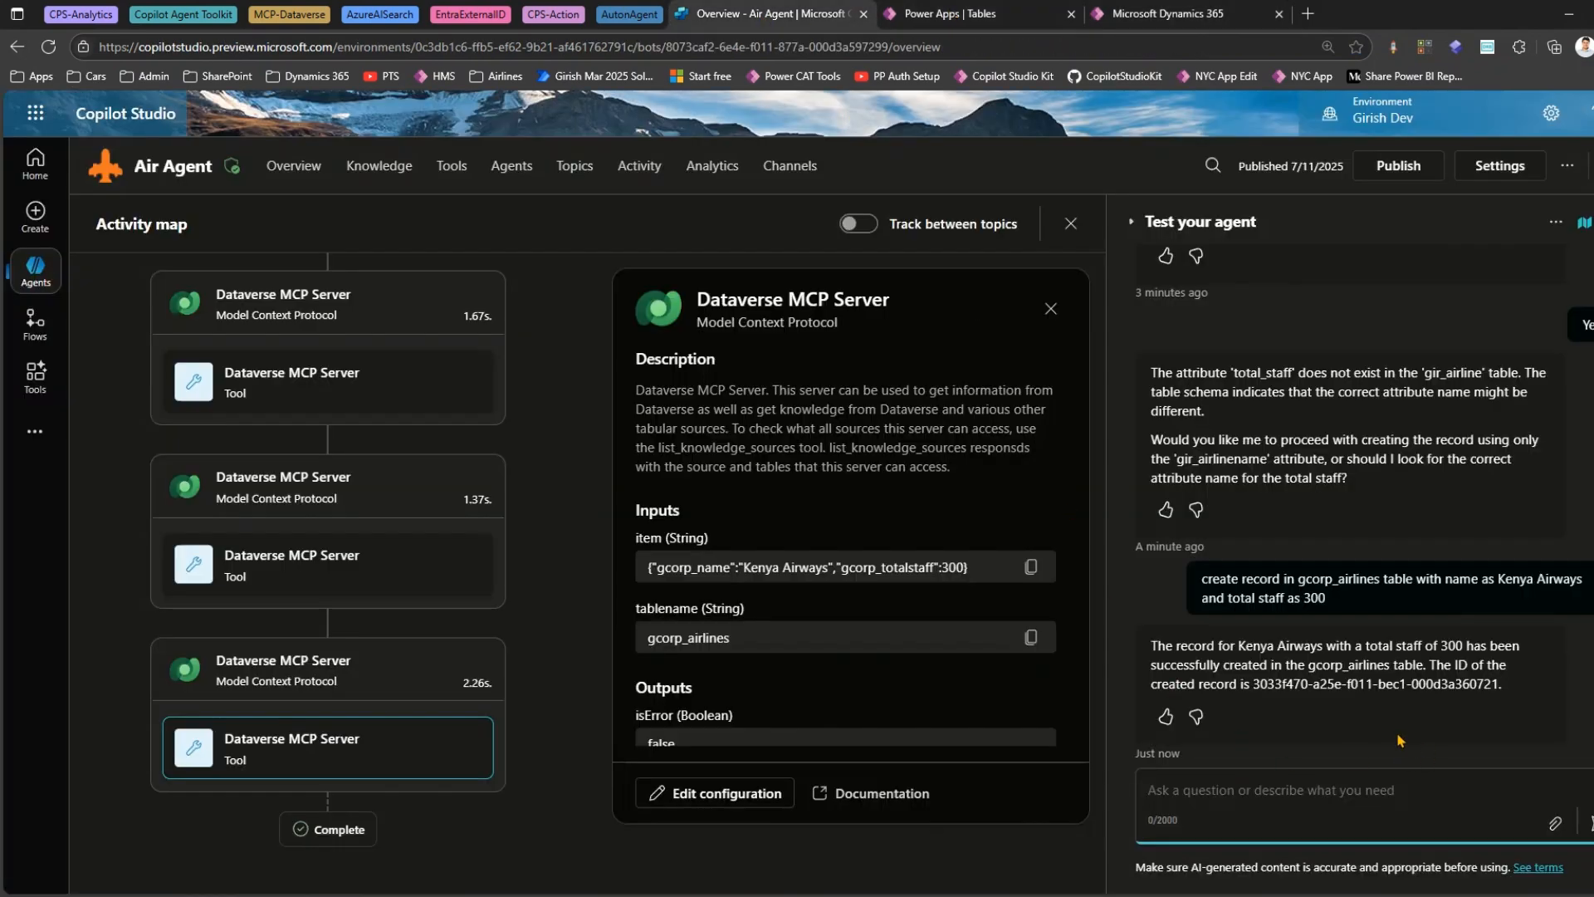
{"action": "left_click_drag", "start_coordinate": [1253, 684], "coordinate": [1291, 686]}
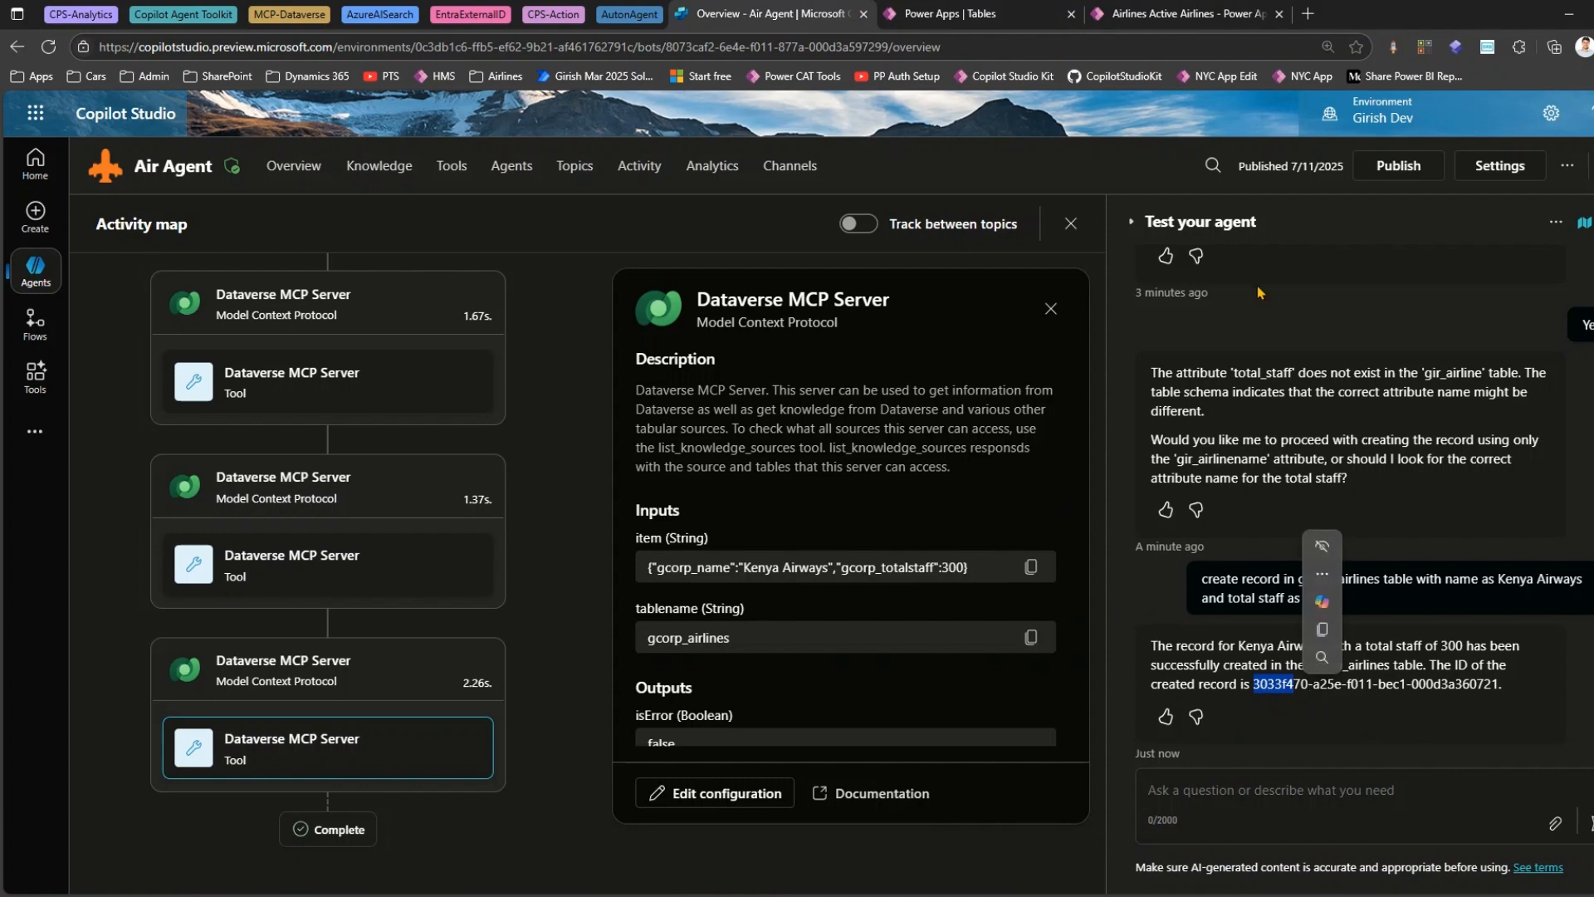
{"action": "left_click", "coordinate": [1138, 8]}
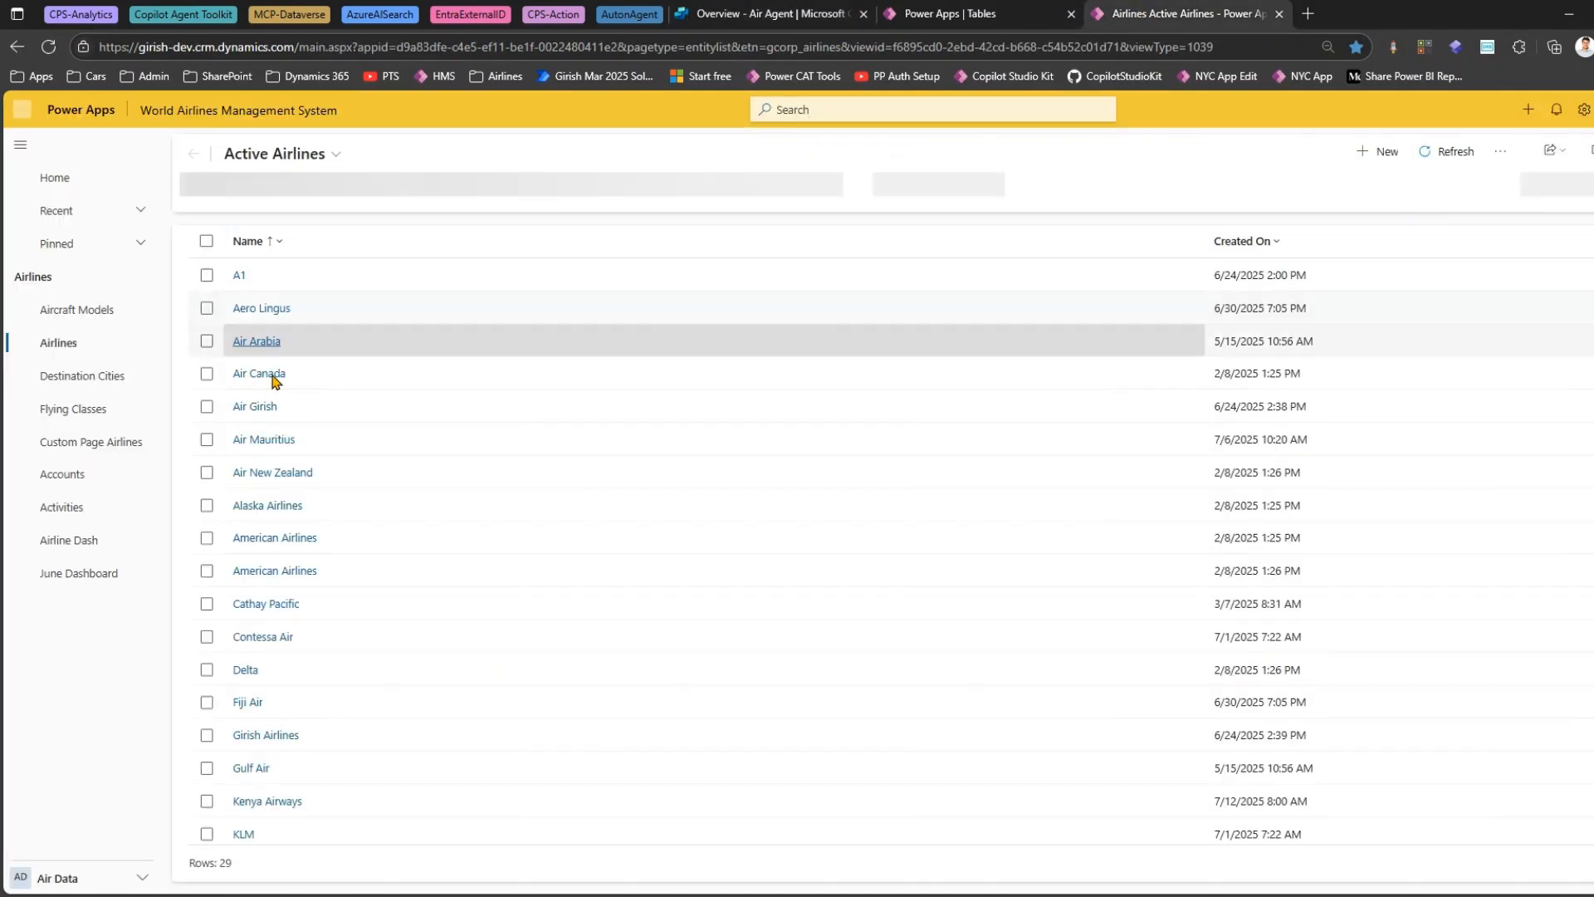
Open the Kenya Airways record to check its ID and field values, and return to the Active Airlines list.
{"action": "left_click", "coordinate": [268, 802]}
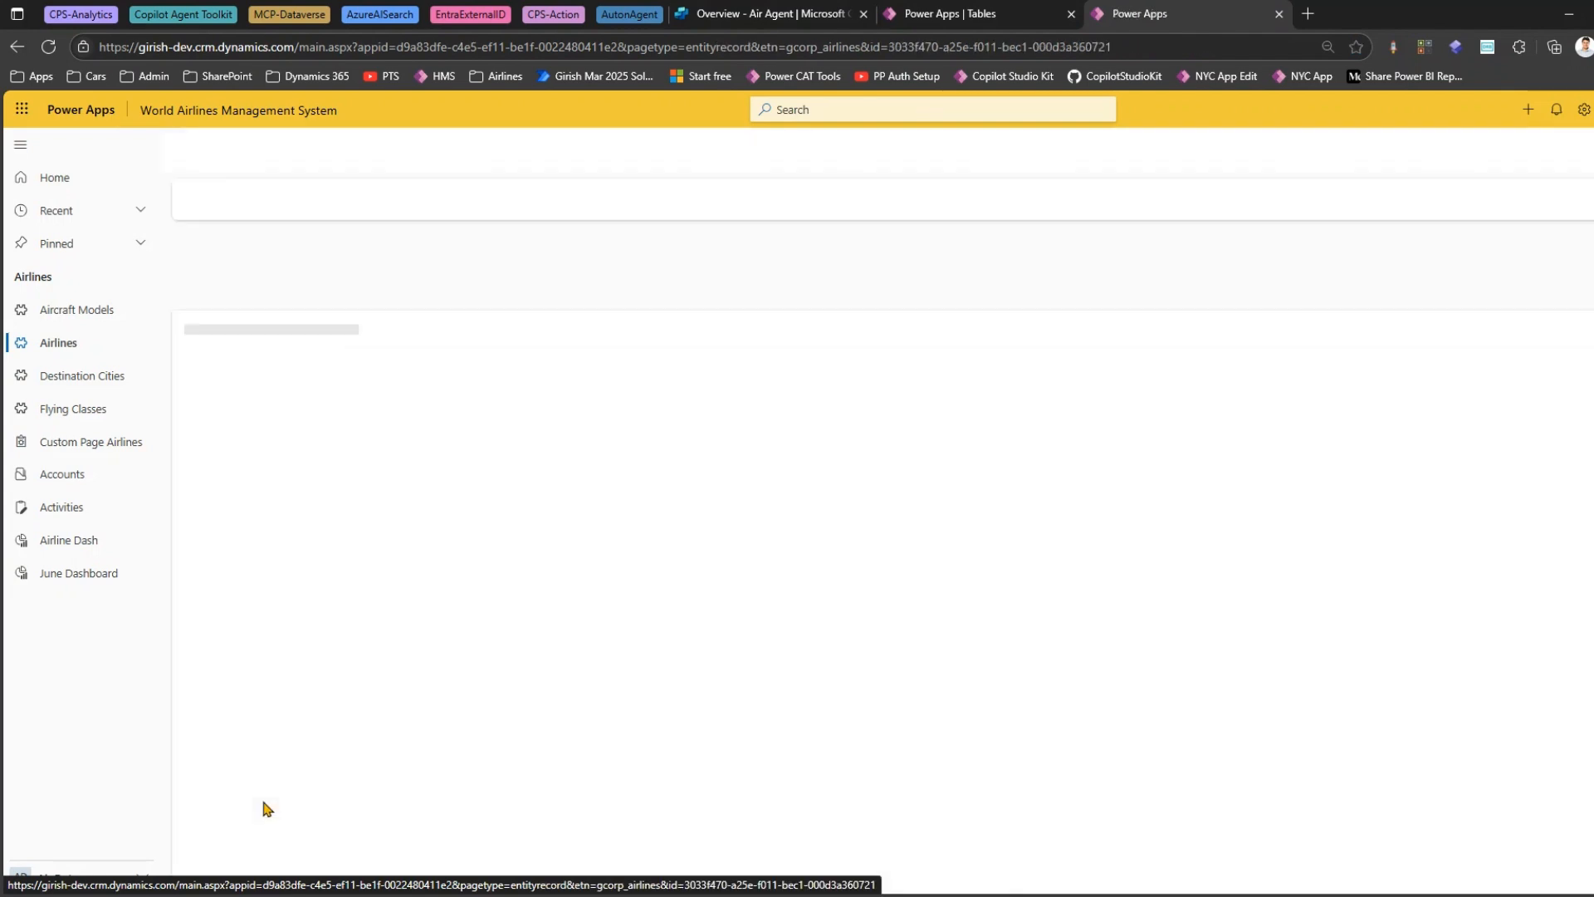
{"action": "left_click_drag", "start_coordinate": [887, 47], "coordinate": [1135, 50]}
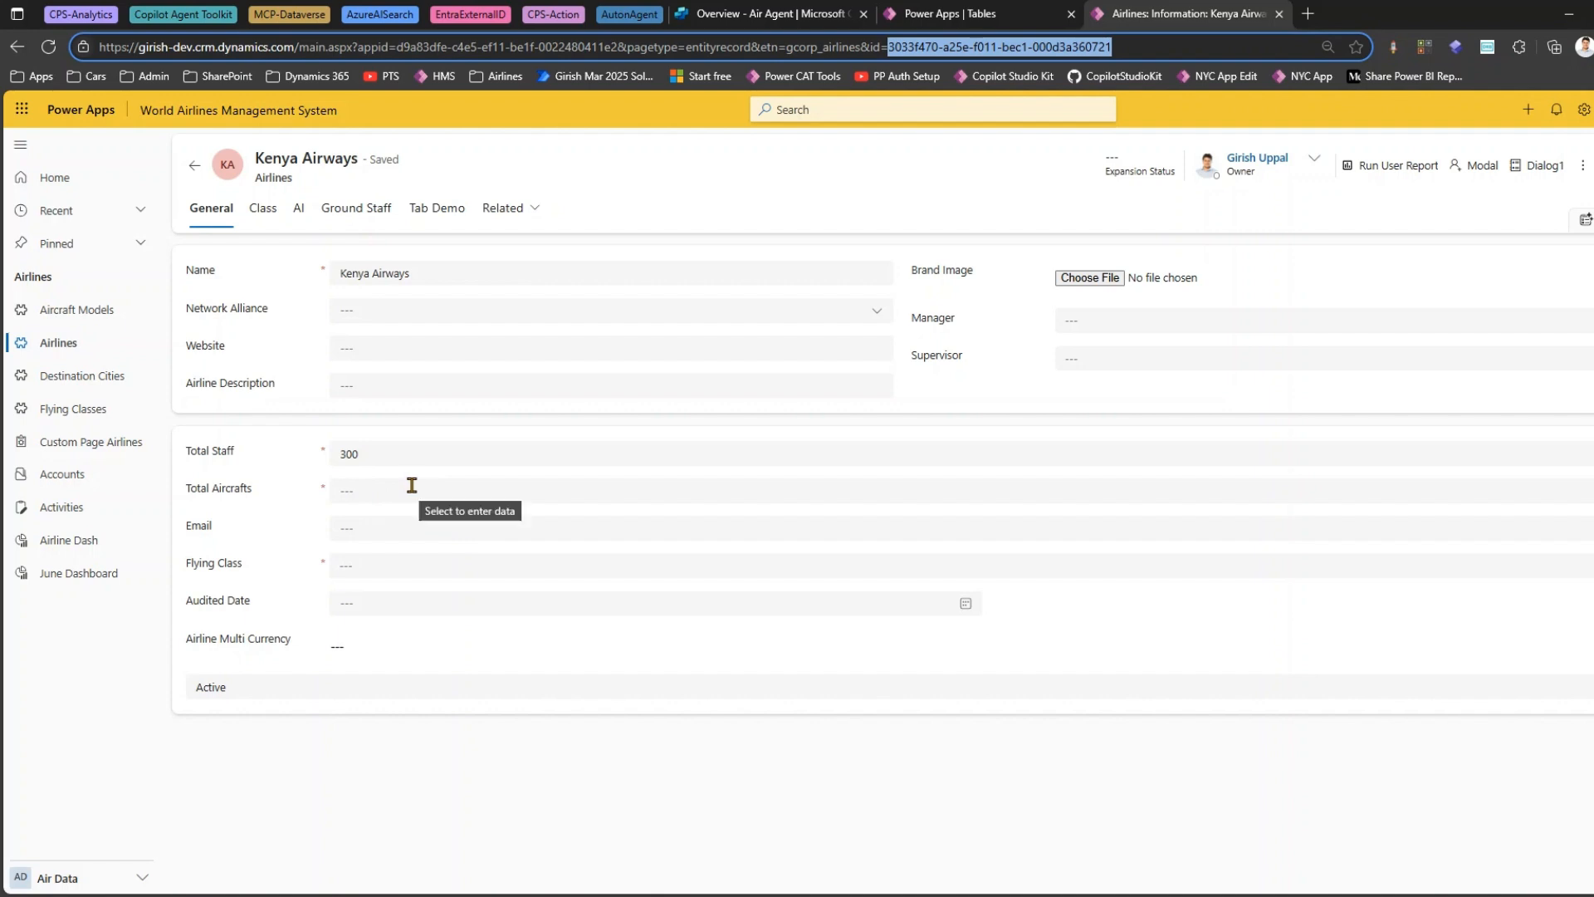
{"action": "left_click", "coordinate": [193, 170]}
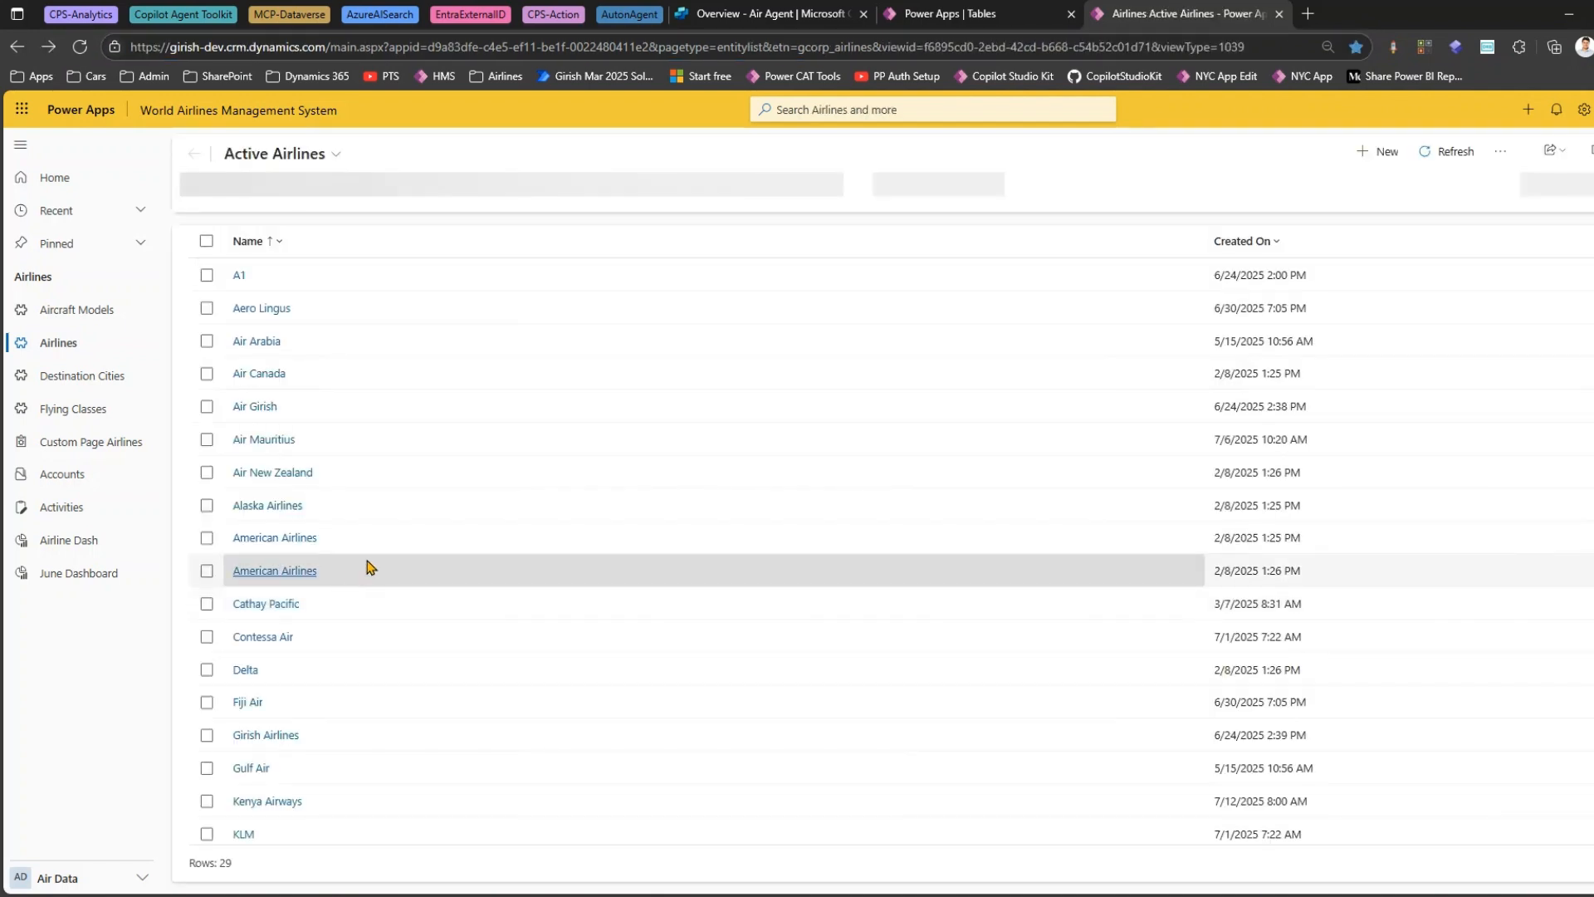
Open the Alaska Airlines record and check its Total Aircrafts value.
{"action": "left_click", "coordinate": [274, 507]}
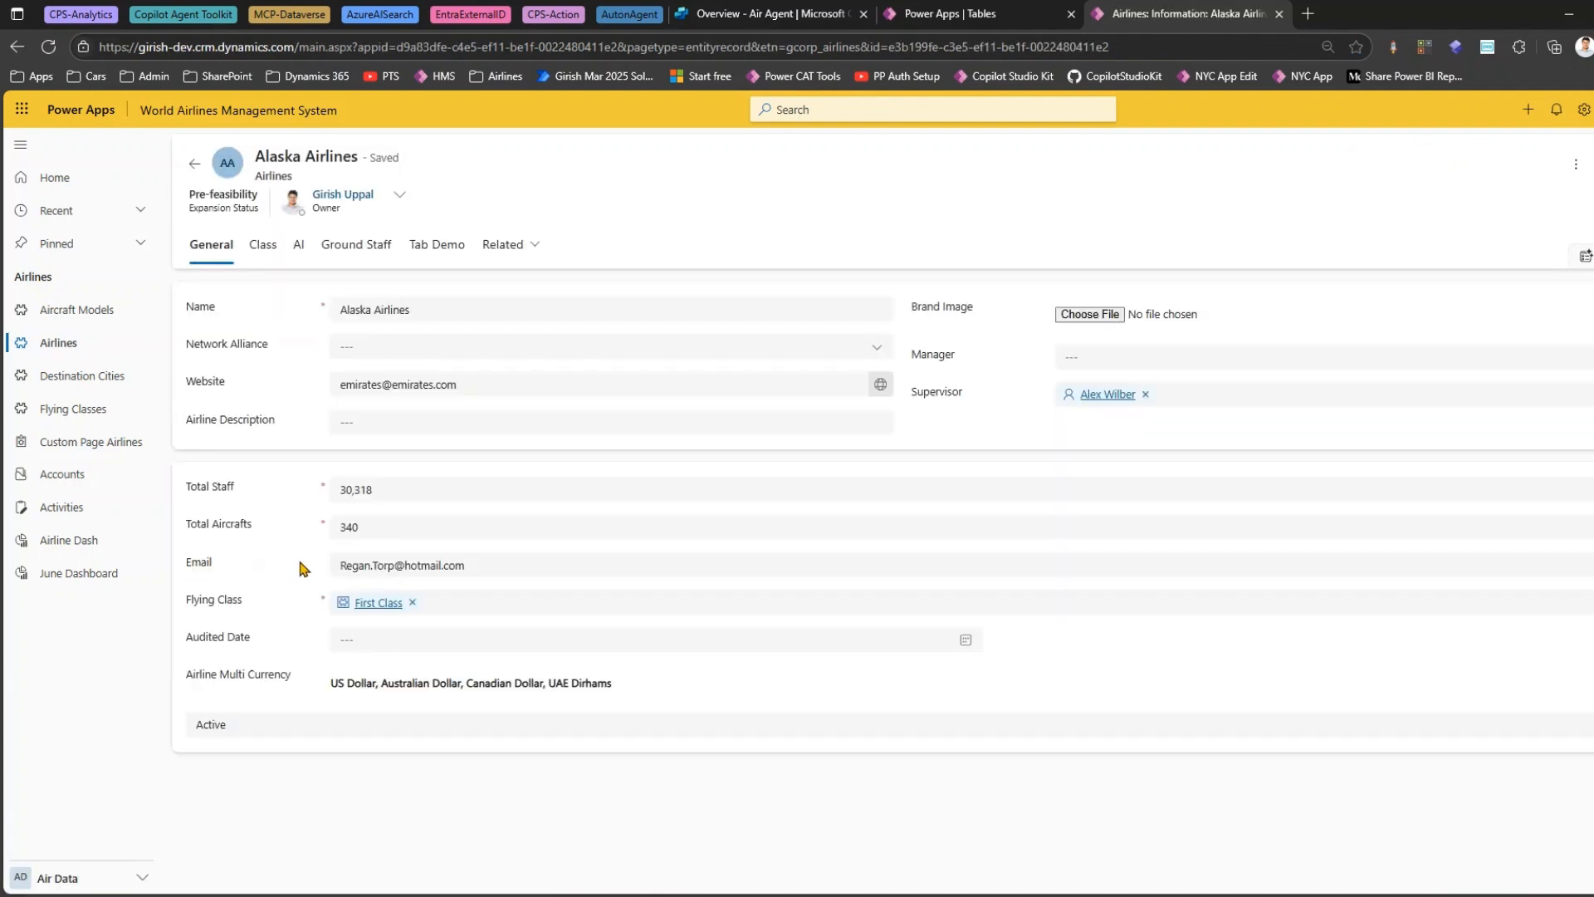
{"action": "left_click", "coordinate": [371, 528]}
{"action": "double_click", "coordinate": [371, 528]}
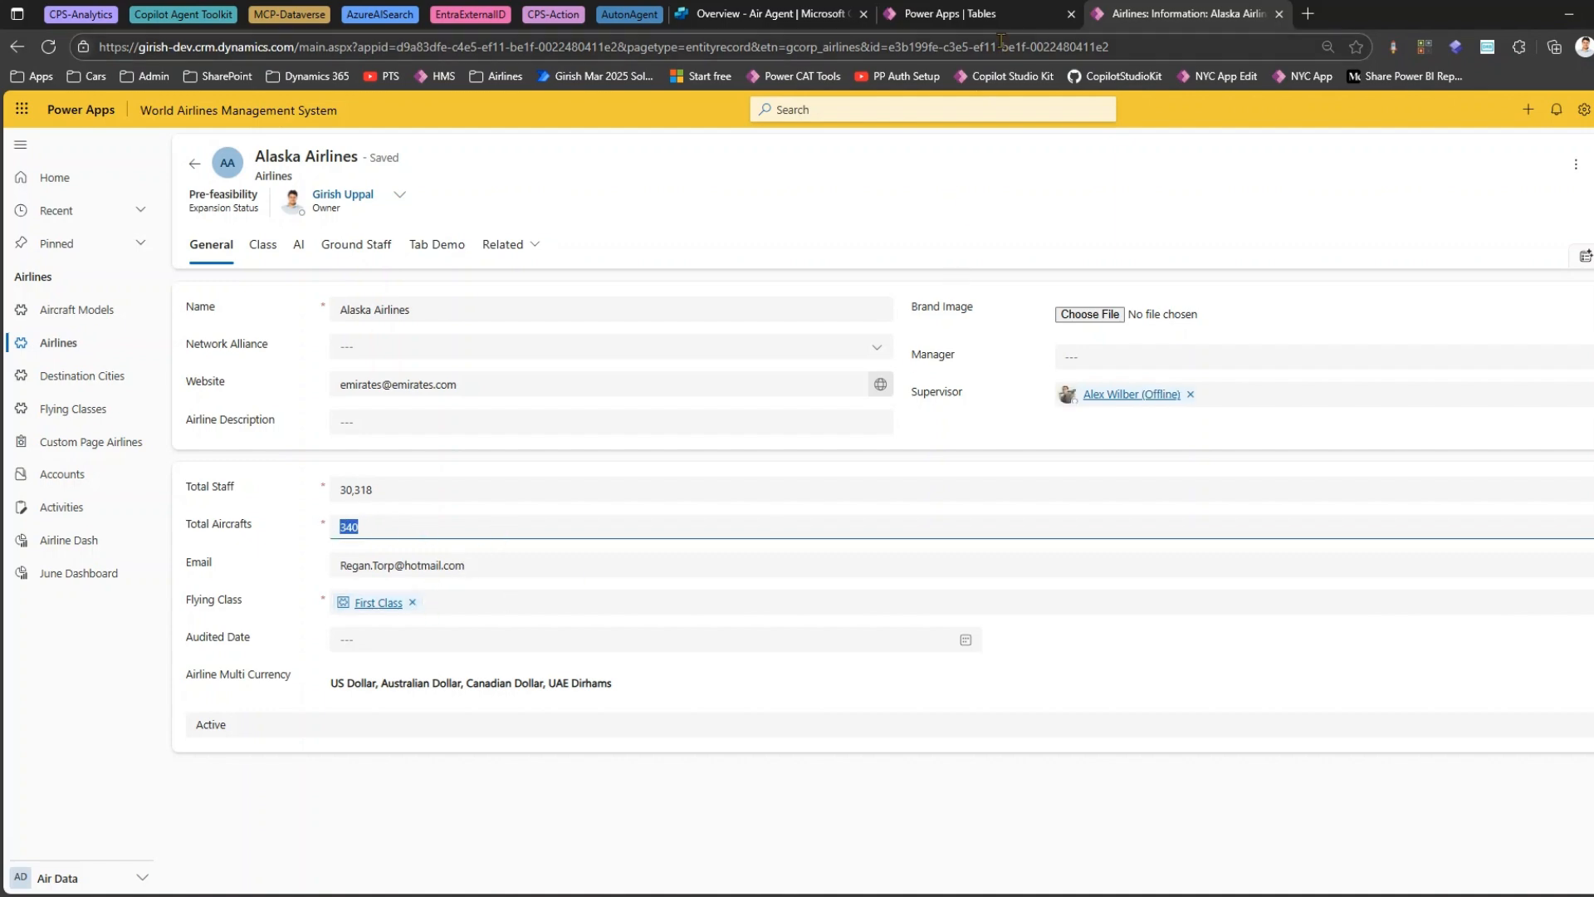
Return to the Air Agent chat and draft "Find the record in Airlines table with name as Alaska Airlines and update total aircrafts field".
{"action": "left_click", "coordinate": [792, 12]}
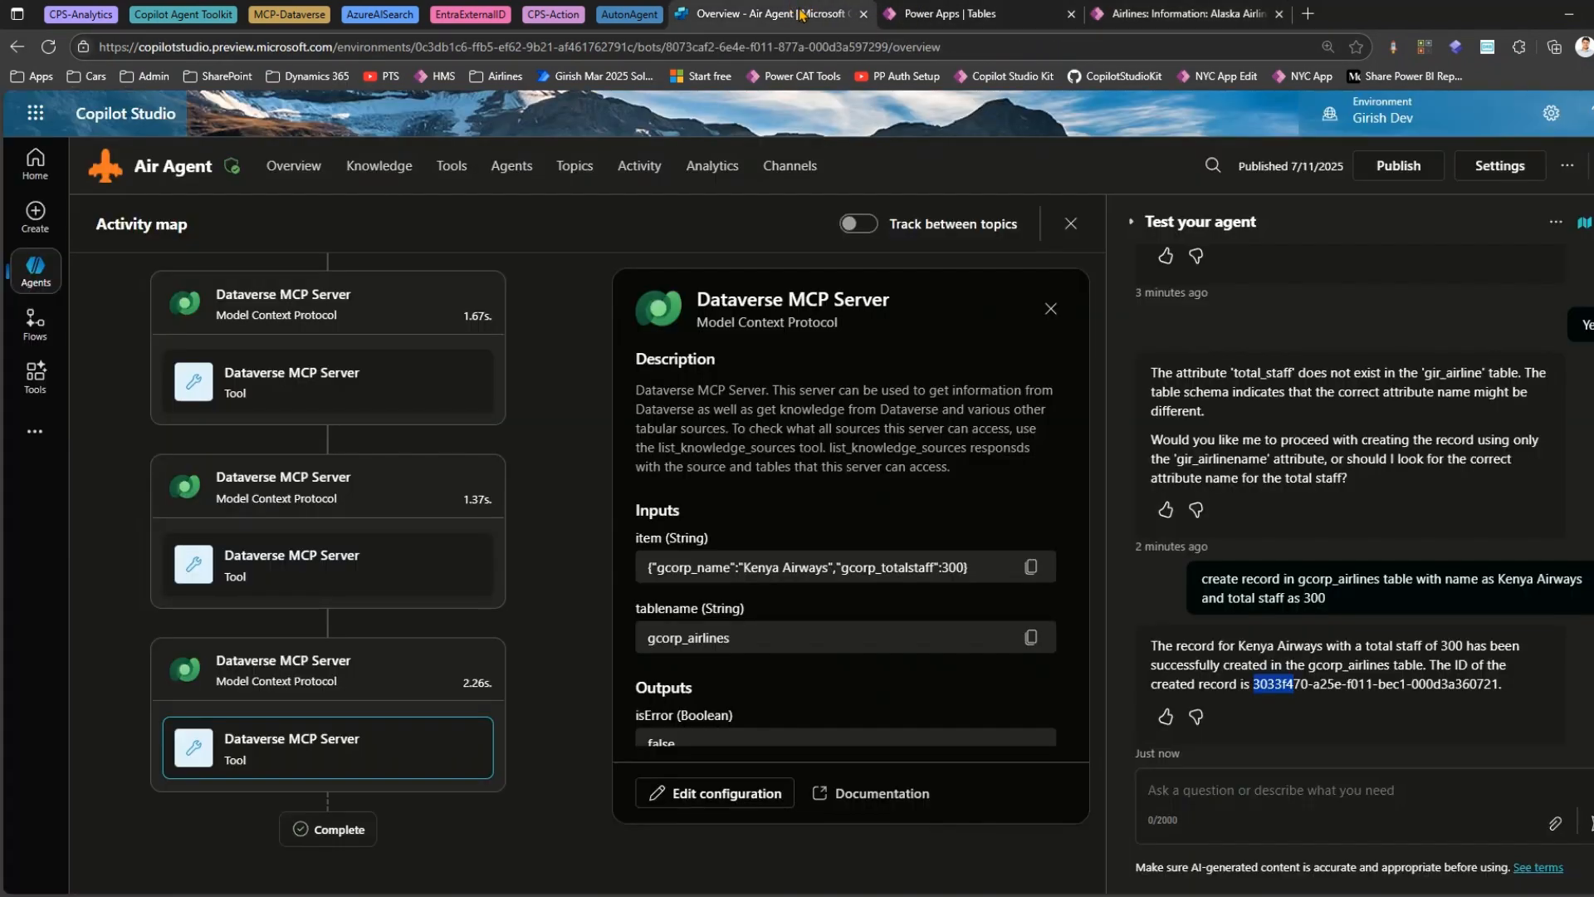
{"action": "left_click", "coordinate": [1218, 795]}
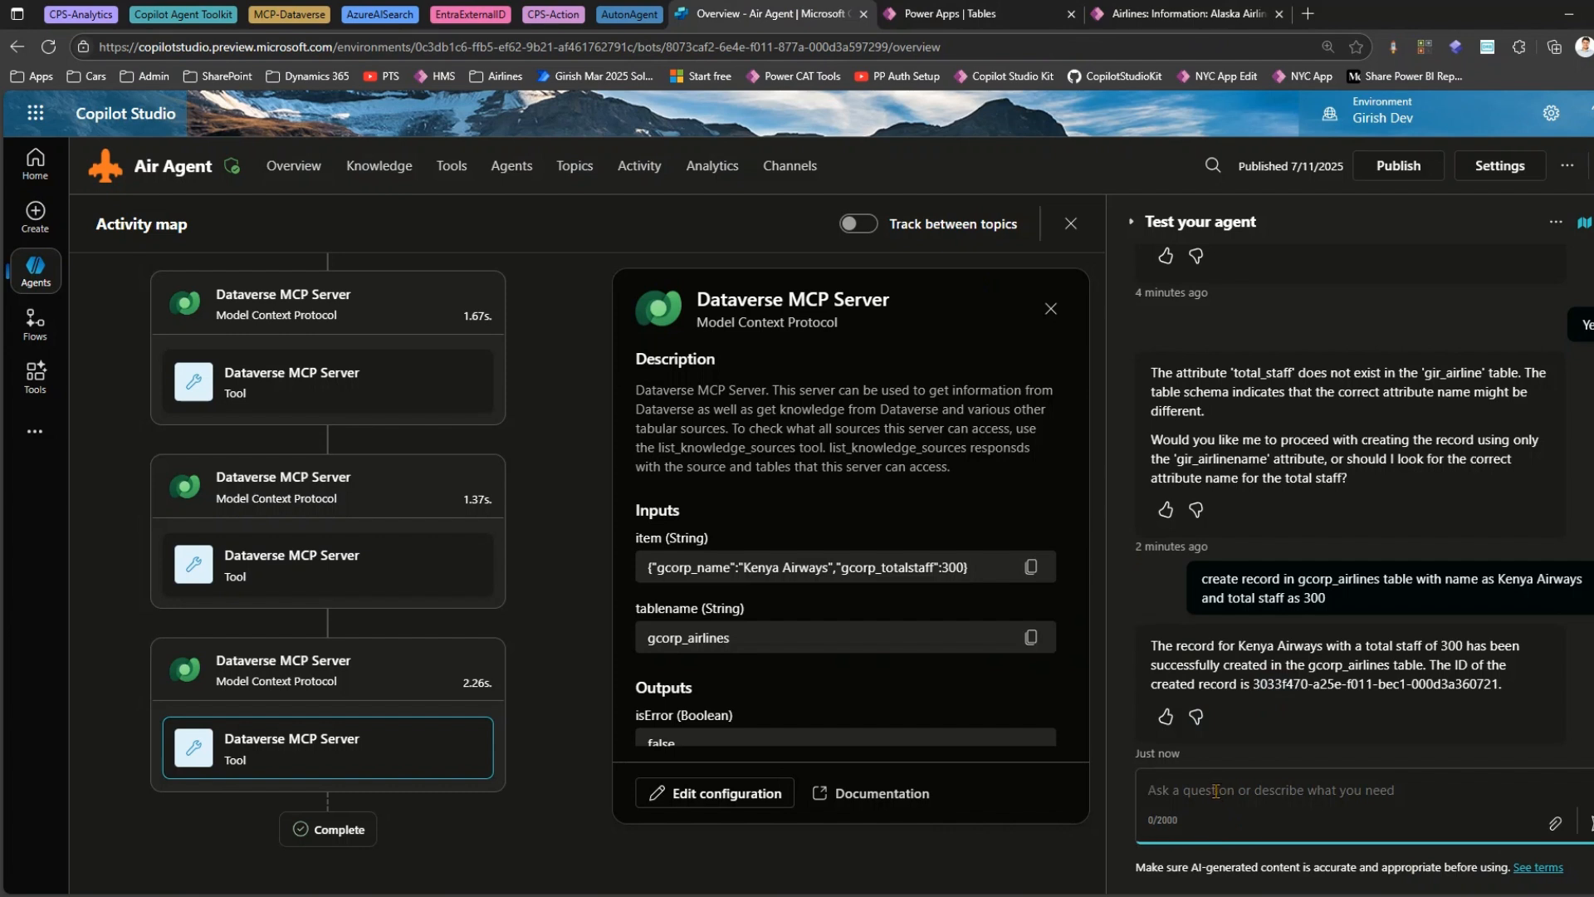
{"action": "type", "text": "Update the"}
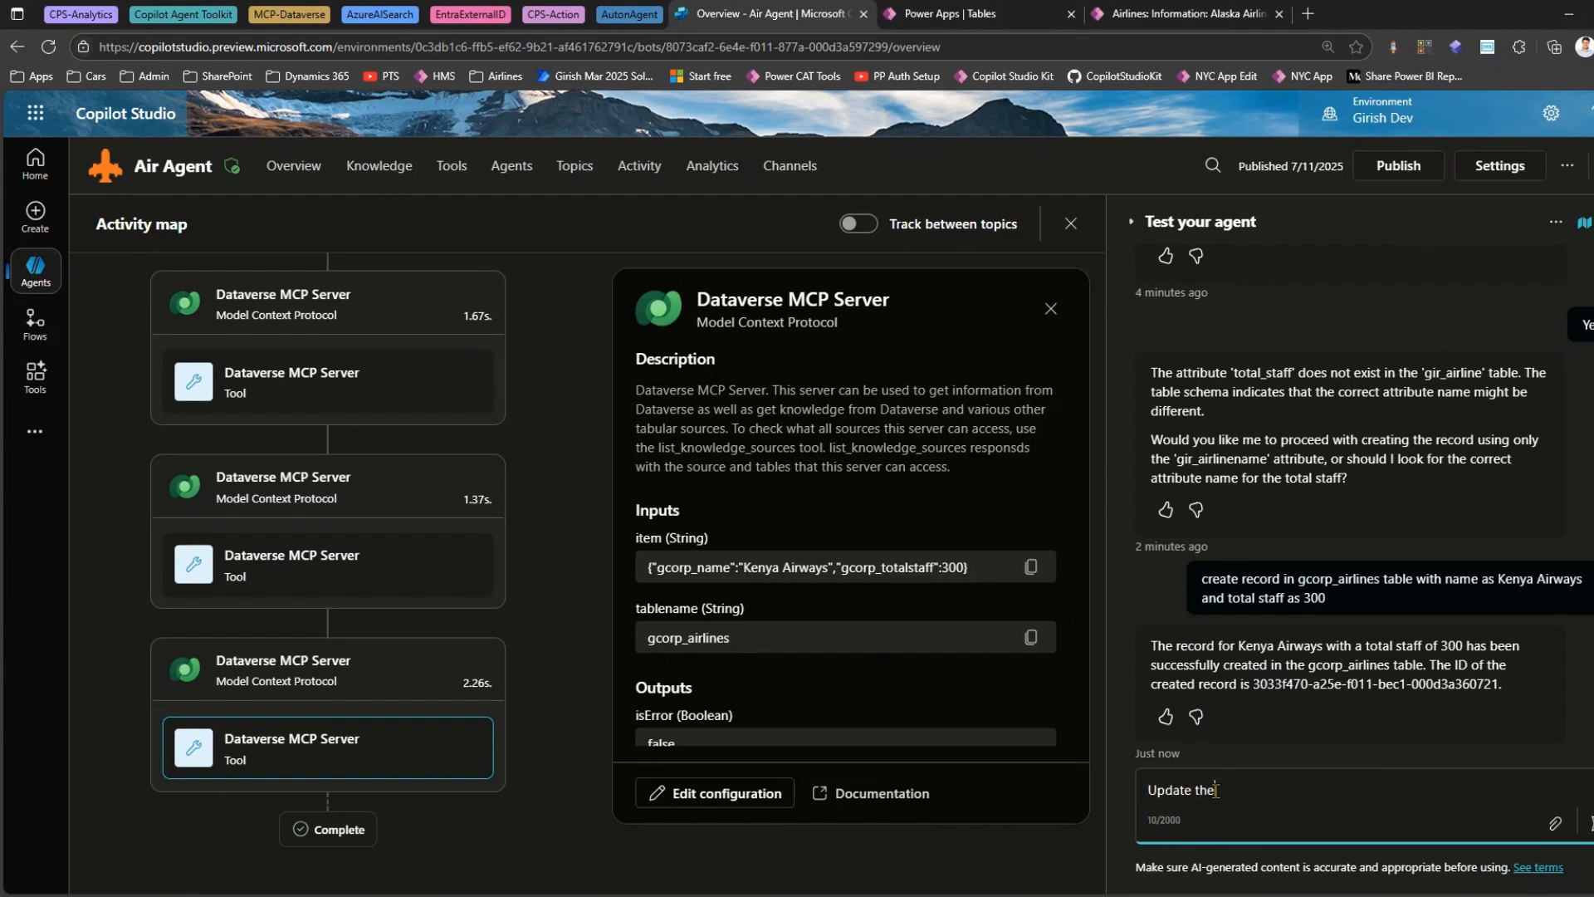
{"action": "type", "text": " record in Airlines table with"}
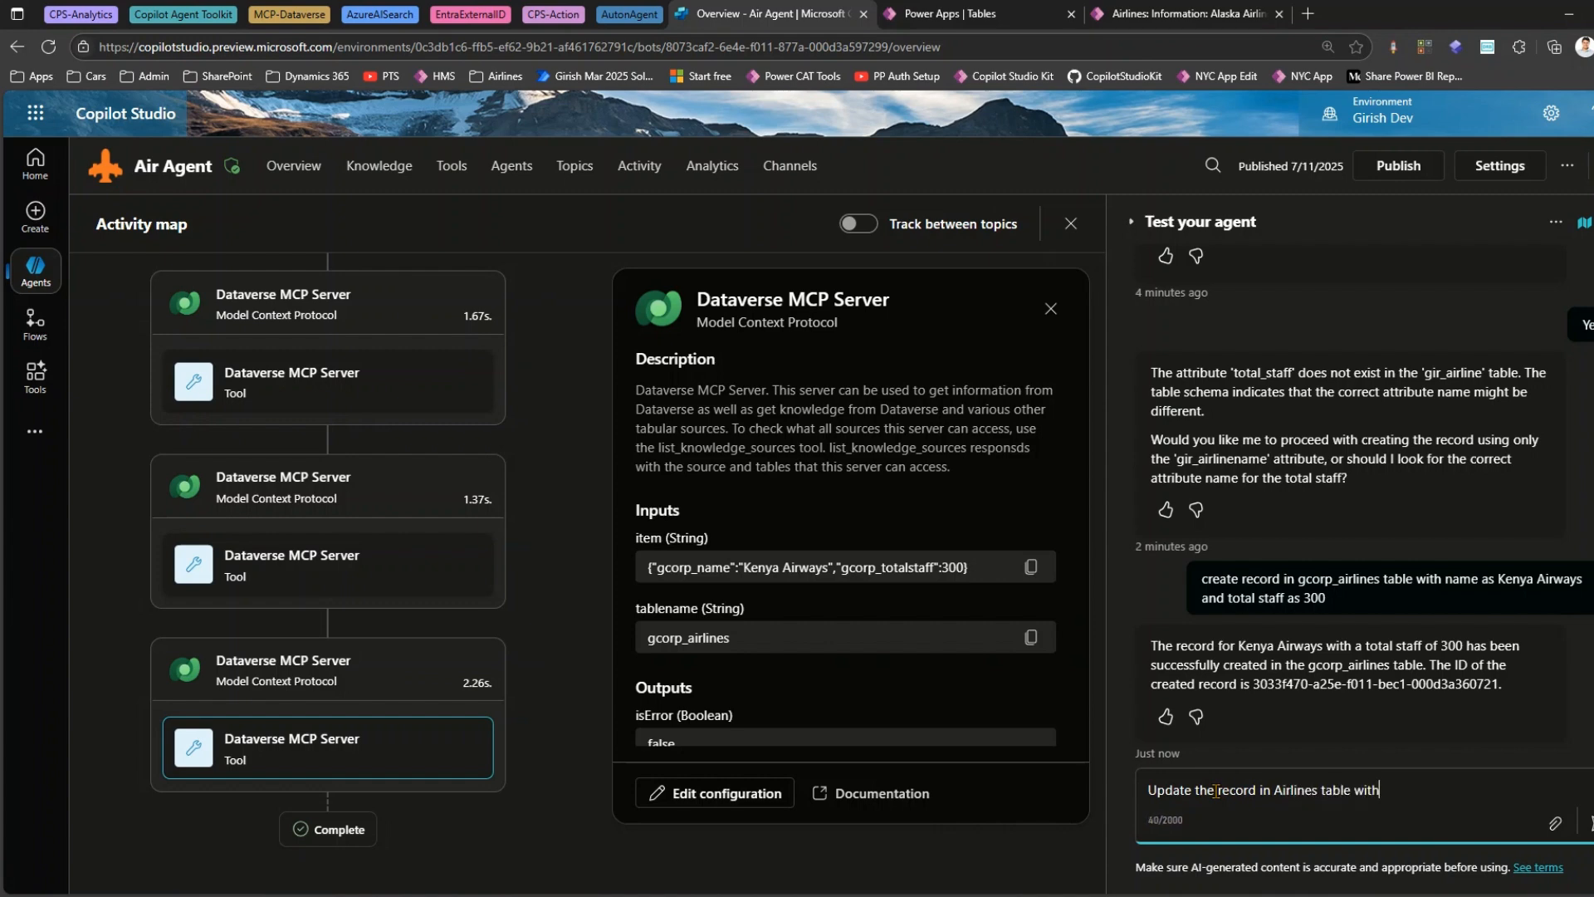
{"action": "type", "text": " name as"}
{"action": "double_click", "coordinate": [1174, 791]}
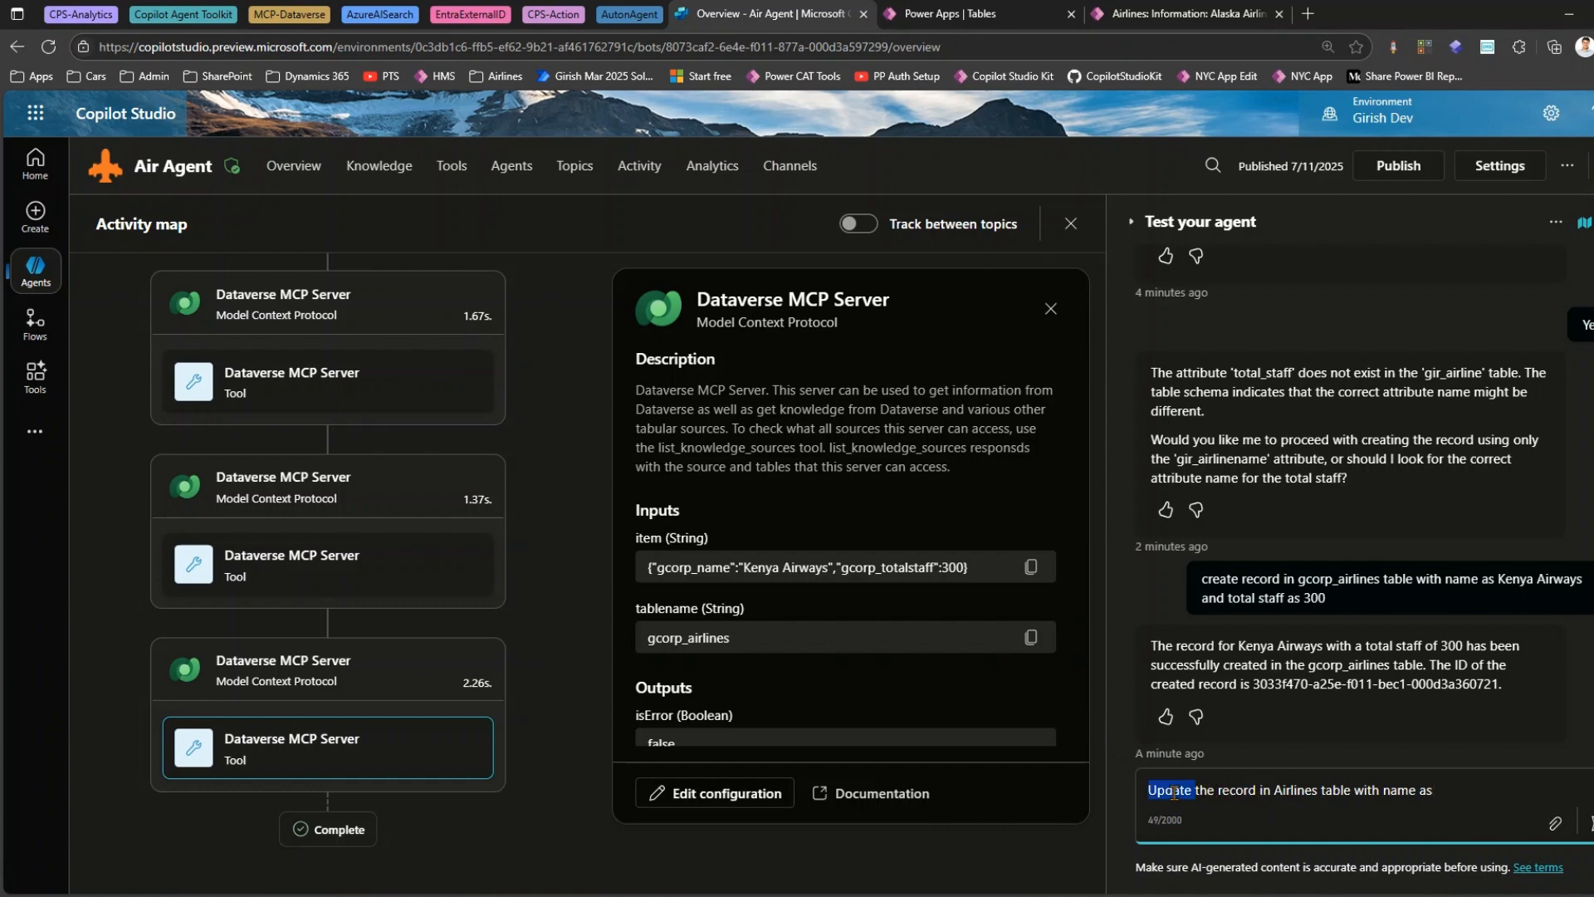
{"action": "type", "text": "Find the record in "}
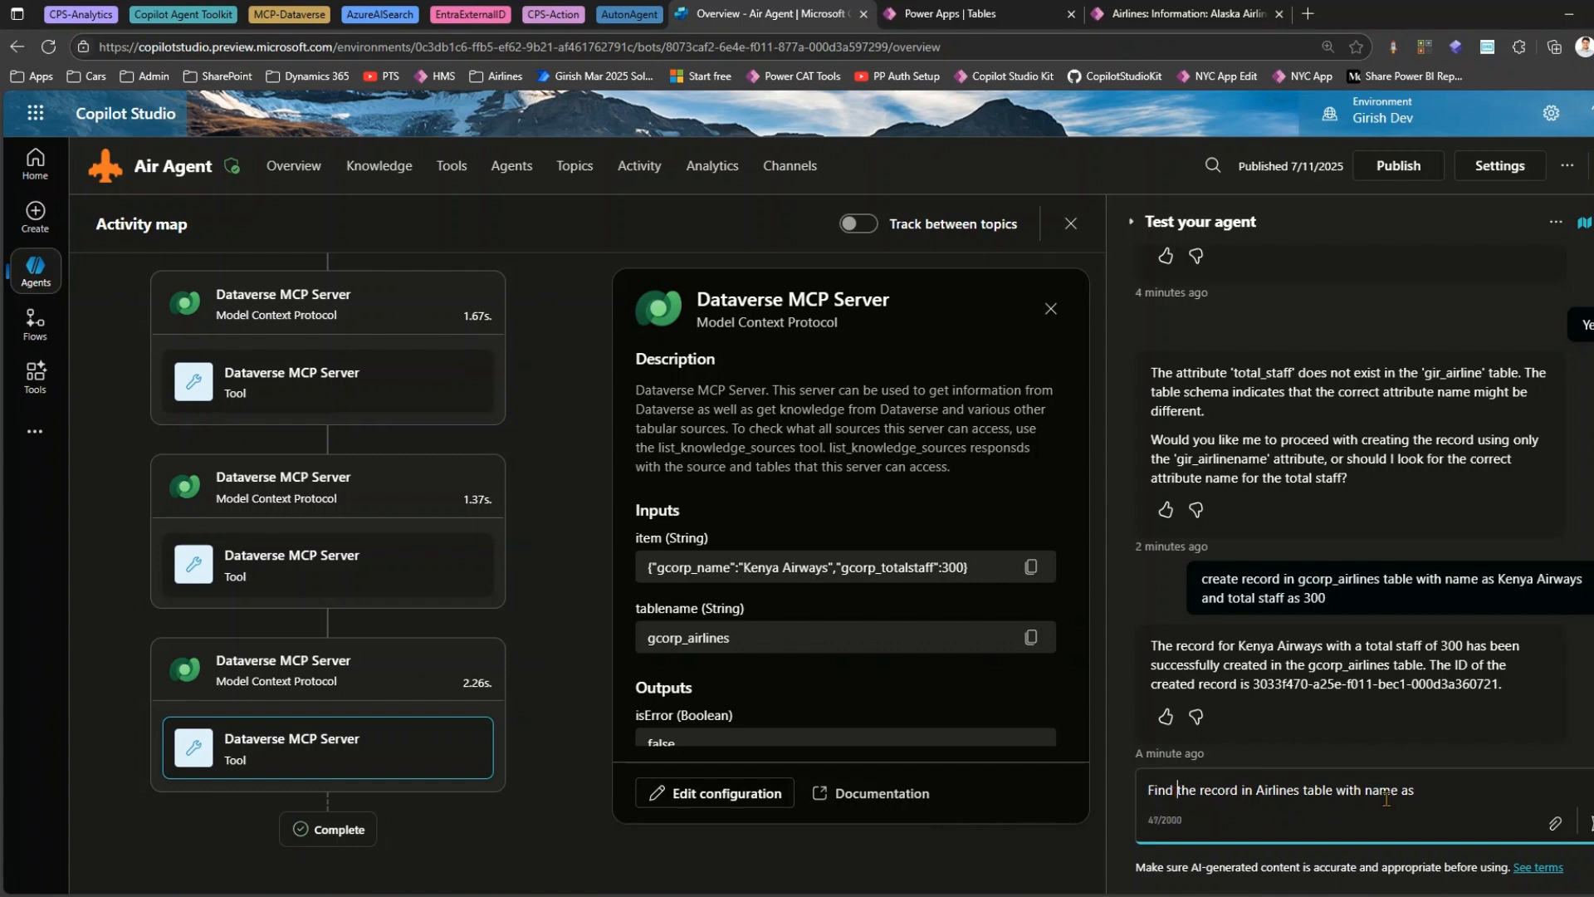
{"action": "type", "text": "Airlines table with name as Alaska Airlines and update to"}
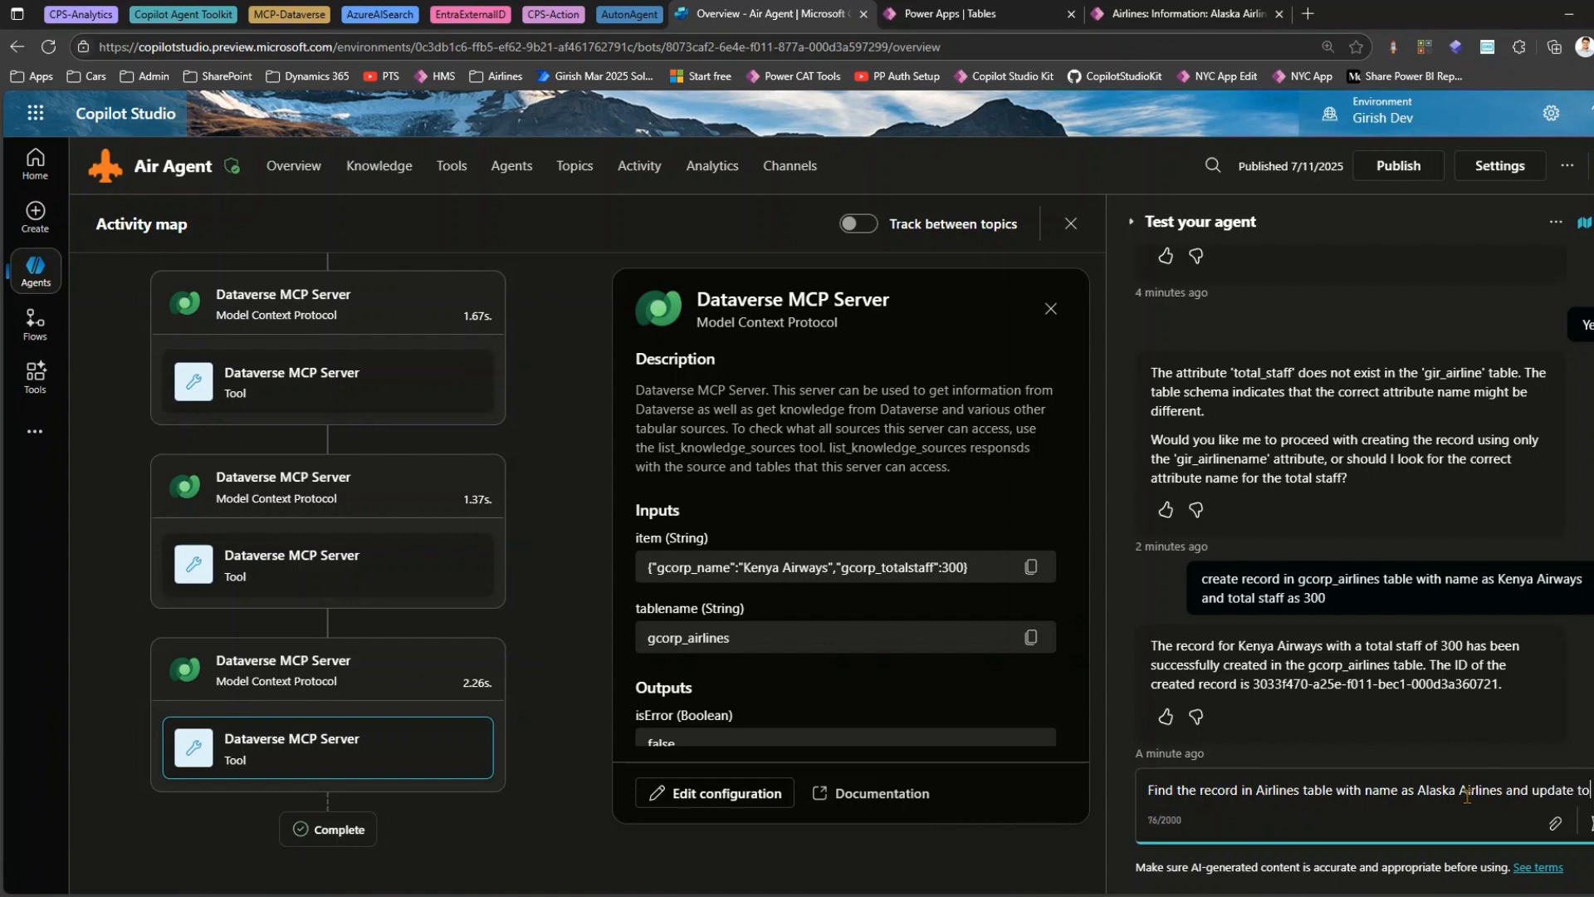
{"action": "type", "text": "tal aircrafts field"}
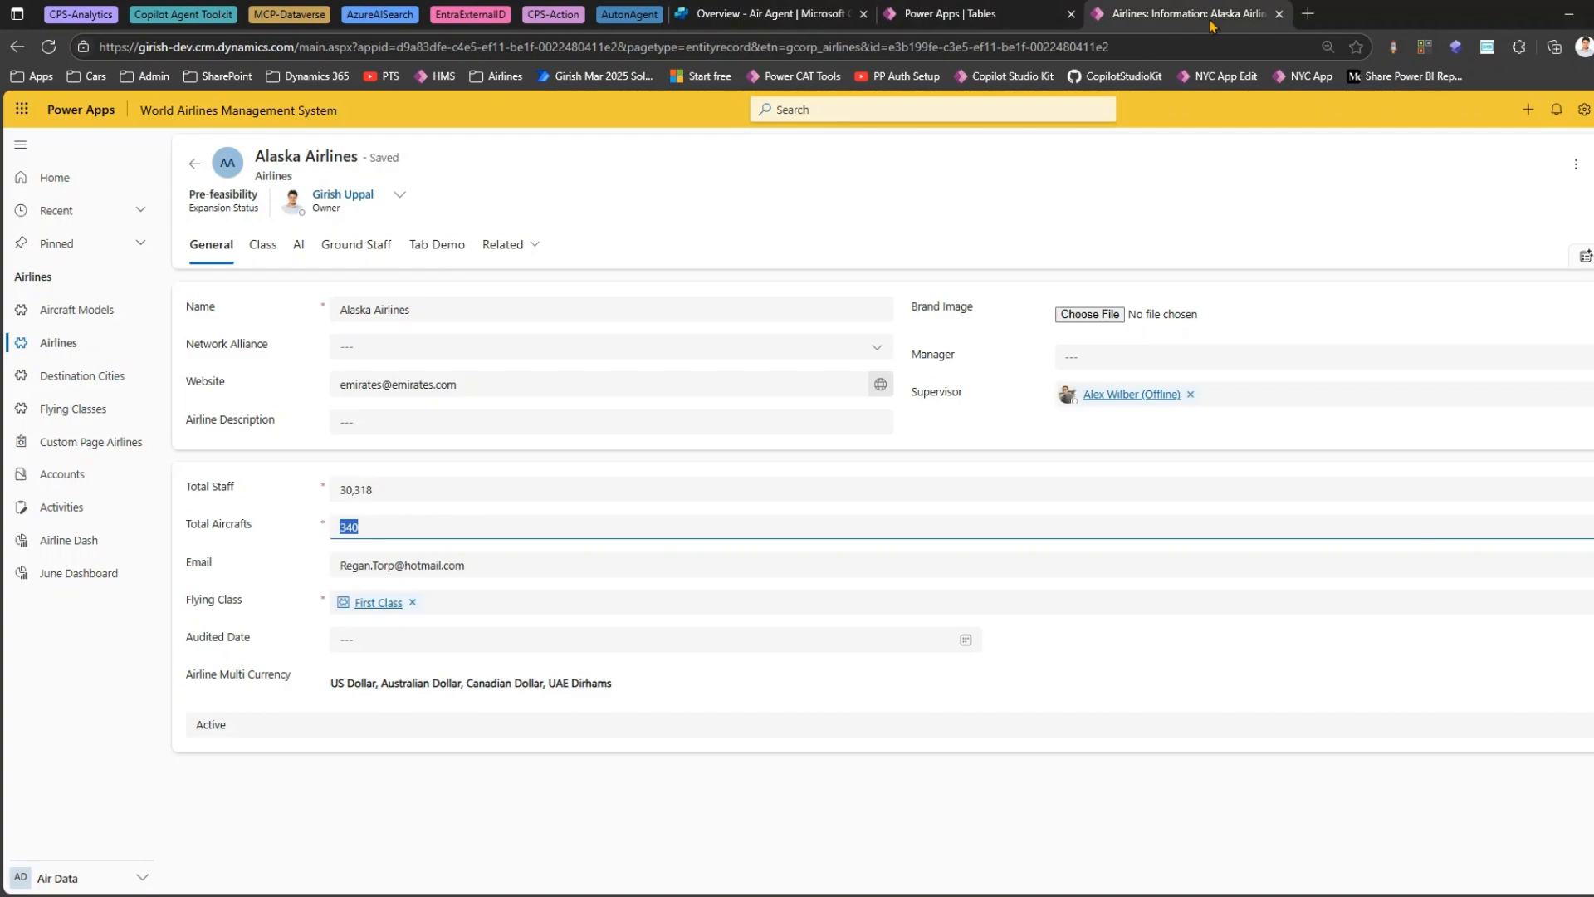
Check the field name in the open Alaska Airlines record, complete the drafted prompt with "to 500", and send it to the agent.
{"action": "left_click", "coordinate": [1115, 15]}
{"action": "left_click", "coordinate": [1016, 11]}
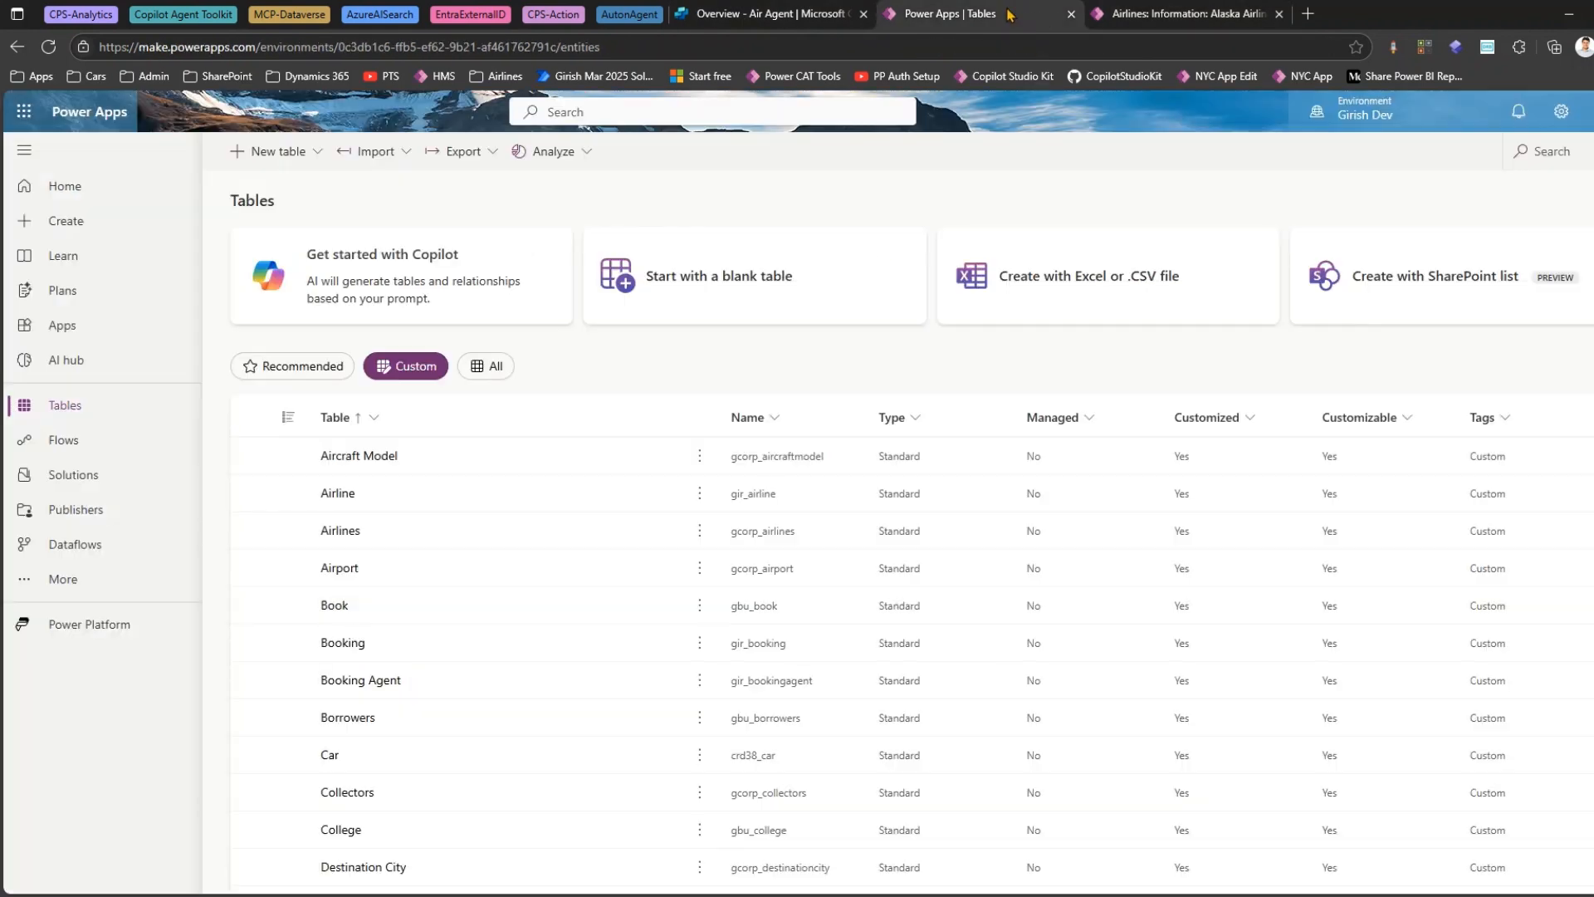
{"action": "left_click", "coordinate": [734, 12]}
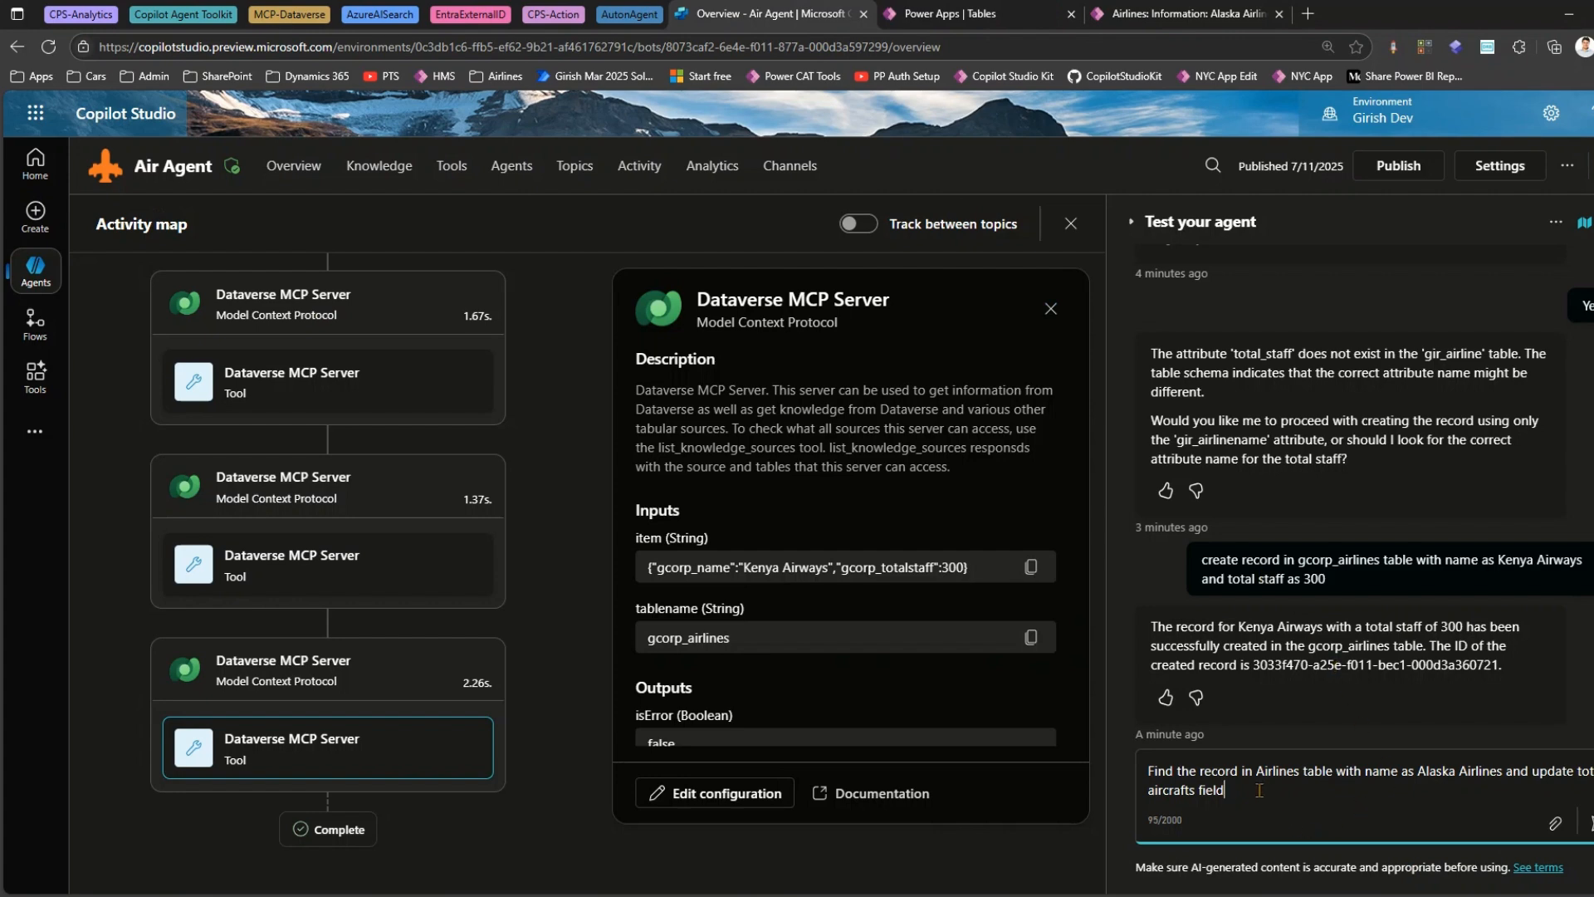
{"action": "type", "text": "to 500"}
{"action": "key", "text": "Return"}
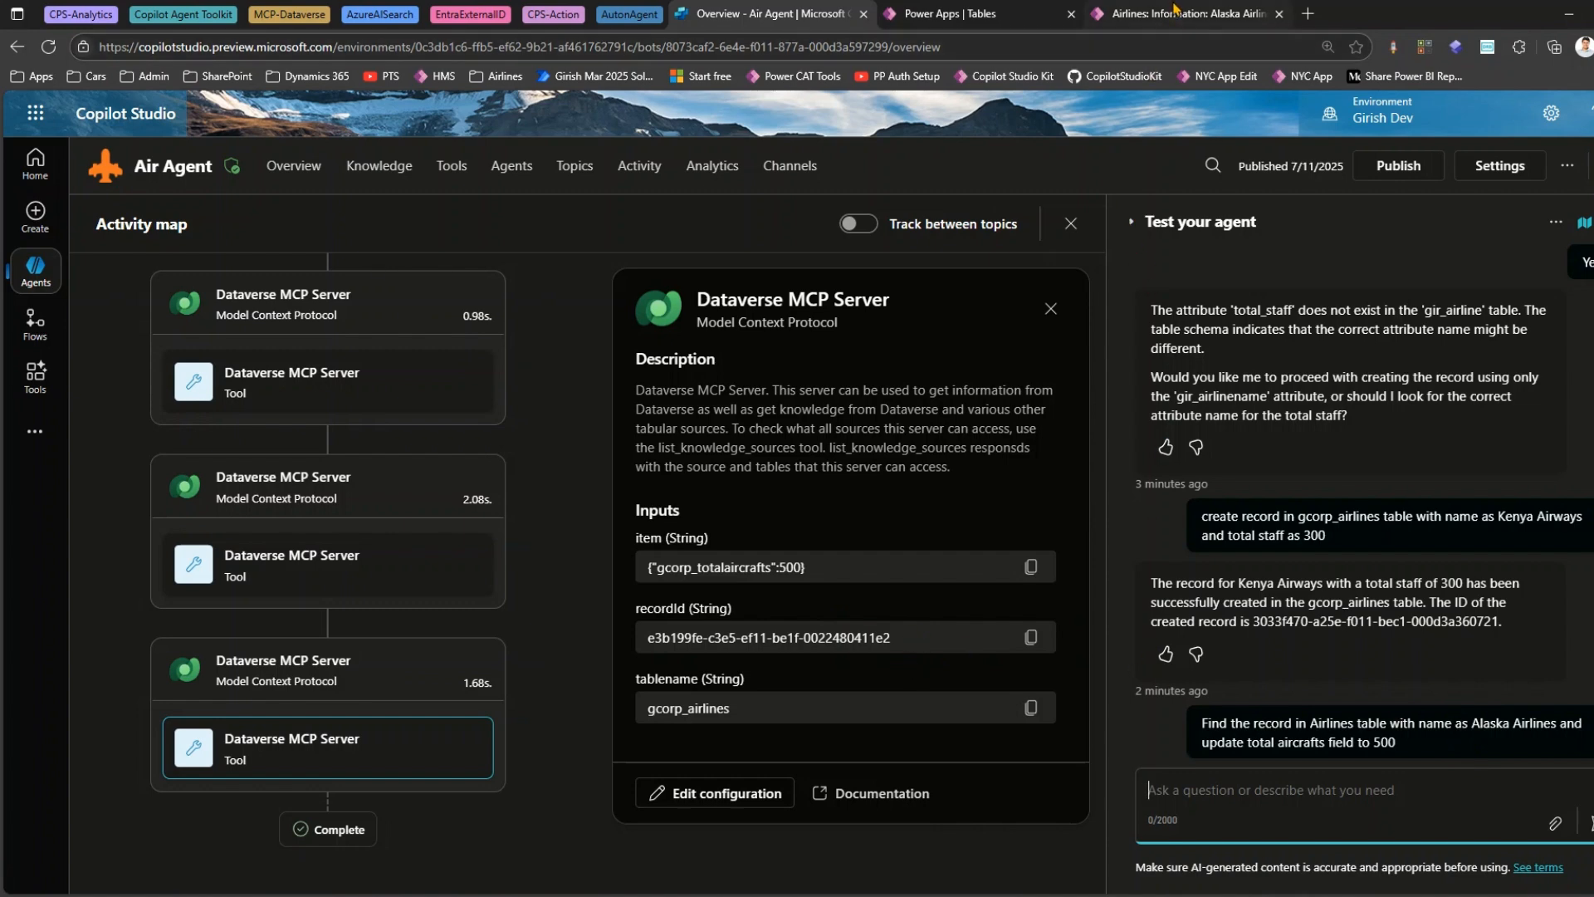
Reopen the Alaska Airlines record from the Active Airlines list to verify its Total Aircrafts value.
{"action": "left_click", "coordinate": [1175, 13]}
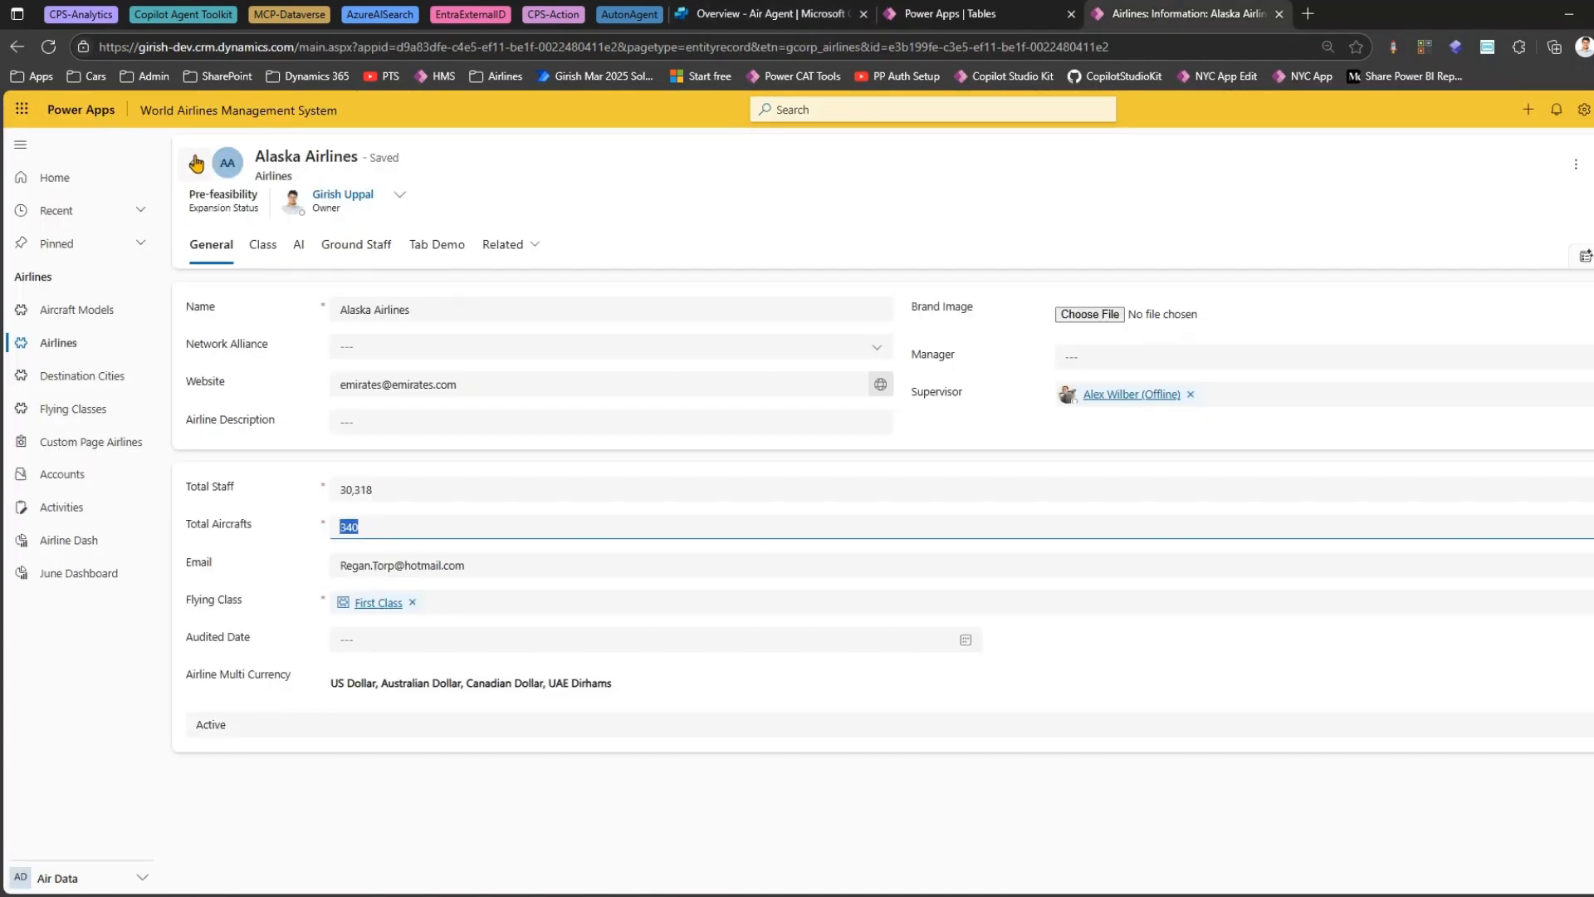
{"action": "left_click", "coordinate": [195, 160]}
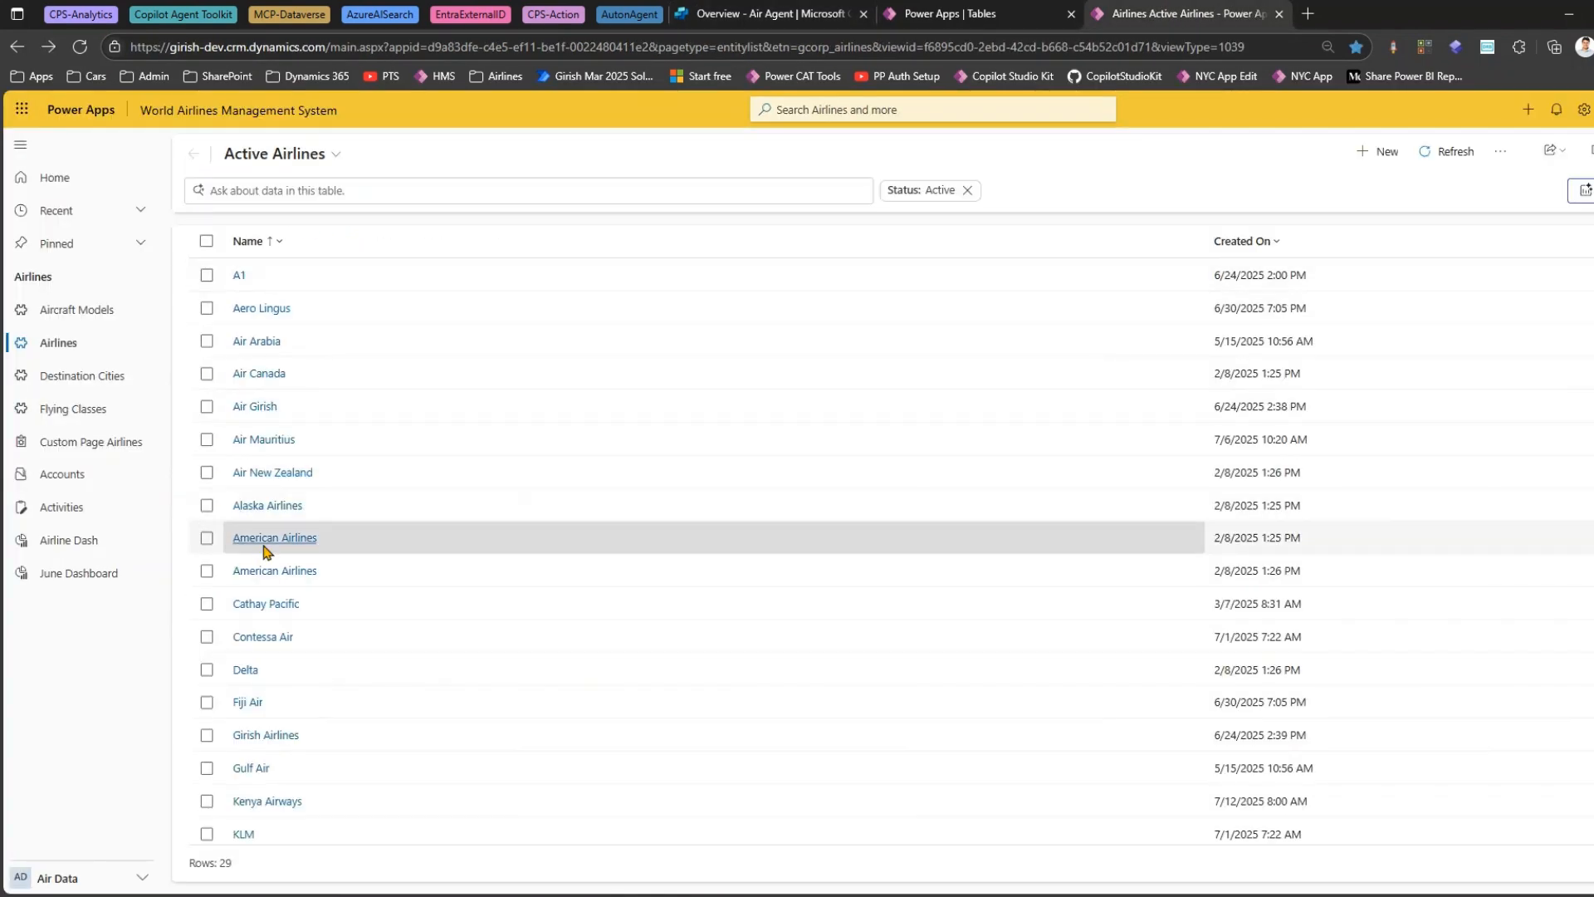
{"action": "left_click", "coordinate": [269, 505]}
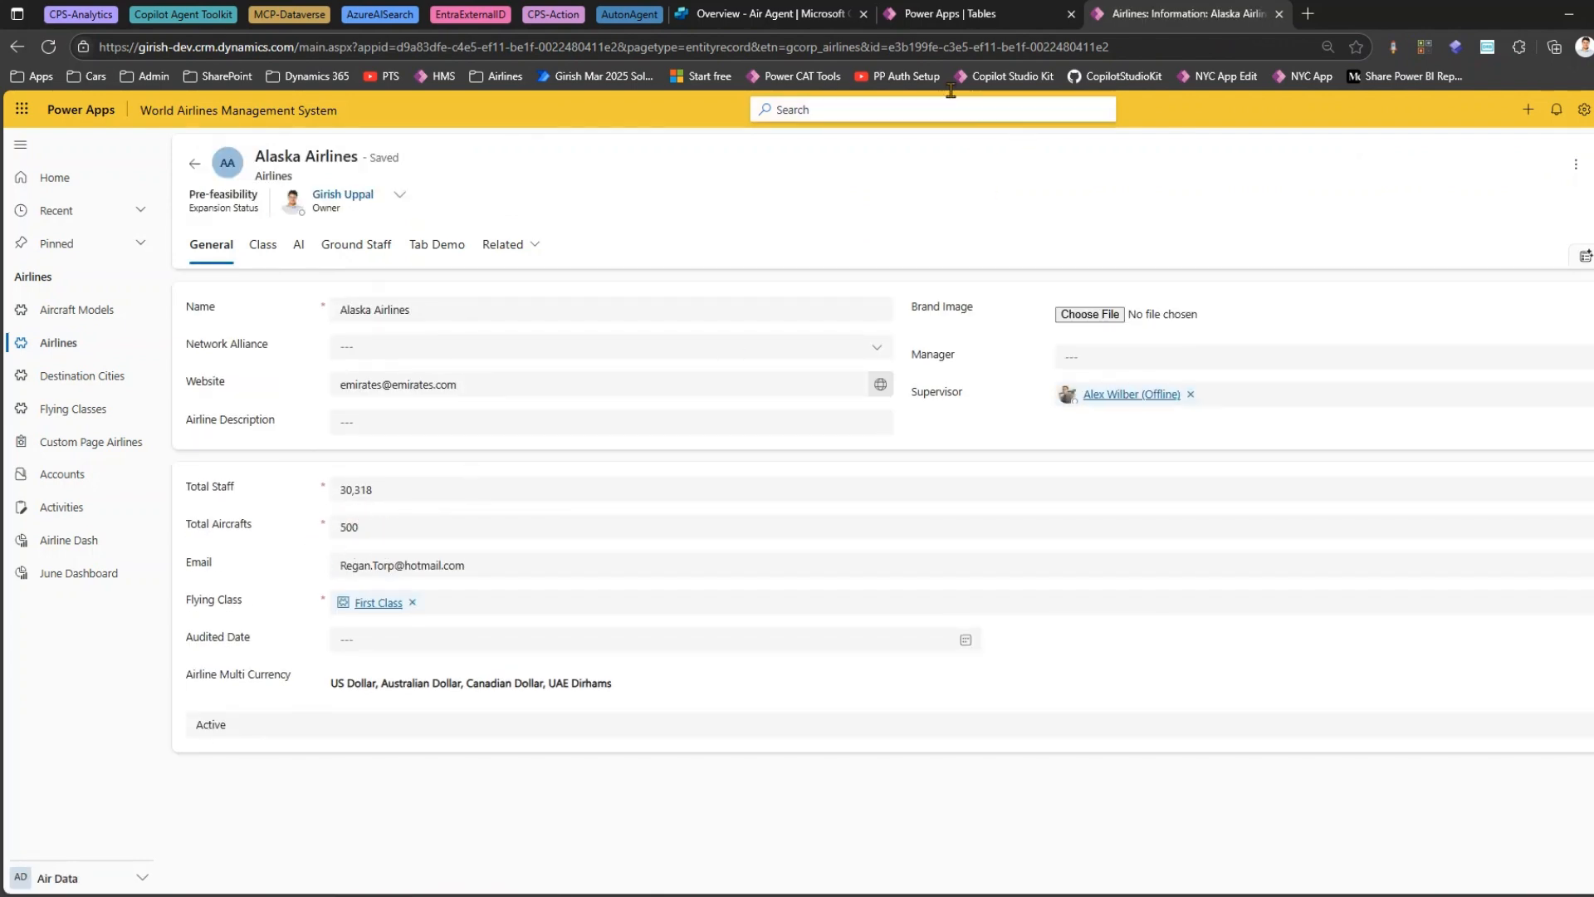
Open the Dataverse MCP Server configuration among Air Agent's tools and review the names and descriptions of the tools it provides.
{"action": "left_click", "coordinate": [780, 15]}
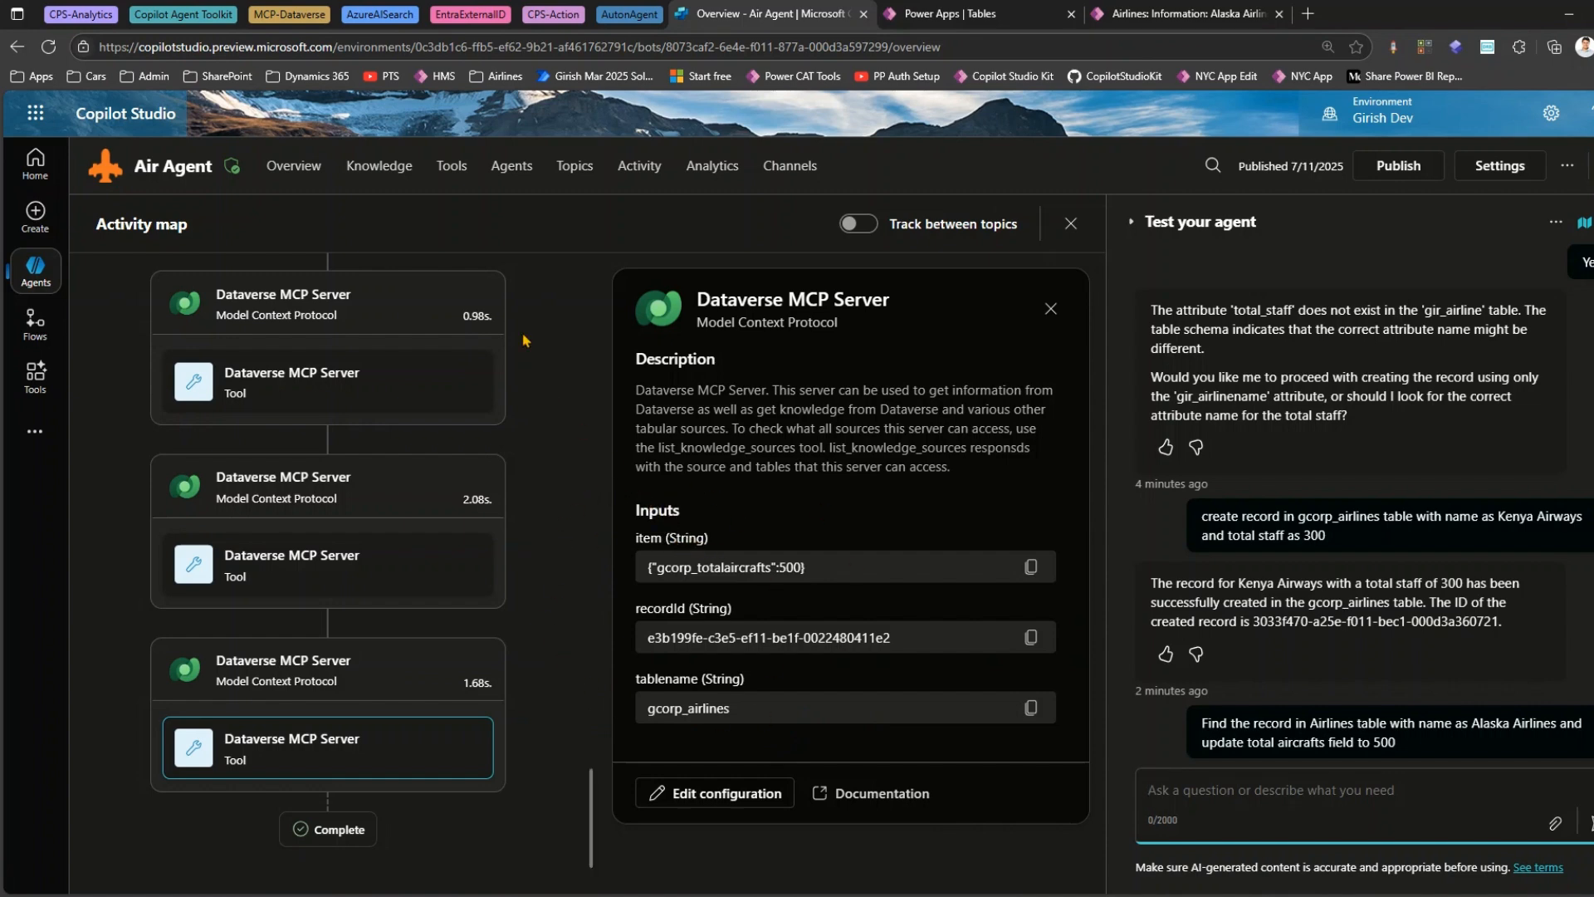
{"action": "left_click", "coordinate": [452, 166]}
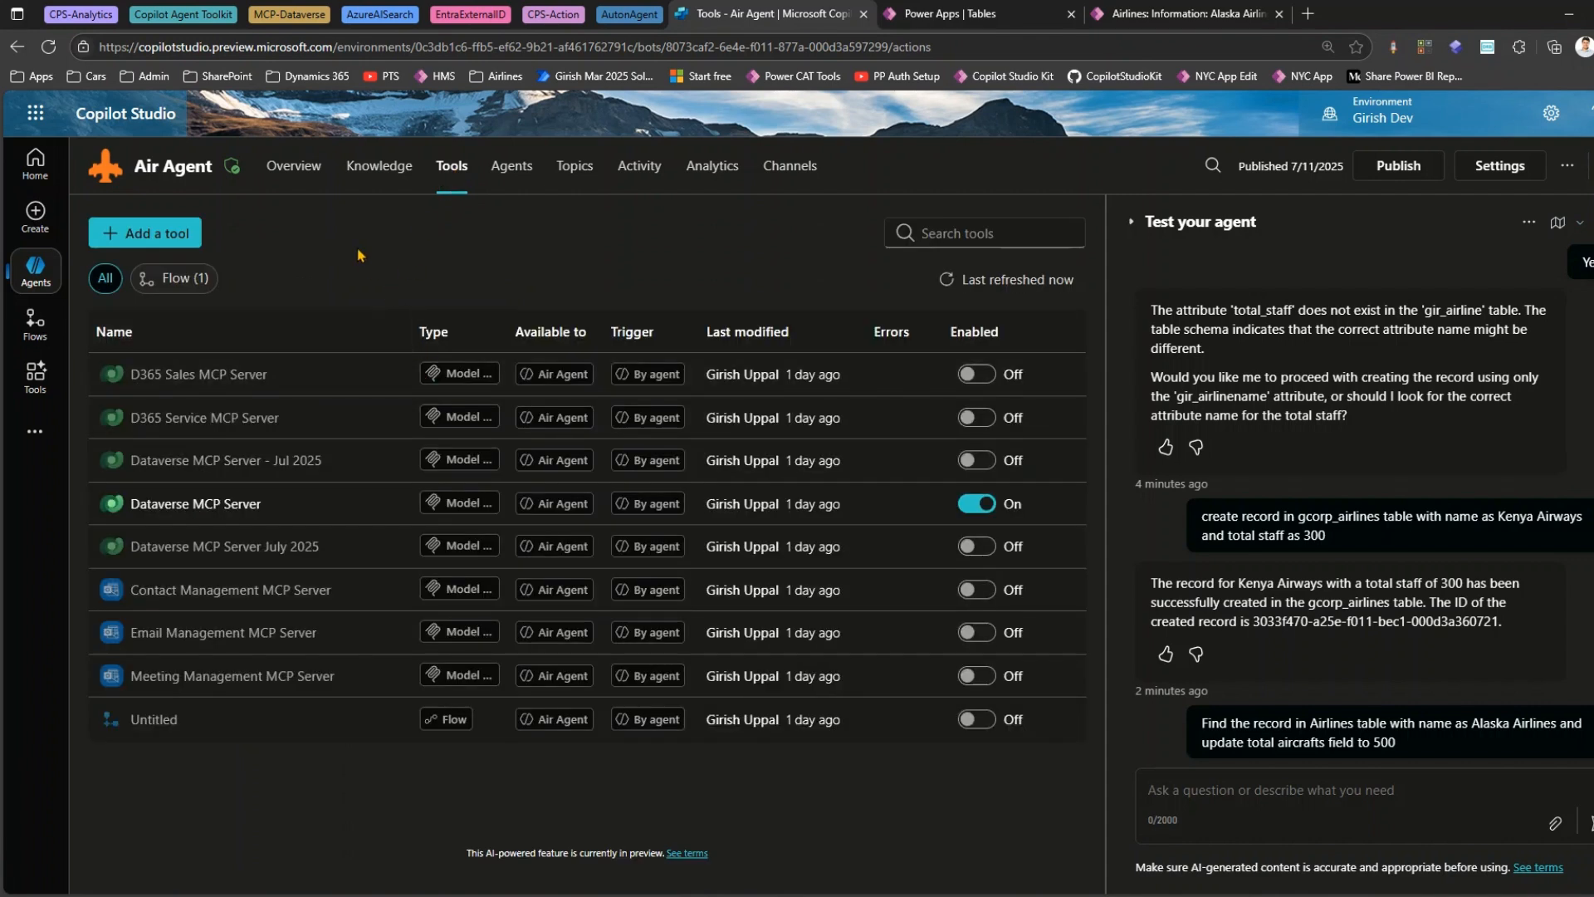
{"action": "left_click", "coordinate": [233, 507]}
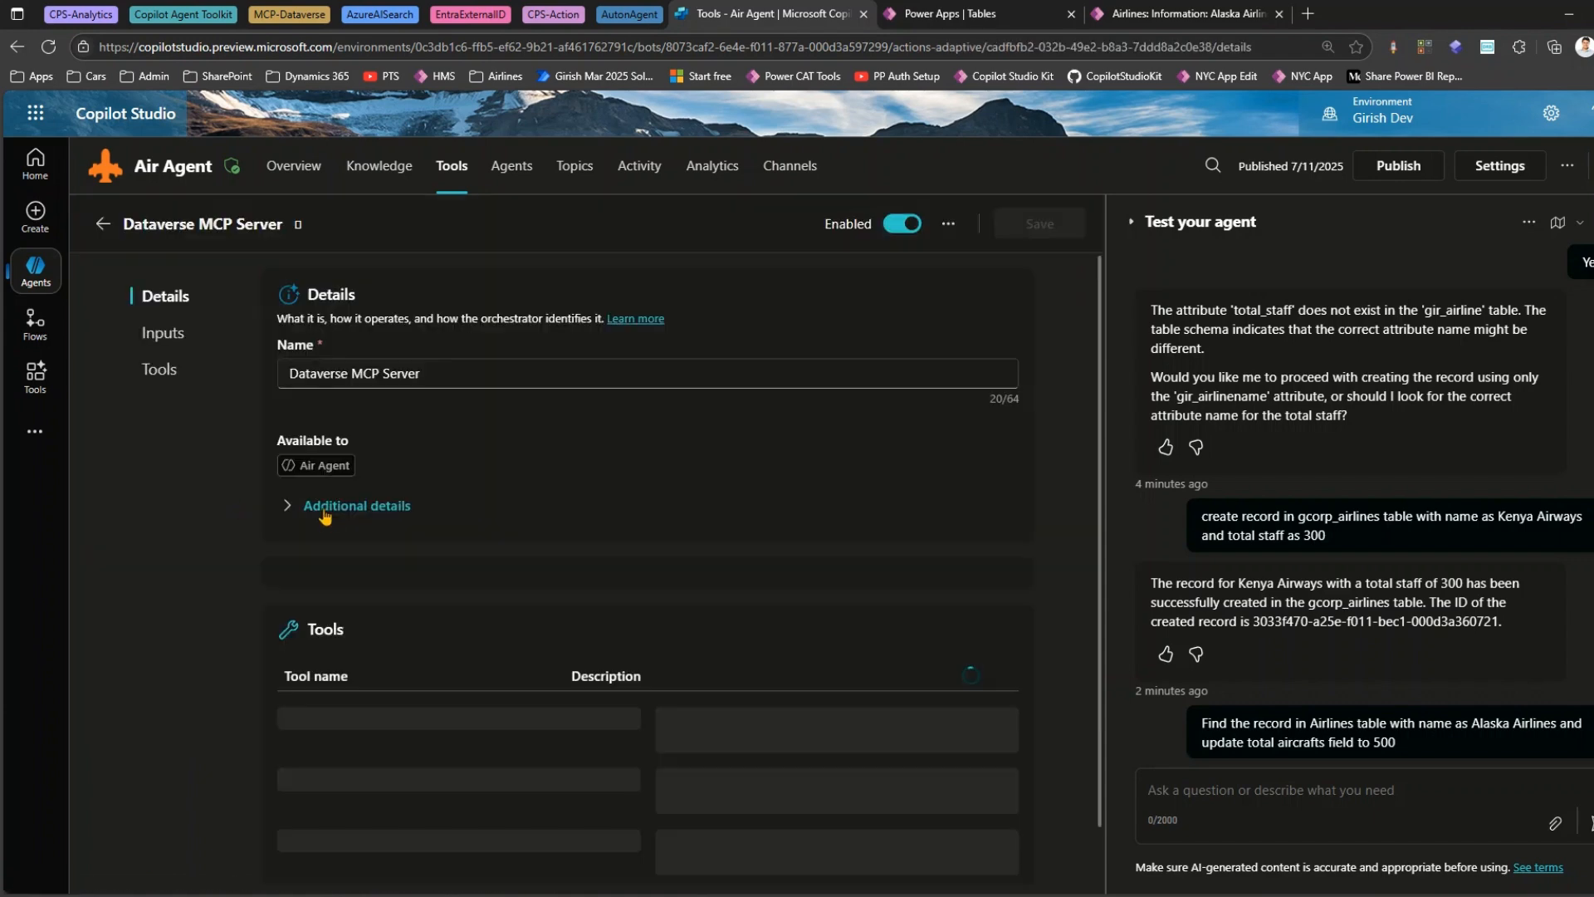
{"action": "left_click", "coordinate": [159, 369]}
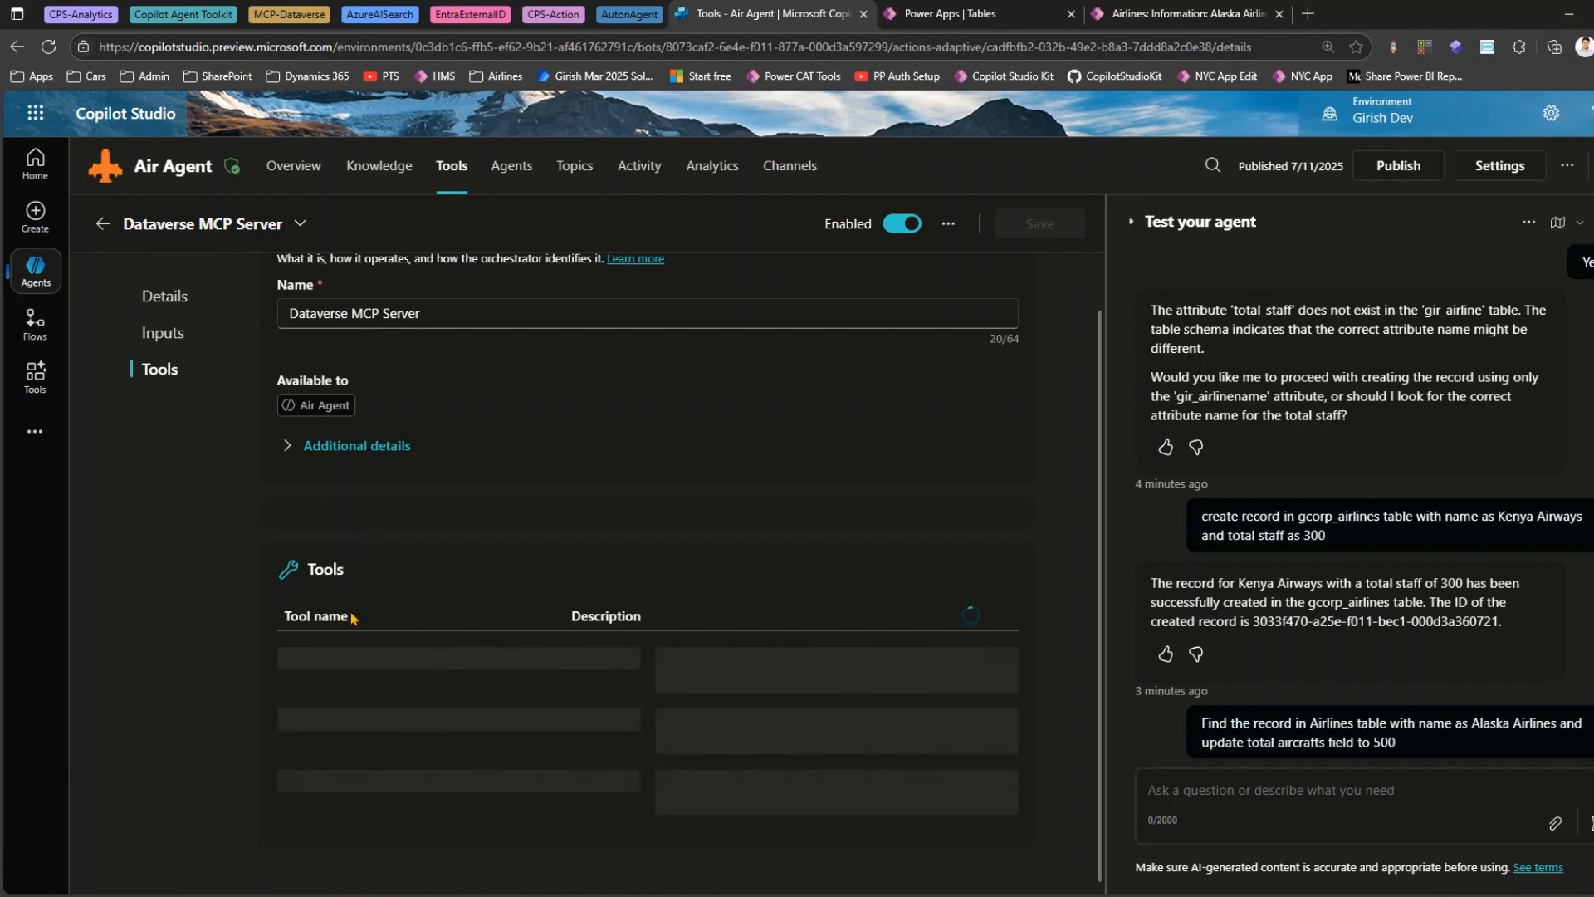
{"action": "scroll", "coordinate": [357, 677], "scroll_direction": "down", "scroll_amount": 2}
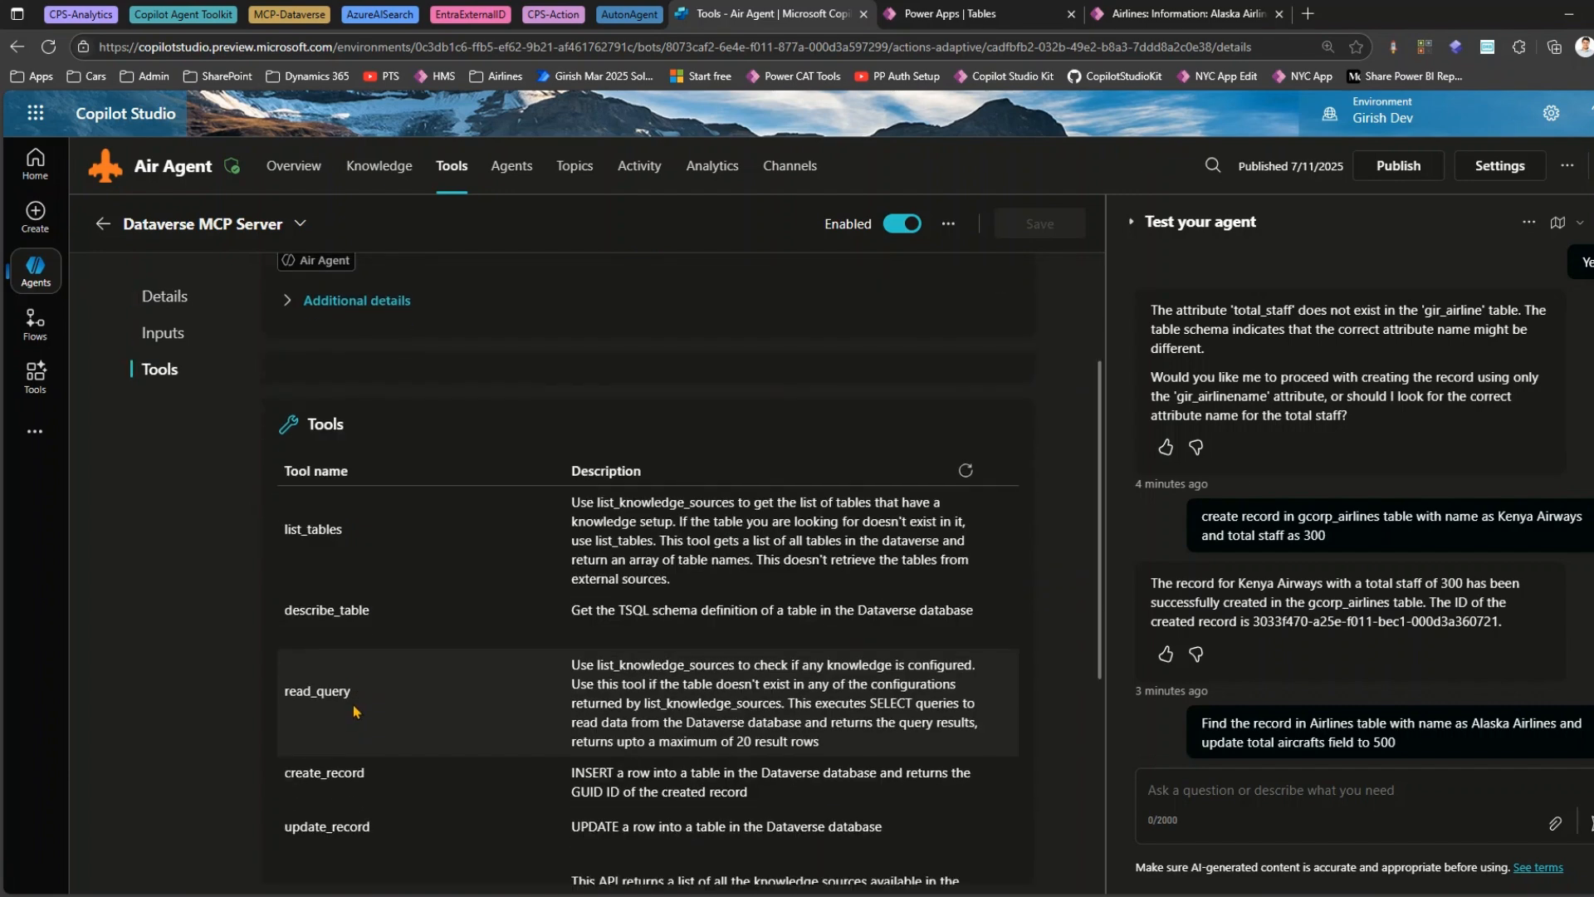
{"action": "scroll", "coordinate": [353, 711], "scroll_direction": "down", "scroll_amount": 4}
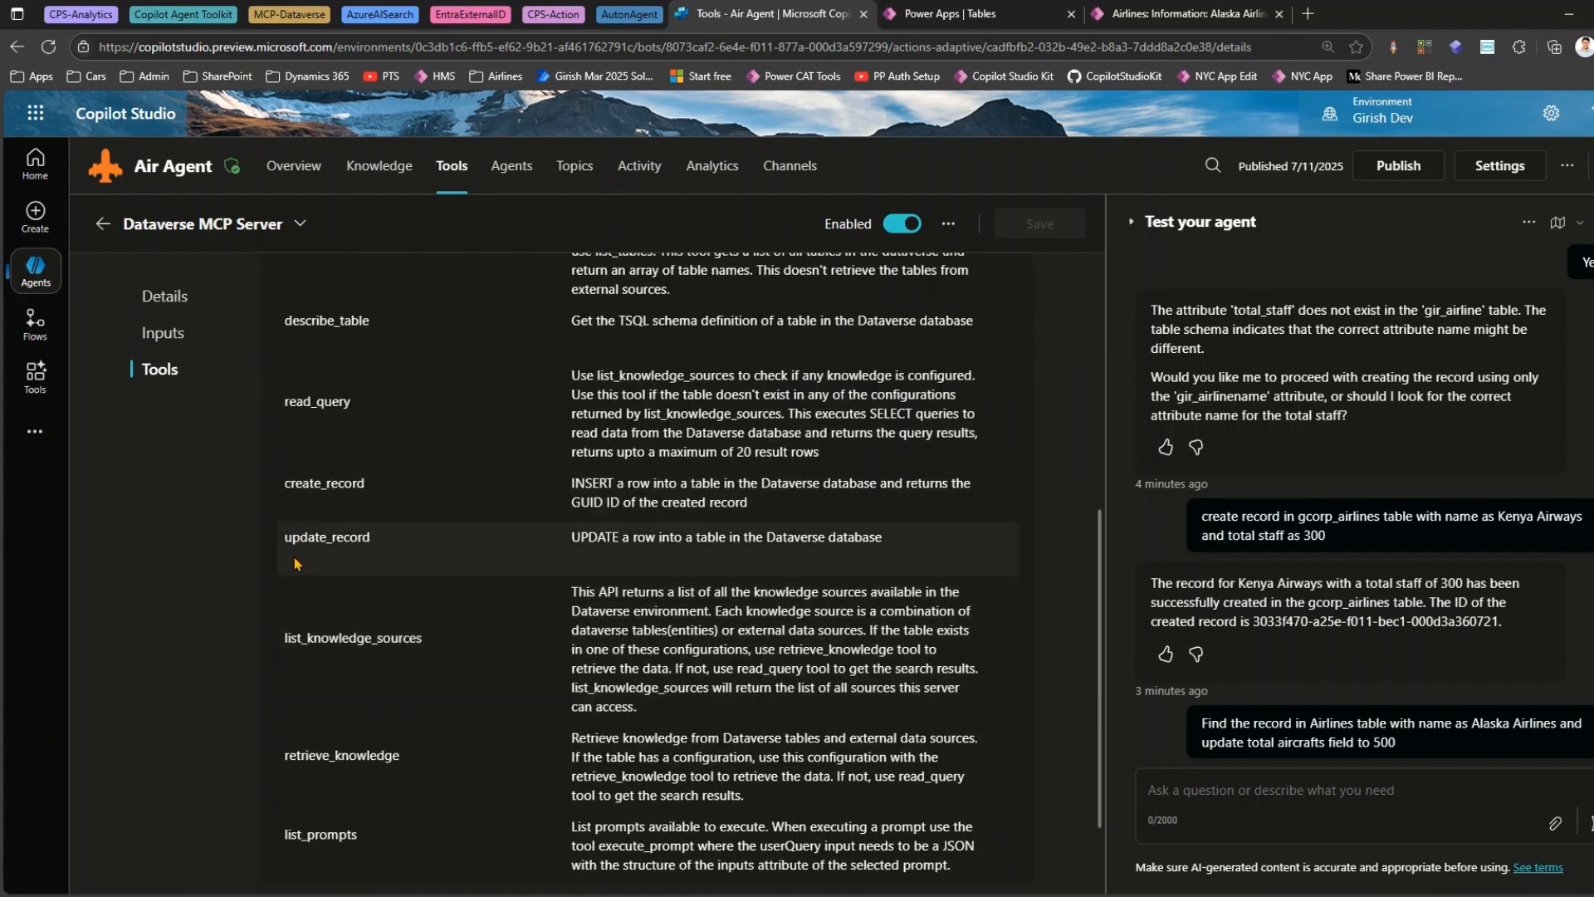
{"action": "scroll", "coordinate": [330, 683], "scroll_direction": "down", "scroll_amount": 1}
{"action": "scroll", "coordinate": [332, 664], "scroll_direction": "down", "scroll_amount": 1}
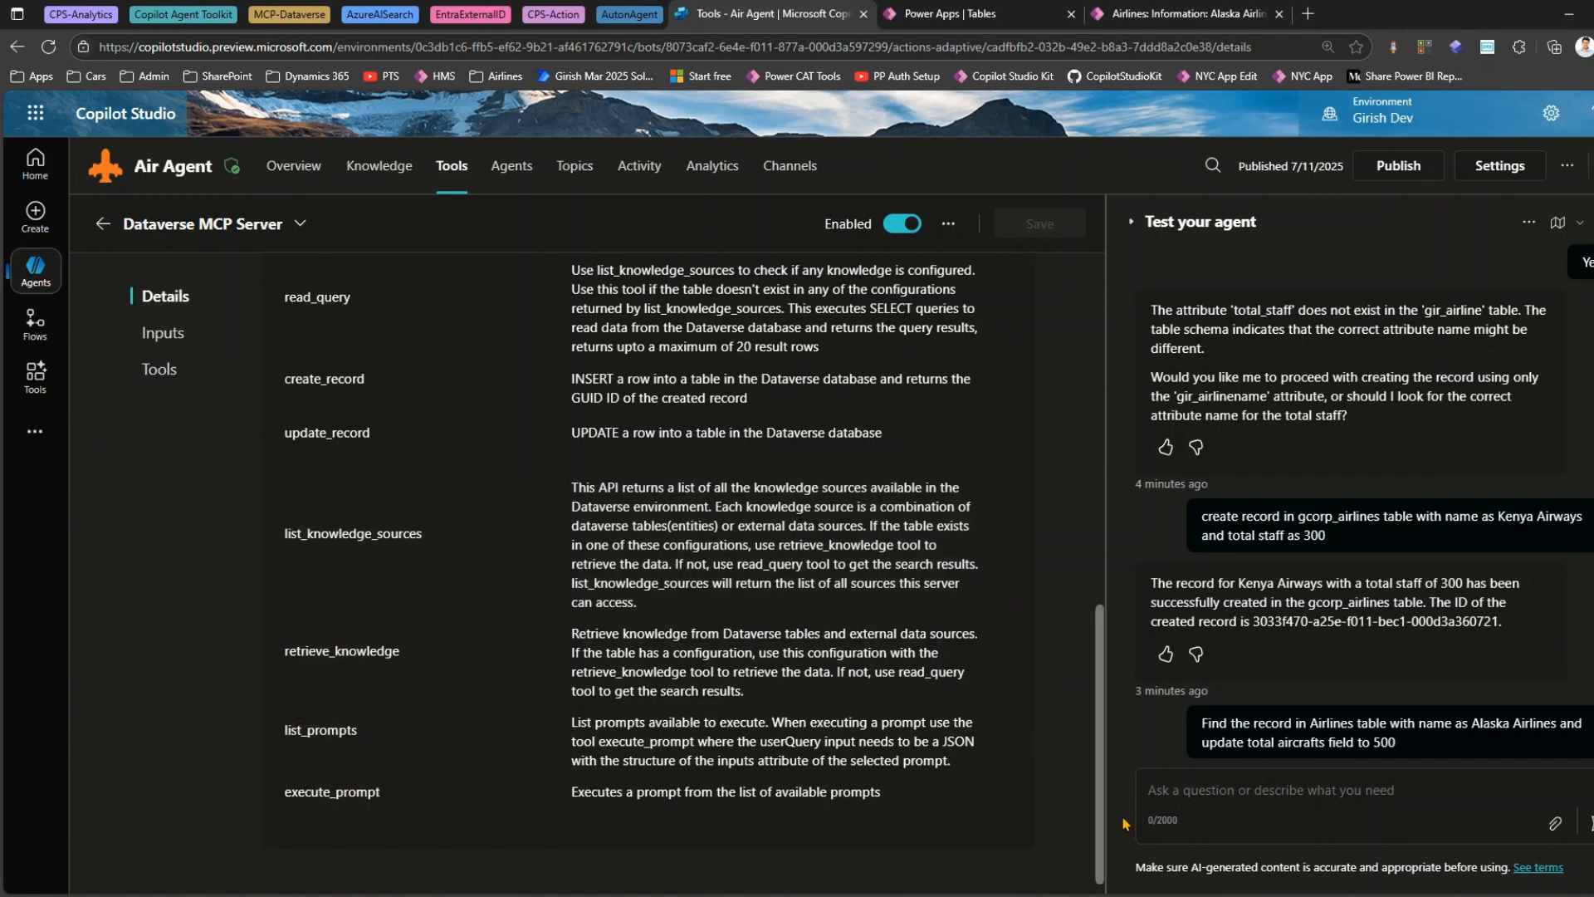
Send the agent the prompt "Create a pie chart on airlines tables with total aircrafts".
{"action": "left_click", "coordinate": [1198, 791]}
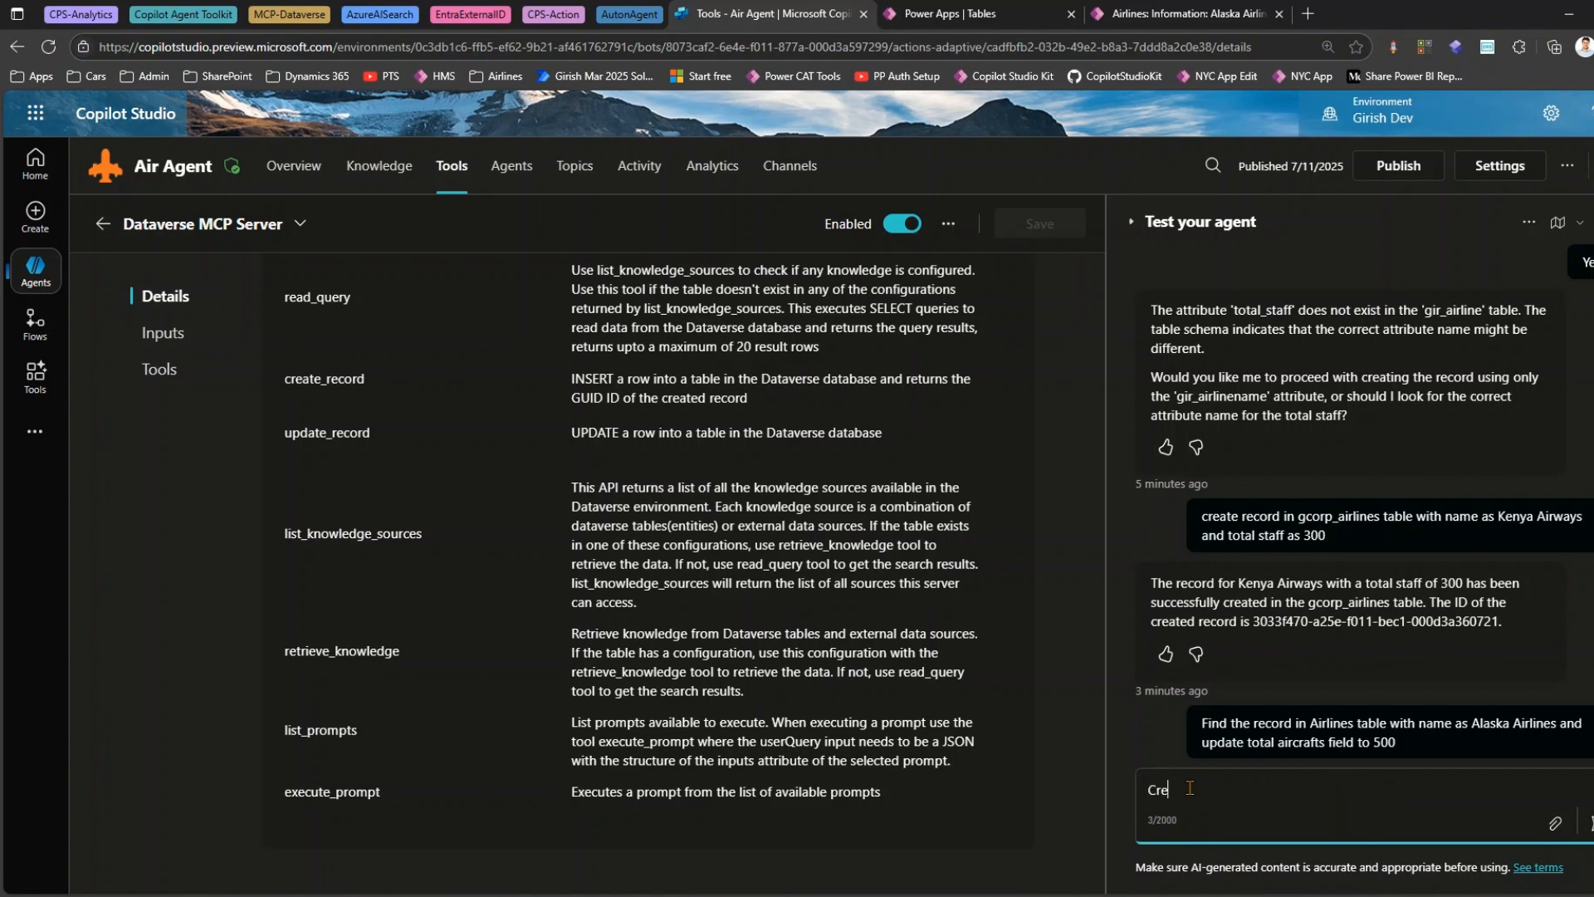
{"action": "type", "text": "a p"}
{"action": "type", "text": "e chart"}
{"action": "left_click", "coordinate": [1209, 793]}
{"action": "type", "text": "iwith"}
{"action": "key", "text": "BackSpace"}
{"action": "type", "text": "on airlines table "}
{"action": "type", "text": " with total aircrafts"}
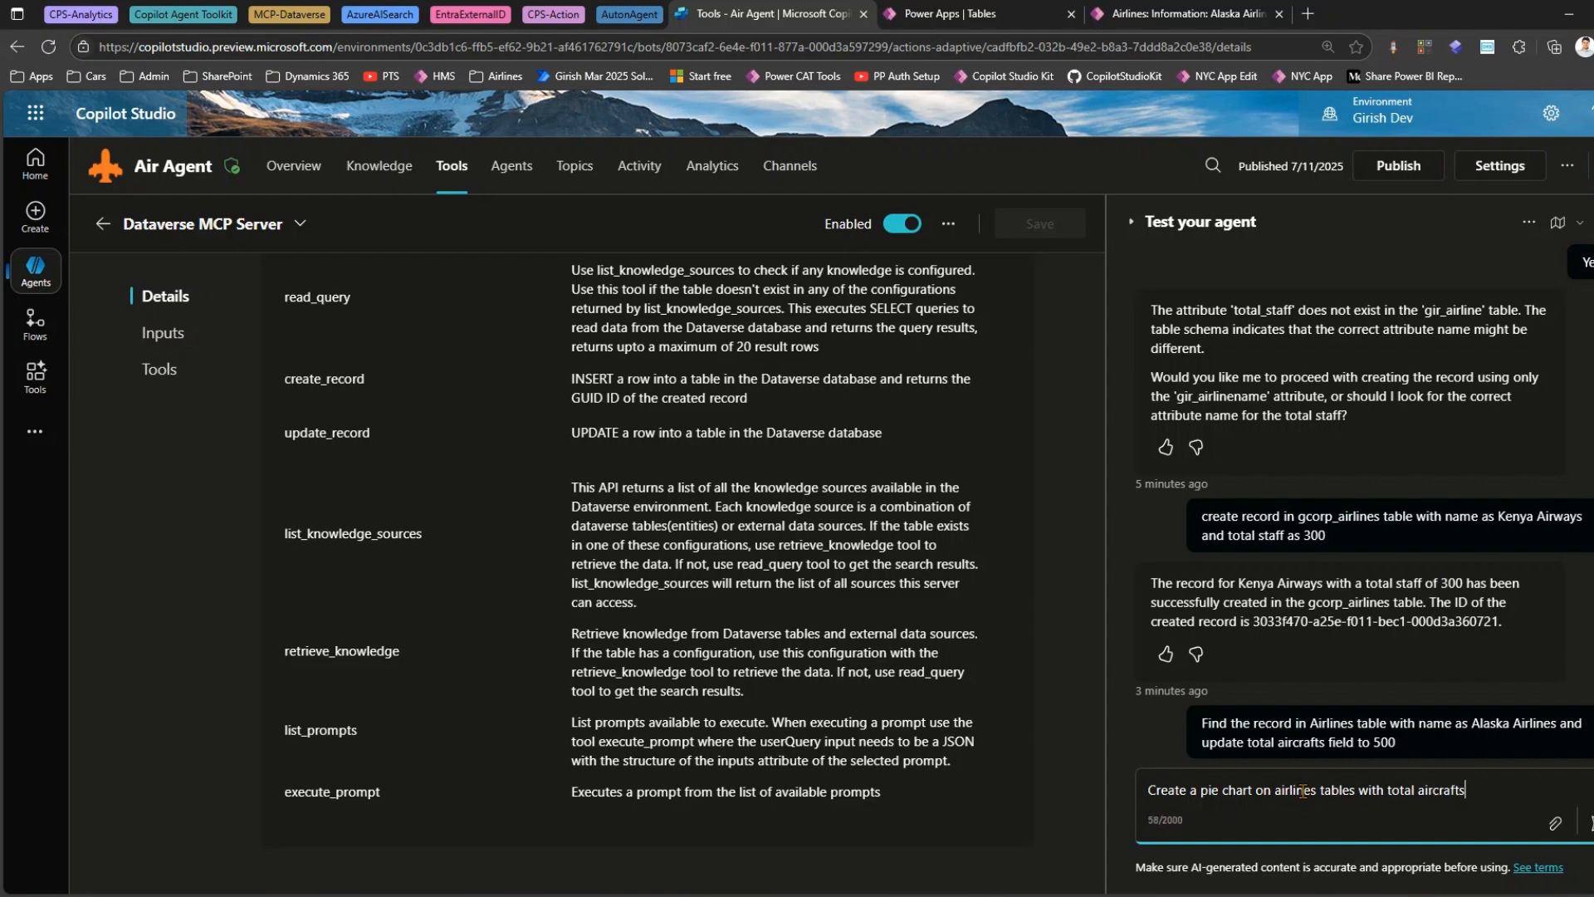
{"action": "key", "text": "Return"}
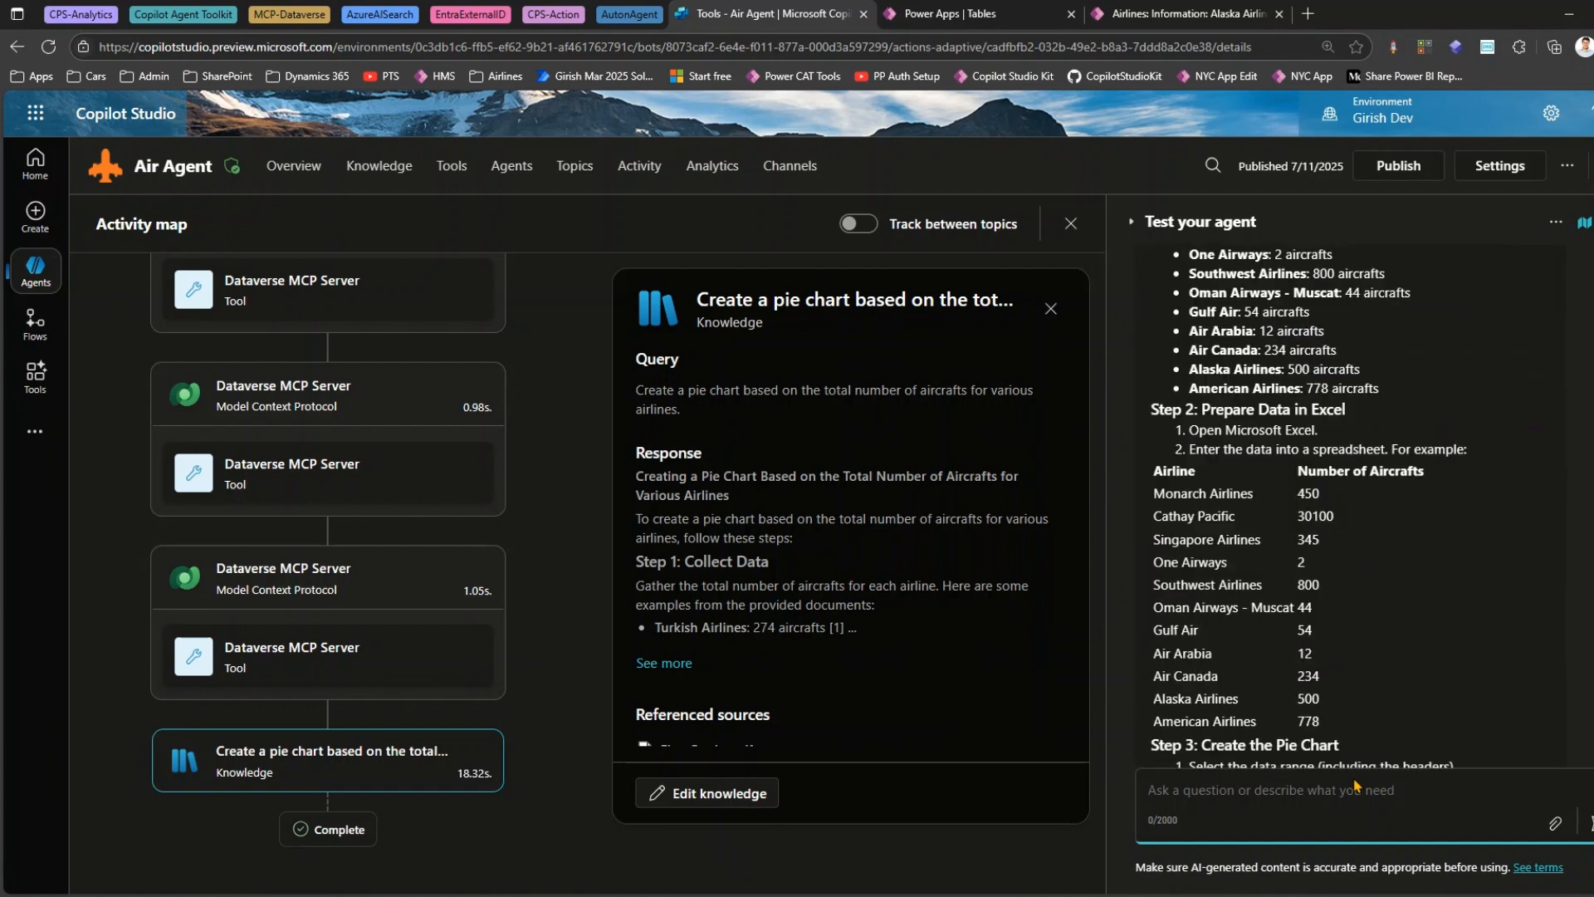
Read through the agent's pie chart response, examining the collected airline data and the steps it suggests.
{"action": "scroll", "coordinate": [1345, 507], "scroll_direction": "up", "scroll_amount": 7}
{"action": "scroll", "coordinate": [1362, 506], "scroll_direction": "up", "scroll_amount": 1}
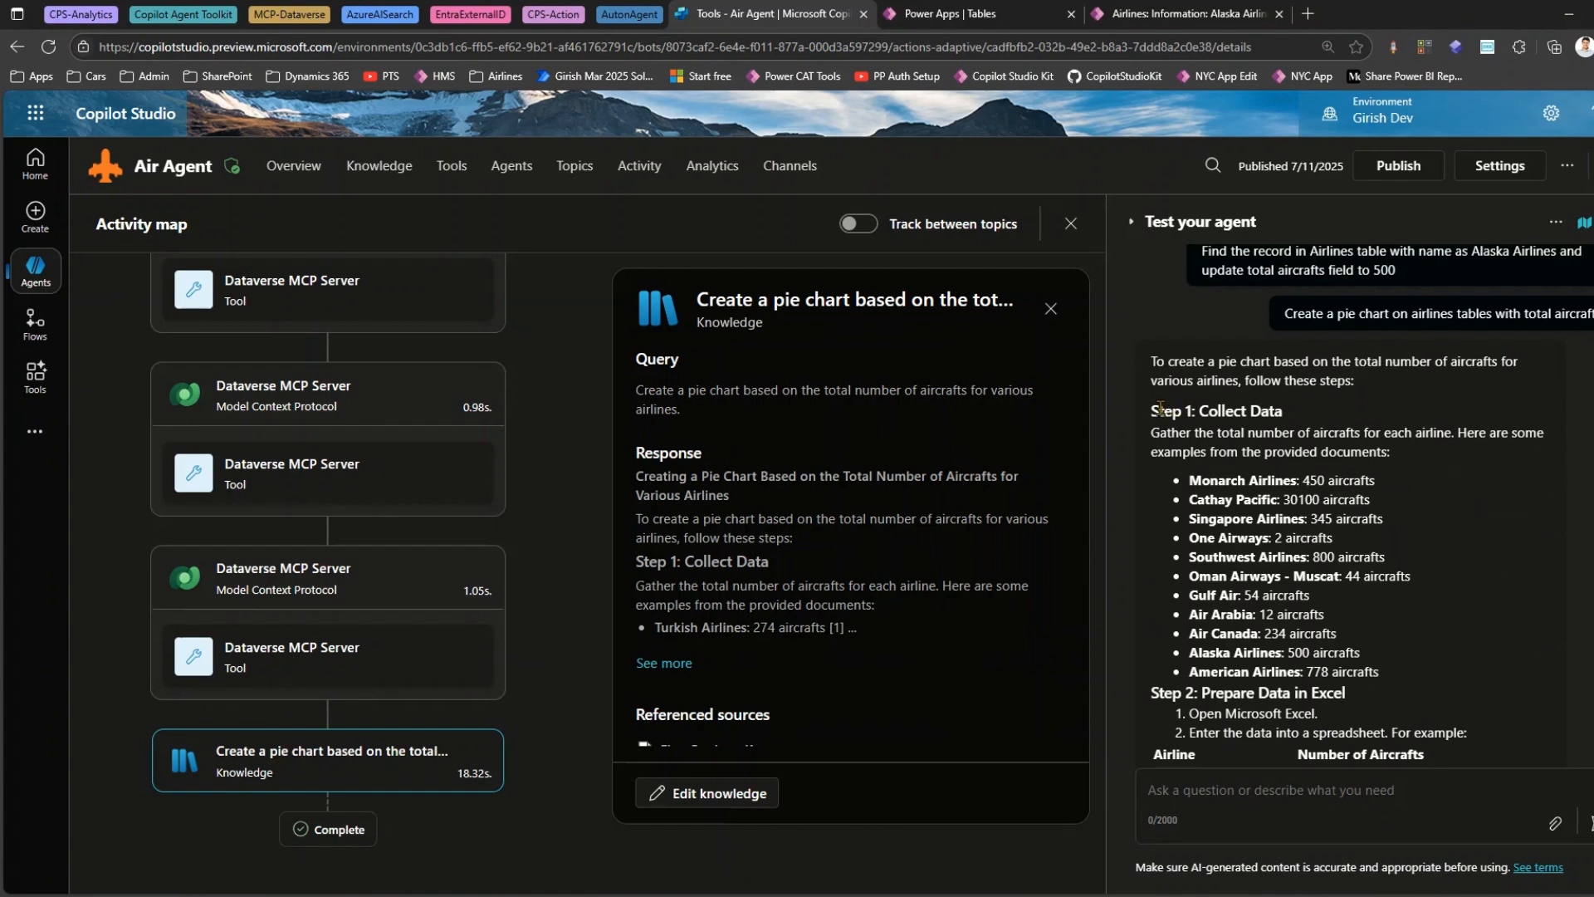
{"action": "left_click_drag", "start_coordinate": [1153, 411], "coordinate": [1227, 576]}
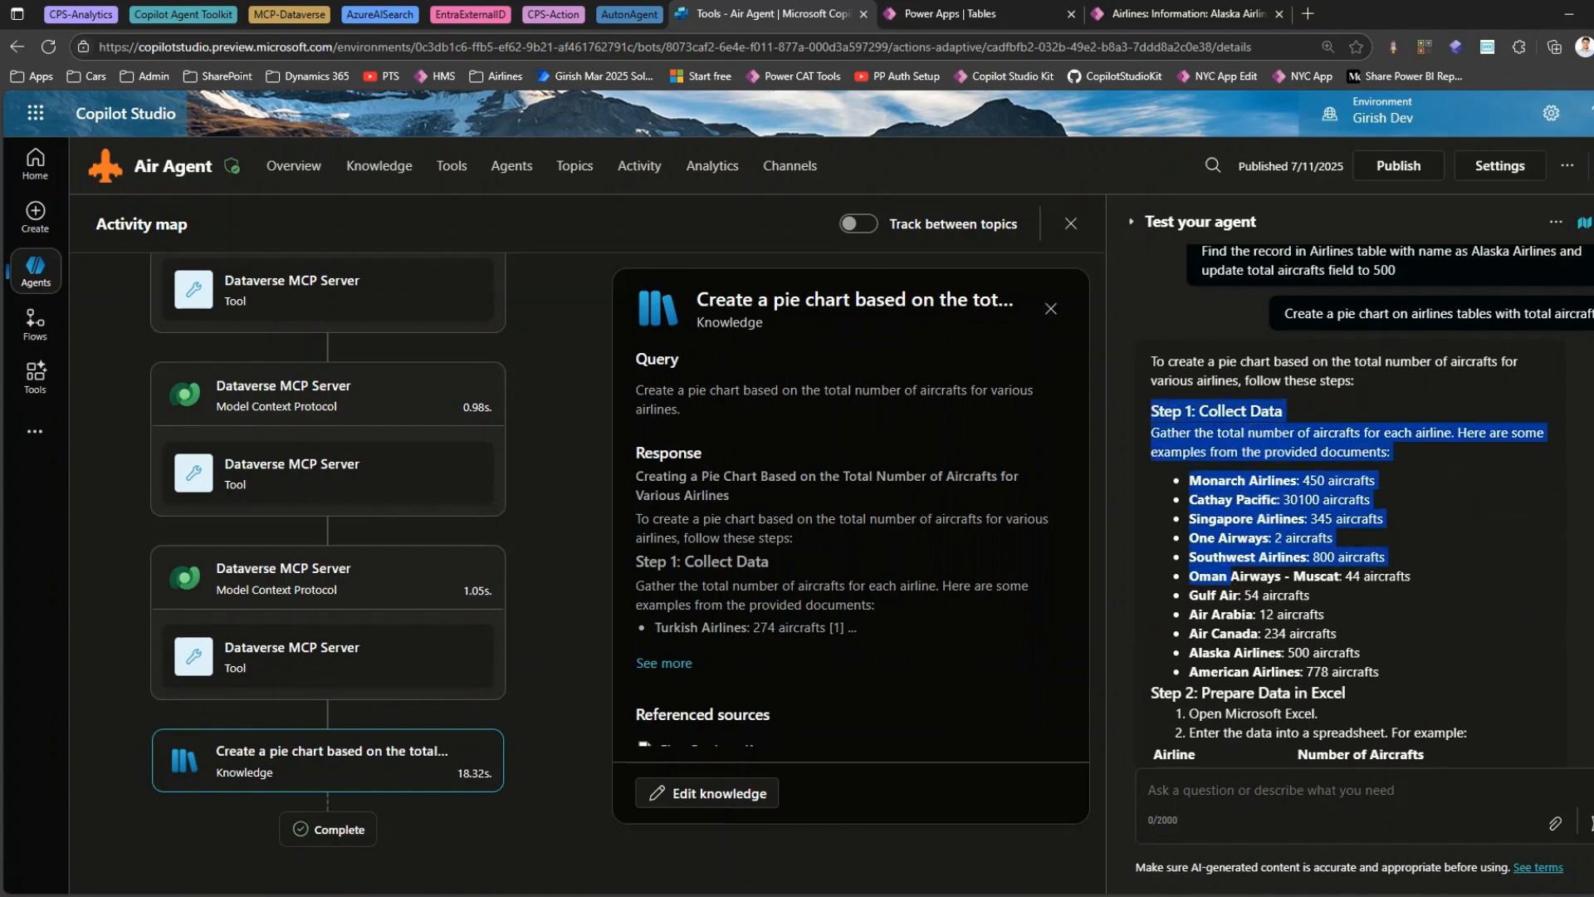
{"action": "scroll", "coordinate": [1169, 540], "scroll_direction": "down", "scroll_amount": 2}
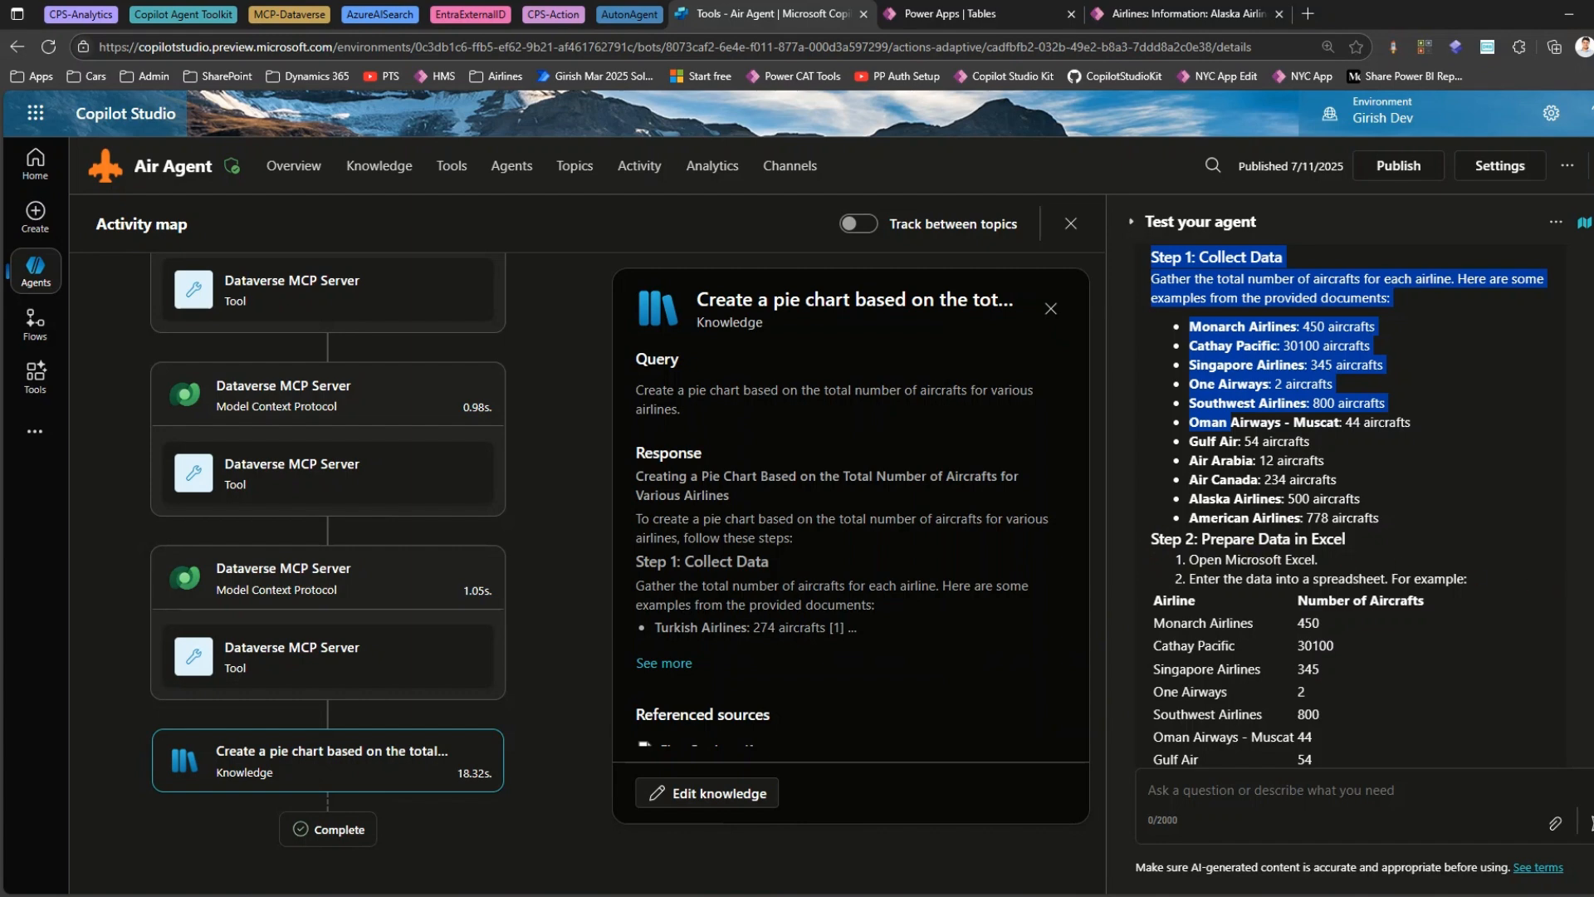
{"action": "scroll", "coordinate": [1349, 507], "scroll_direction": "down", "scroll_amount": 4}
{"action": "scroll", "coordinate": [1348, 507], "scroll_direction": "down", "scroll_amount": 2}
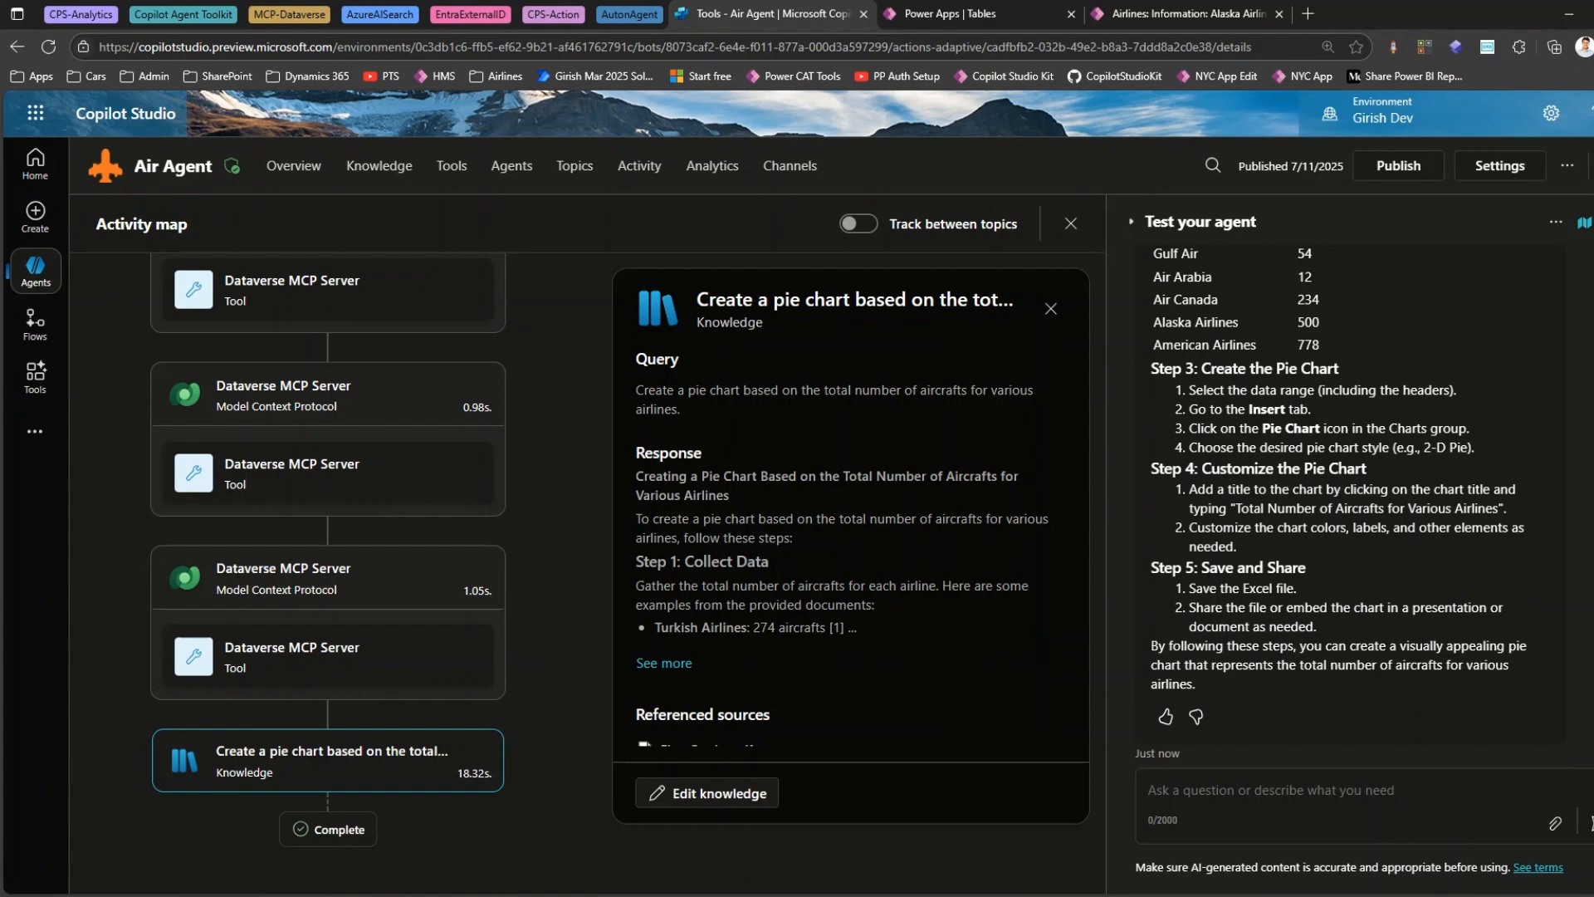
{"action": "scroll", "coordinate": [1349, 506], "scroll_direction": "up", "scroll_amount": 6}
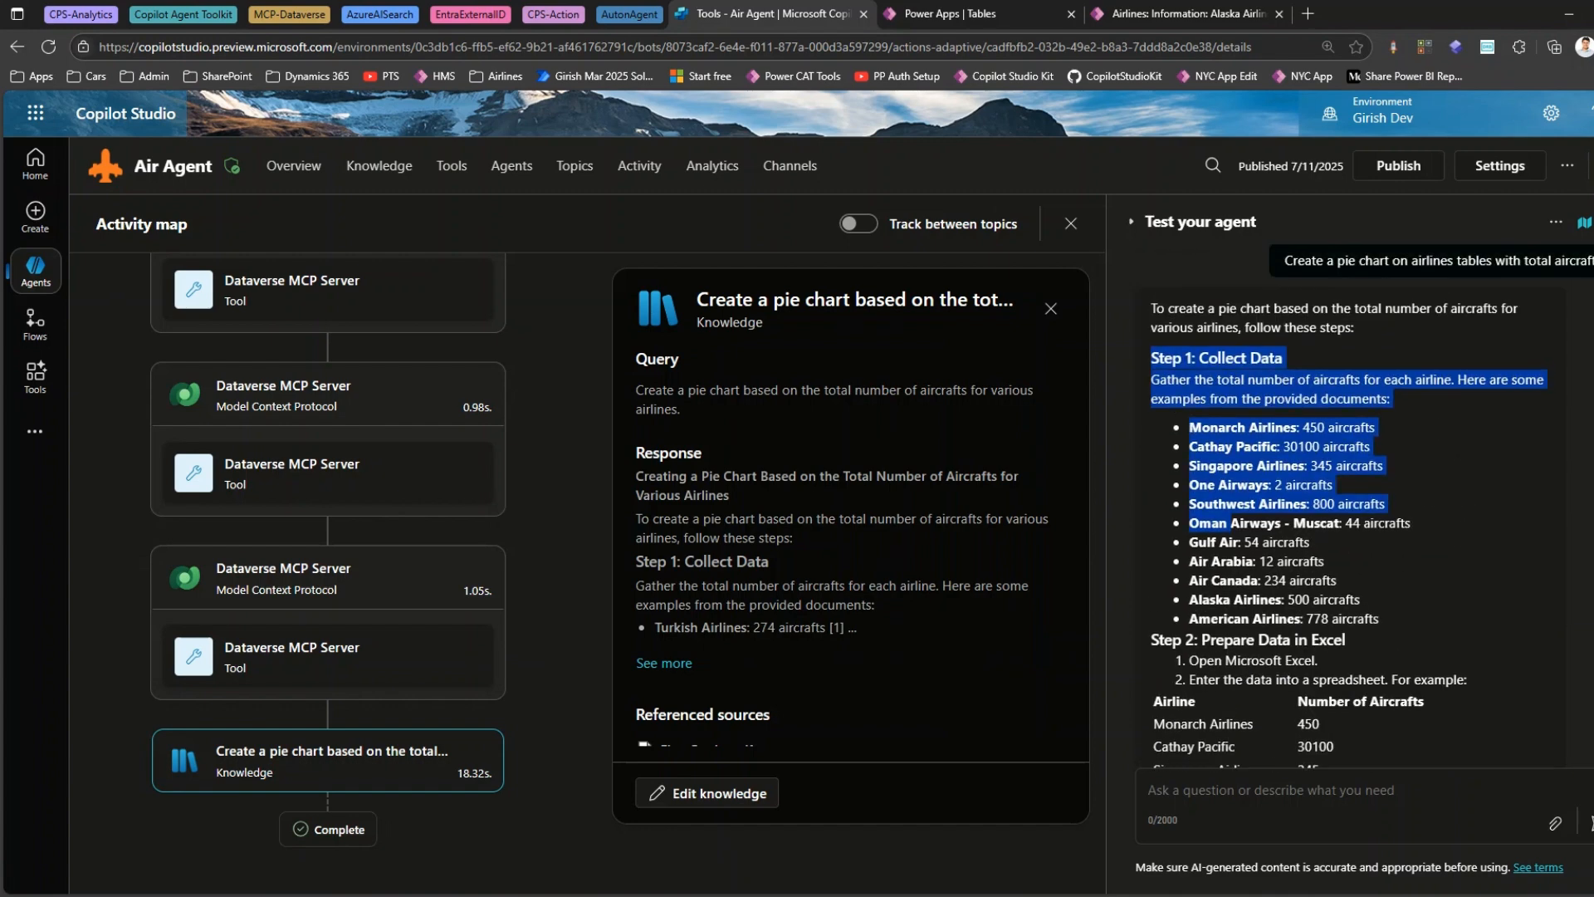
{"action": "key", "text": "super"}
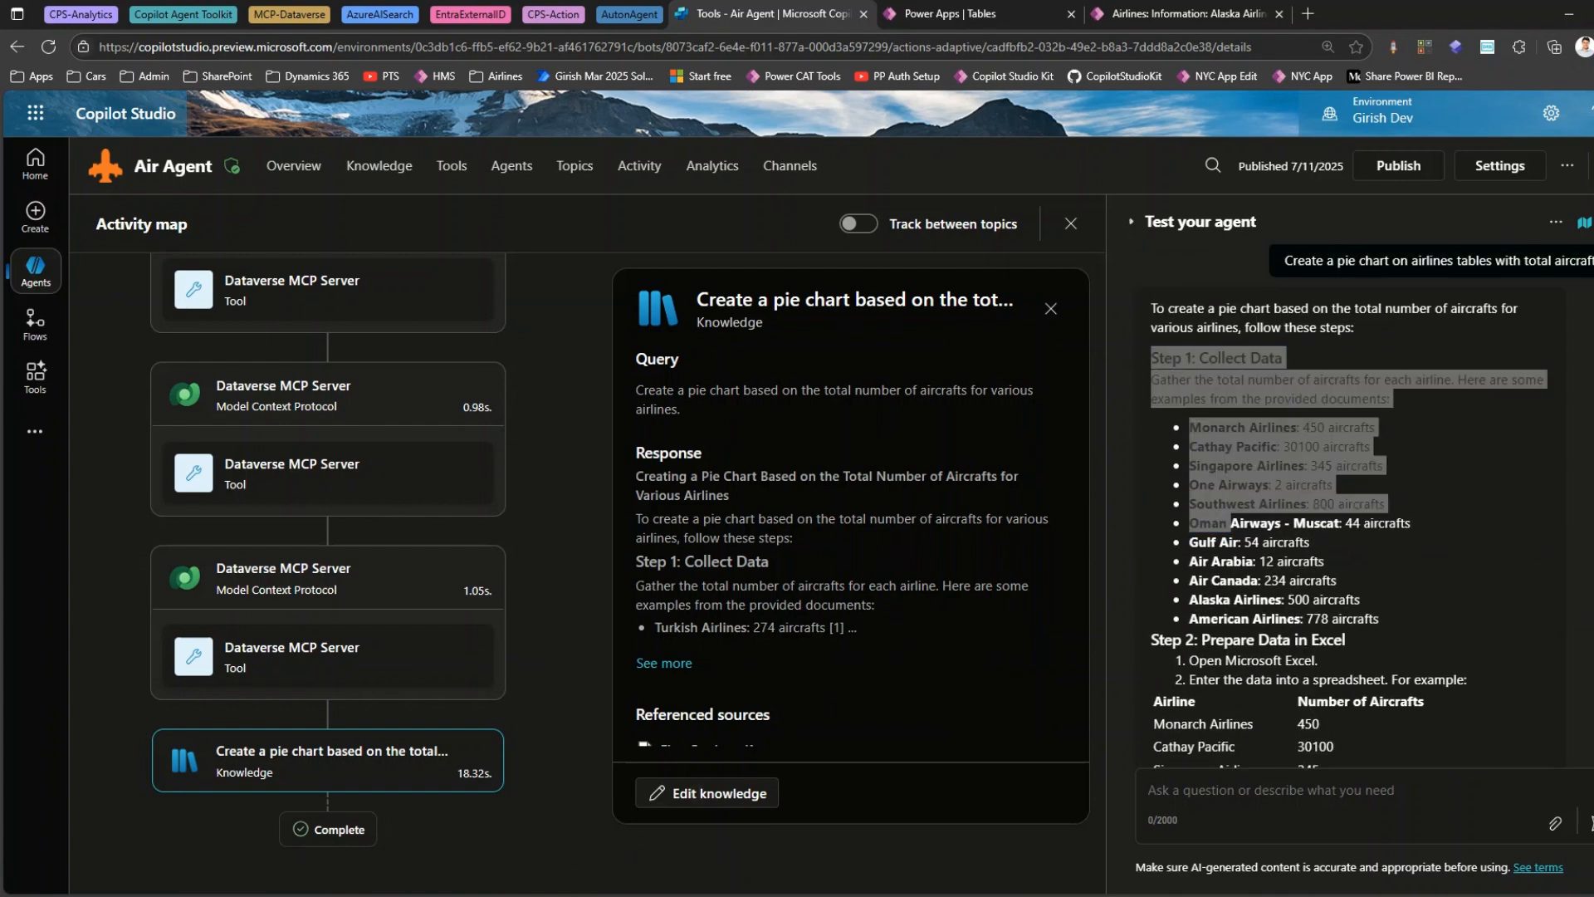
Switch to Claude and check which Dataverse MCP connector is available for a new chat.
{"action": "left_click", "coordinate": [878, 624]}
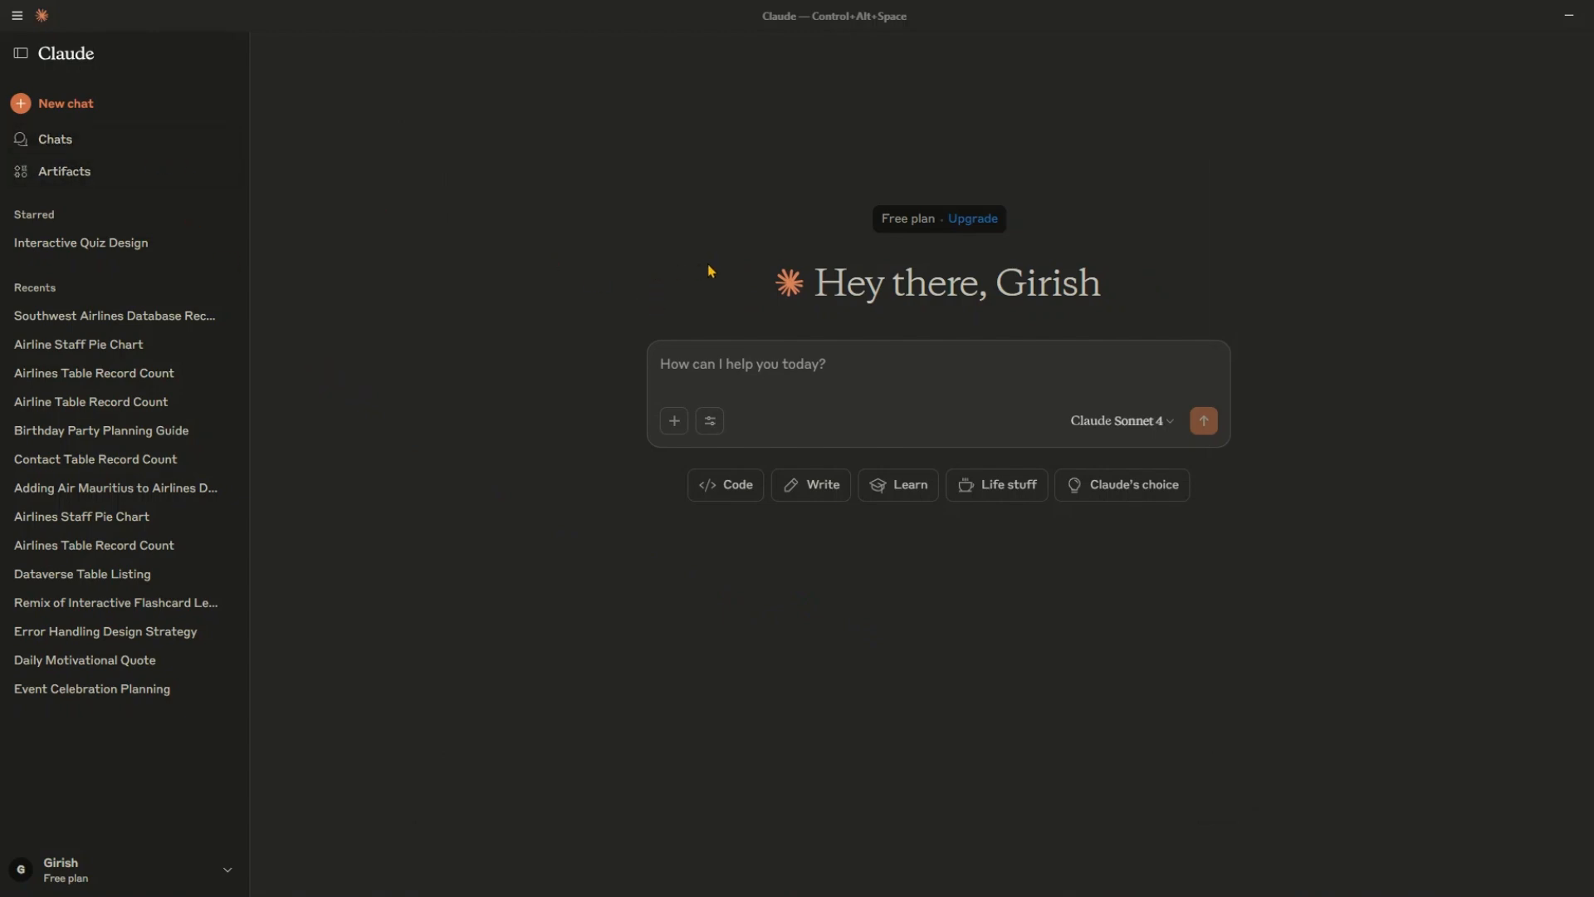
{"action": "left_click", "coordinate": [712, 421]}
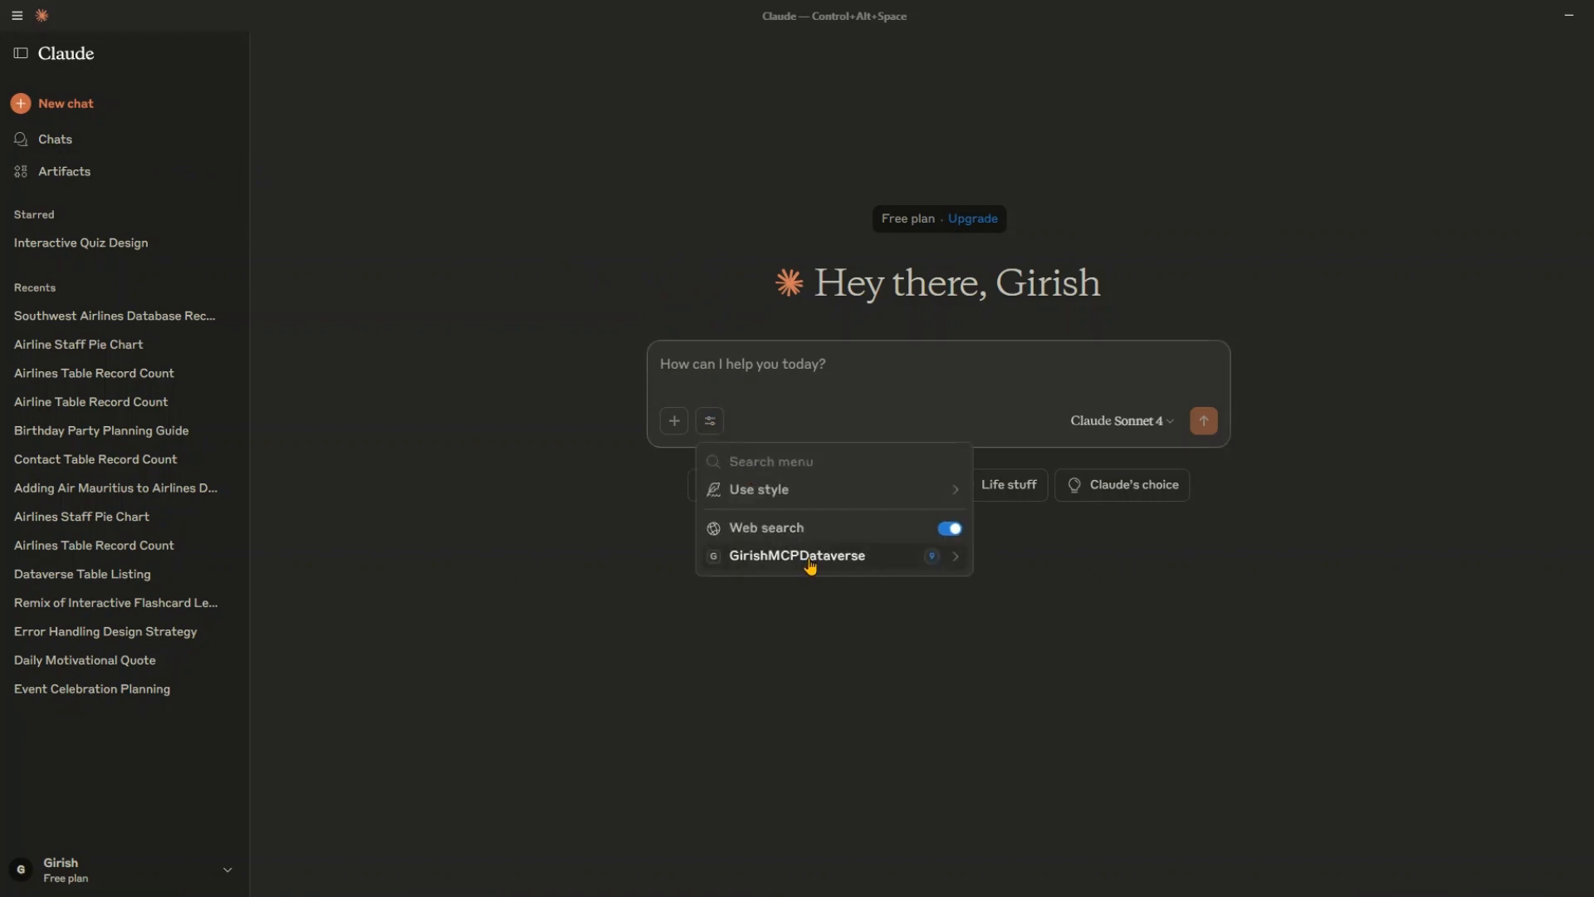
{"action": "left_click", "coordinate": [578, 667]}
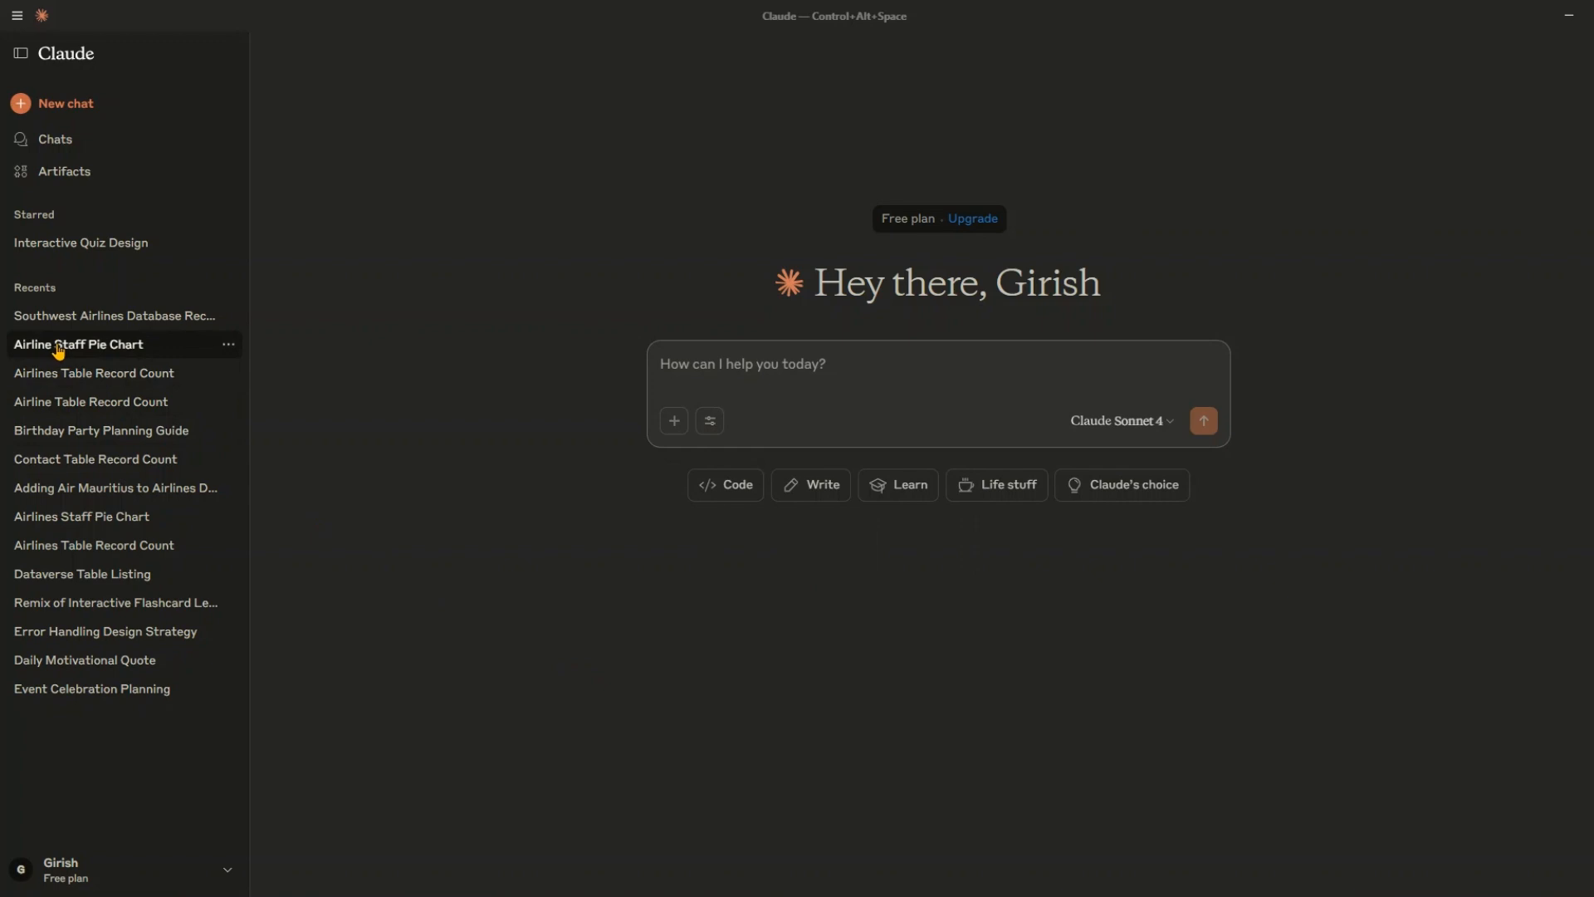
Close the Claude window stuck on opening the Airline Staff Pie Chart chat and end the Claude process in Task Manager.
{"action": "left_click", "coordinate": [138, 345]}
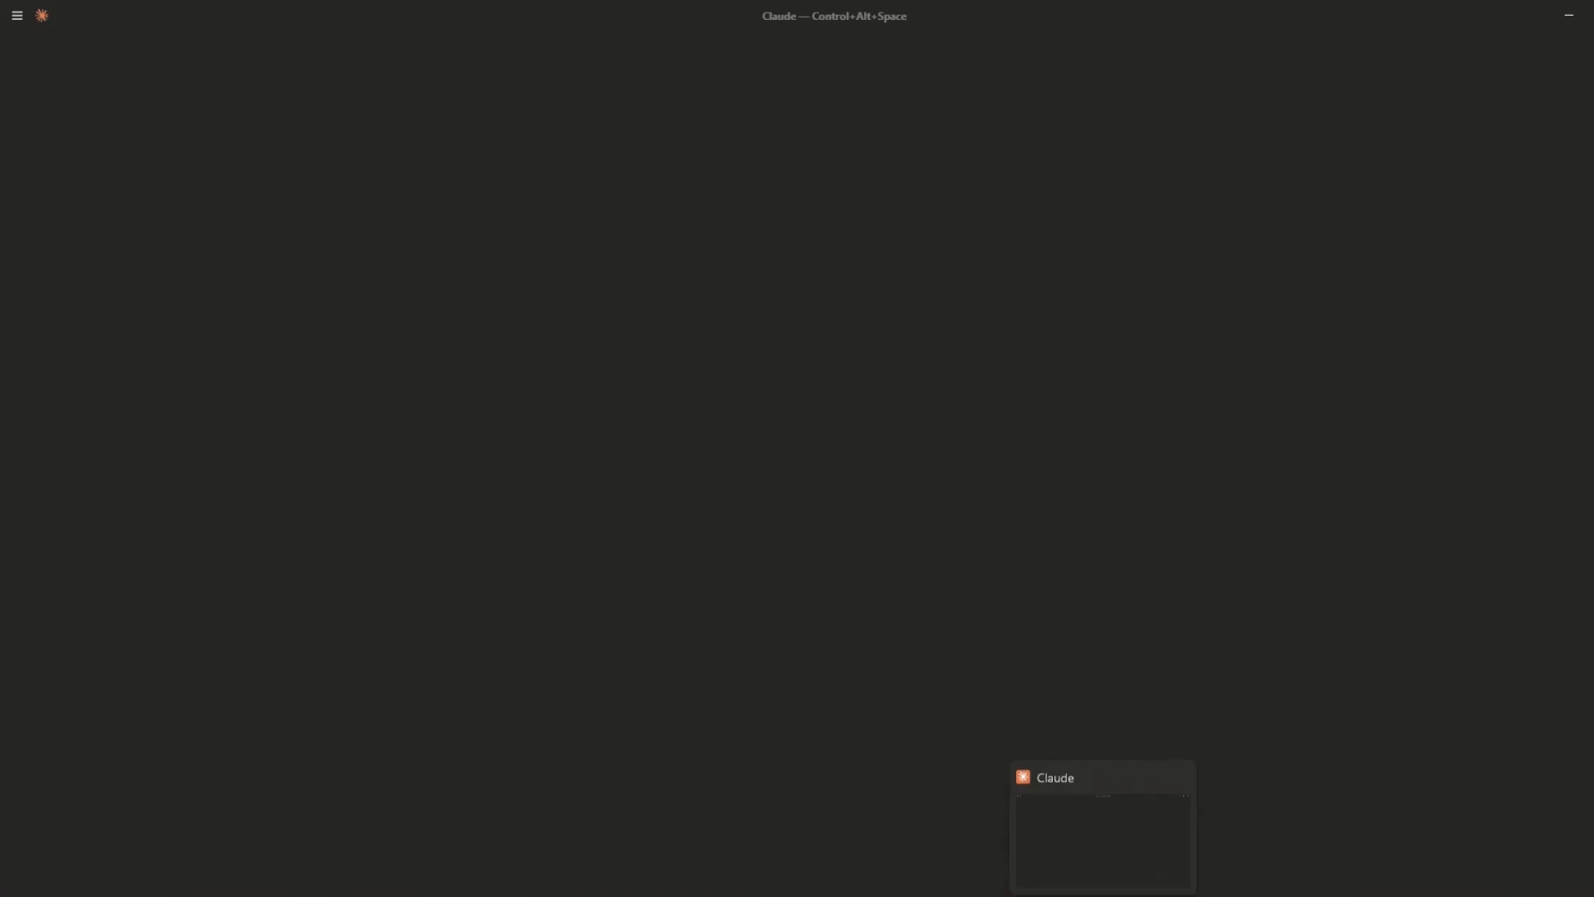
{"action": "right_click", "coordinate": [1089, 893]}
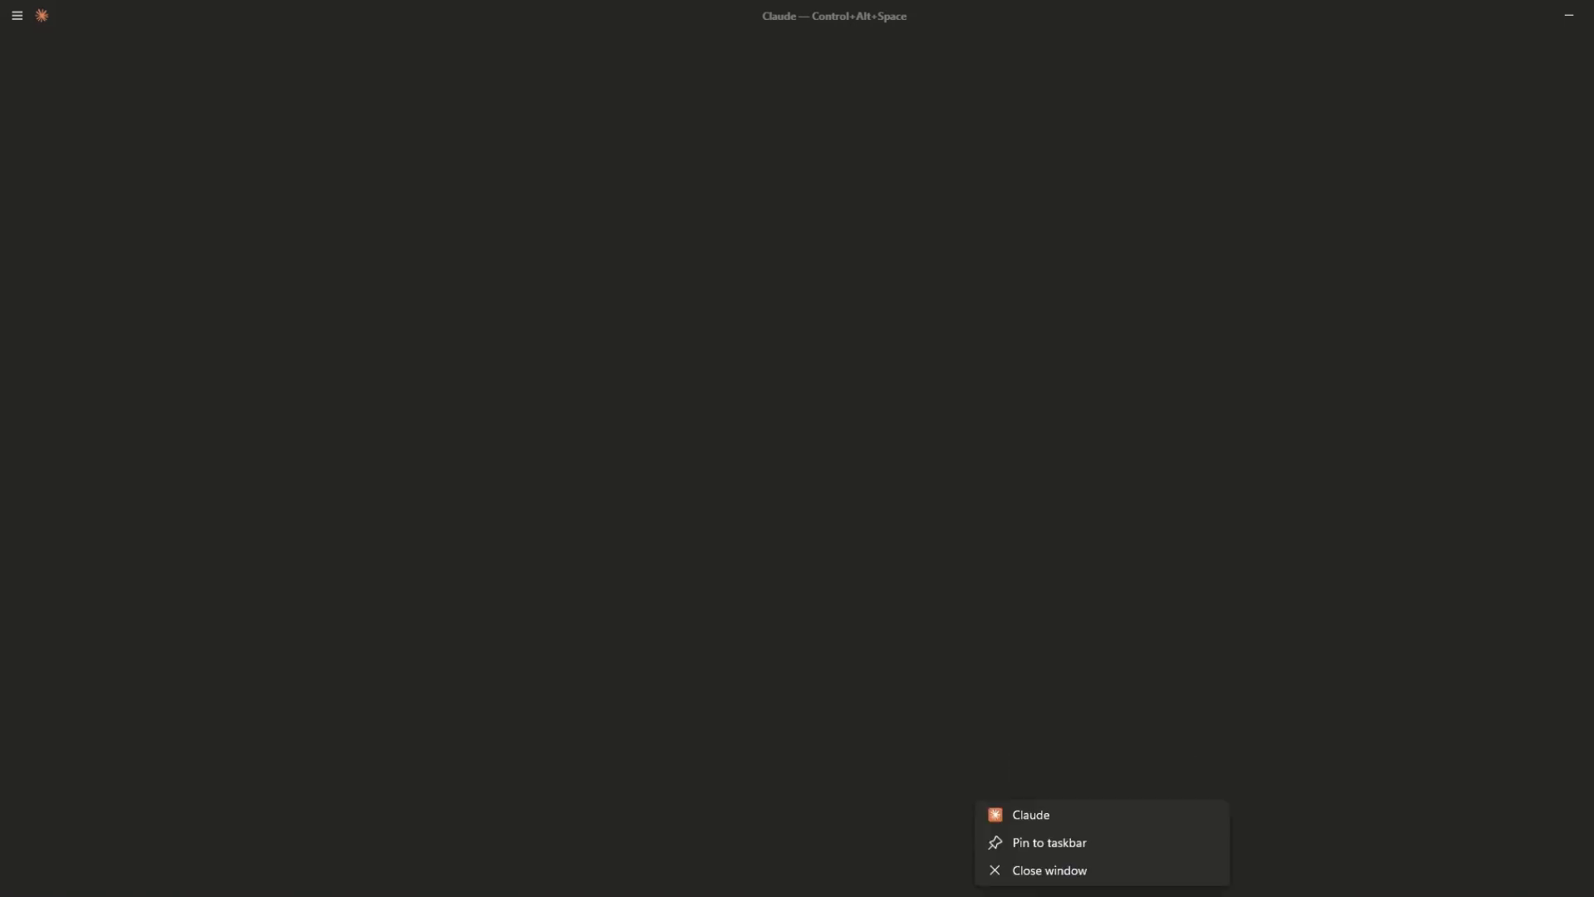
{"action": "left_click", "coordinate": [1088, 872]}
{"action": "right_click", "coordinate": [1163, 893]}
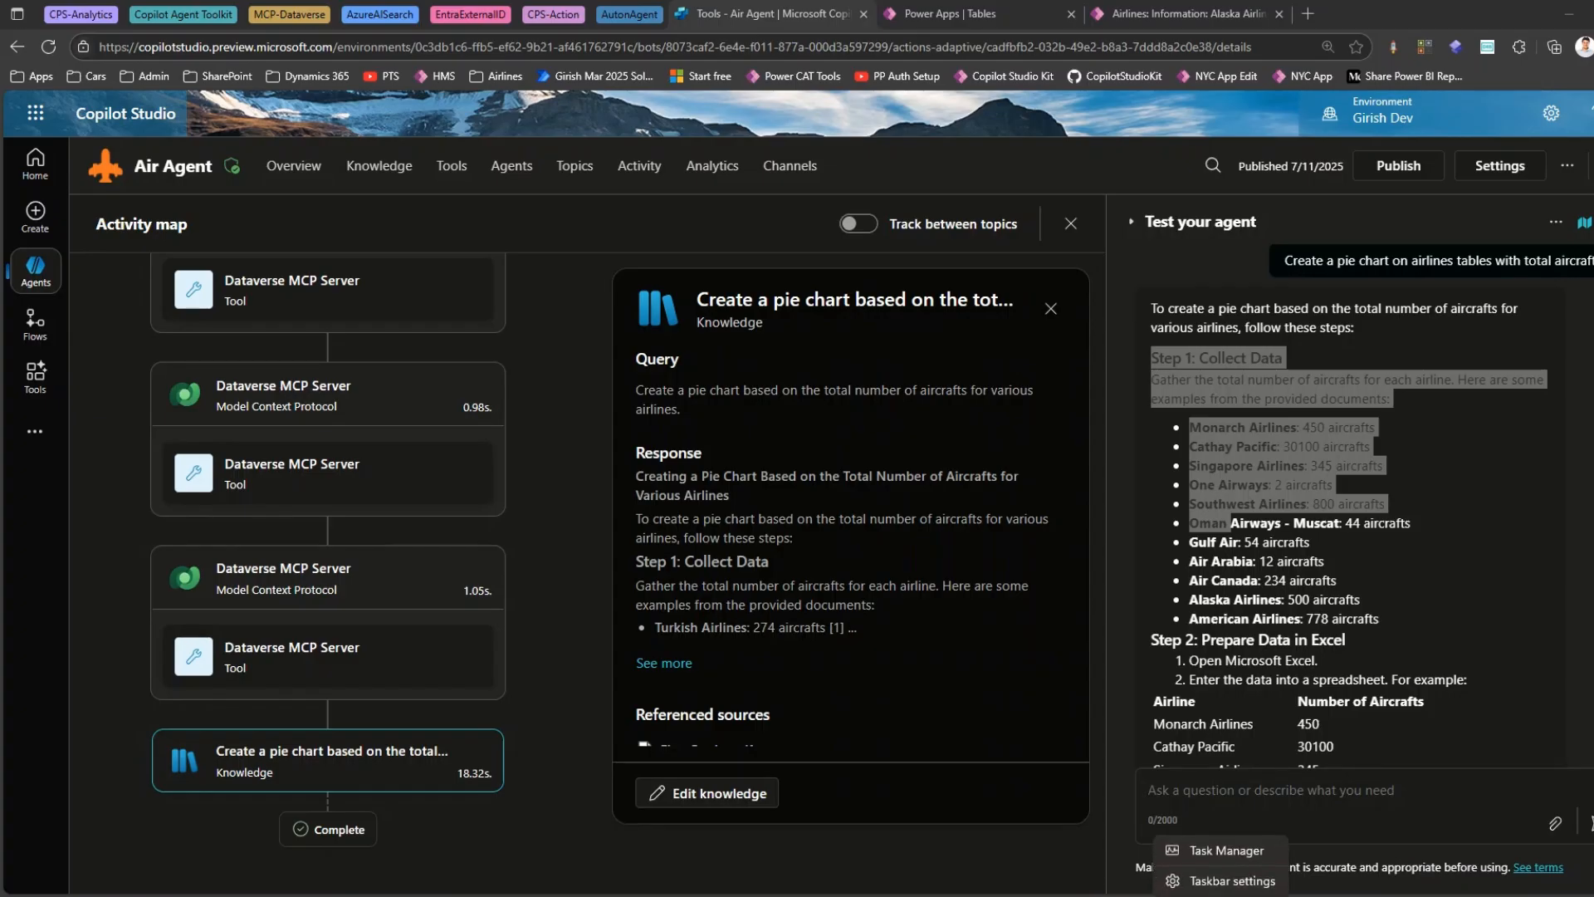
{"action": "left_click", "coordinate": [1206, 855]}
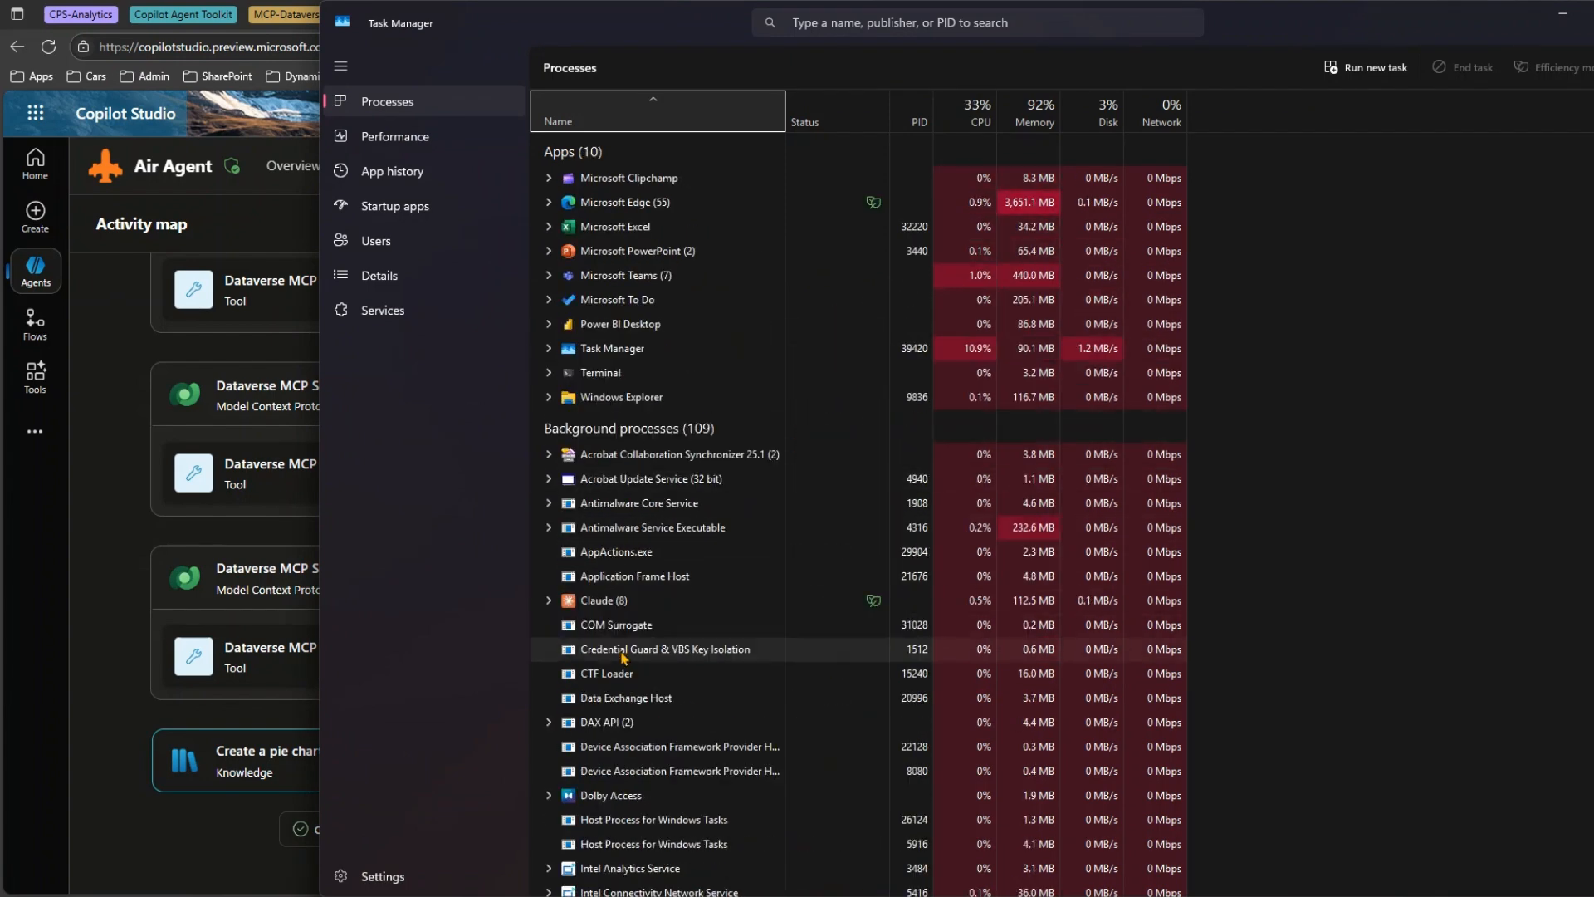
{"action": "right_click", "coordinate": [601, 576]}
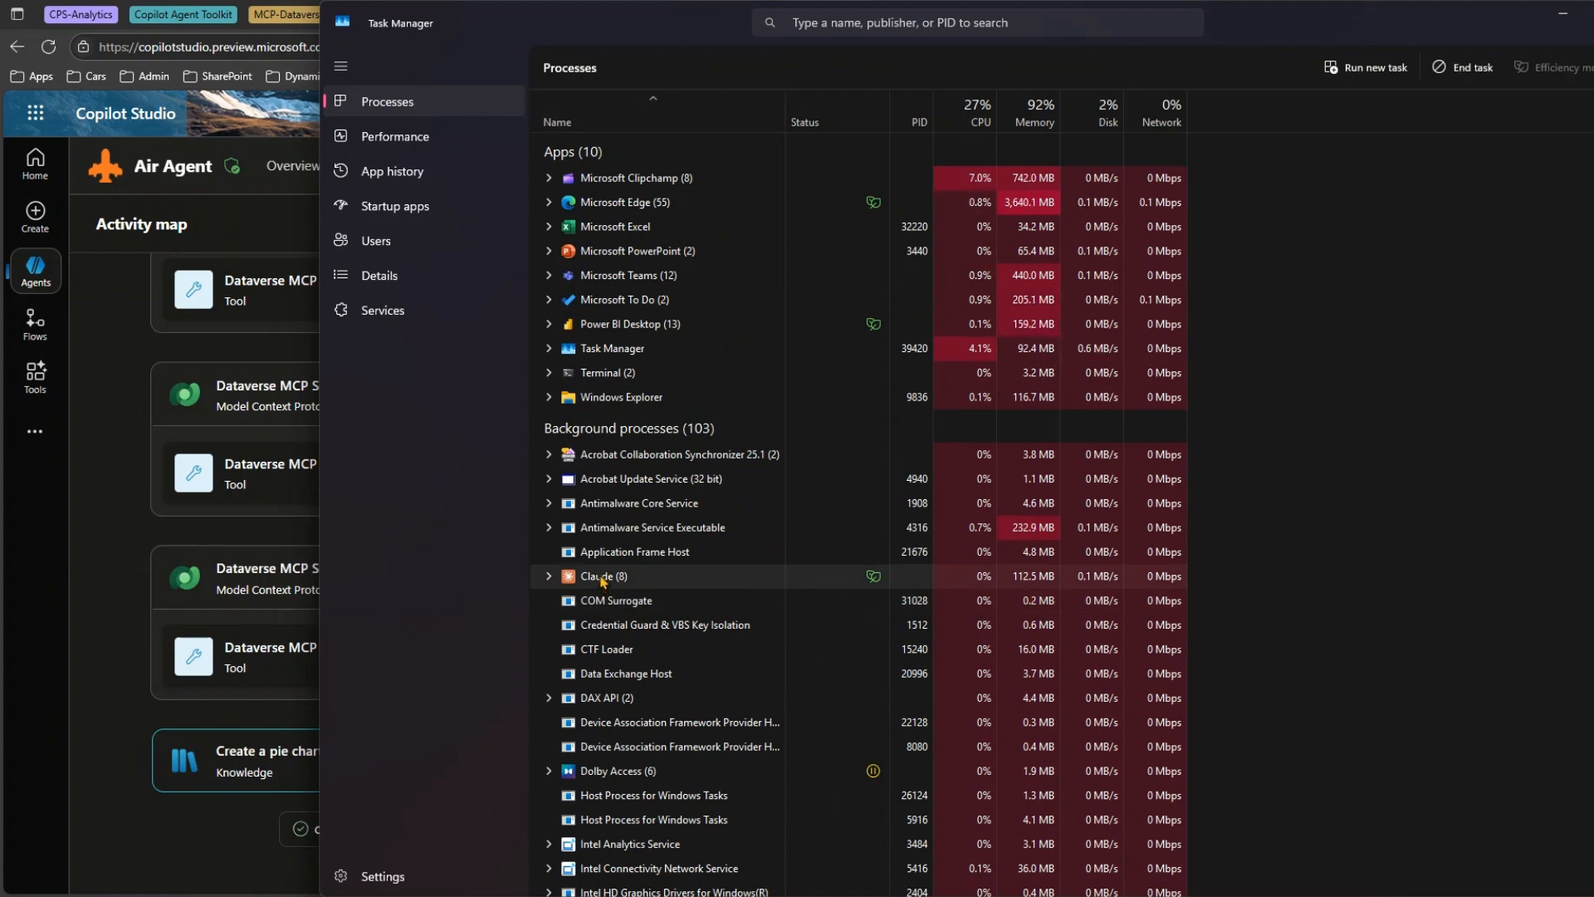
{"action": "left_click", "coordinate": [656, 624]}
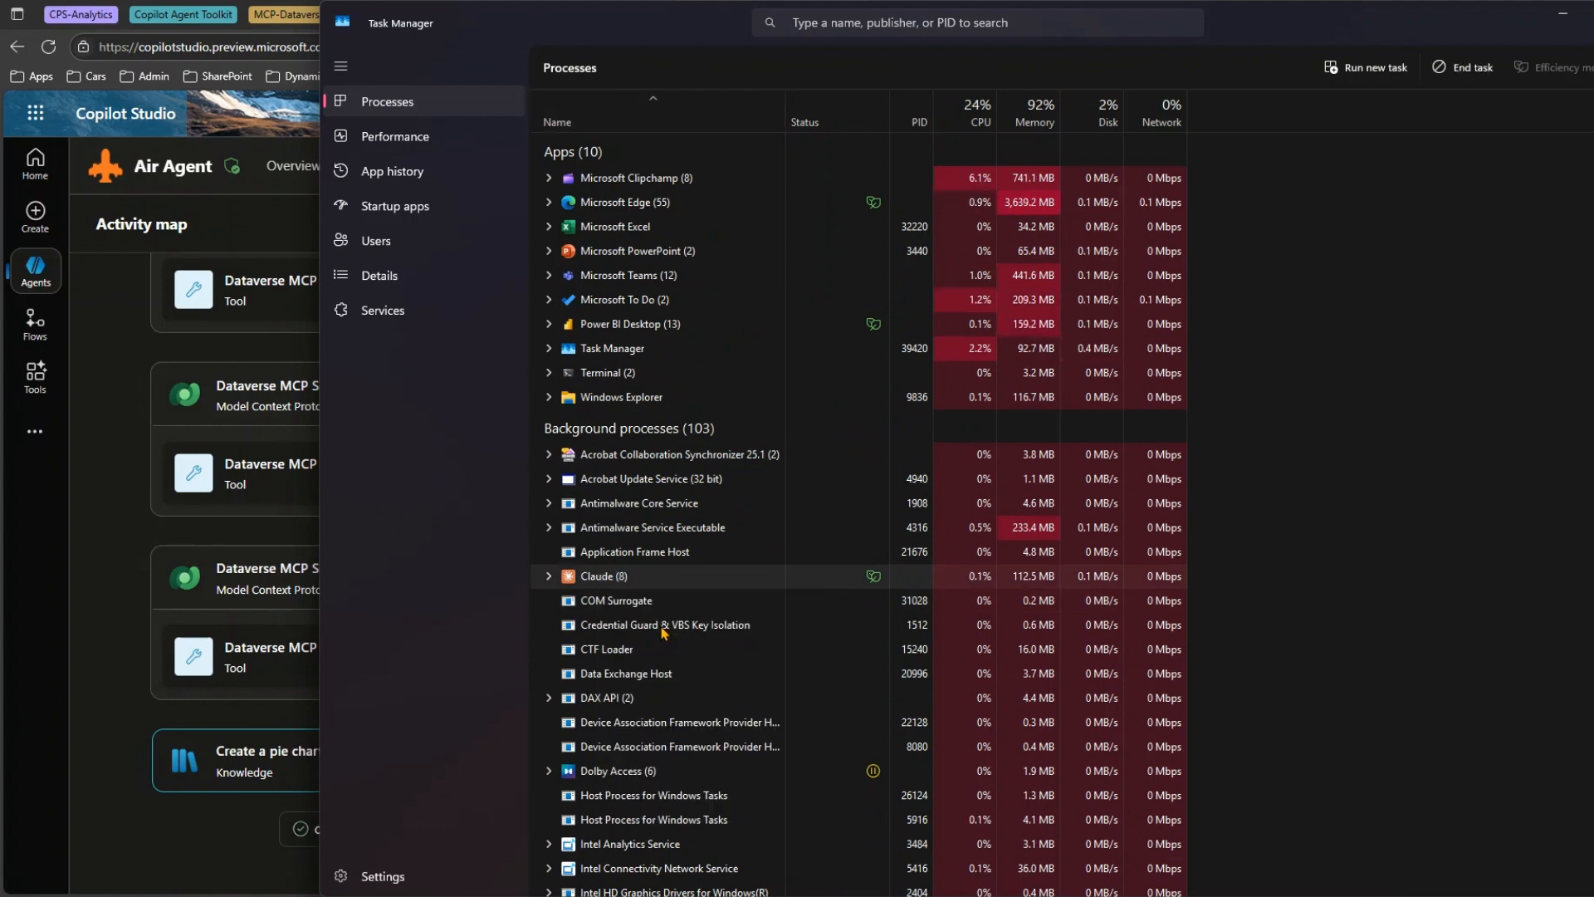
{"action": "left_click", "coordinate": [1563, 13]}
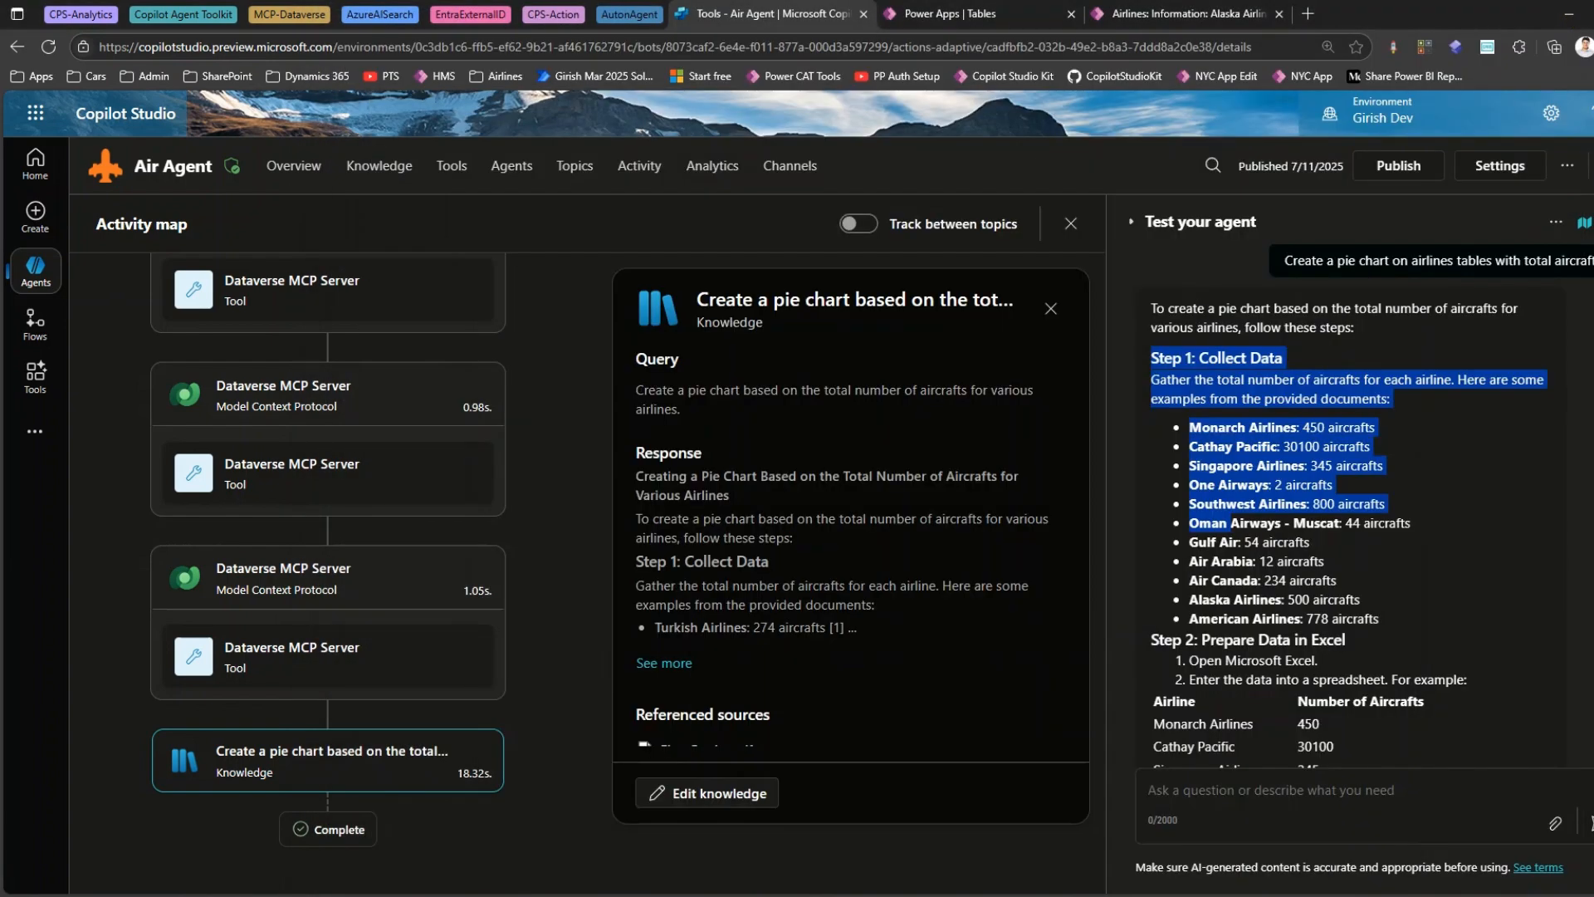
Relaunch Claude and maximize its window.
{"action": "key", "text": "super"}
{"action": "left_click", "coordinate": [863, 646]}
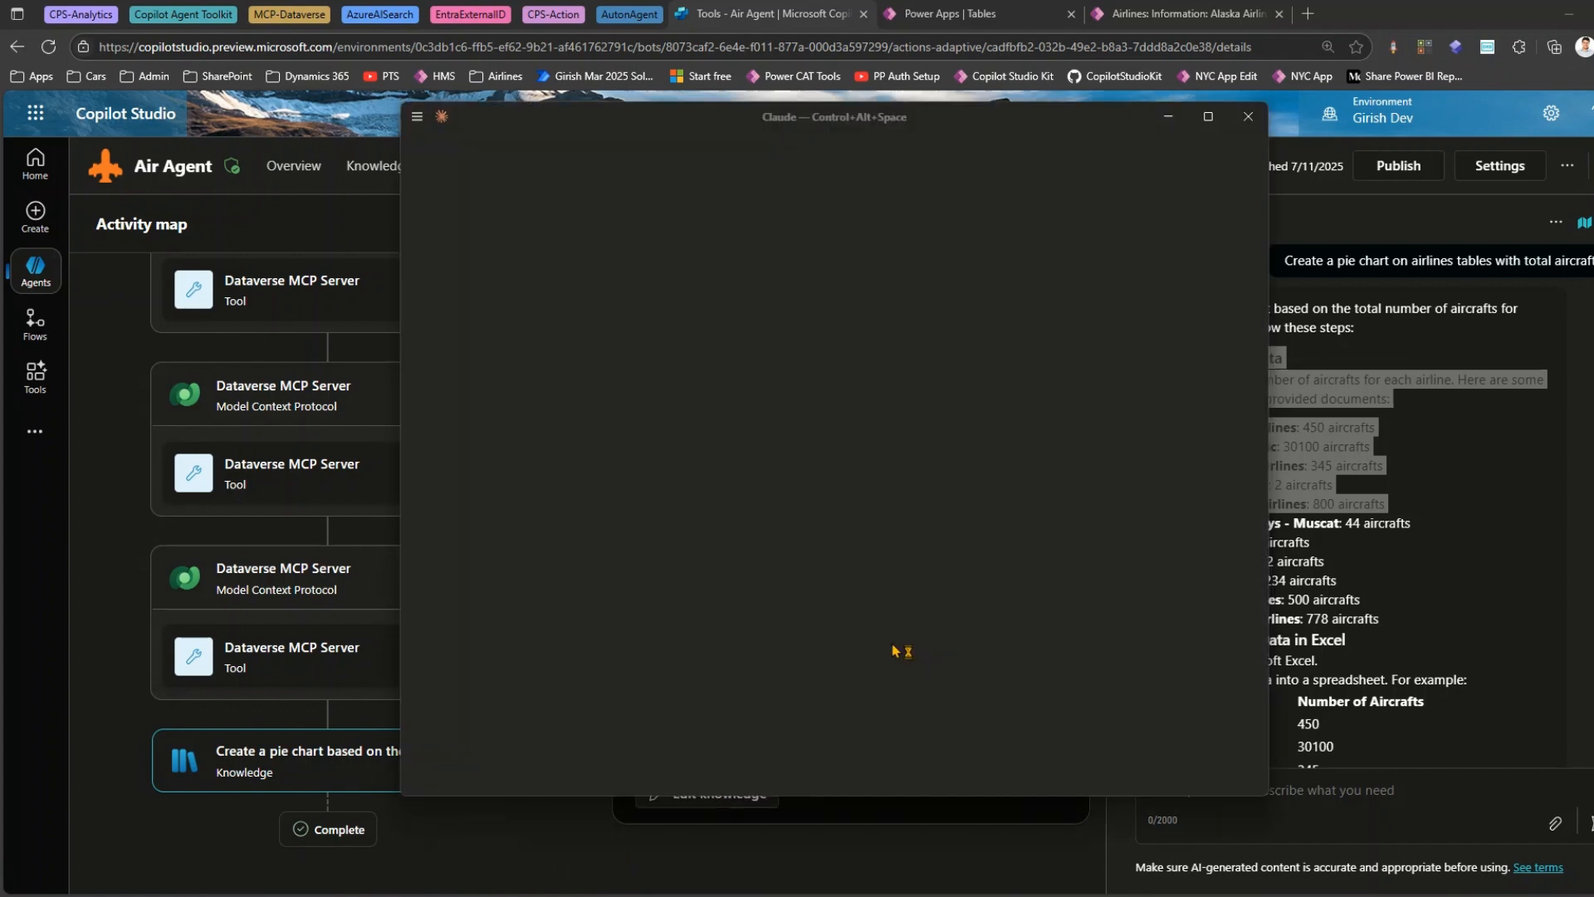
{"action": "left_click", "coordinate": [1208, 118]}
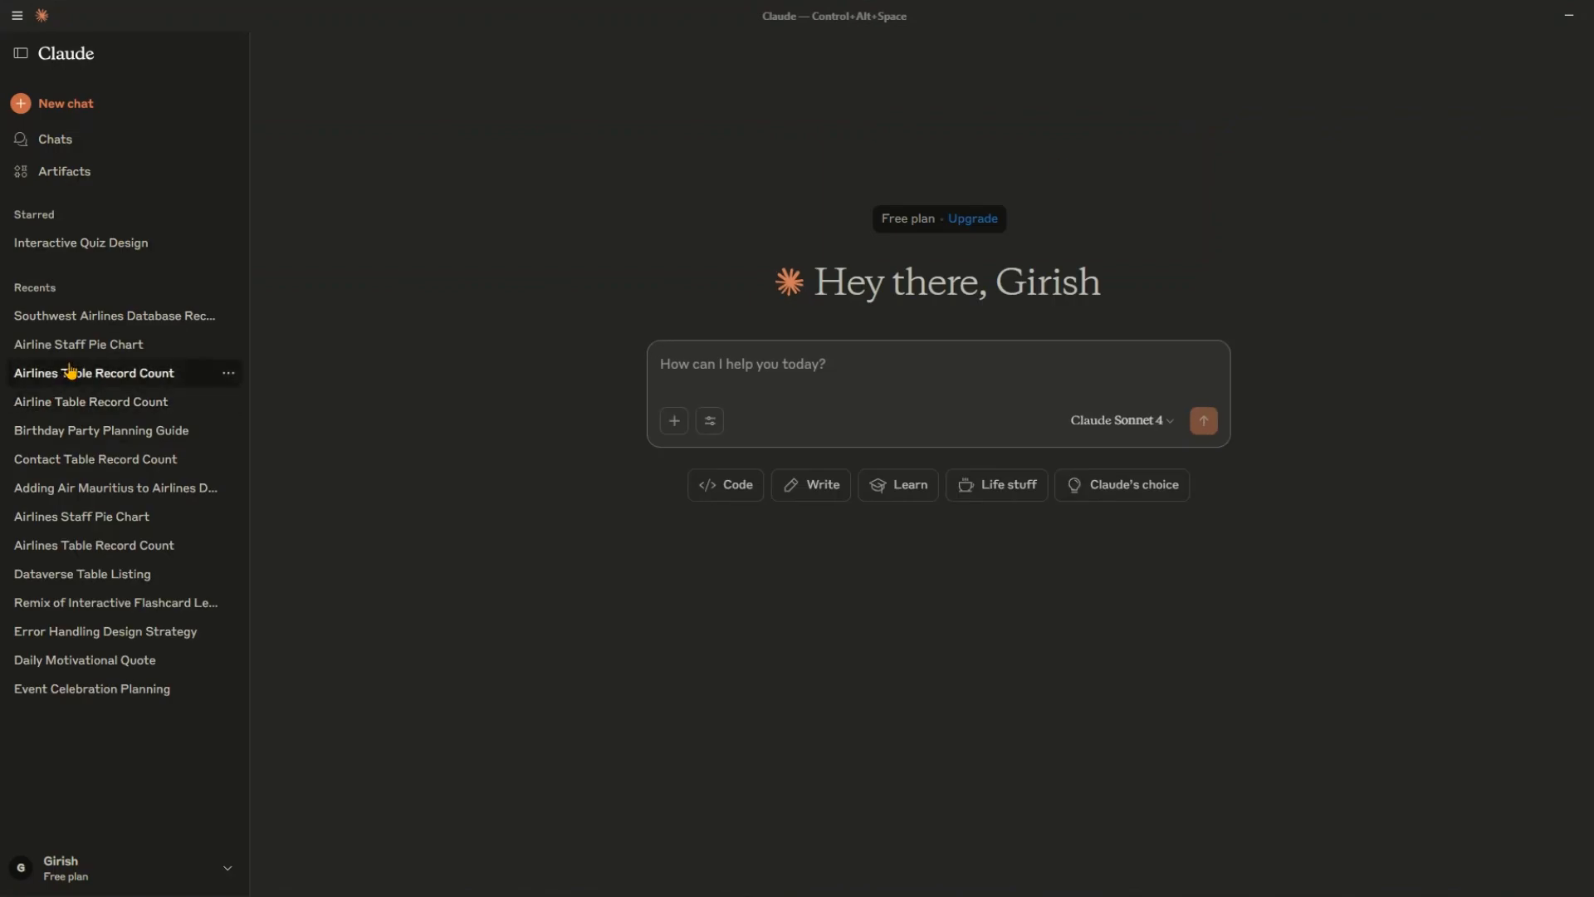
Open the Airline Staff Pie Chart chat and review its prompt and the list_tables, describe_table and read_query tool calls.
{"action": "left_click", "coordinate": [81, 349]}
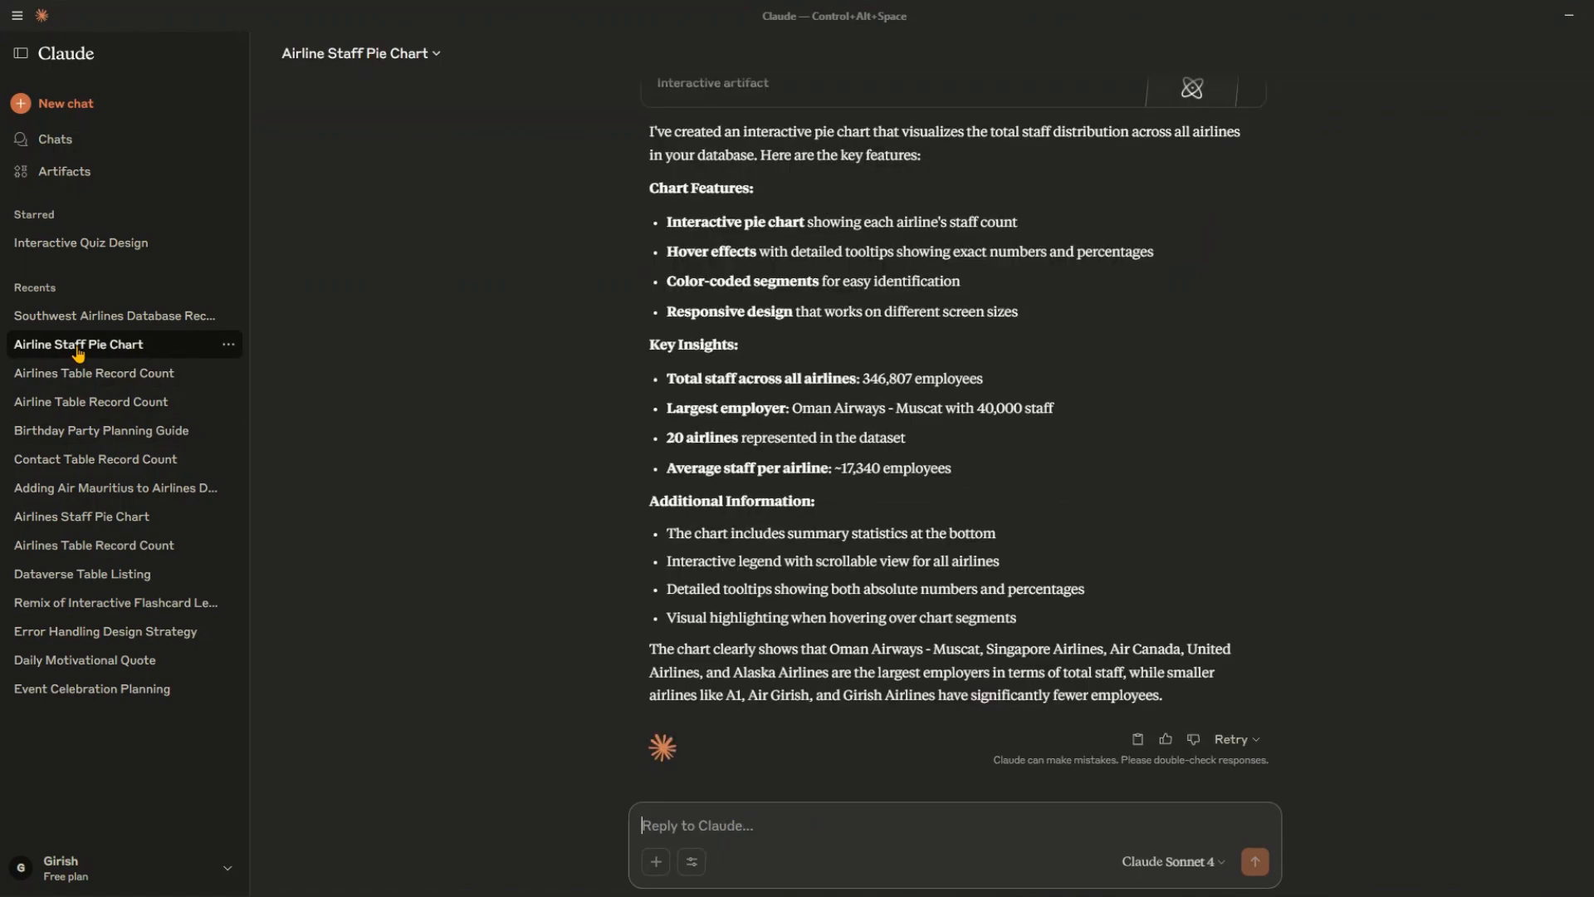
{"action": "scroll", "coordinate": [906, 476], "scroll_direction": "up", "scroll_amount": 5}
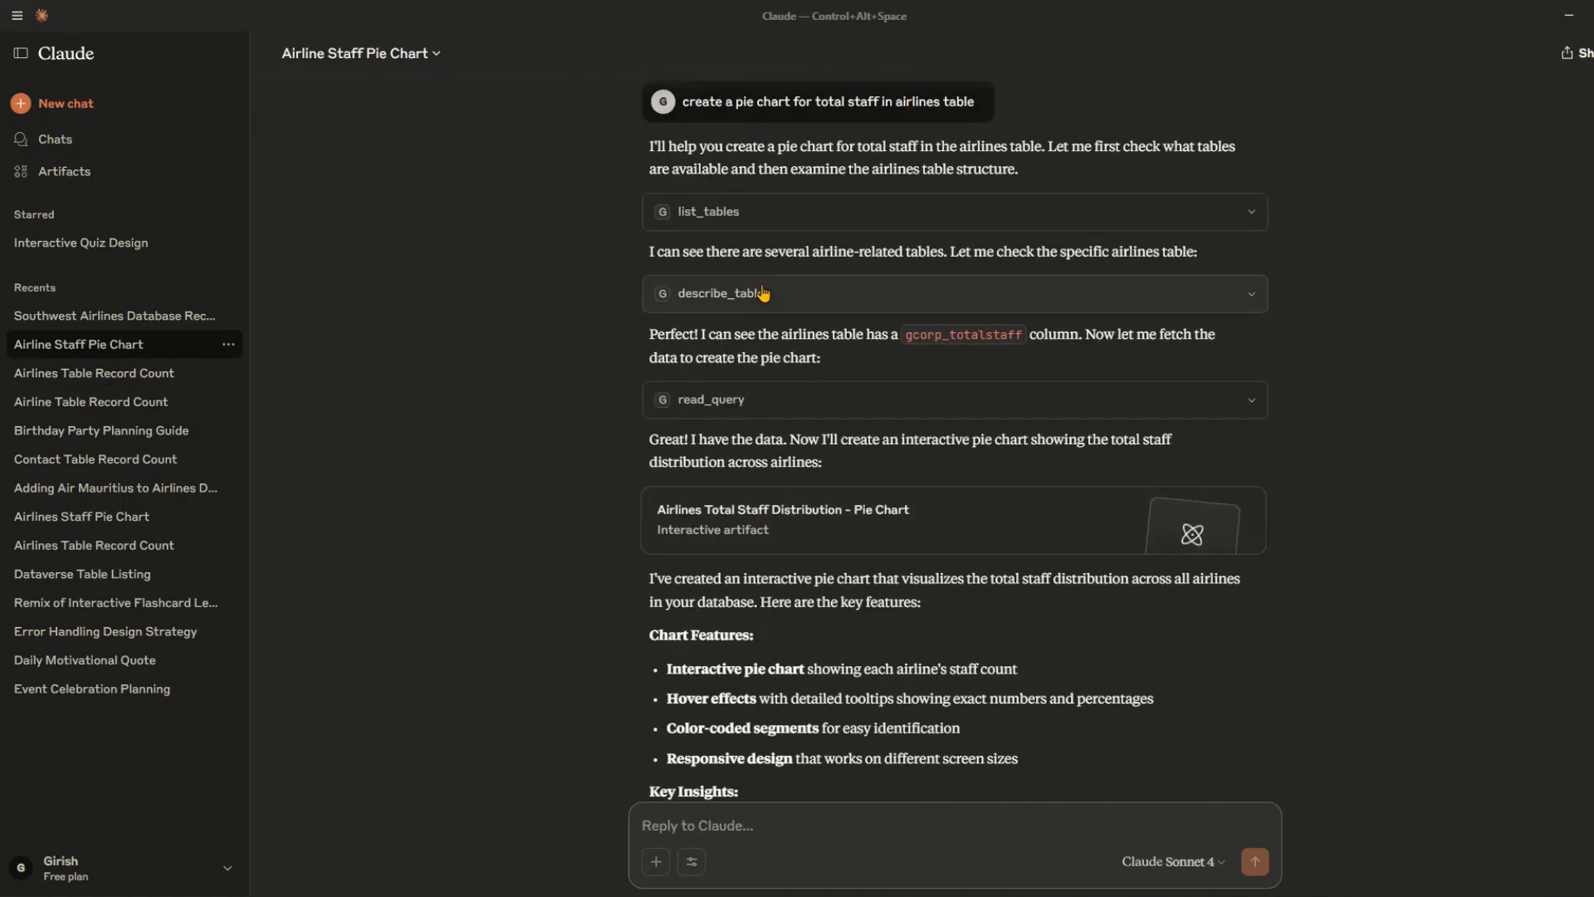
{"action": "left_click_drag", "start_coordinate": [683, 101], "coordinate": [967, 98]}
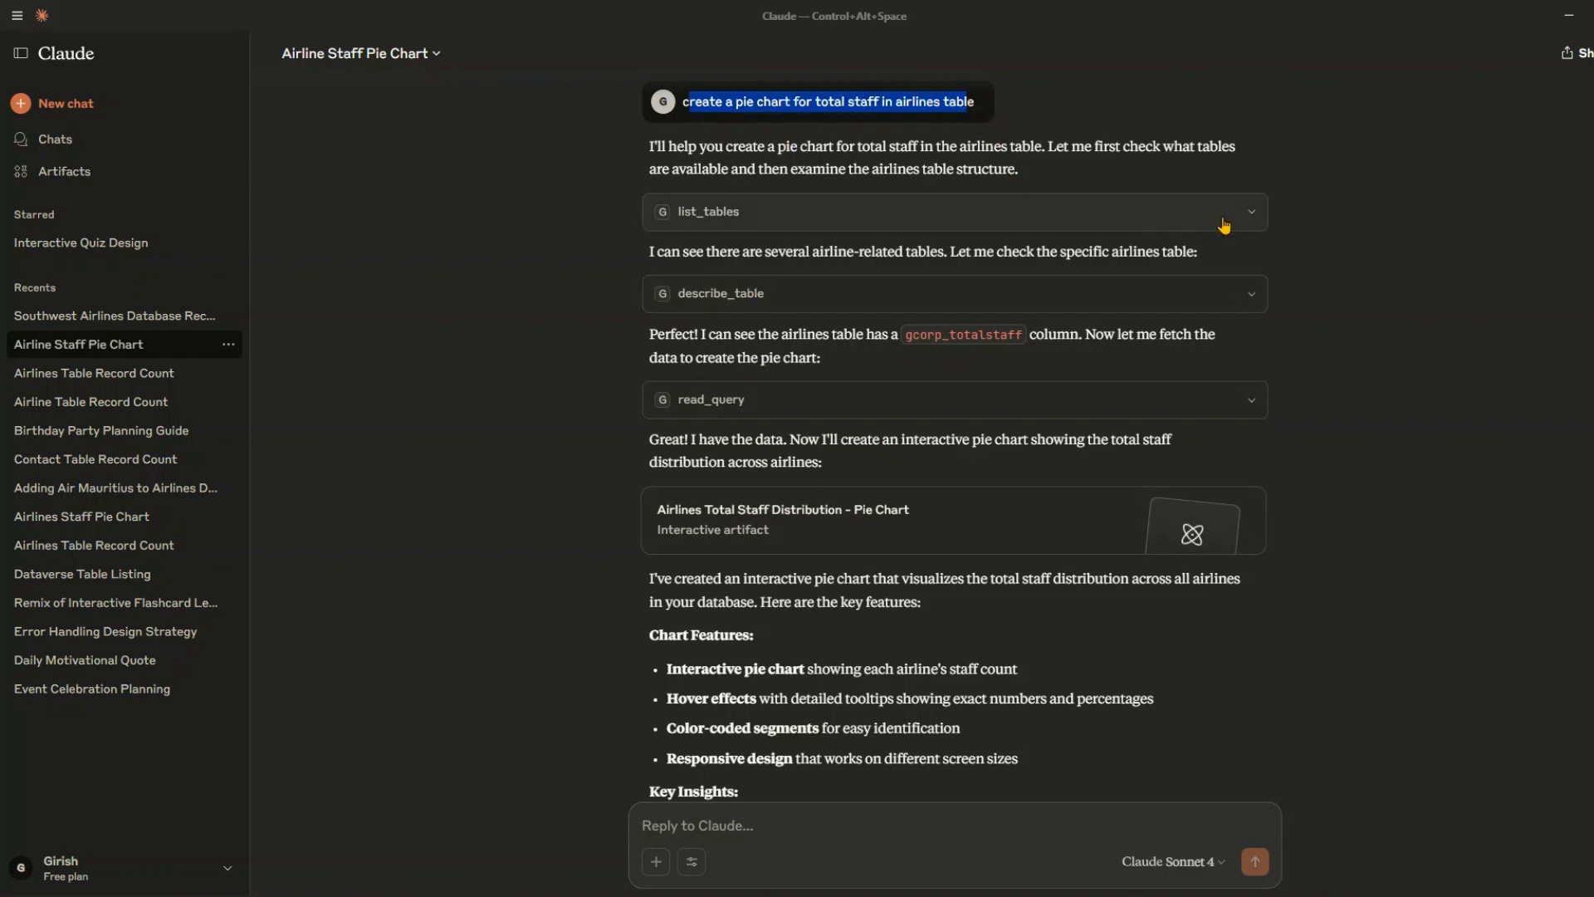
{"action": "left_click", "coordinate": [1253, 218]}
{"action": "left_click", "coordinate": [1253, 217]}
{"action": "left_click", "coordinate": [1251, 304]}
{"action": "left_click", "coordinate": [1251, 305]}
{"action": "left_click", "coordinate": [1246, 412]}
{"action": "left_click", "coordinate": [1246, 413]}
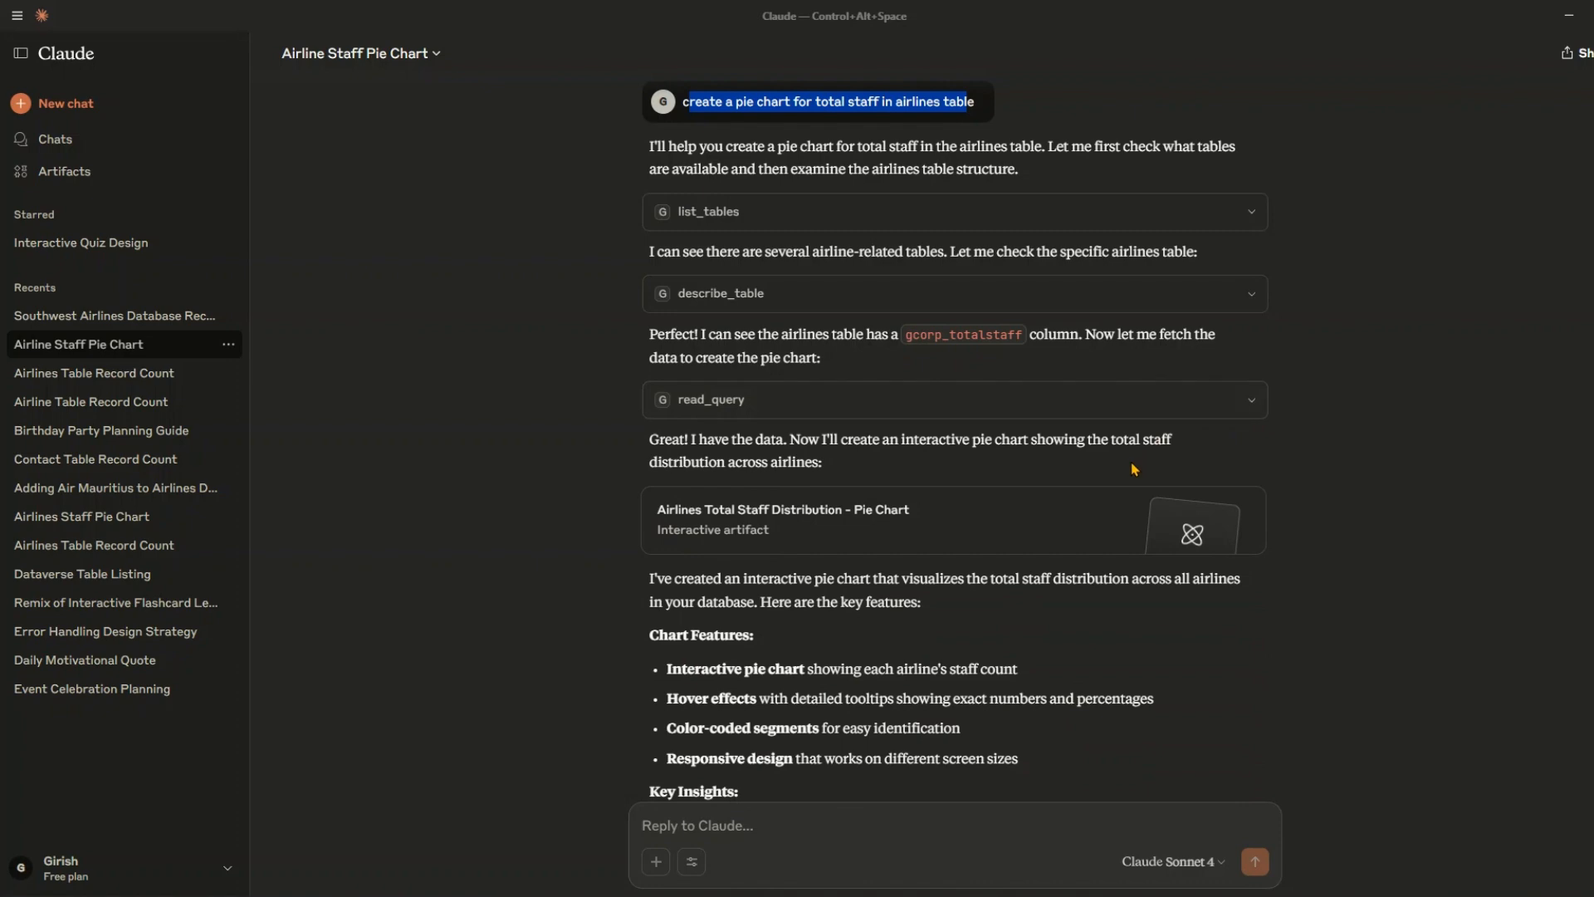
Open the "Airlines Total Staff Distribution - Pie Chart" artifact and examine the chart's segments and airline legend.
{"action": "left_click", "coordinate": [1117, 527]}
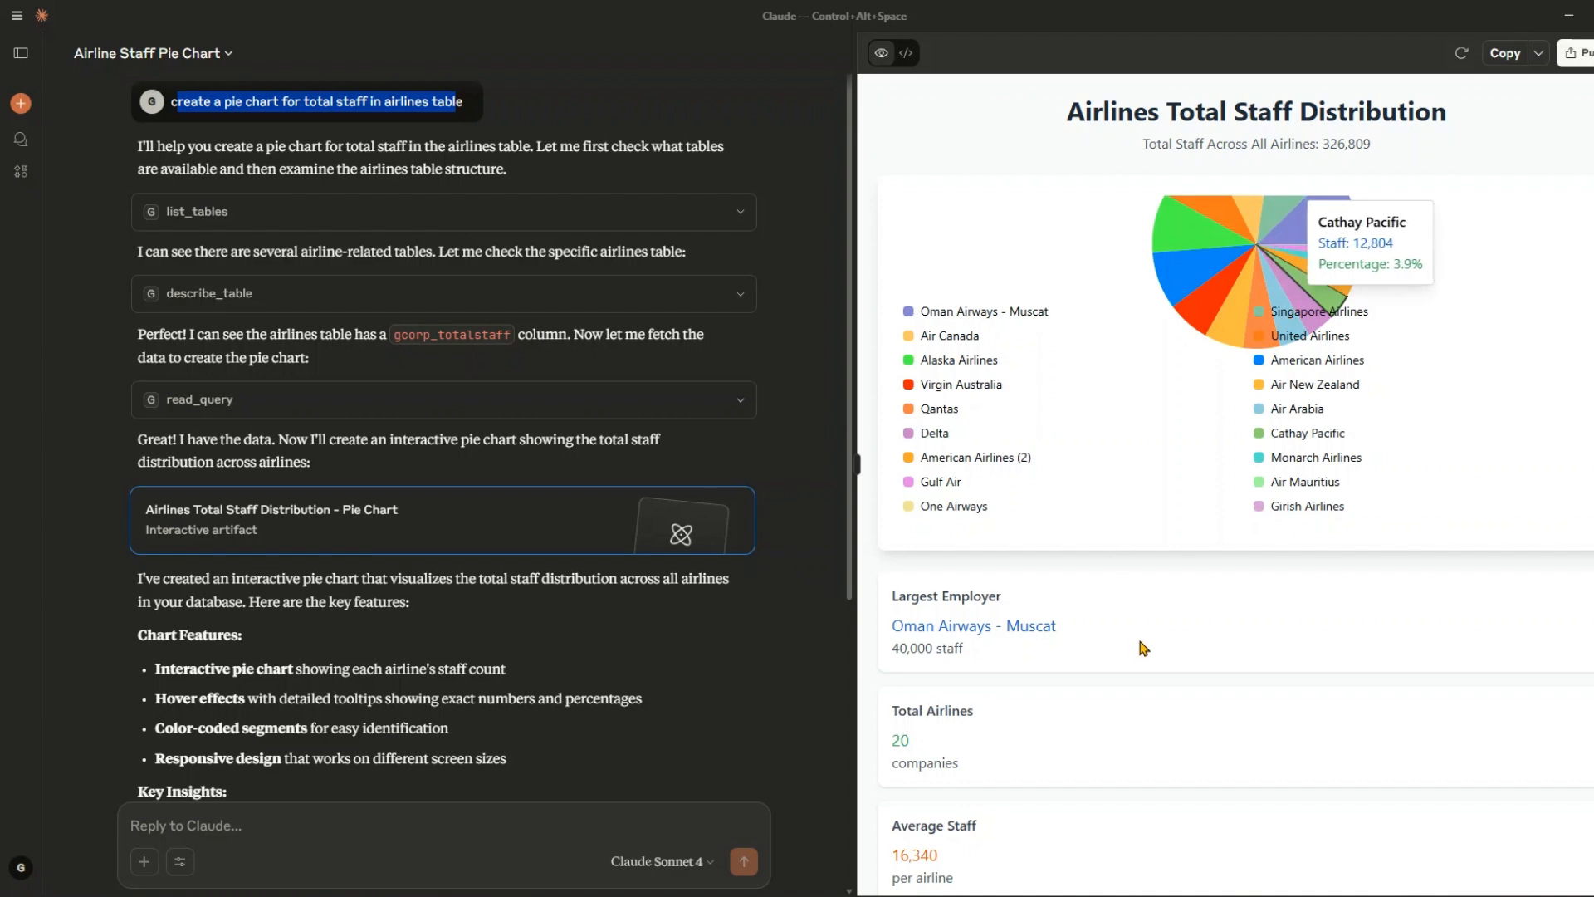
{"action": "scroll", "coordinate": [1141, 652], "scroll_direction": "down", "scroll_amount": 1}
{"action": "scroll", "coordinate": [1161, 676], "scroll_direction": "up", "scroll_amount": 1}
{"action": "scroll", "coordinate": [1008, 498], "scroll_direction": "down", "scroll_amount": 1}
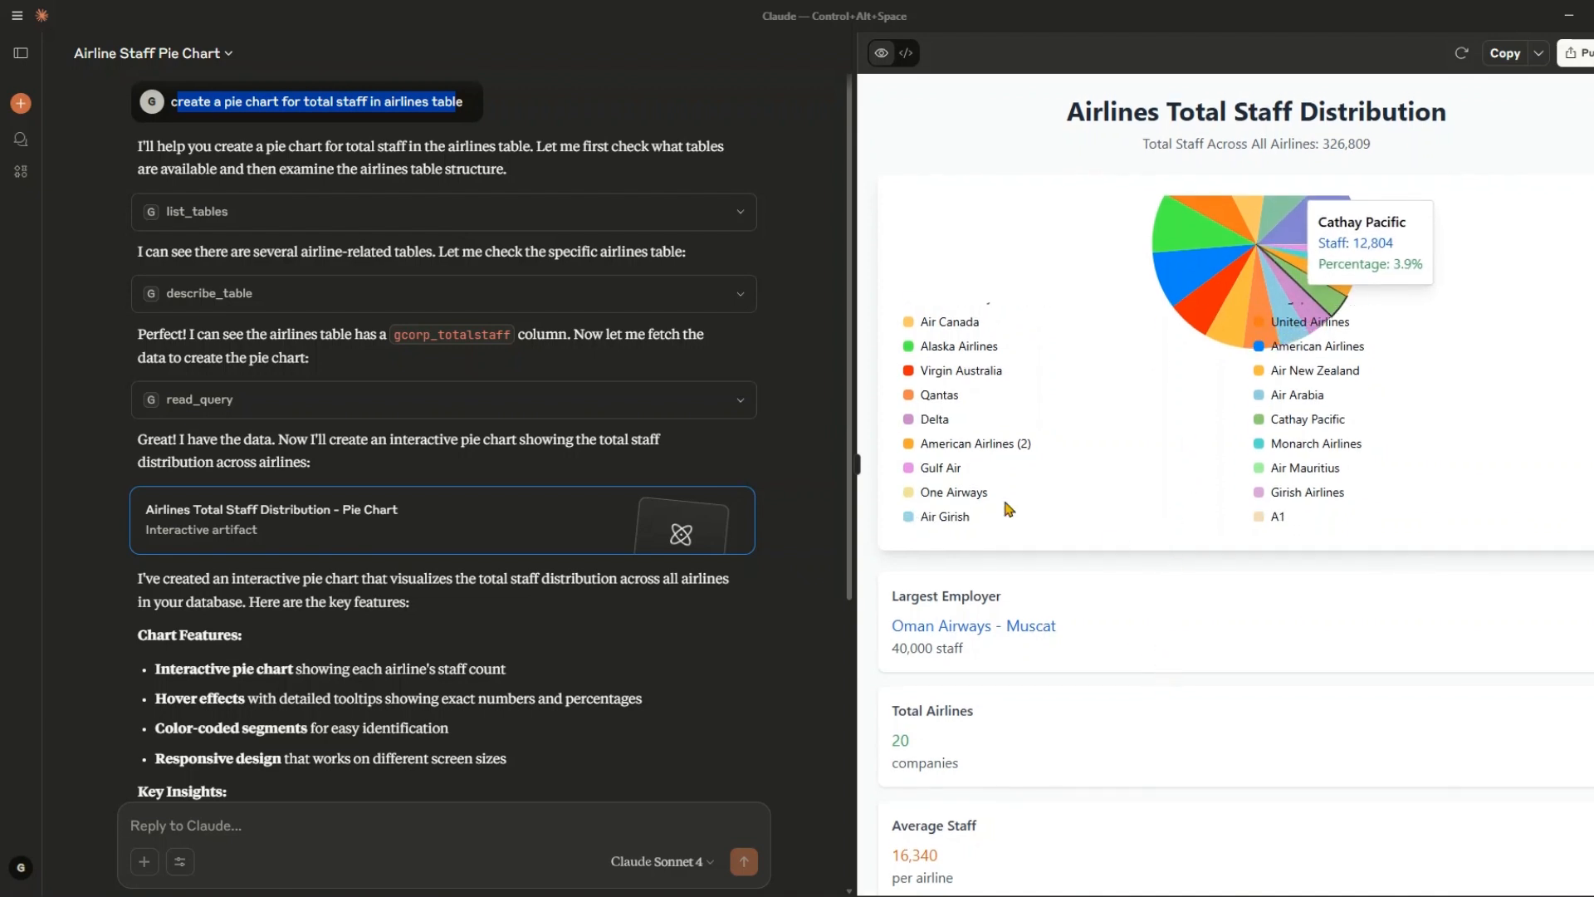
Look through the list of previous chats in the chat history.
{"action": "left_click", "coordinate": [22, 147]}
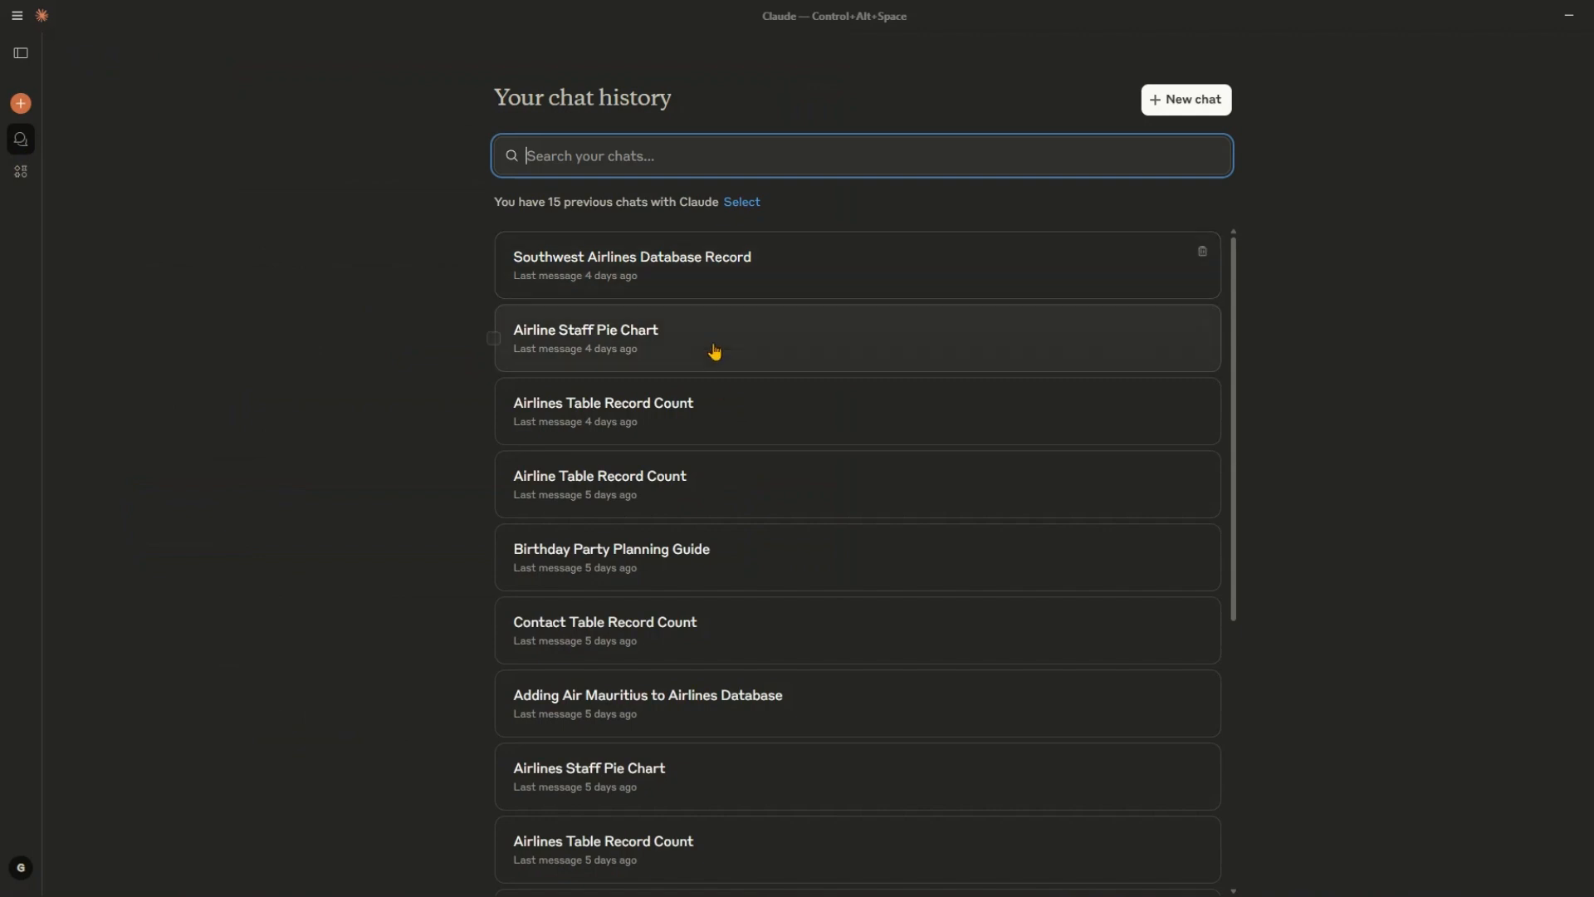
{"action": "scroll", "coordinate": [747, 639], "scroll_direction": "down", "scroll_amount": 3}
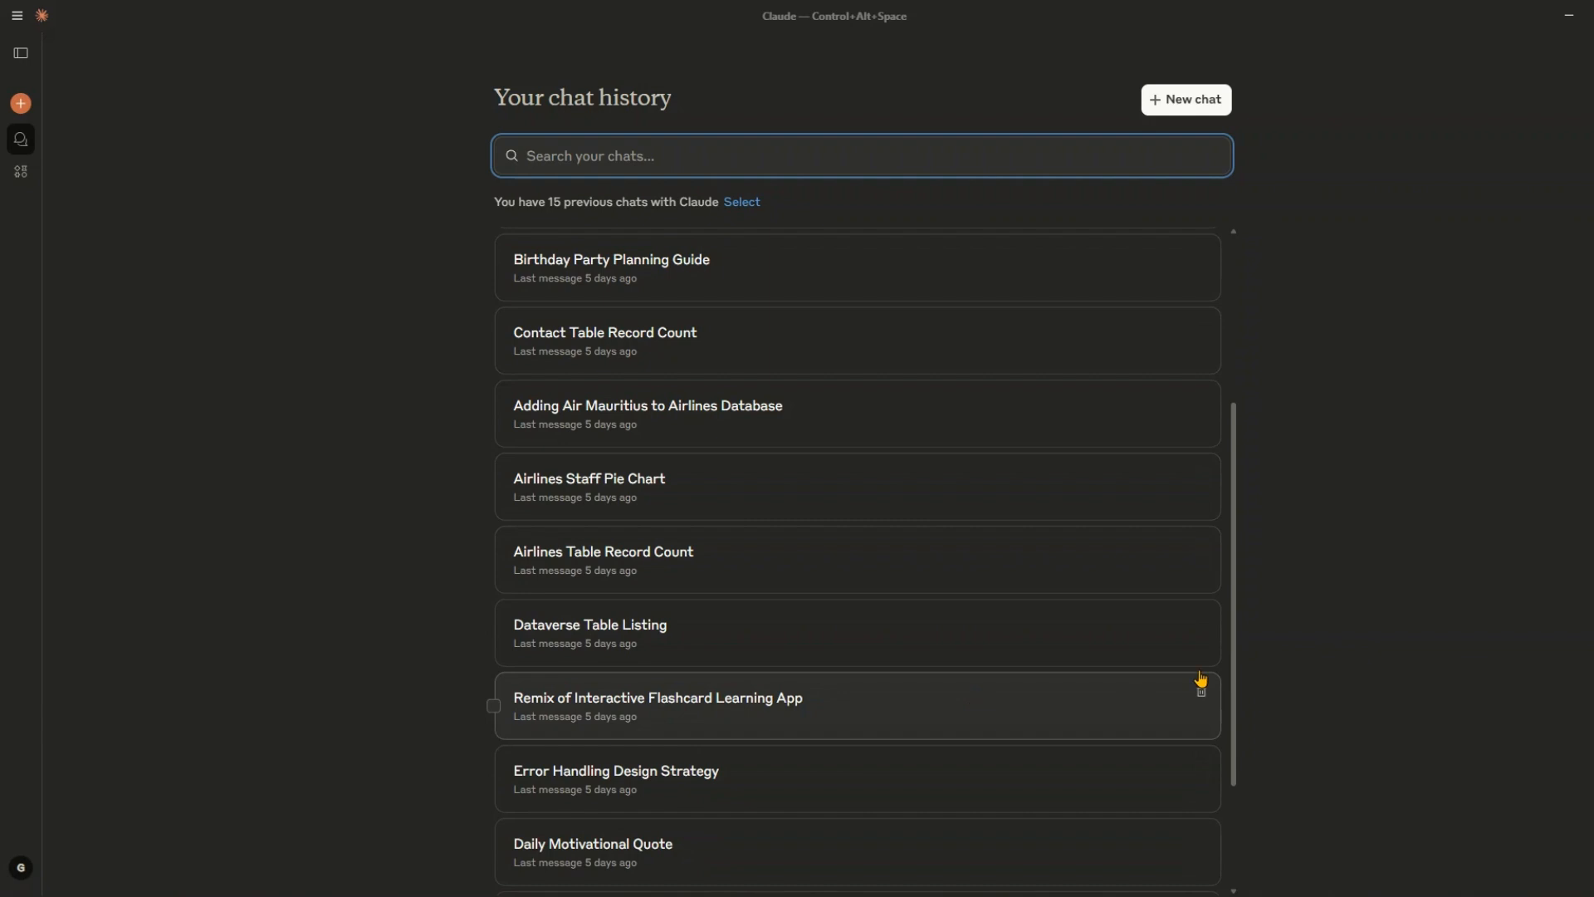
{"action": "left_click", "coordinate": [1229, 592]}
{"action": "left_click_drag", "start_coordinate": [1235, 651], "coordinate": [1268, 363]}
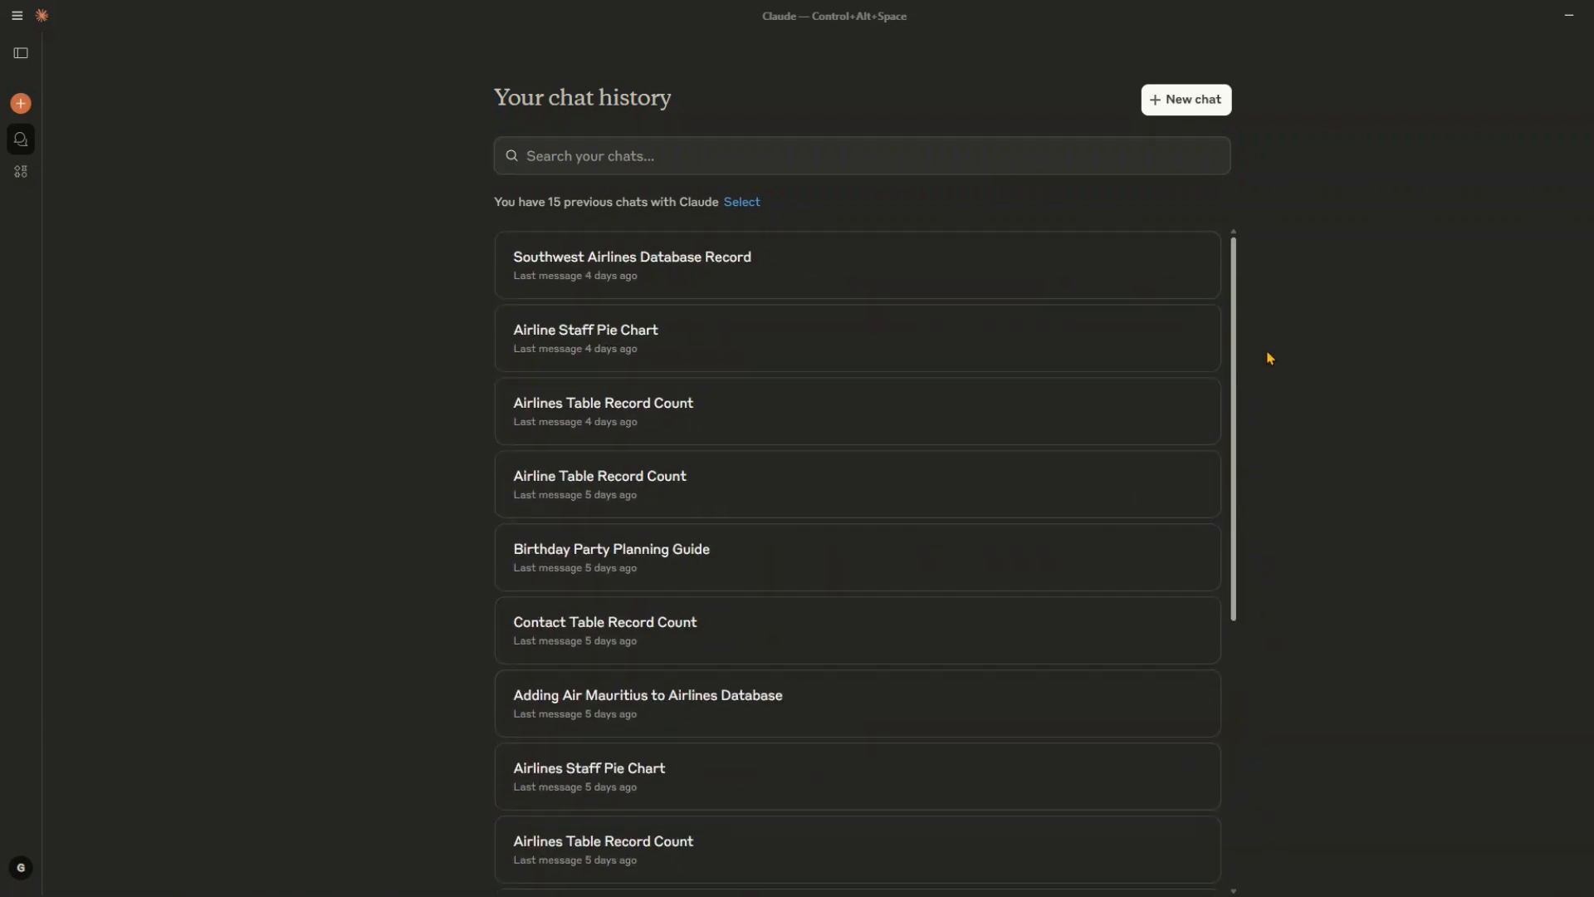
Write "create bar chart for airlines table with total staff and total aircraft" in the chat history search and cut the text to the clipboard.
{"action": "left_click", "coordinate": [628, 141]}
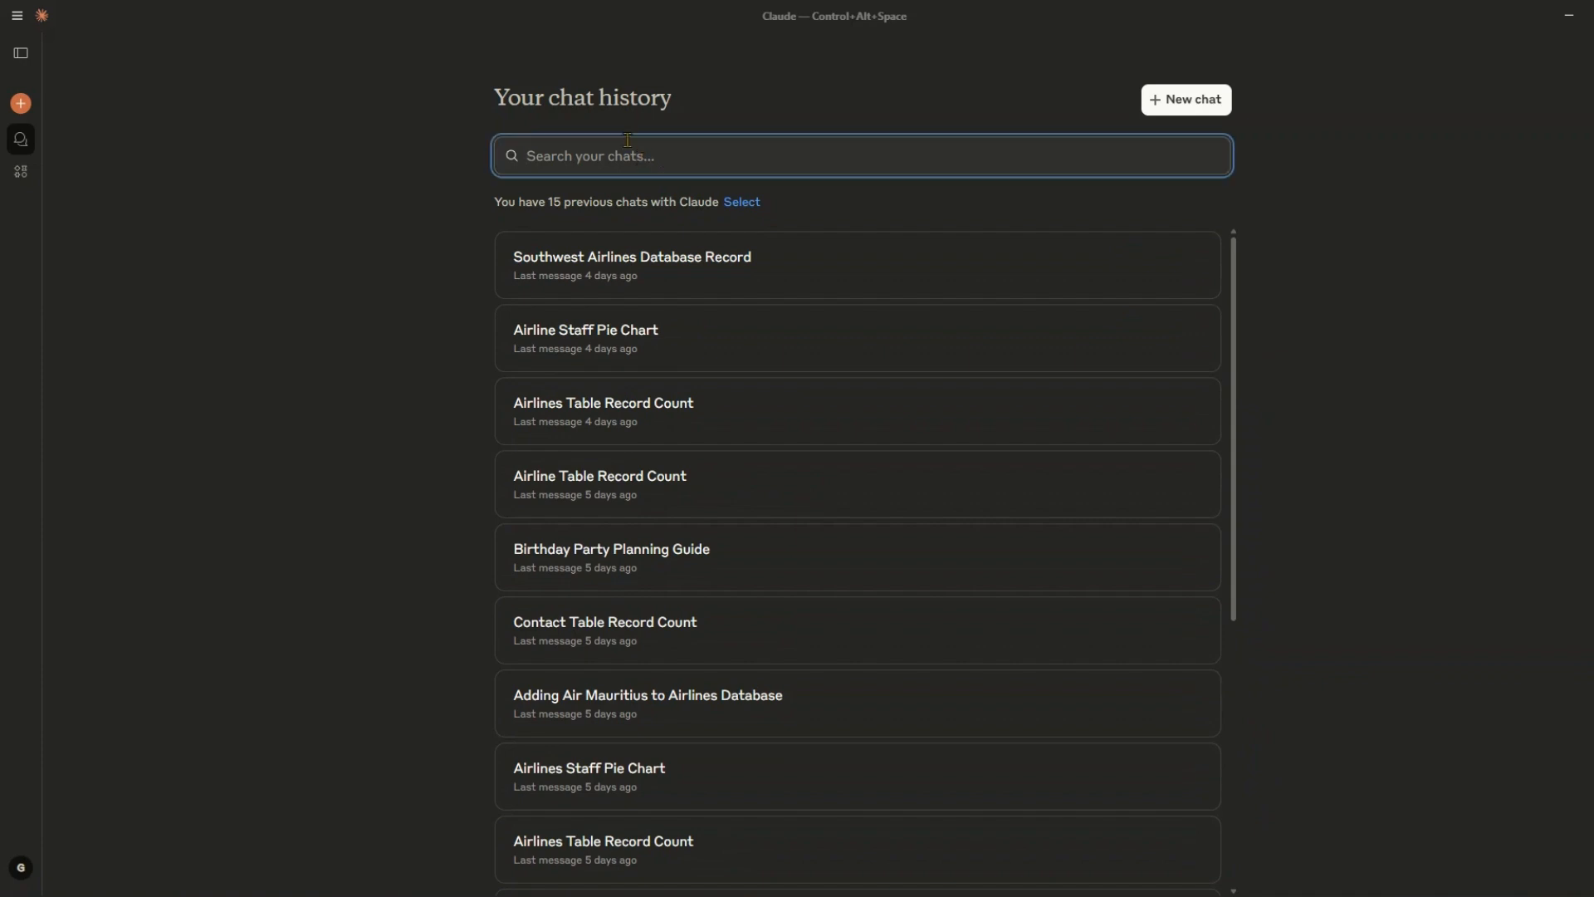
{"action": "type", "text": "create"}
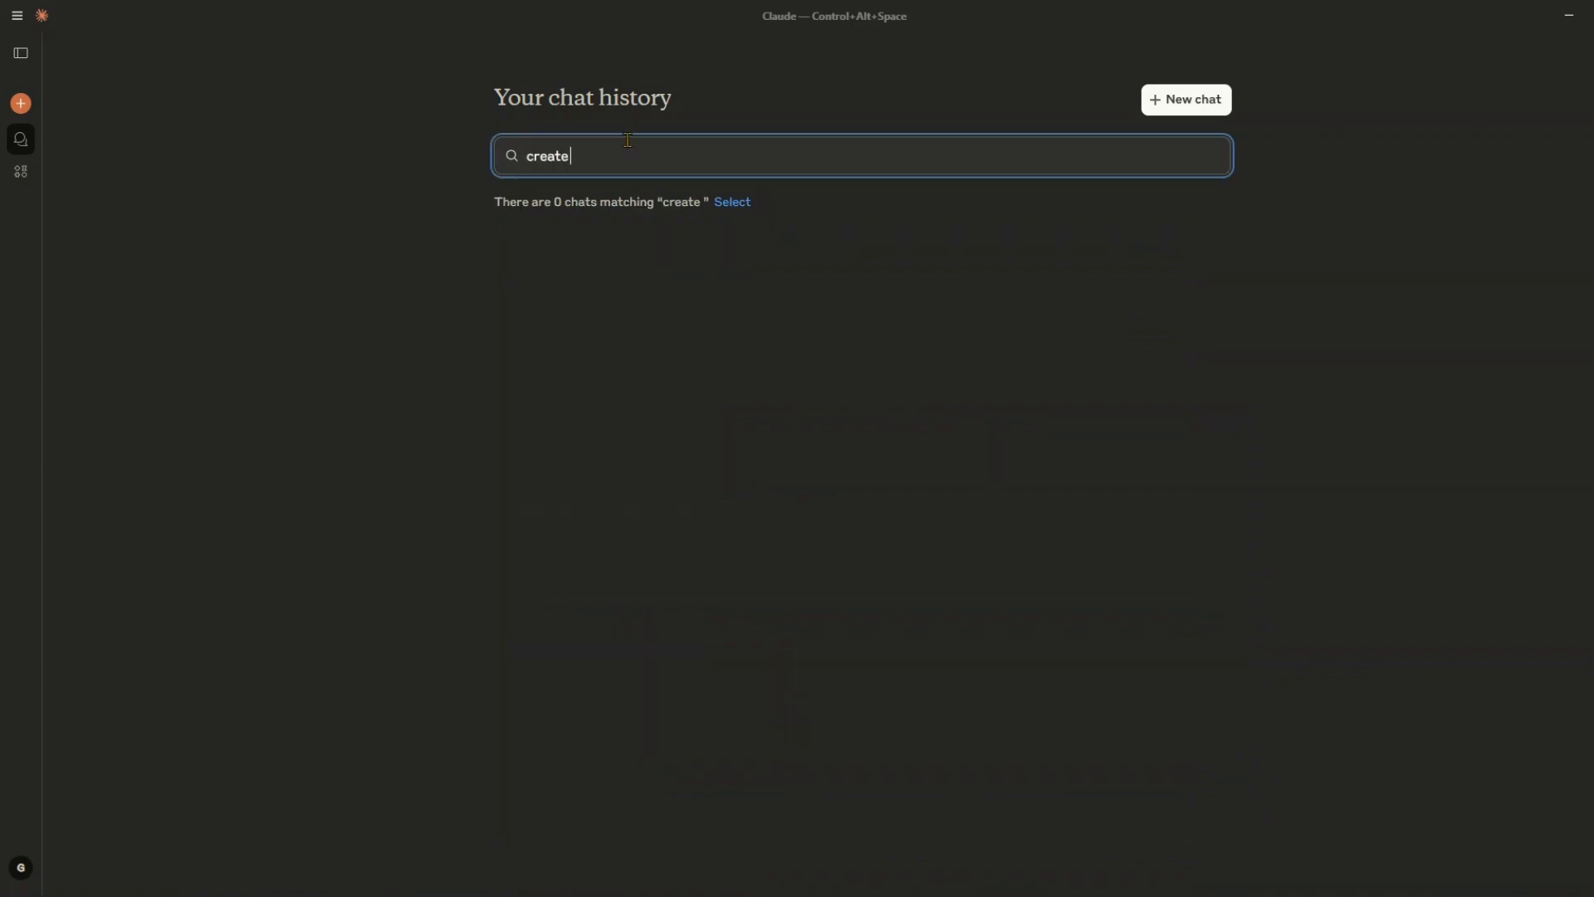
{"action": "type", "text": " bar chart for airlines table wi"}
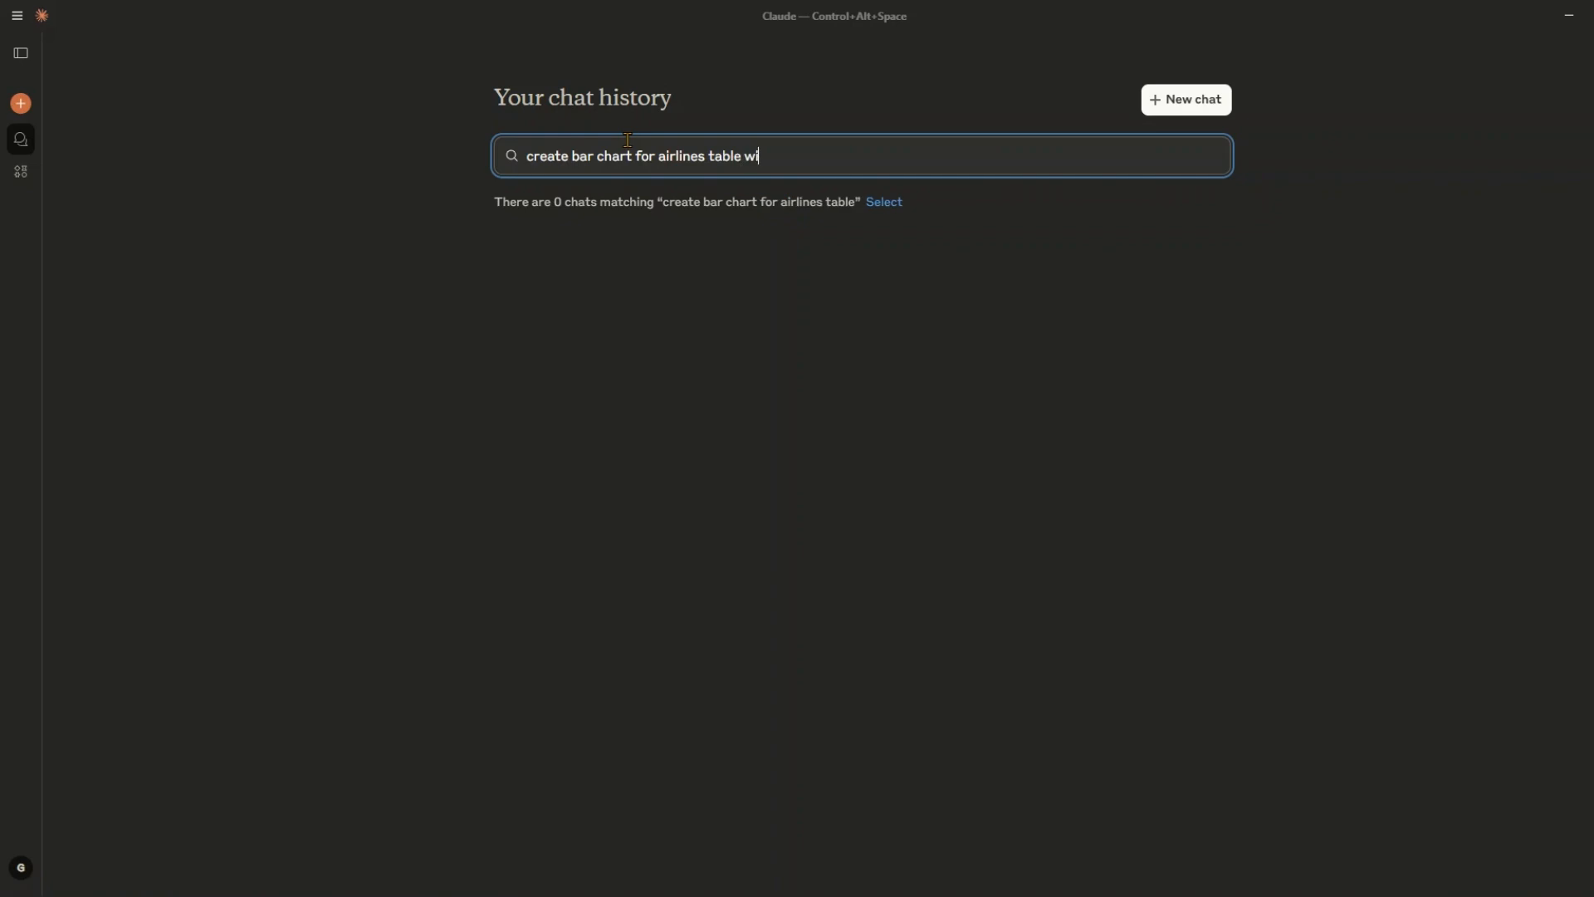
{"action": "type", "text": "th total staff and total aircraft"}
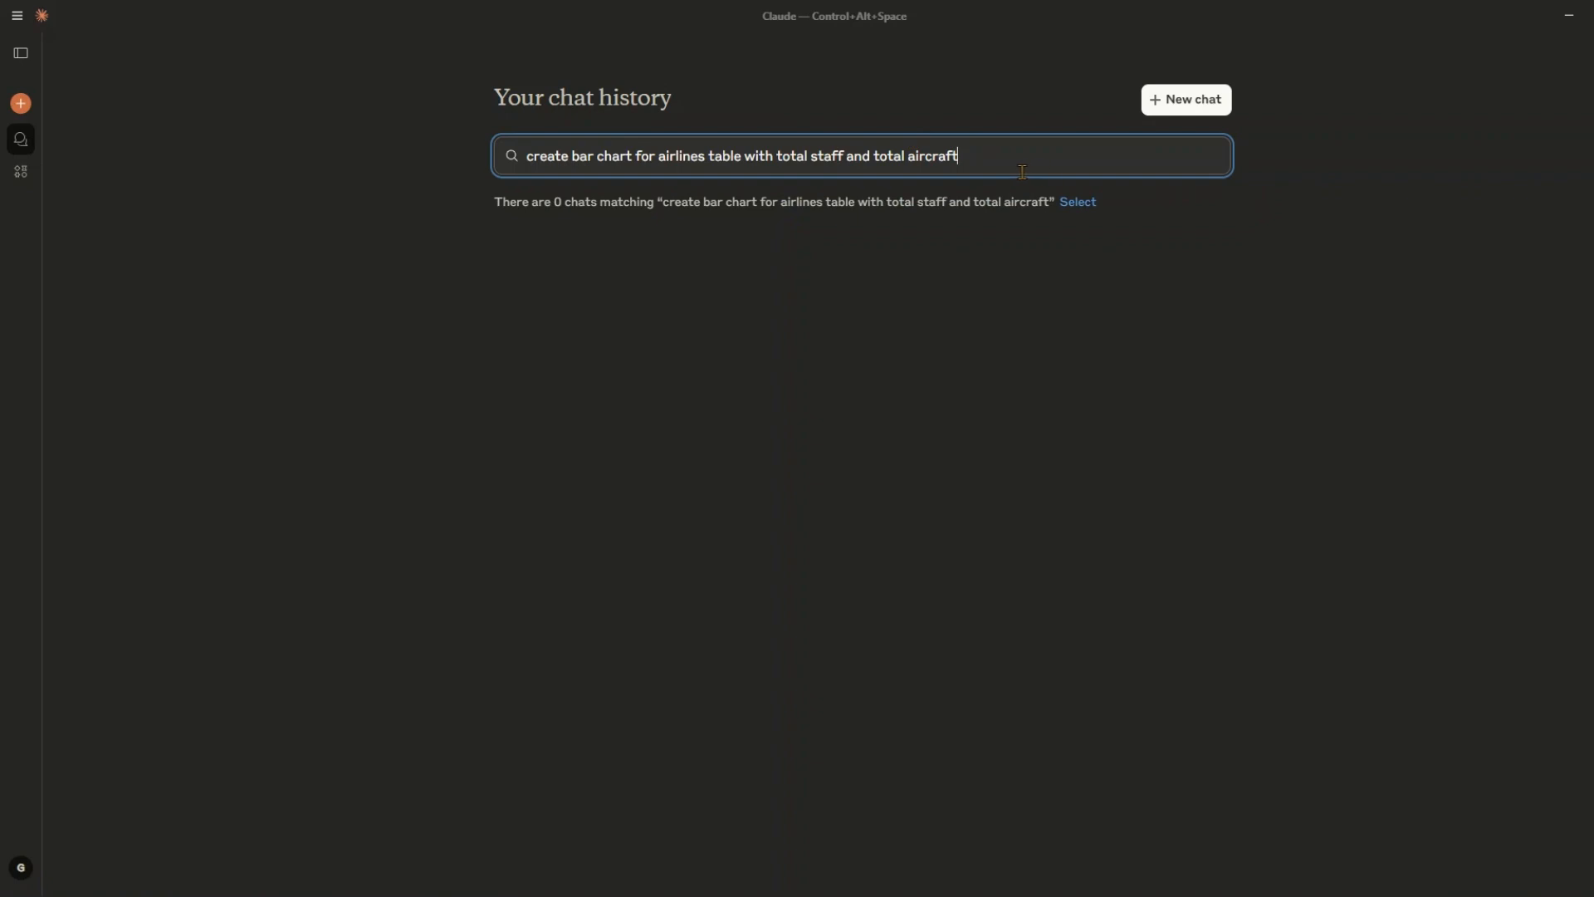
{"action": "left_click_drag", "start_coordinate": [978, 148], "coordinate": [332, 155]}
{"action": "key", "text": "ctrl+c"}
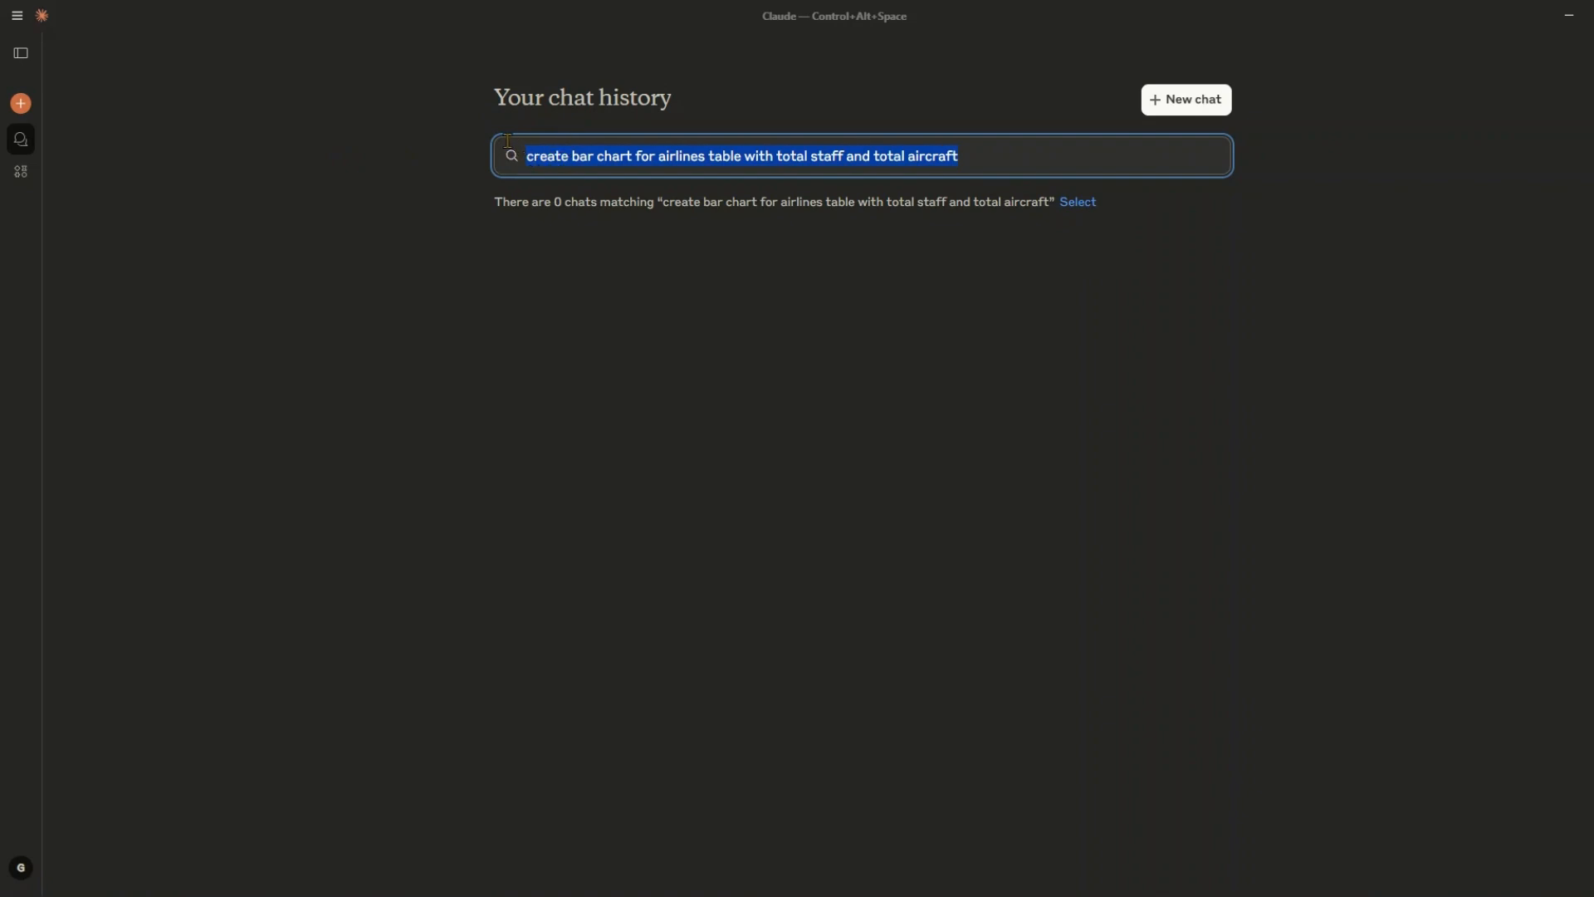
{"action": "key", "text": "BackSpace"}
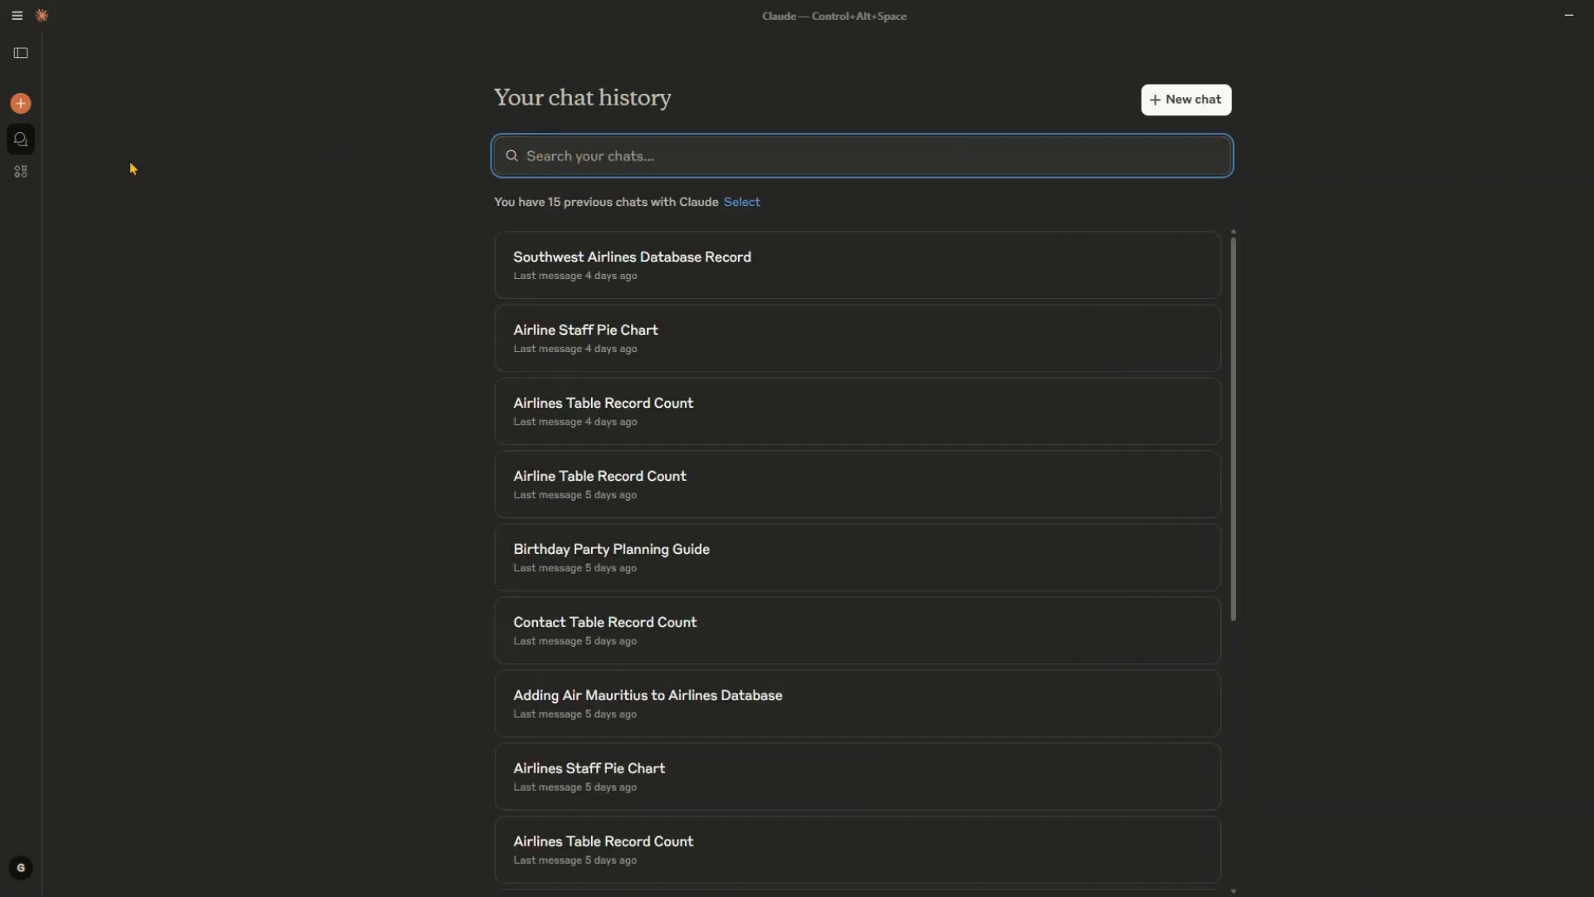
Send the copied bar chart prompt in a new chat and review the generated chart with its Key Insights.
{"action": "left_click", "coordinate": [21, 105]}
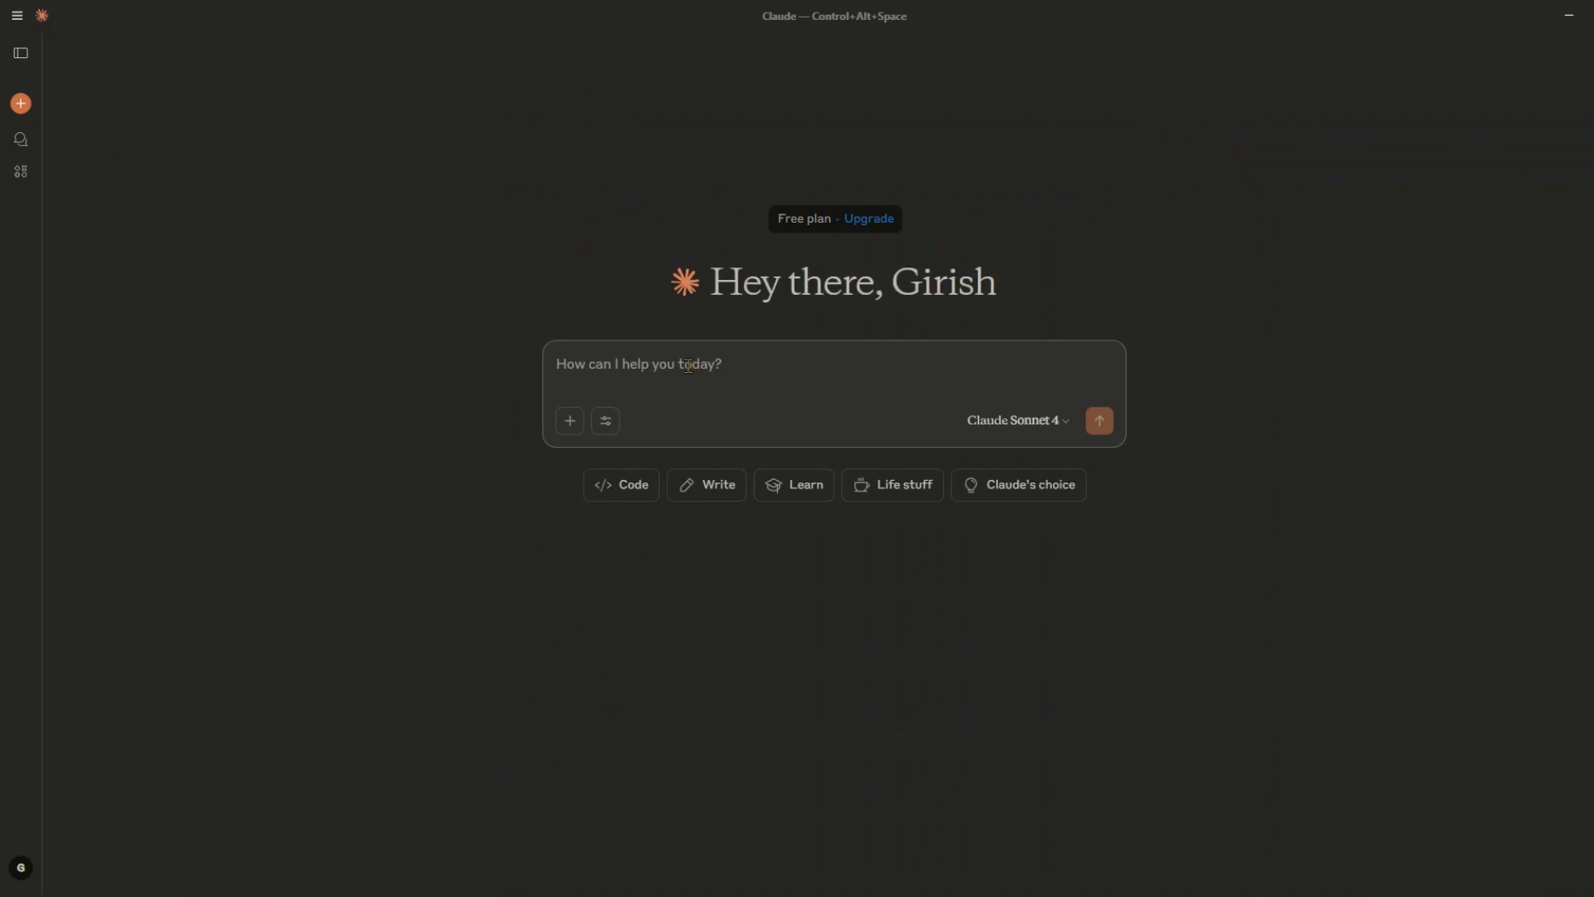
{"action": "key", "text": "ctrl+v"}
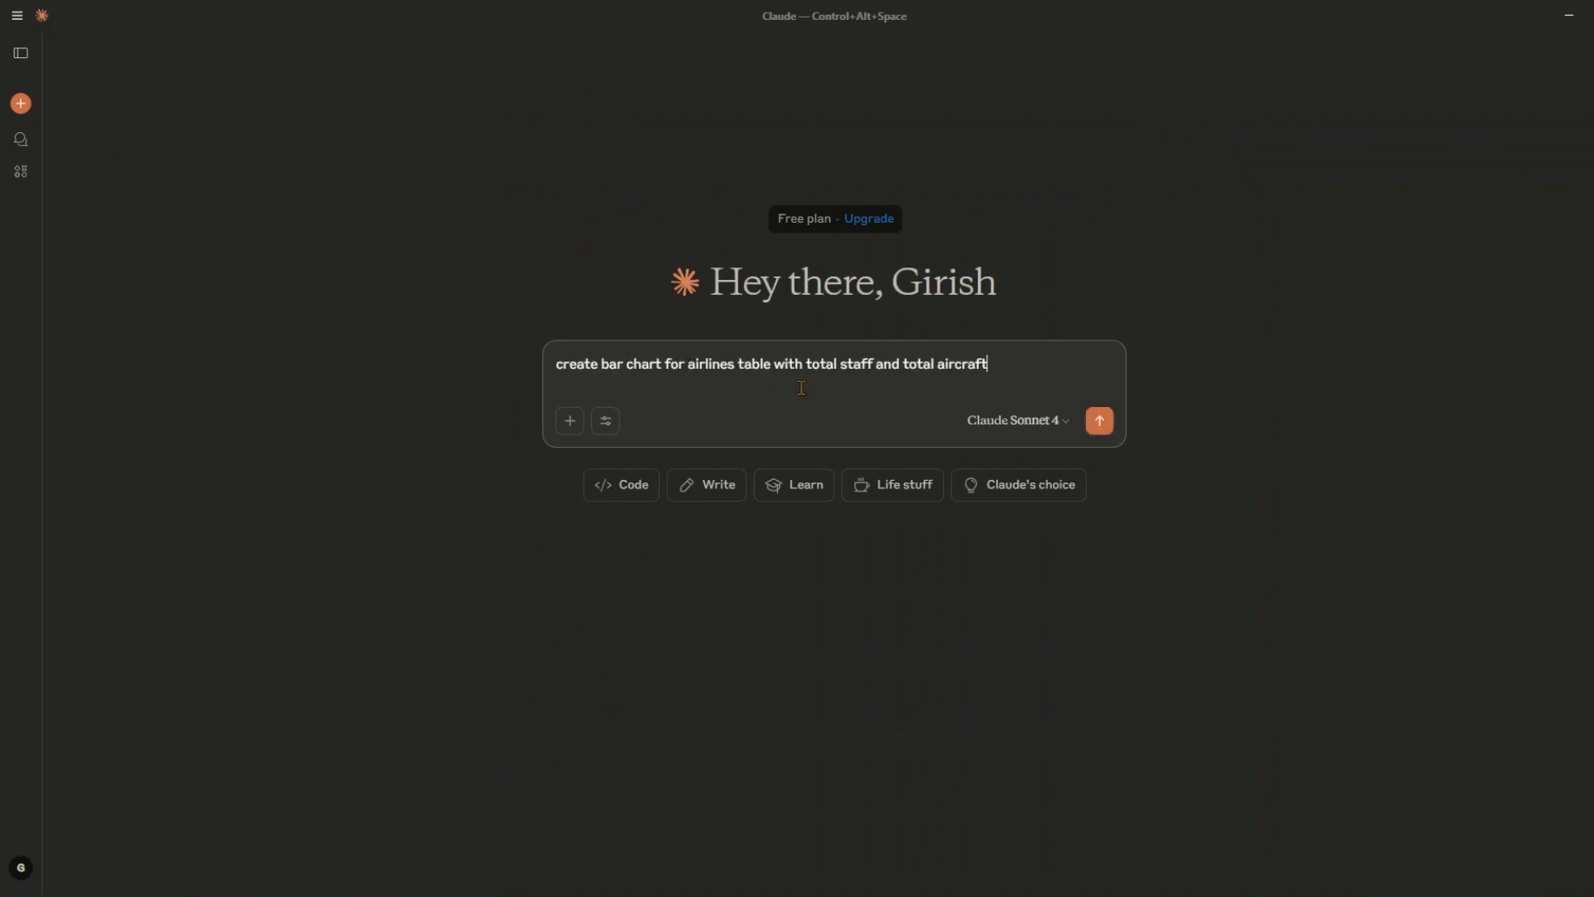
{"action": "left_click", "coordinate": [1100, 421]}
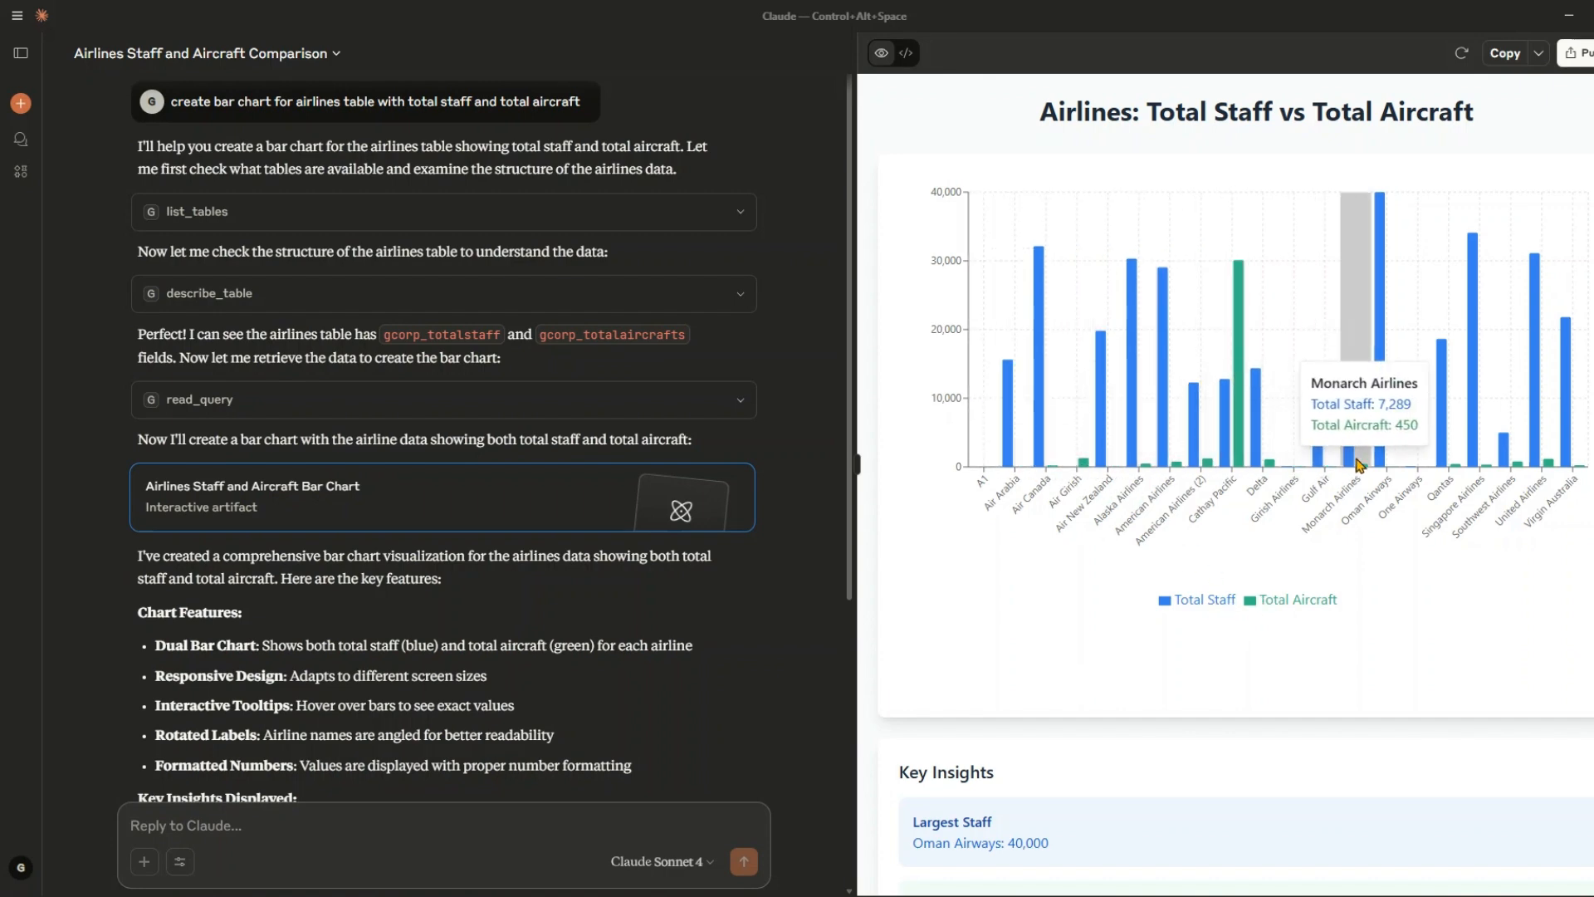
{"action": "scroll", "coordinate": [1270, 523], "scroll_direction": "down", "scroll_amount": 3}
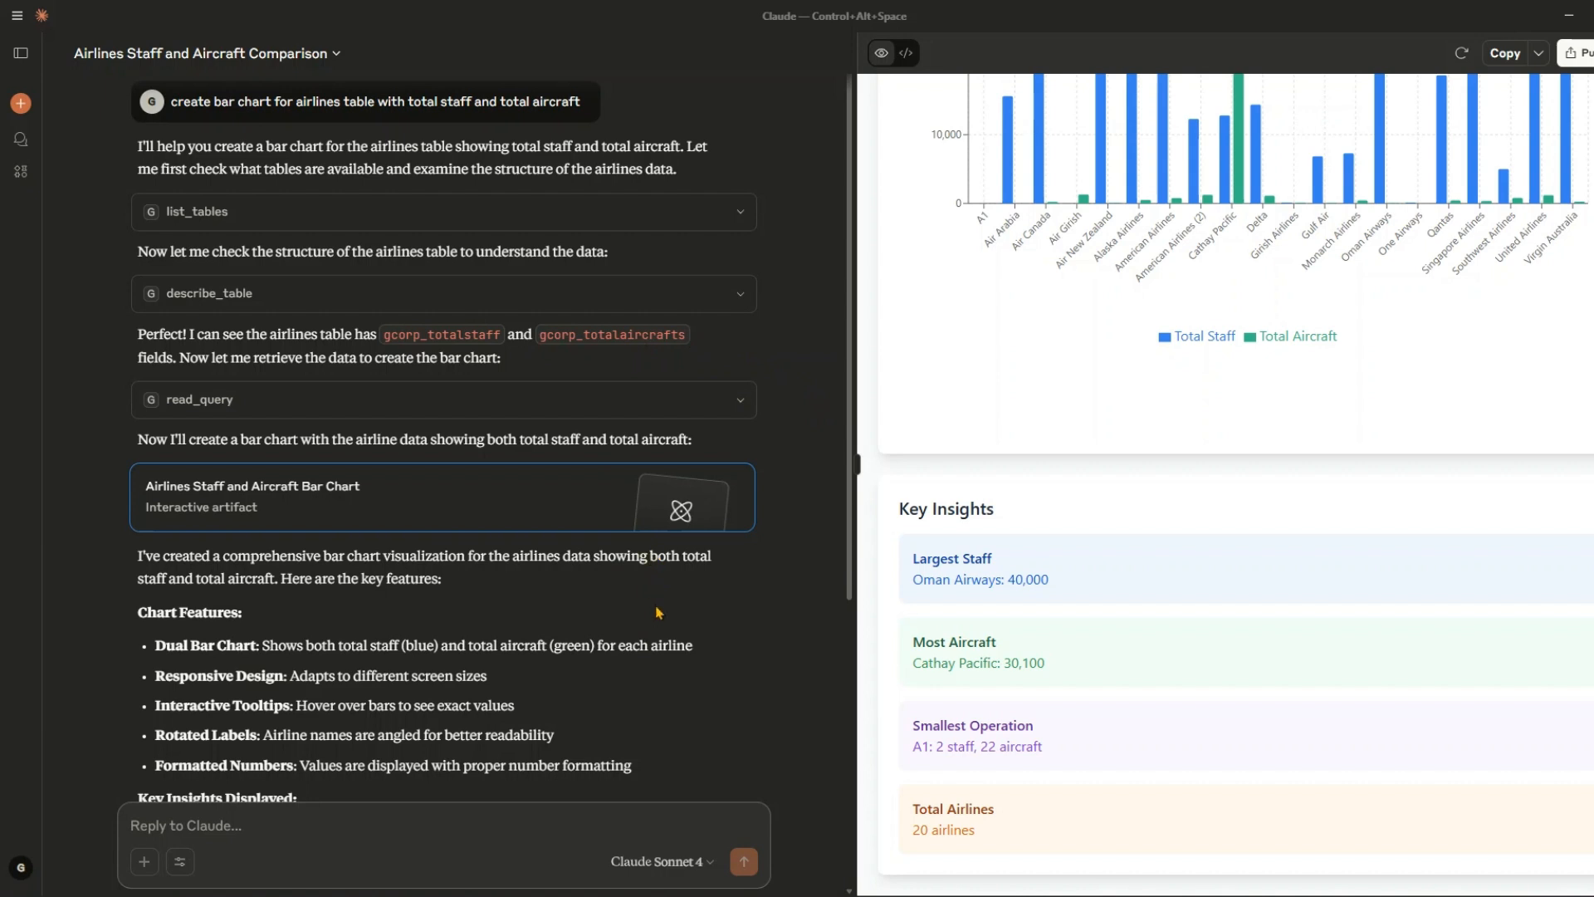
Switch back to Copilot Studio and highlight the pie chart prompt in Air Agent's test chat.
{"action": "mouse_move", "coordinate": [625, 895]}
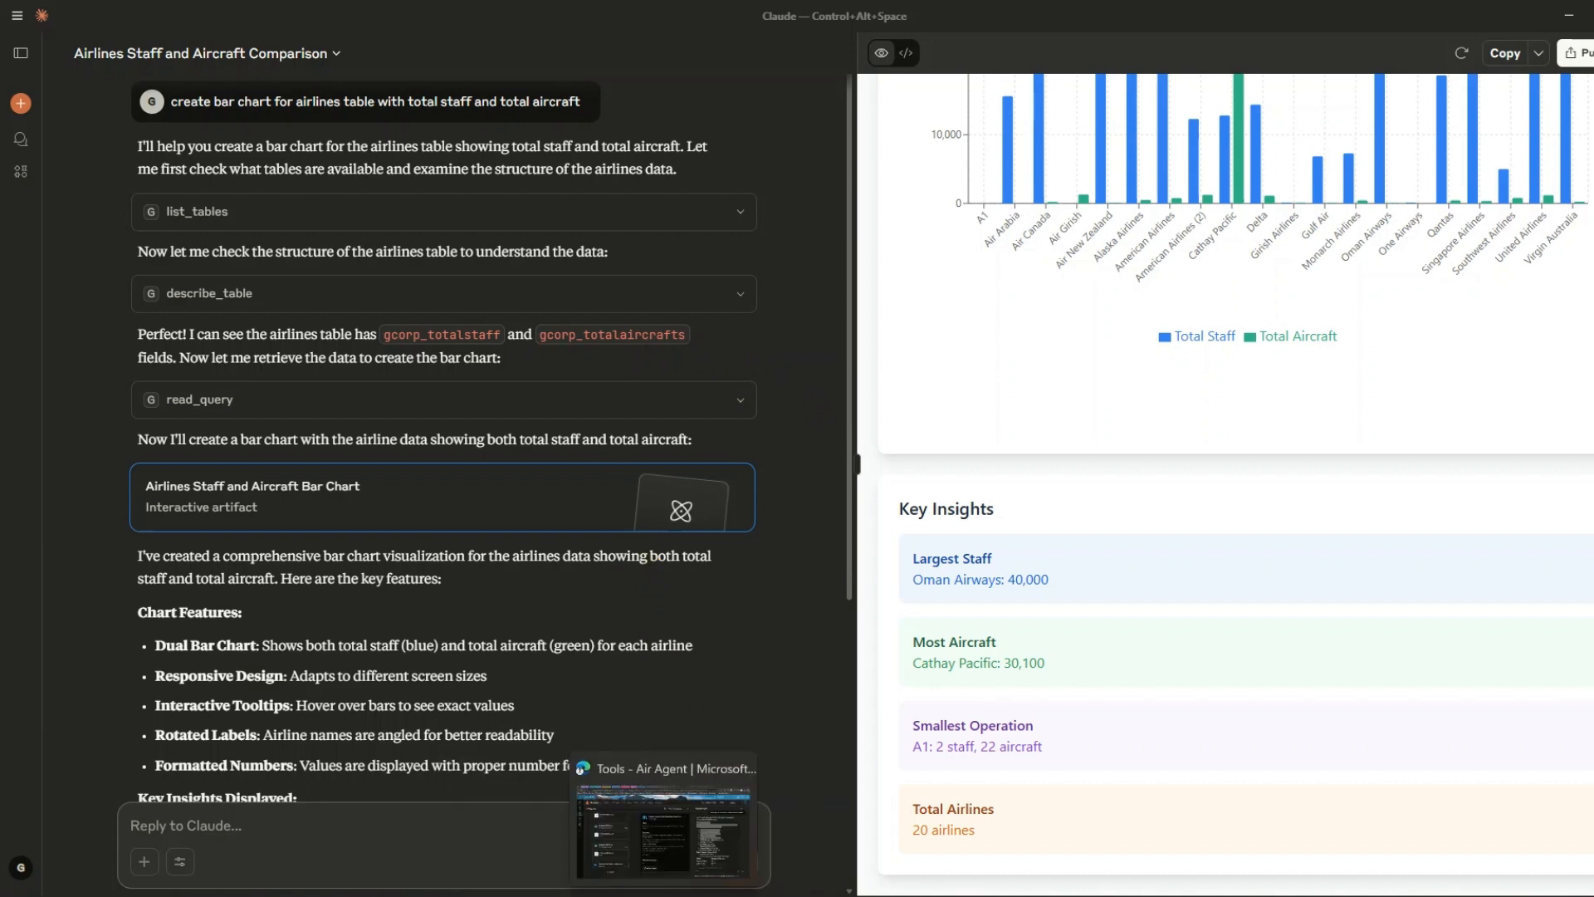
{"action": "left_click", "coordinate": [664, 895]}
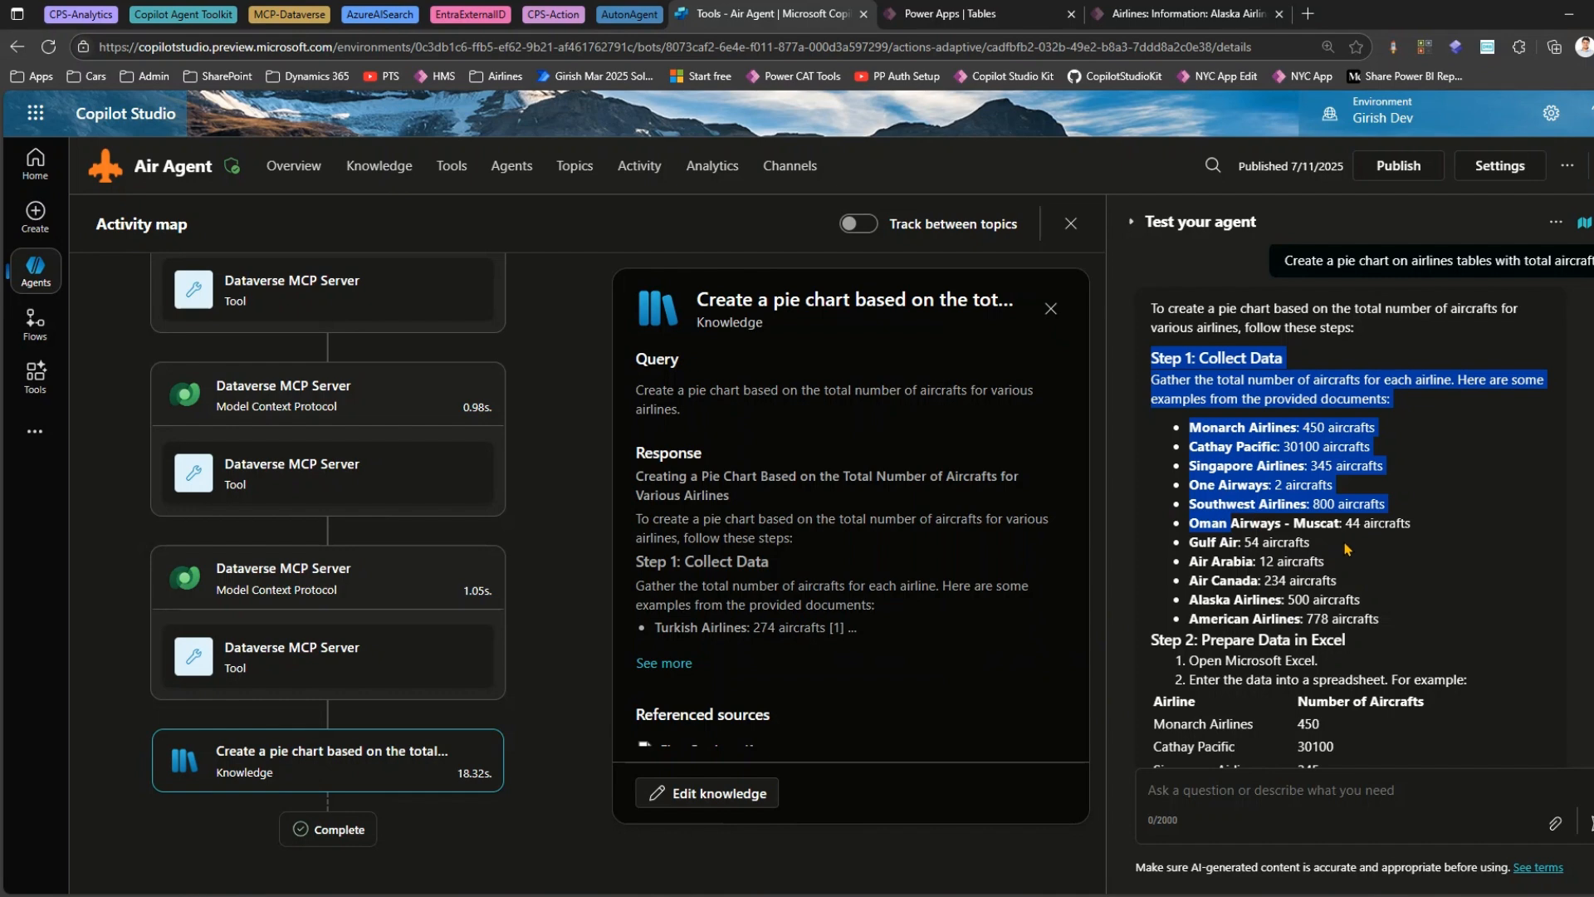
{"action": "scroll", "coordinate": [1428, 542], "scroll_direction": "up", "scroll_amount": 2}
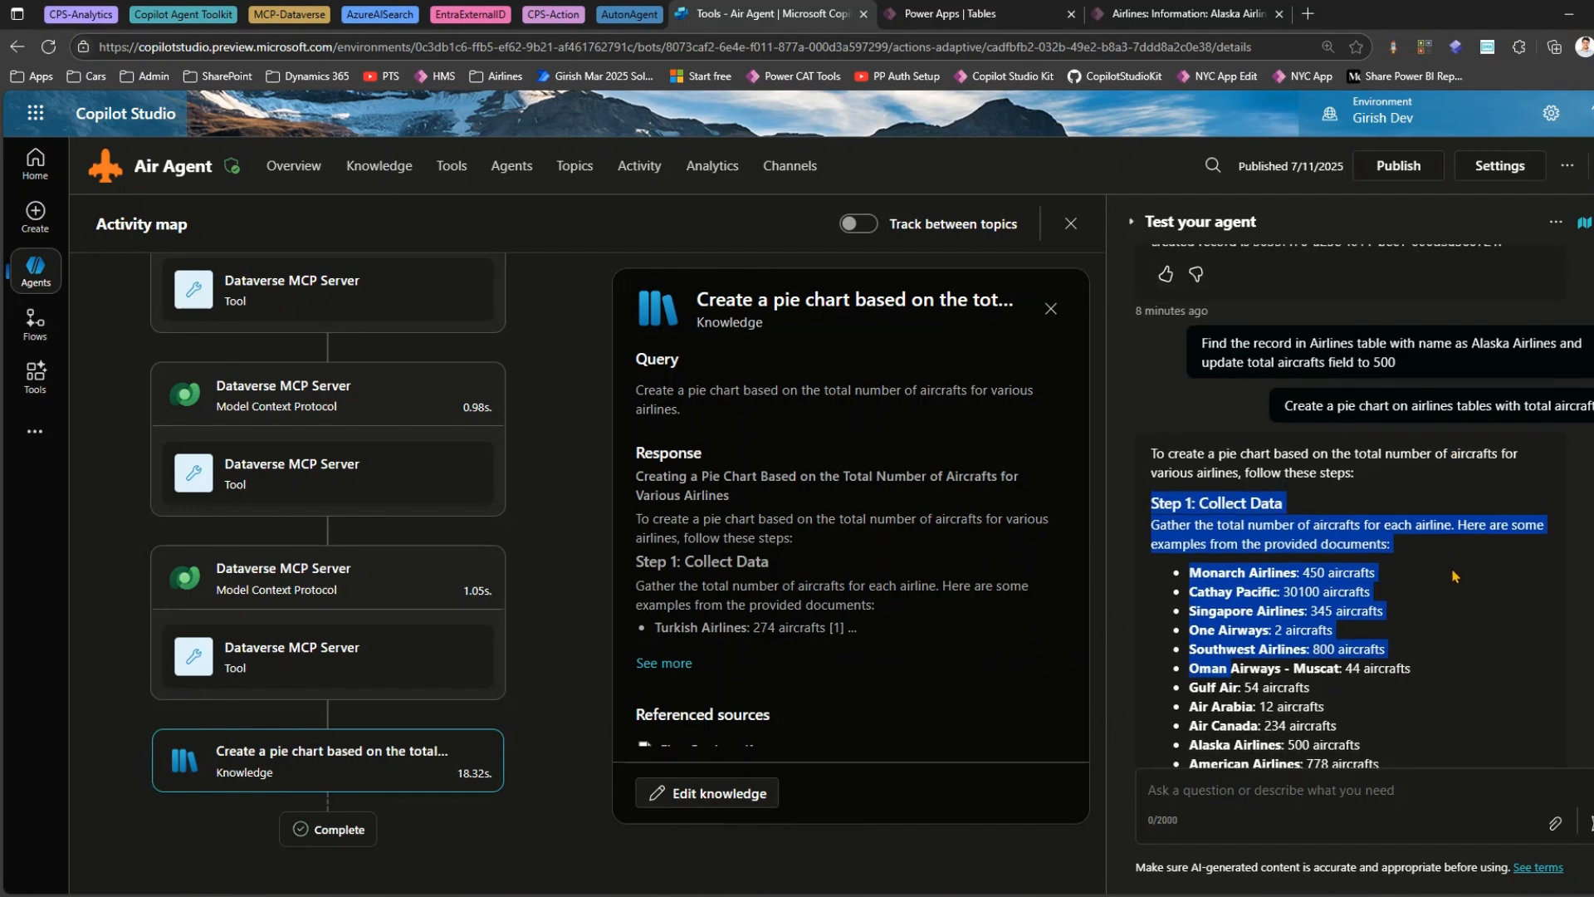
{"action": "left_click", "coordinate": [1451, 577]}
{"action": "left_click_drag", "start_coordinate": [1284, 406], "coordinate": [1590, 406]}
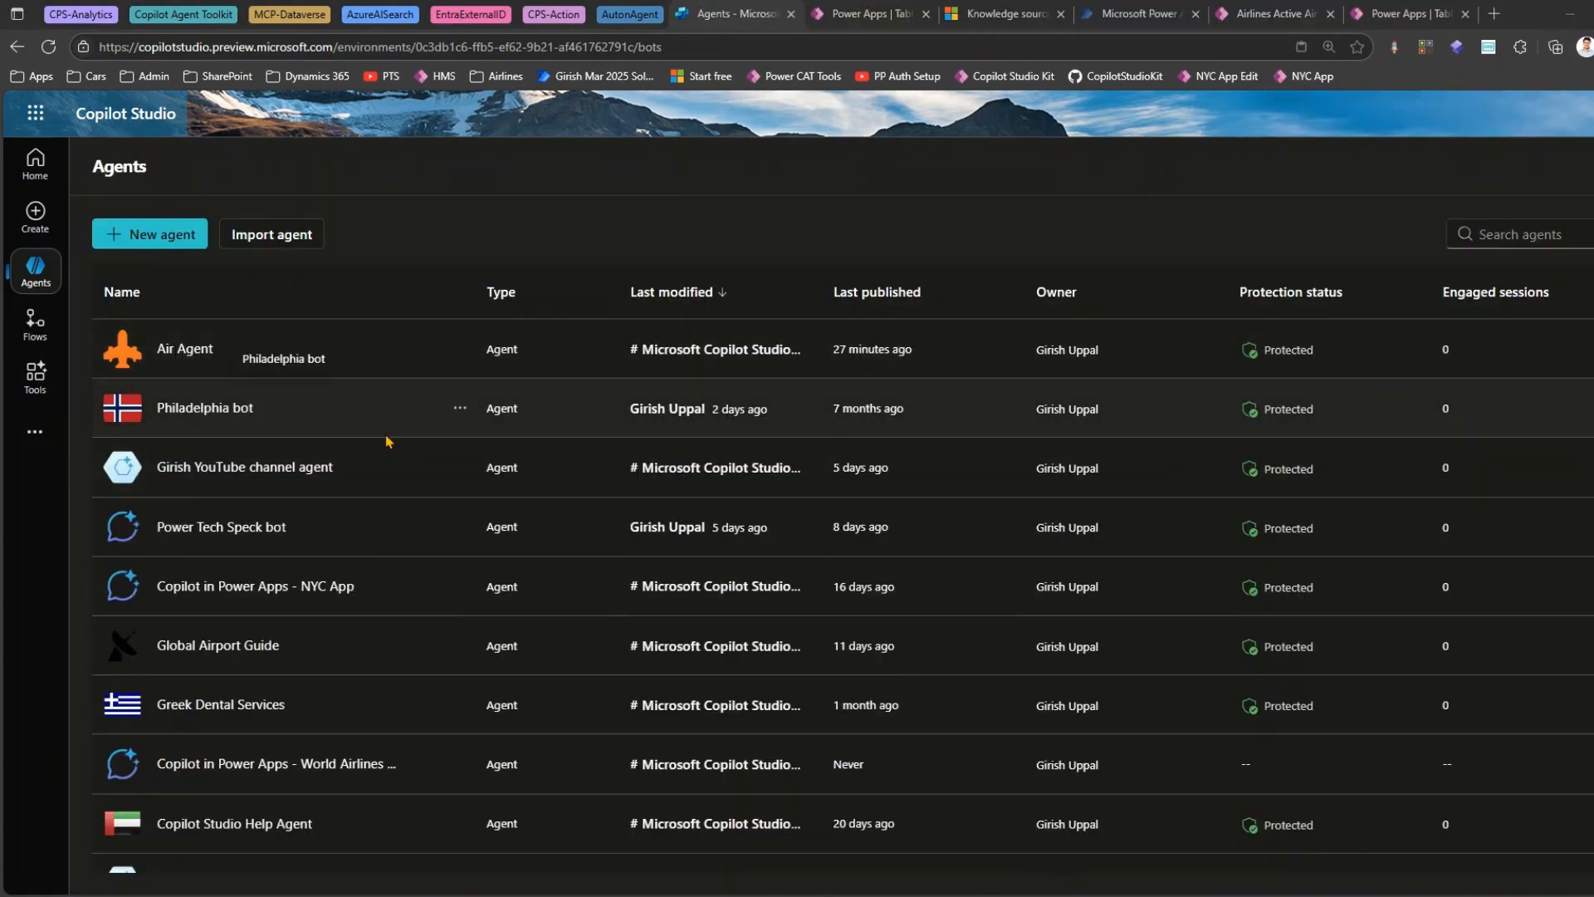
Open Air Agent's tools and start adding a tool, filtering the available ones to Model Context Protocol.
{"action": "left_click", "coordinate": [188, 351]}
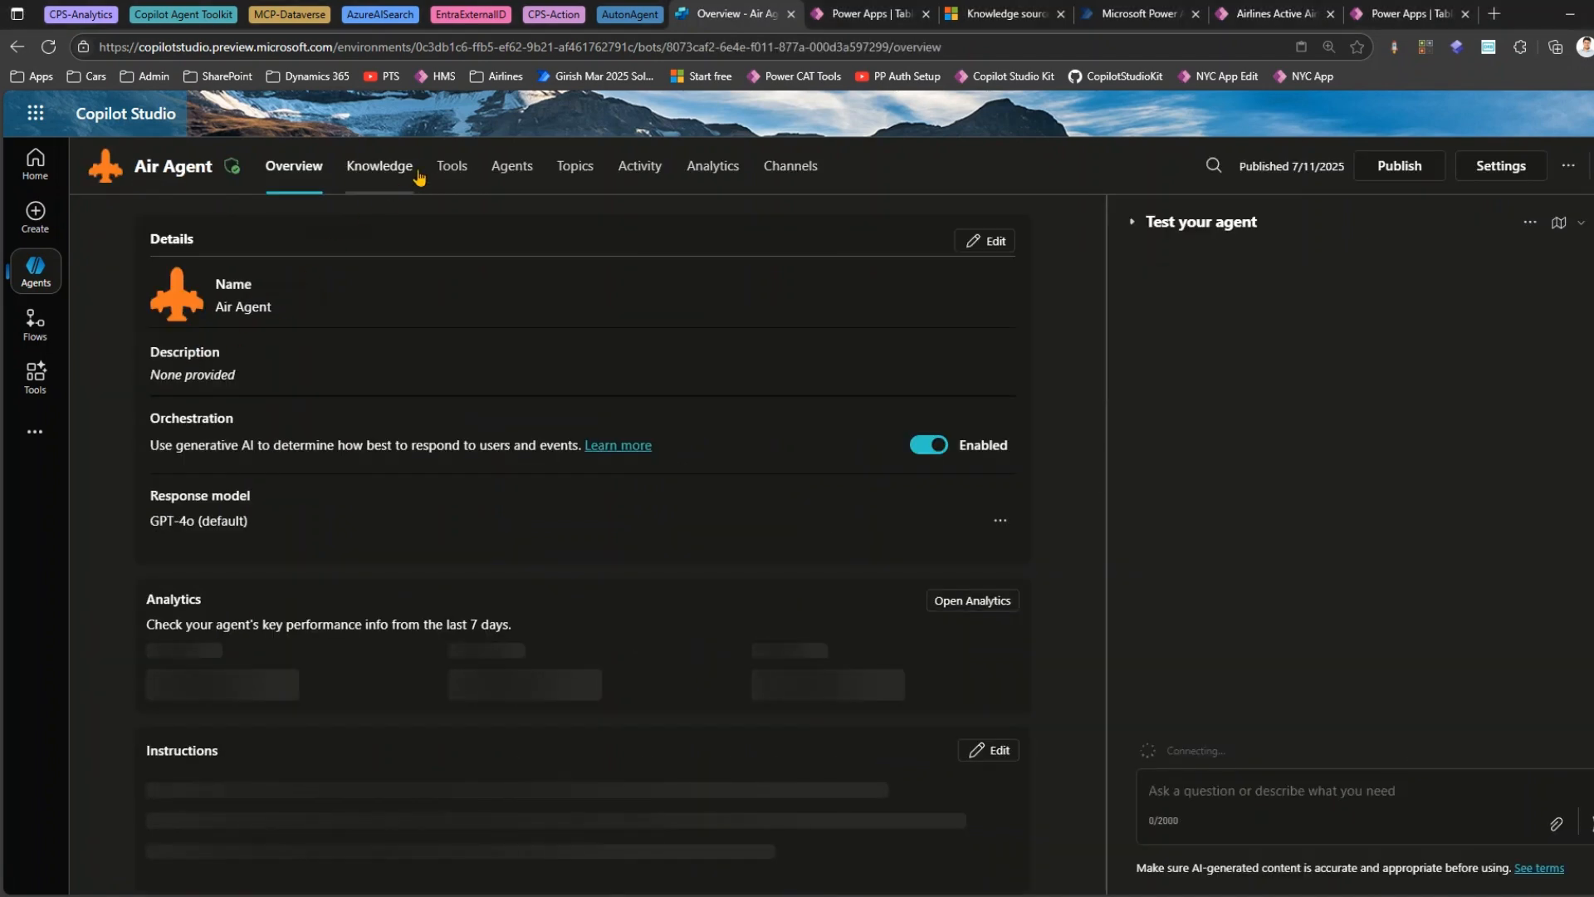
{"action": "left_click", "coordinate": [452, 170]}
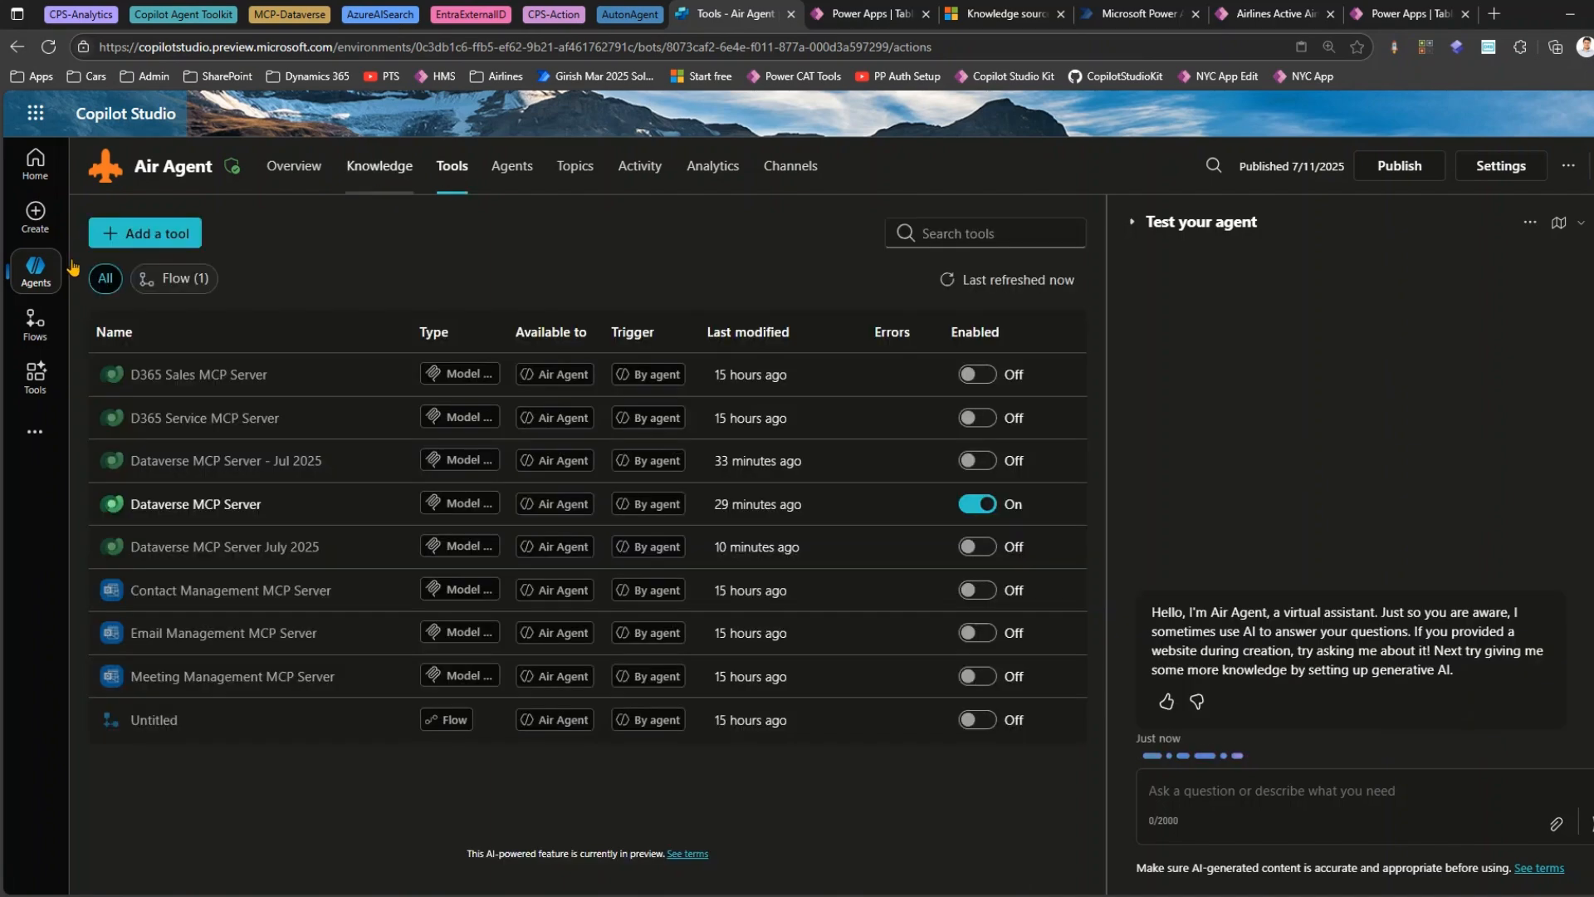
{"action": "left_click", "coordinate": [129, 240]}
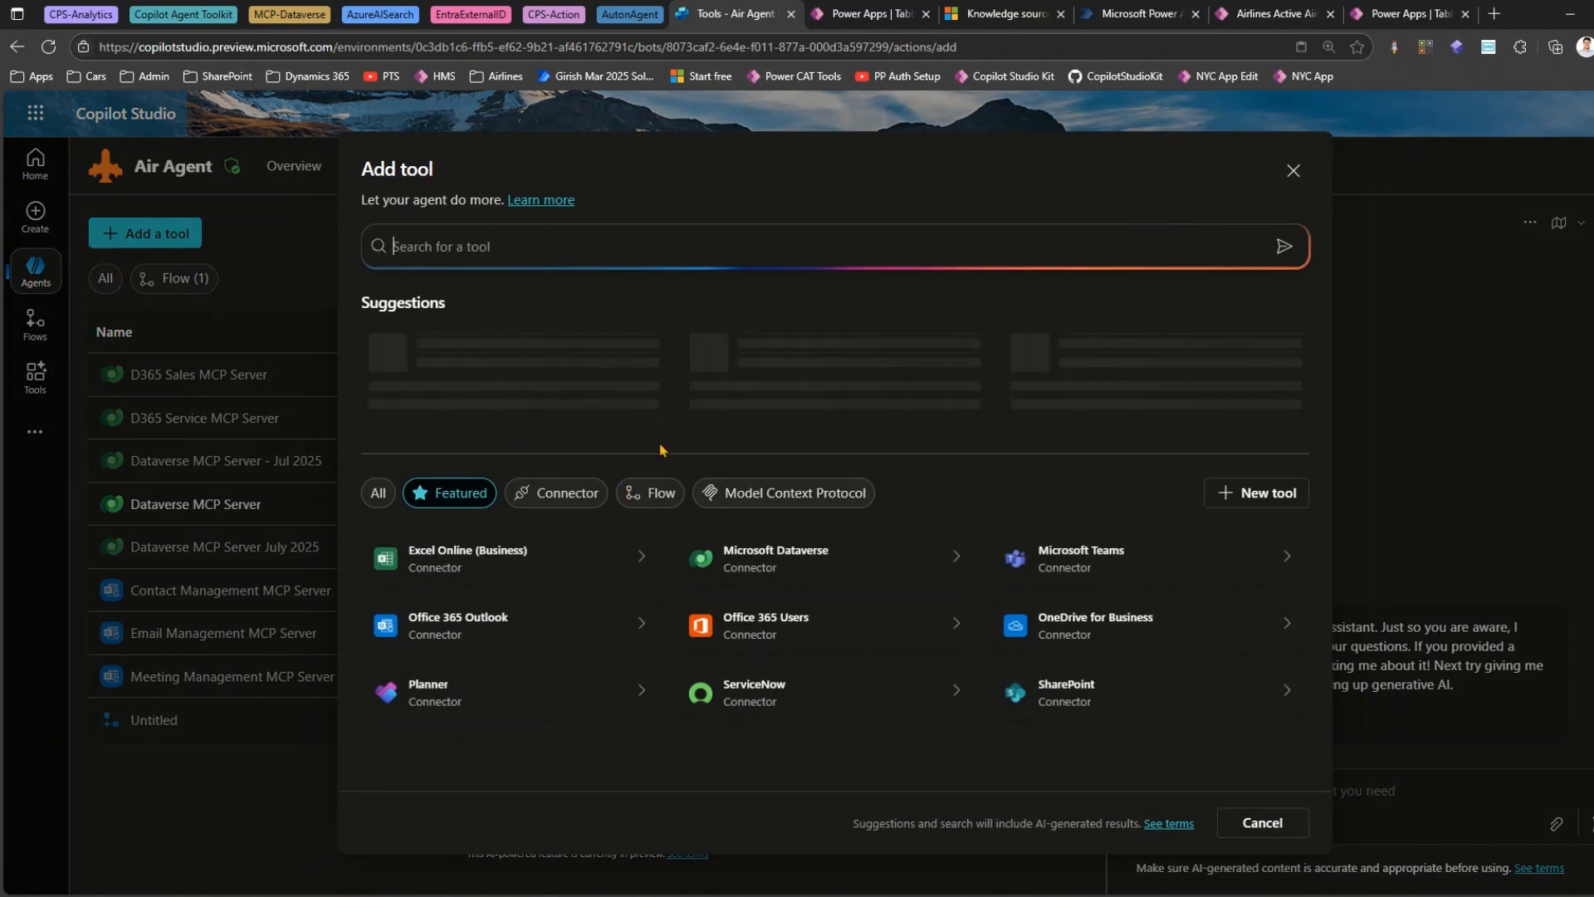
{"action": "left_click", "coordinate": [780, 494]}
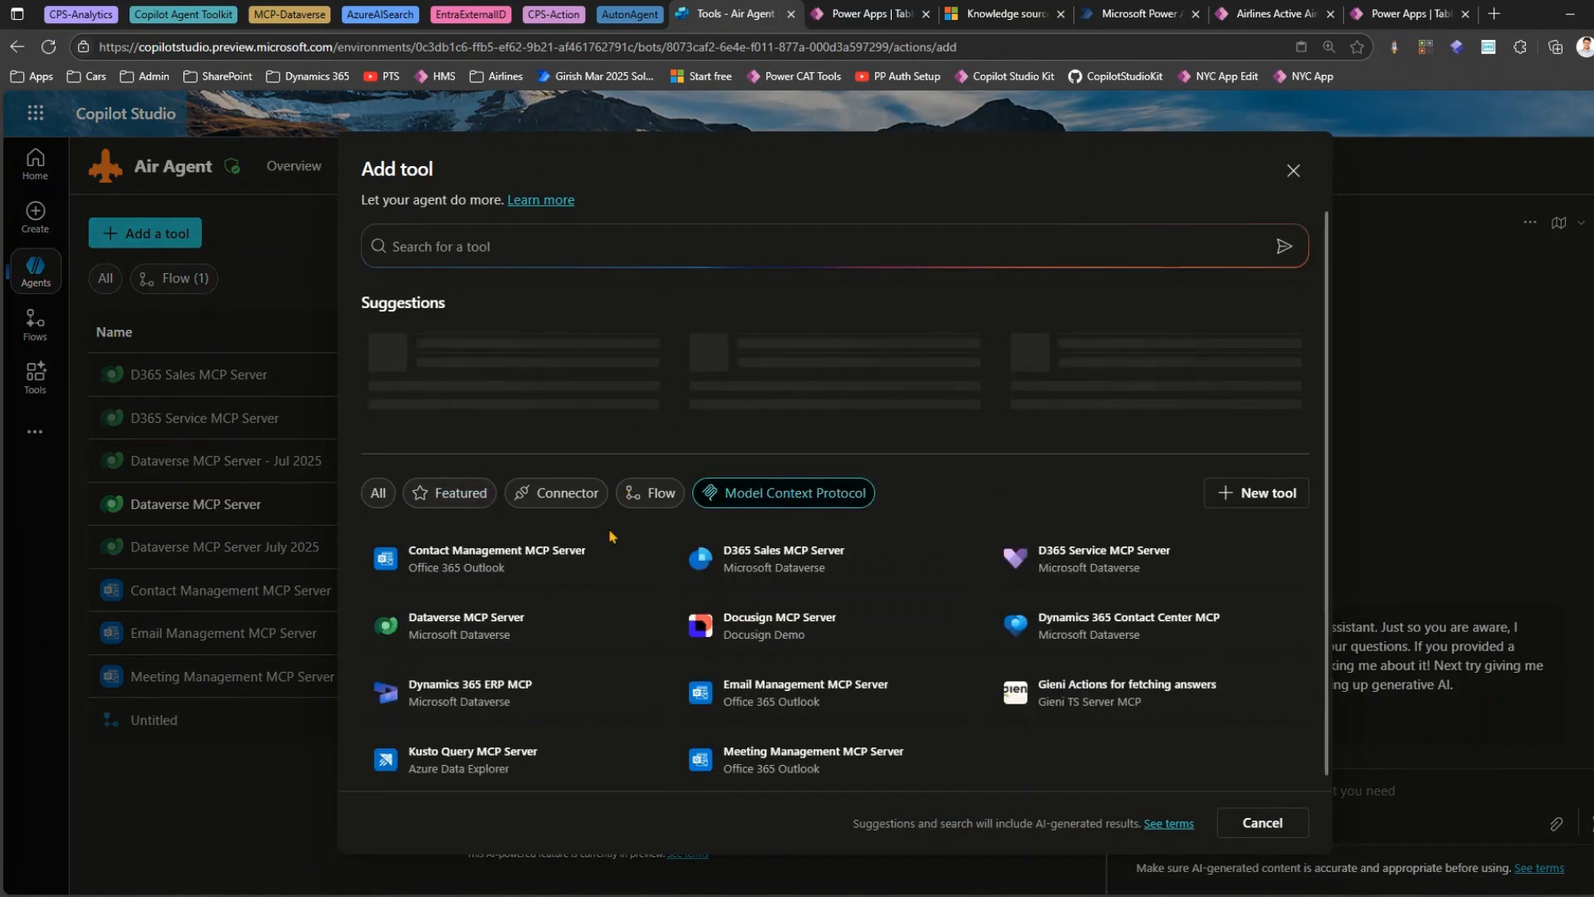